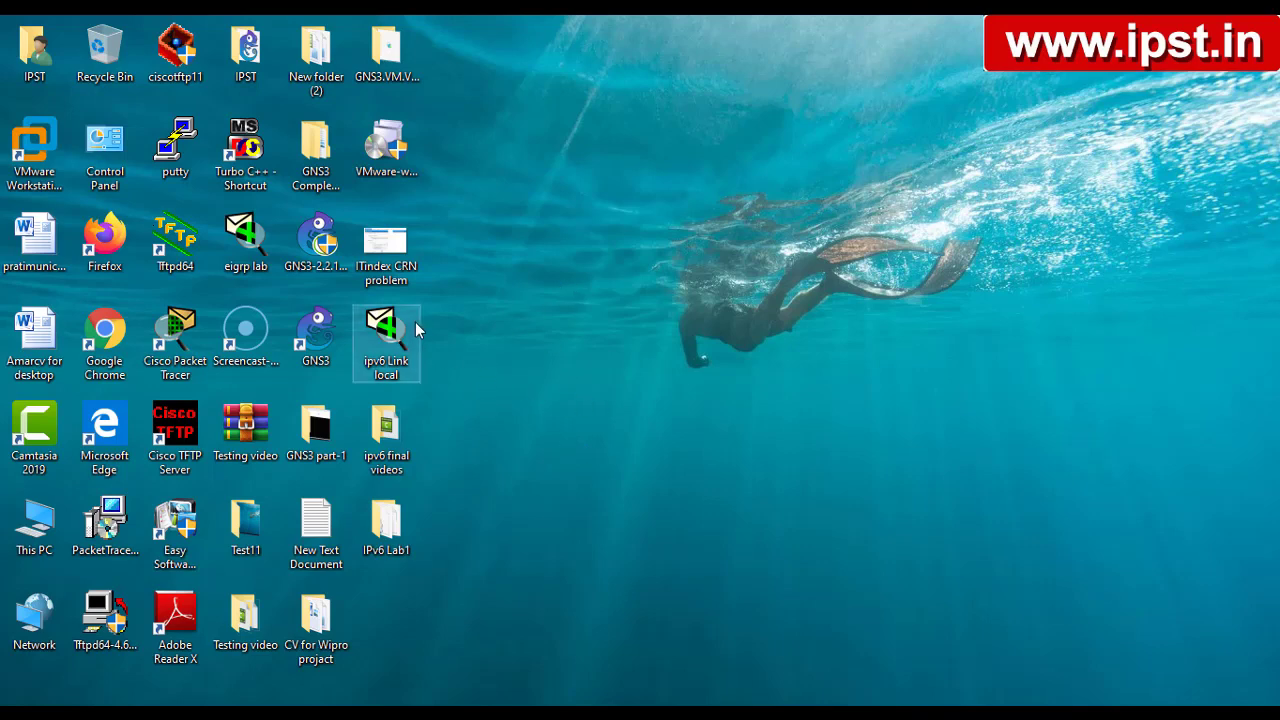
Open the ipv6 Link local topology from the desktop in Cisco Packet Tracer and move Laptop4 slightly outward from its switch
double_click(393, 352)
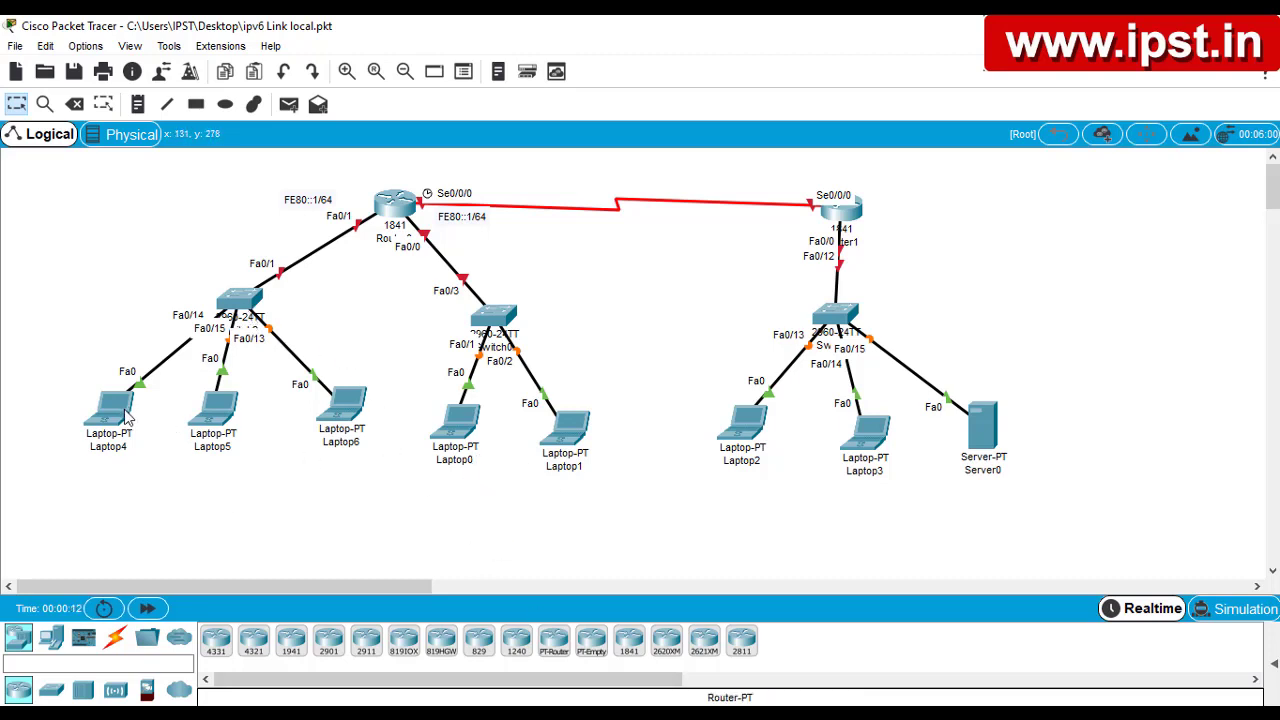
left_click_drag(113, 414, 86, 396)
left_click_drag(15, 182, 368, 516)
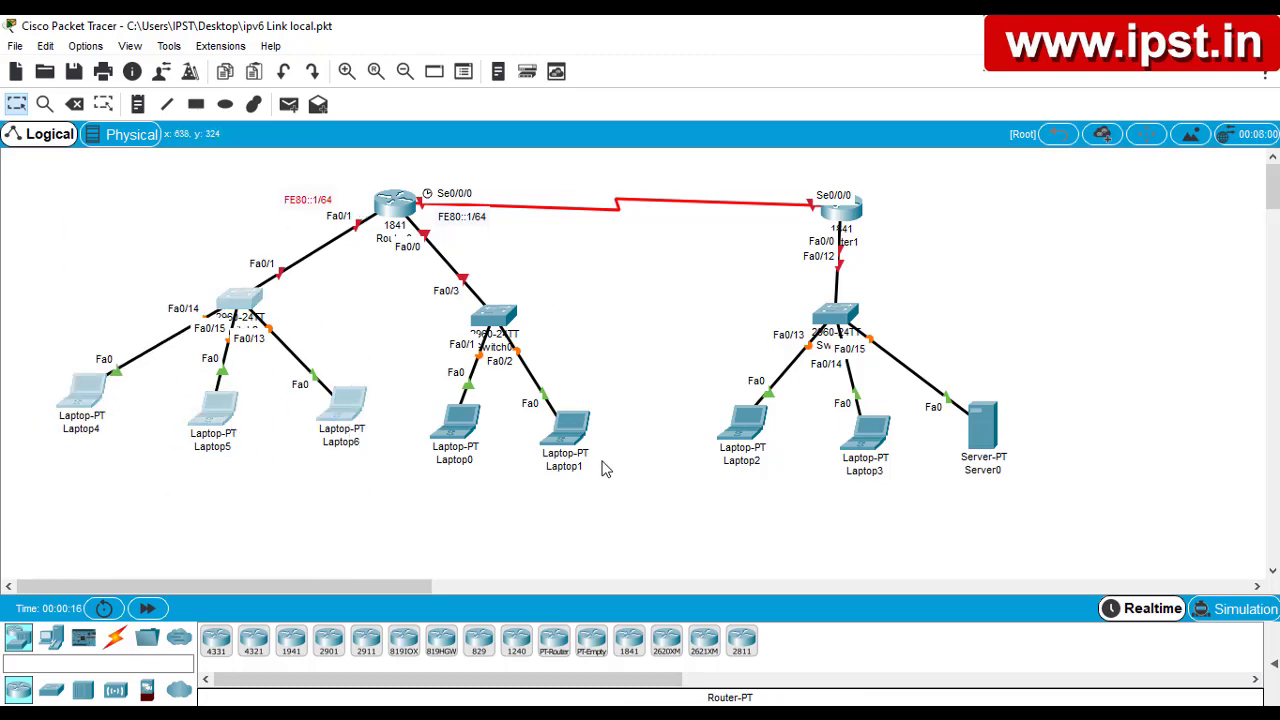
left_click_drag(624, 548, 412, 222)
left_click(671, 251)
left_click_drag(666, 229, 1110, 602)
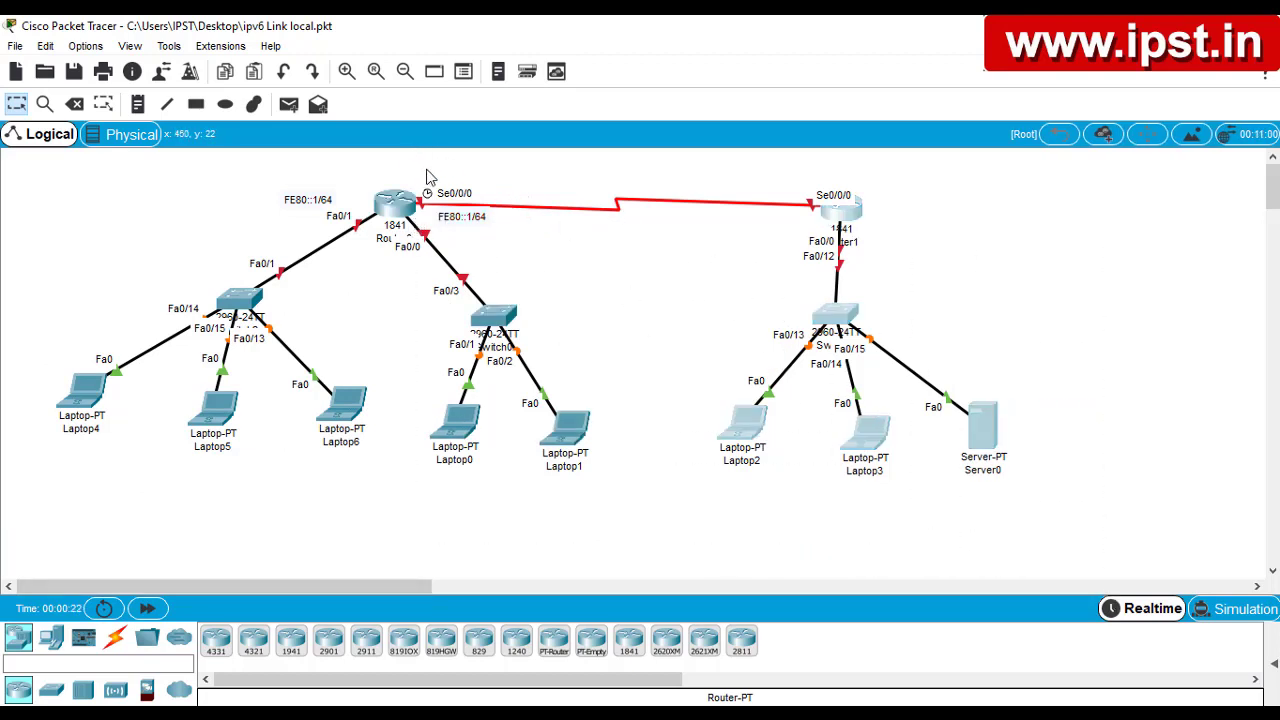
left_click_drag(424, 170, 857, 226)
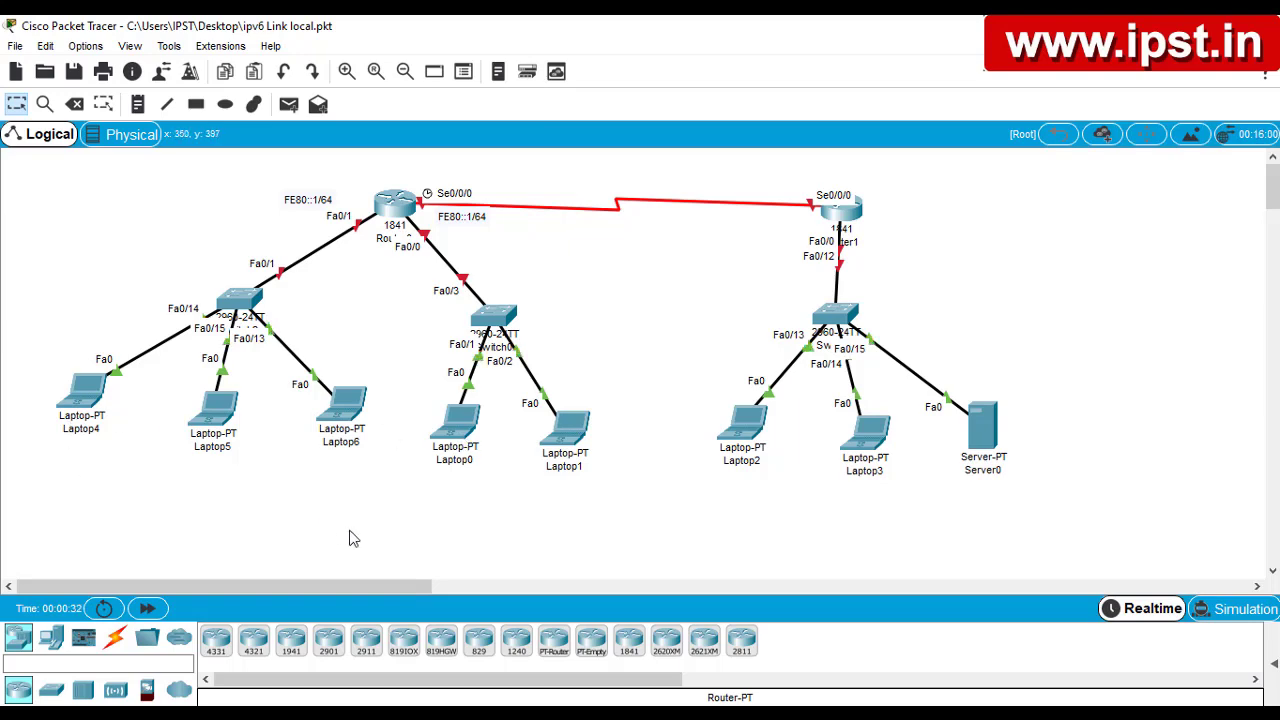
Examine the IPv6 link-local address in Laptop4's IP configuration, then minimize the device window
left_click(82, 392)
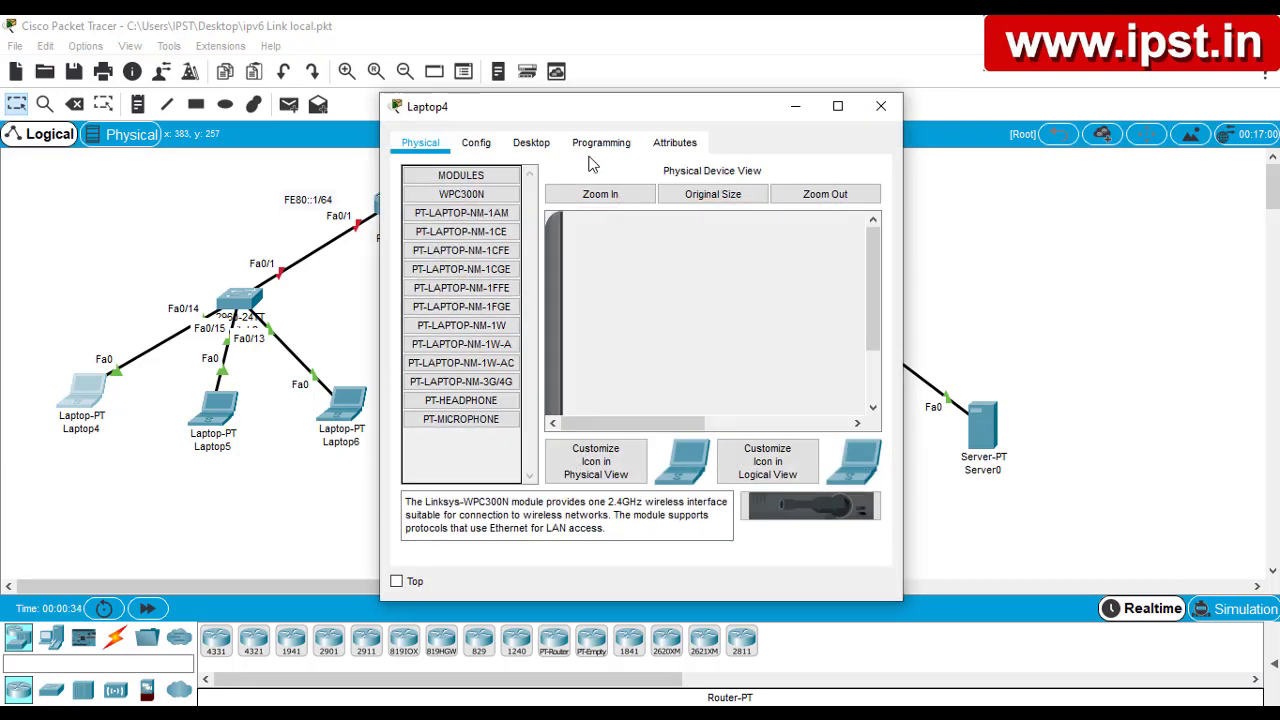
left_click(530, 145)
left_click(448, 240)
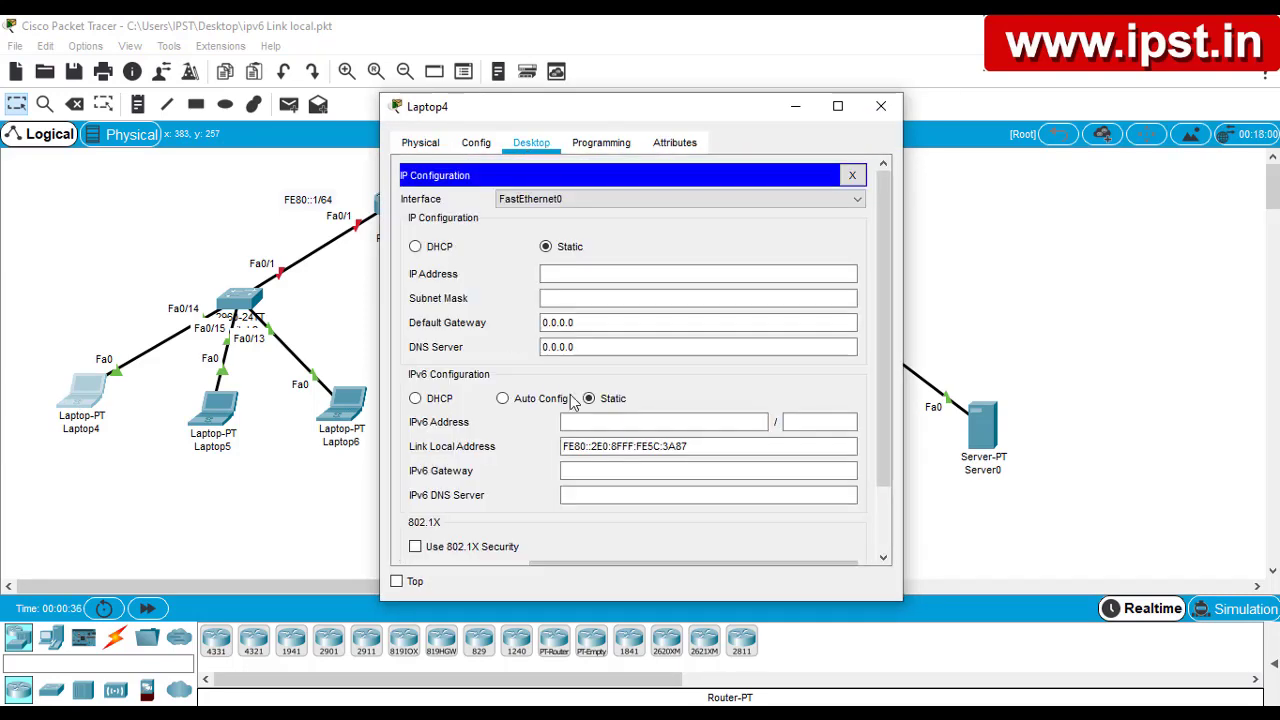
left_click_drag(693, 447, 545, 455)
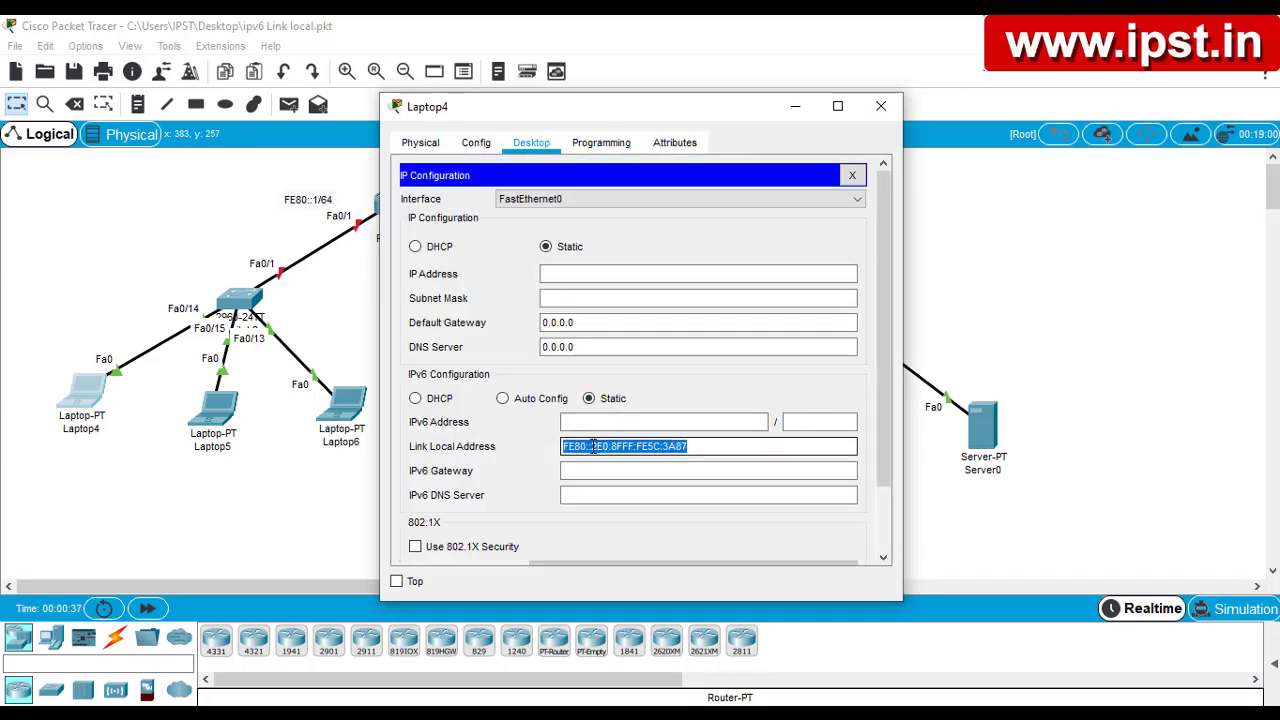
right_click(593, 446)
left_click(634, 529)
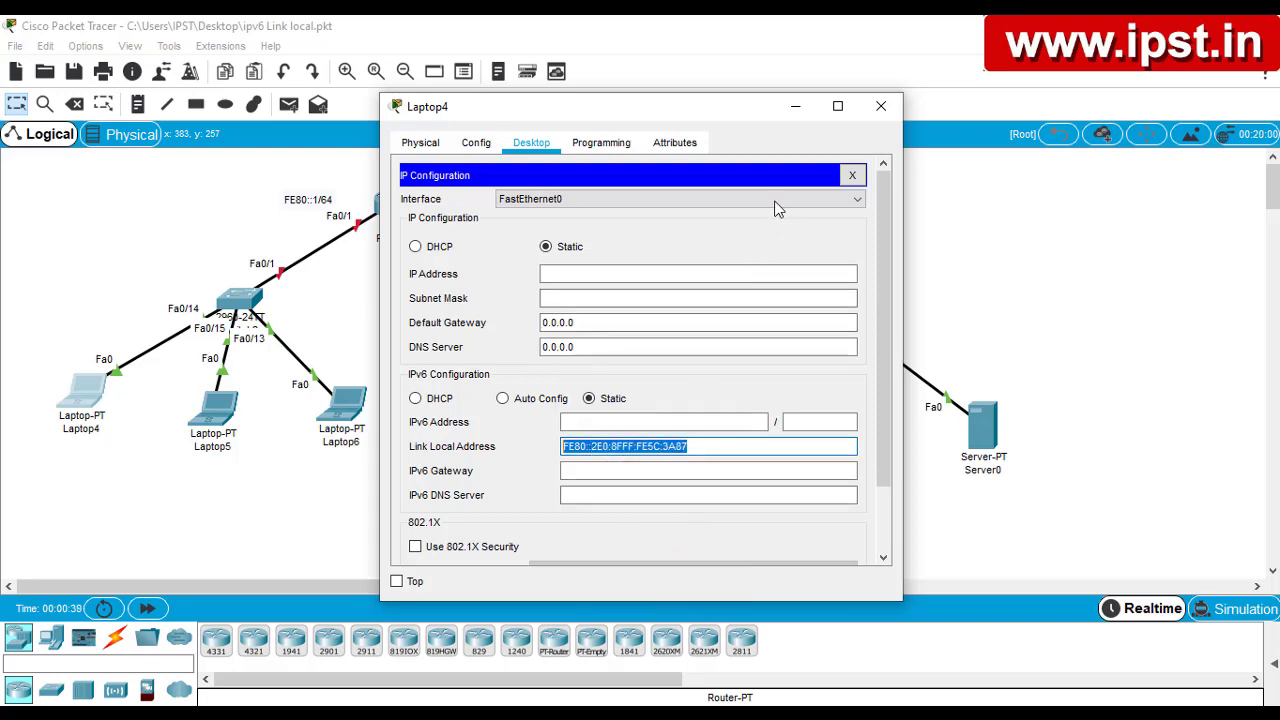
left_click(795, 106)
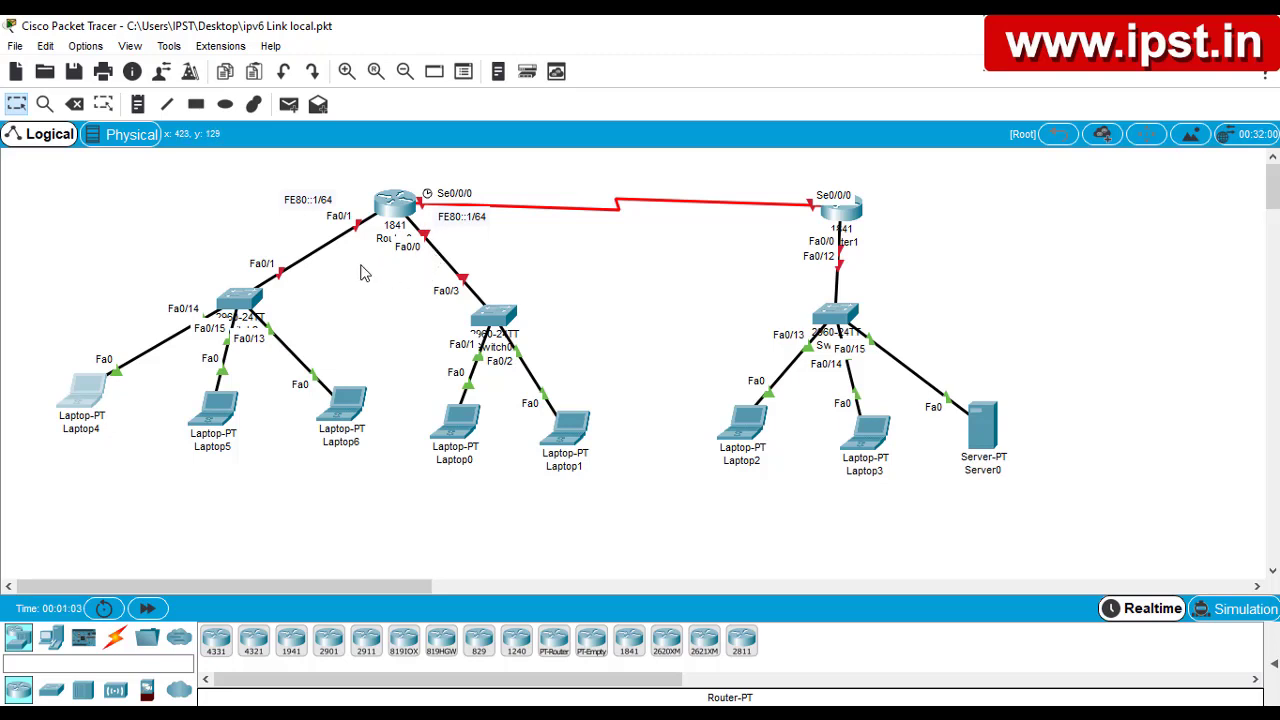
Move the switch serving Laptop4, Laptop5 and Laptop6 slightly upward on the workspace
mouse_move(240, 306)
left_mouse_down()
mouse_move(228, 314)
mouse_move(244, 300)
left_mouse_up()
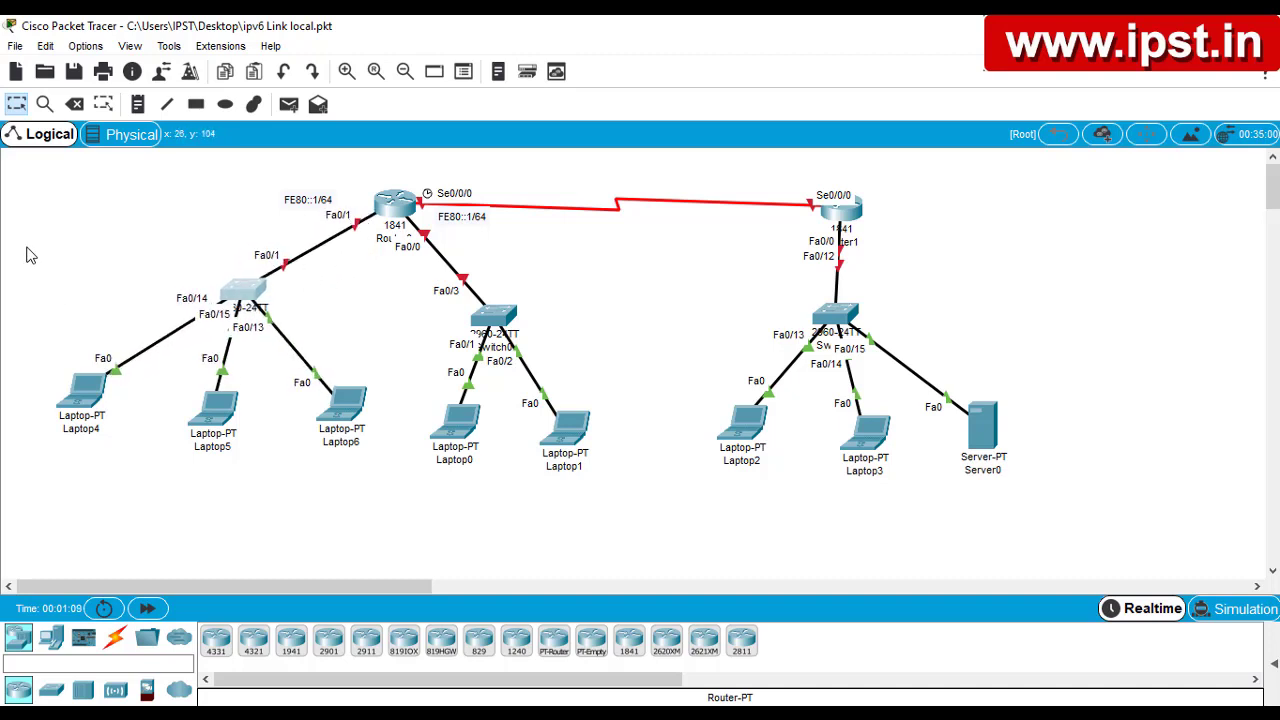
left_click_drag(30, 251, 336, 484)
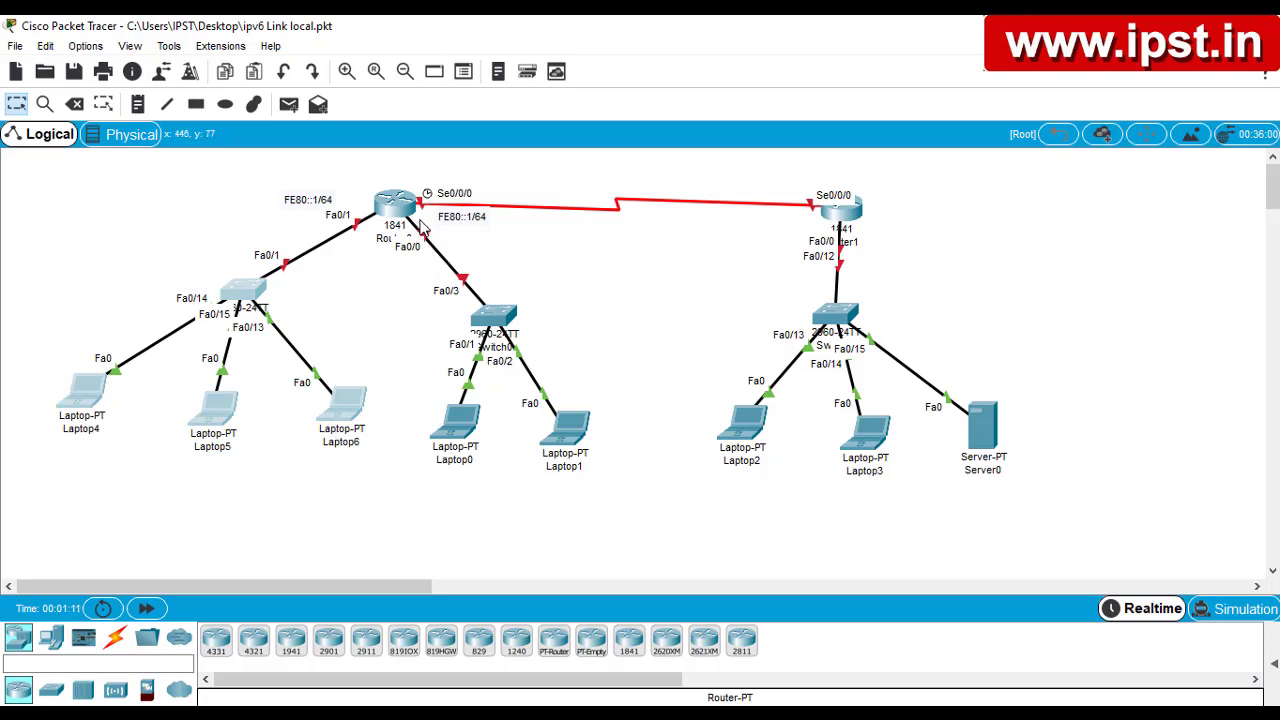
left_click_drag(419, 216, 580, 524)
left_click(582, 526)
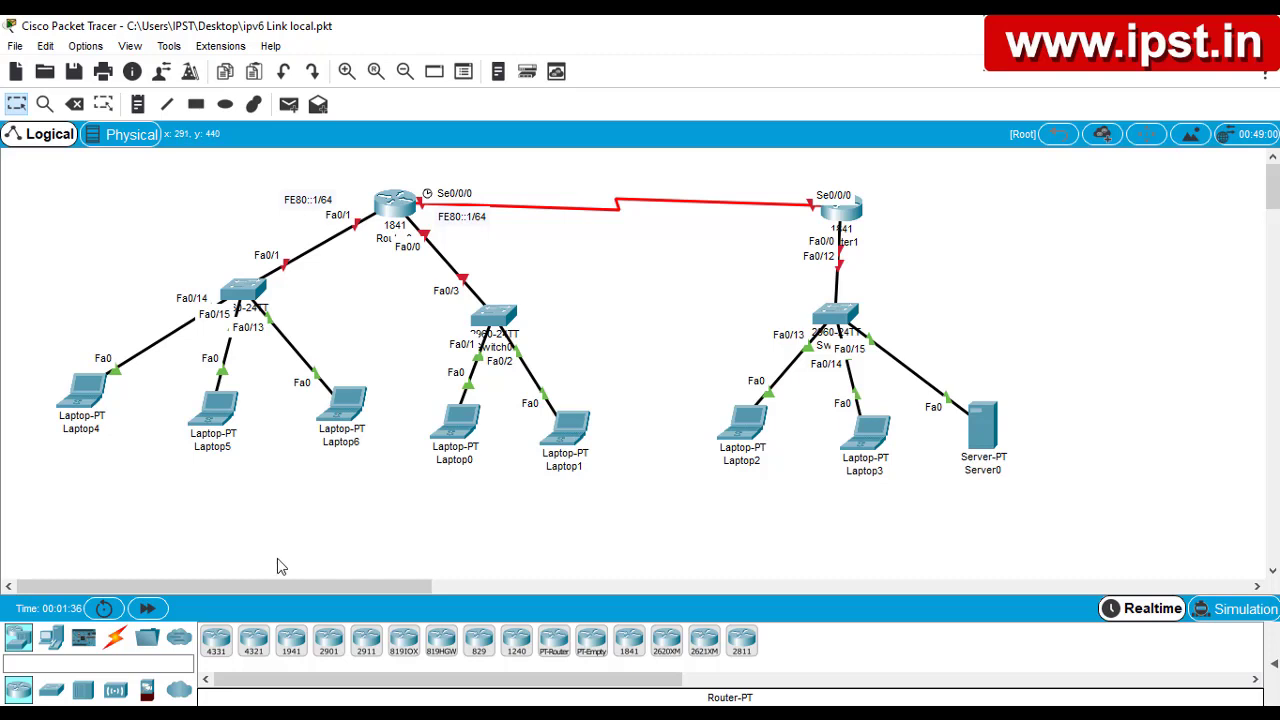
Place a note reading FEC0:1:1:A::/64 above the network of Laptop4, Laptop5 and Laptop6
left_click(140, 106)
left_click(86, 230)
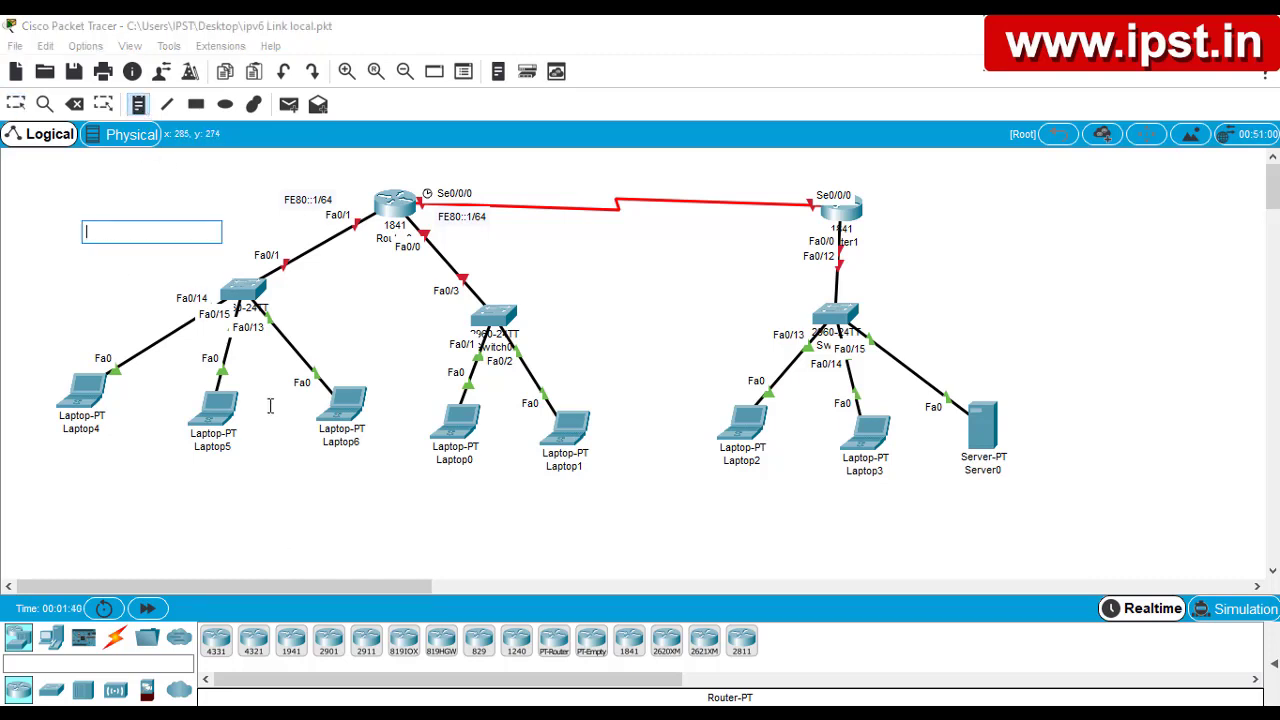
type("FEC0:1:1:A::/64")
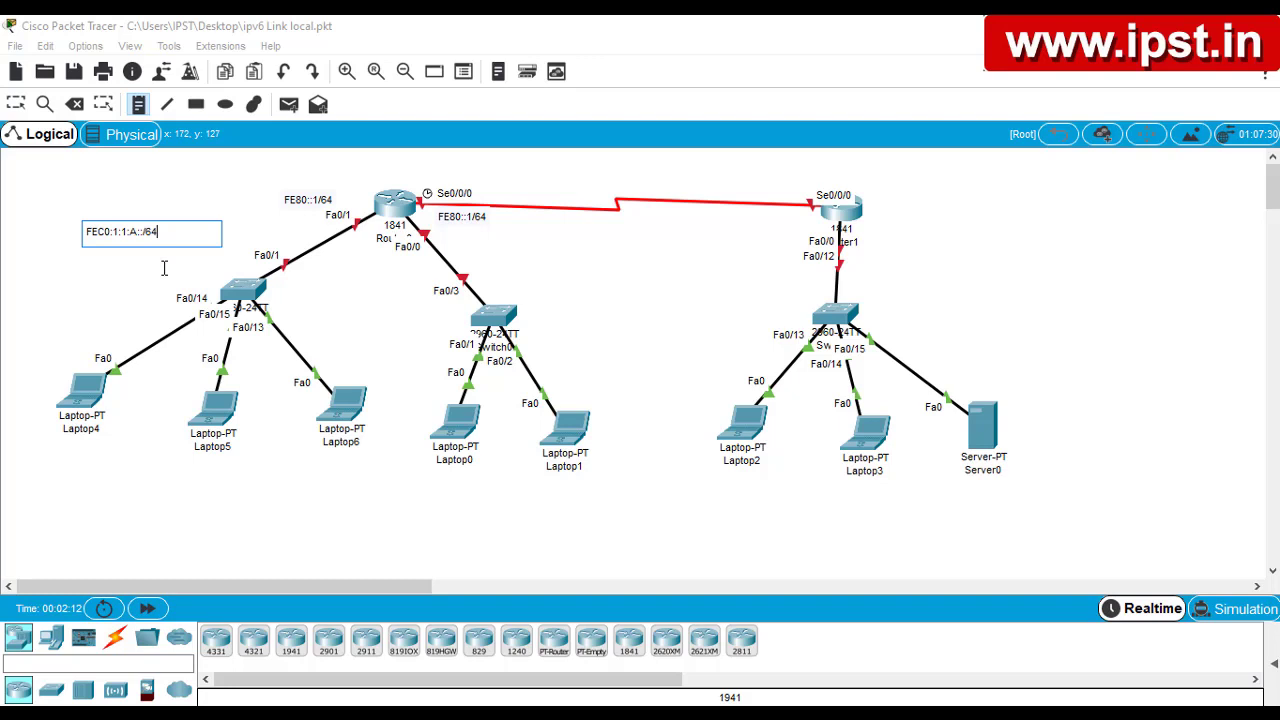
Place a note reading FEC0:1:1:B::/64 above the switch of Laptop0 and Laptop1, then return to selection mode
left_click(502, 270)
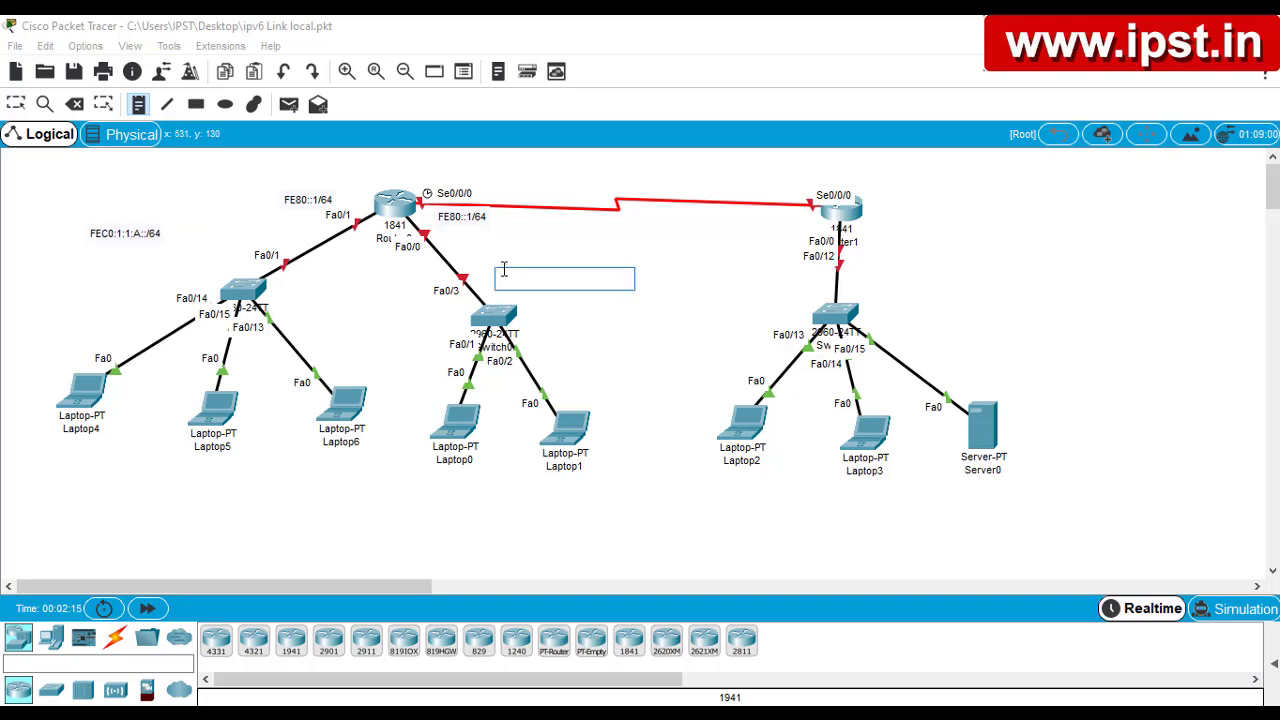
type("FEC")
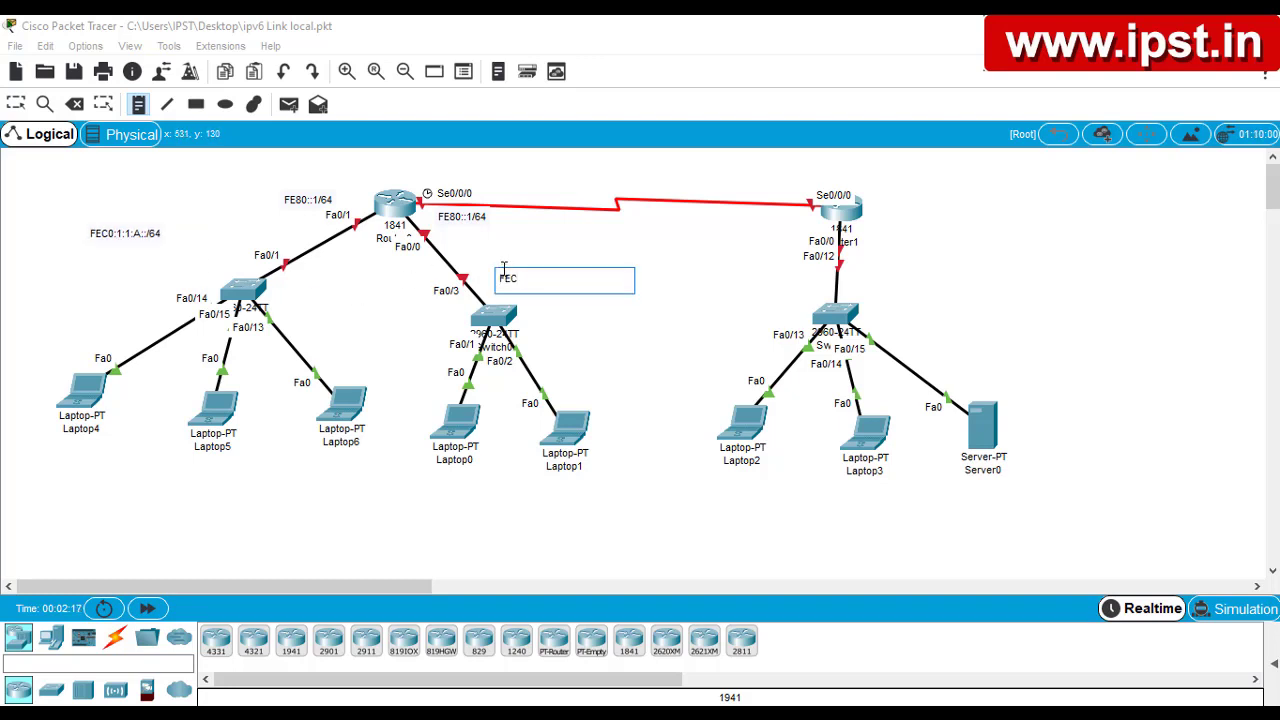
type("0:1:1:B::/64")
left_click(16, 104)
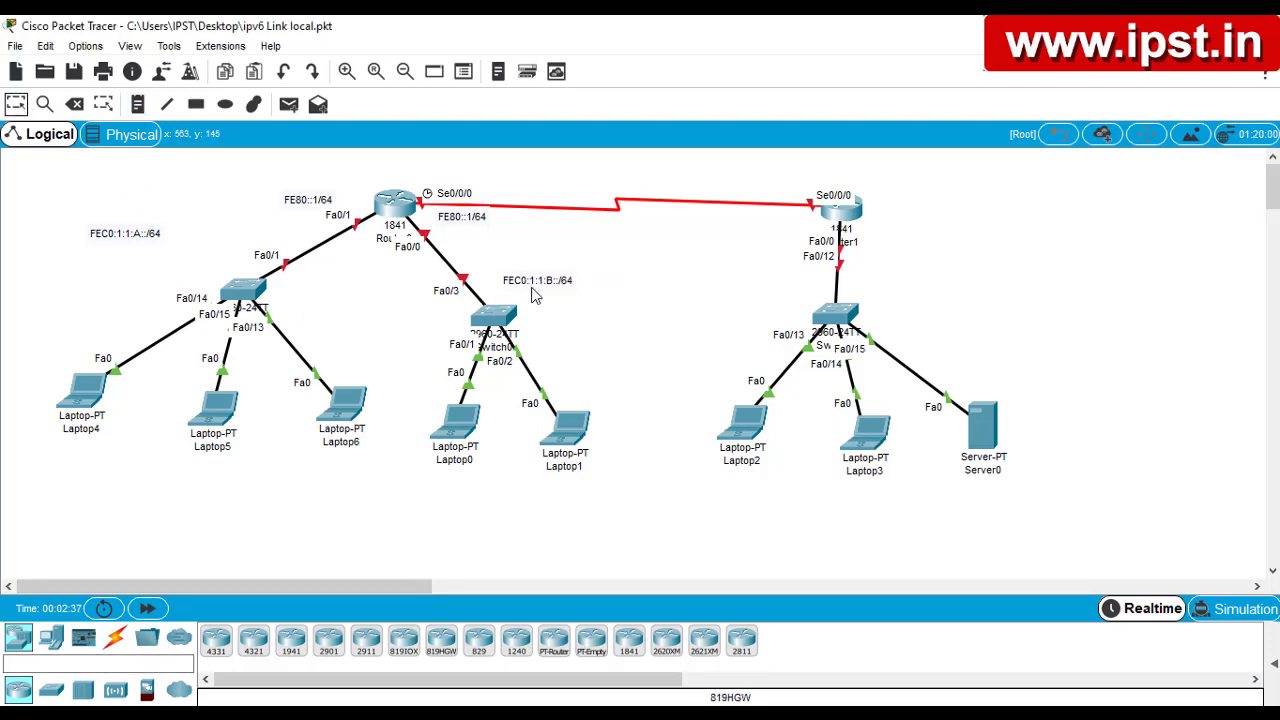
Reposition the FEC0:1:1:A::/64 and FEC0:1:1:B::/64 notes so each sits close to its own switch
mouse_move(530, 285)
left_mouse_down()
mouse_move(408, 346)
mouse_move(480, 418)
mouse_move(462, 262)
mouse_move(472, 413)
mouse_move(532, 290)
mouse_move(526, 275)
left_mouse_up()
left_click(570, 320)
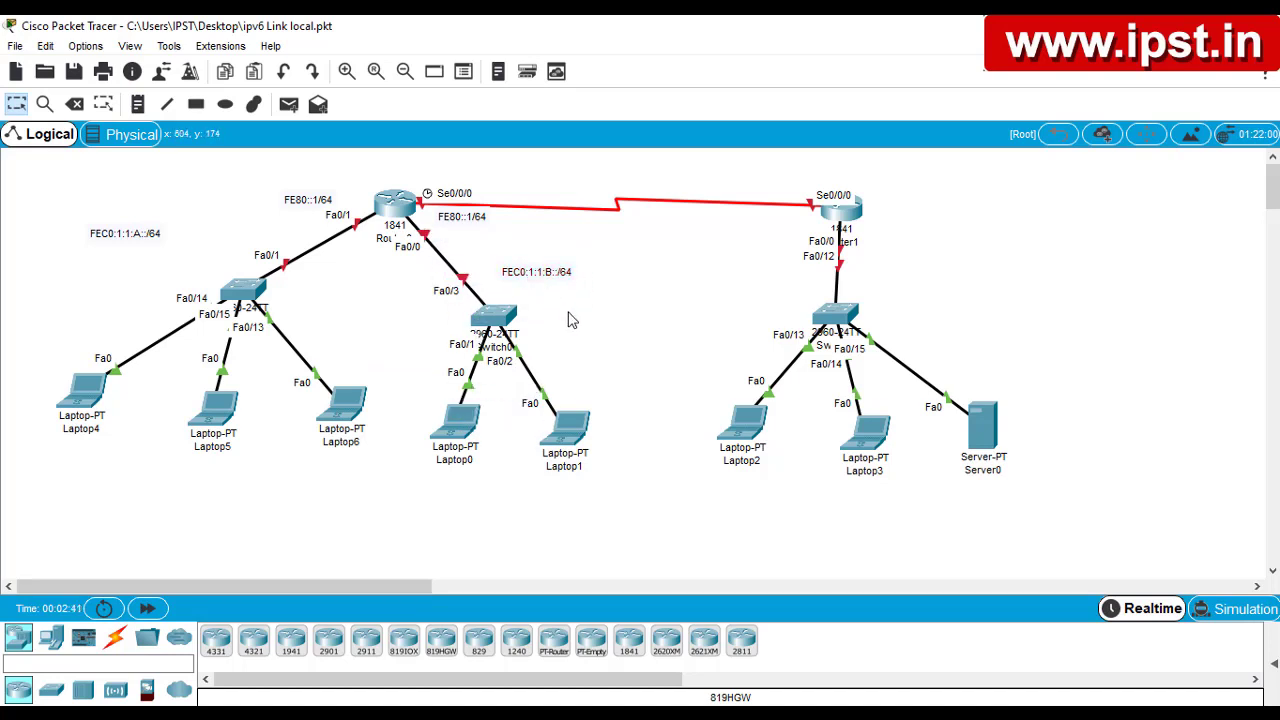
mouse_move(126, 236)
left_mouse_down()
mouse_move(140, 268)
mouse_move(112, 270)
mouse_move(142, 233)
left_mouse_up()
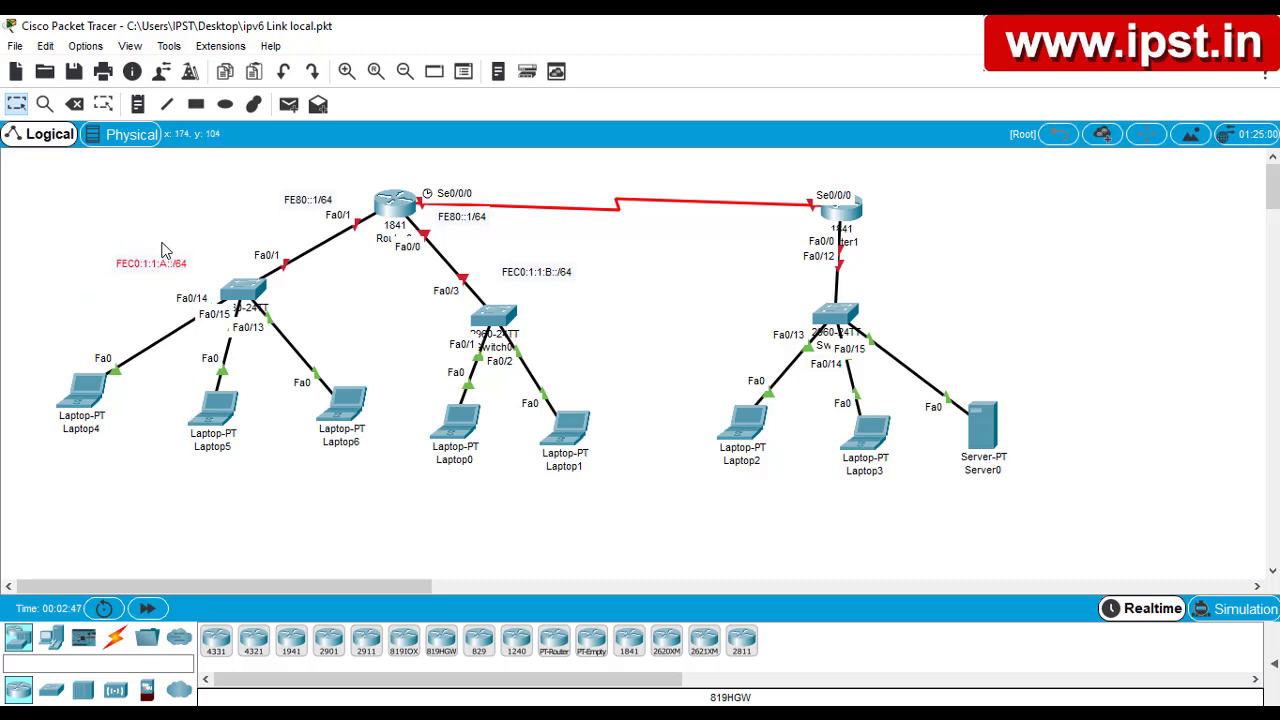
left_click_drag(150, 270, 292, 268)
left_click_drag(235, 236, 130, 265)
mouse_move(543, 278)
left_mouse_down()
mouse_move(430, 288)
mouse_move(554, 483)
mouse_move(543, 252)
mouse_move(530, 293)
left_mouse_up()
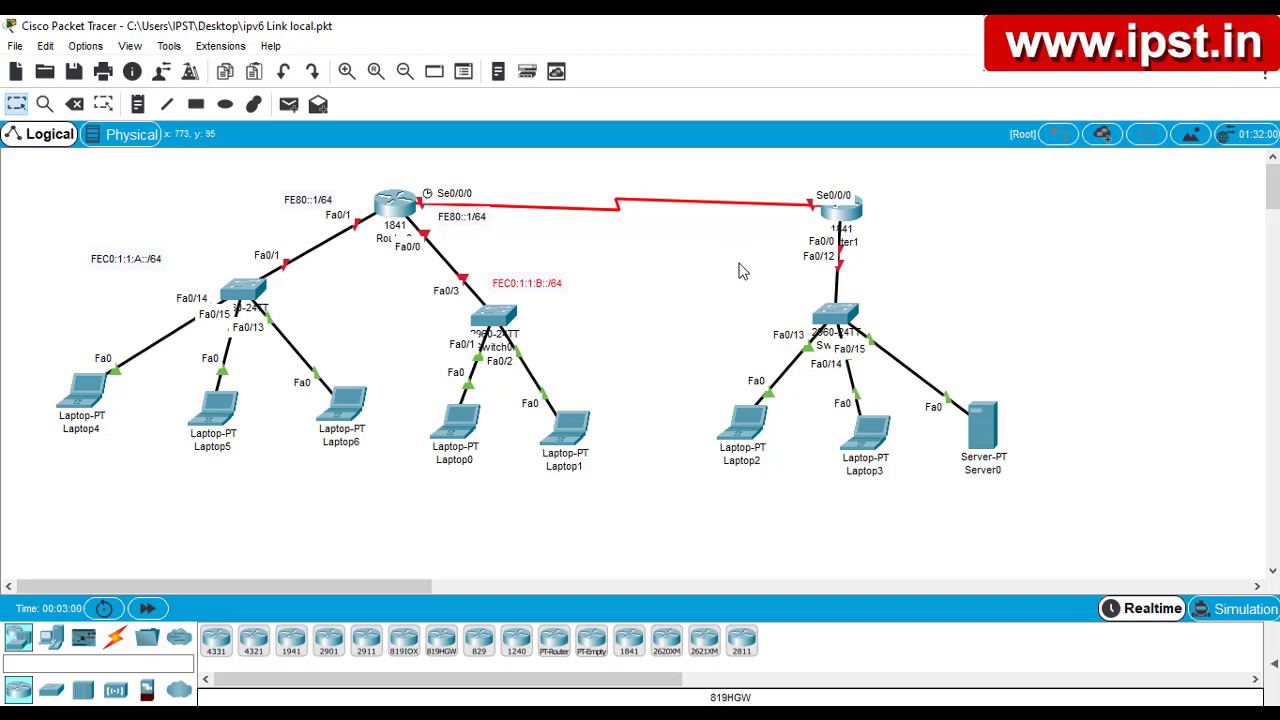
left_click_drag(724, 238, 1030, 492)
left_click_drag(540, 285, 550, 283)
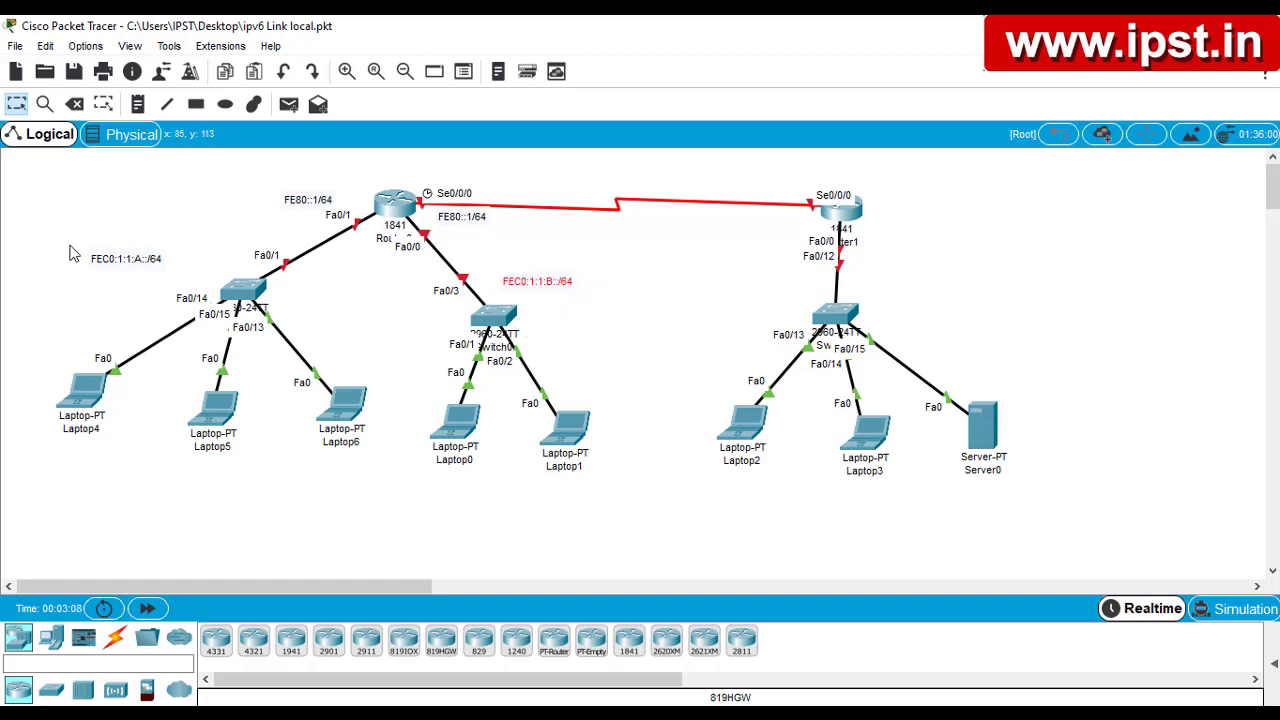
left_click_drag(118, 258, 124, 264)
left_click(105, 305)
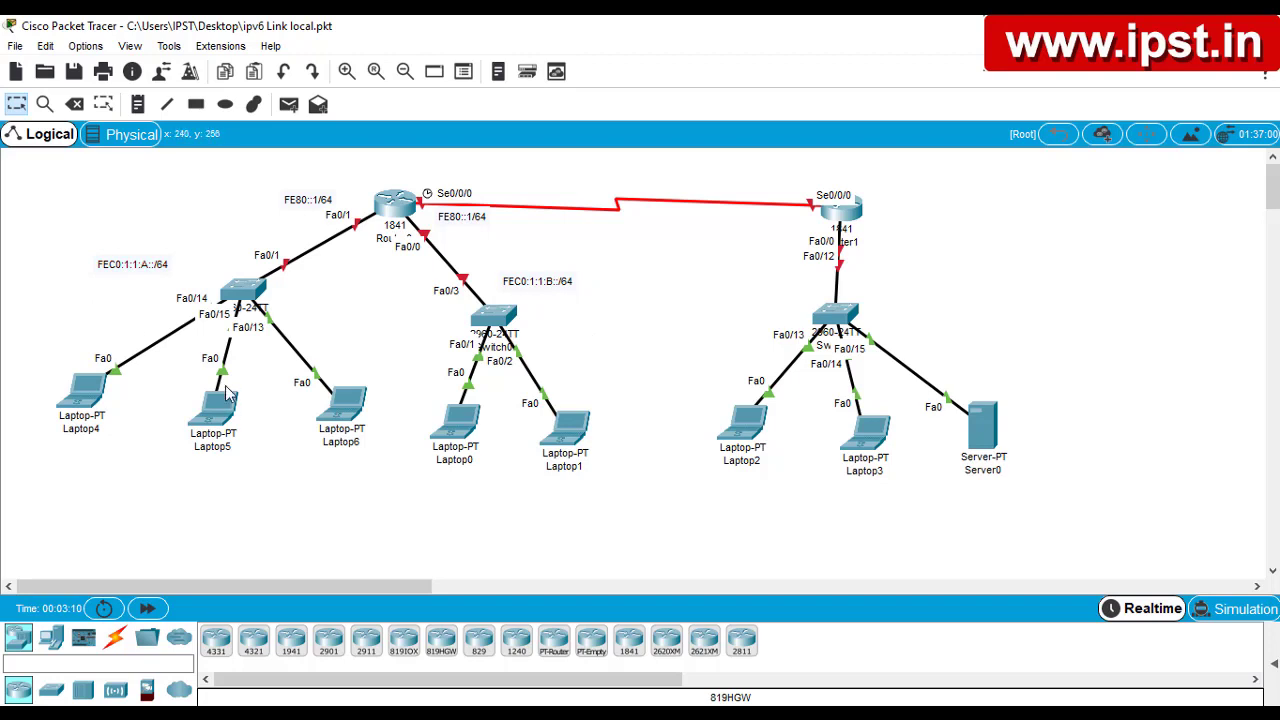
Examine the network prefix in the FEC0:1:1:A::/64 note and the subnet parts A and B in both notes, leaving the text as is
left_click(137, 268)
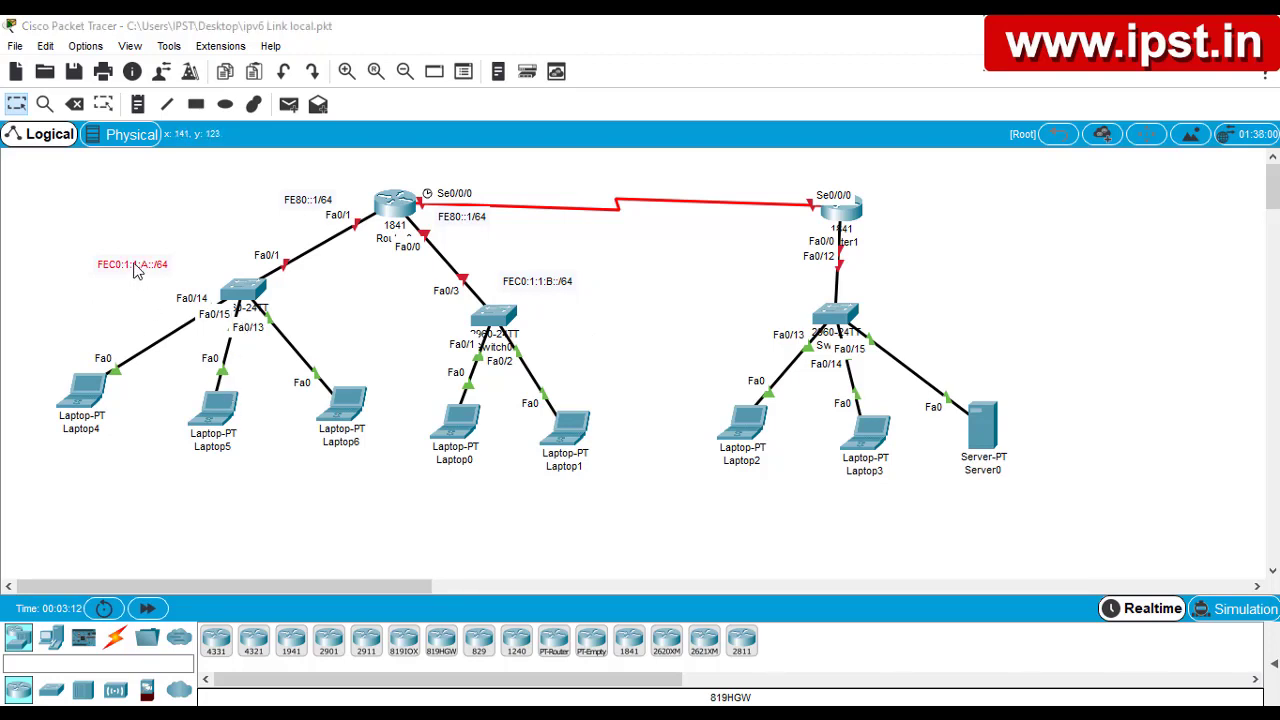
left_click(137, 268)
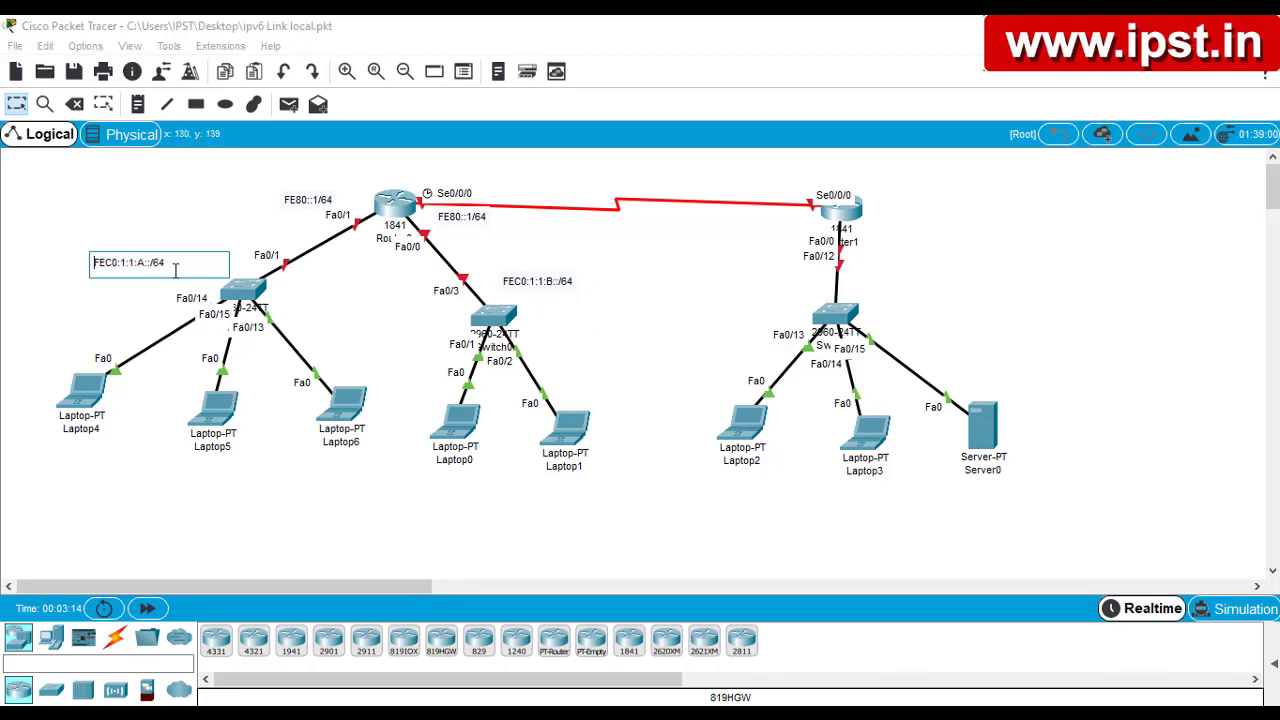
left_click_drag(96, 262, 144, 265)
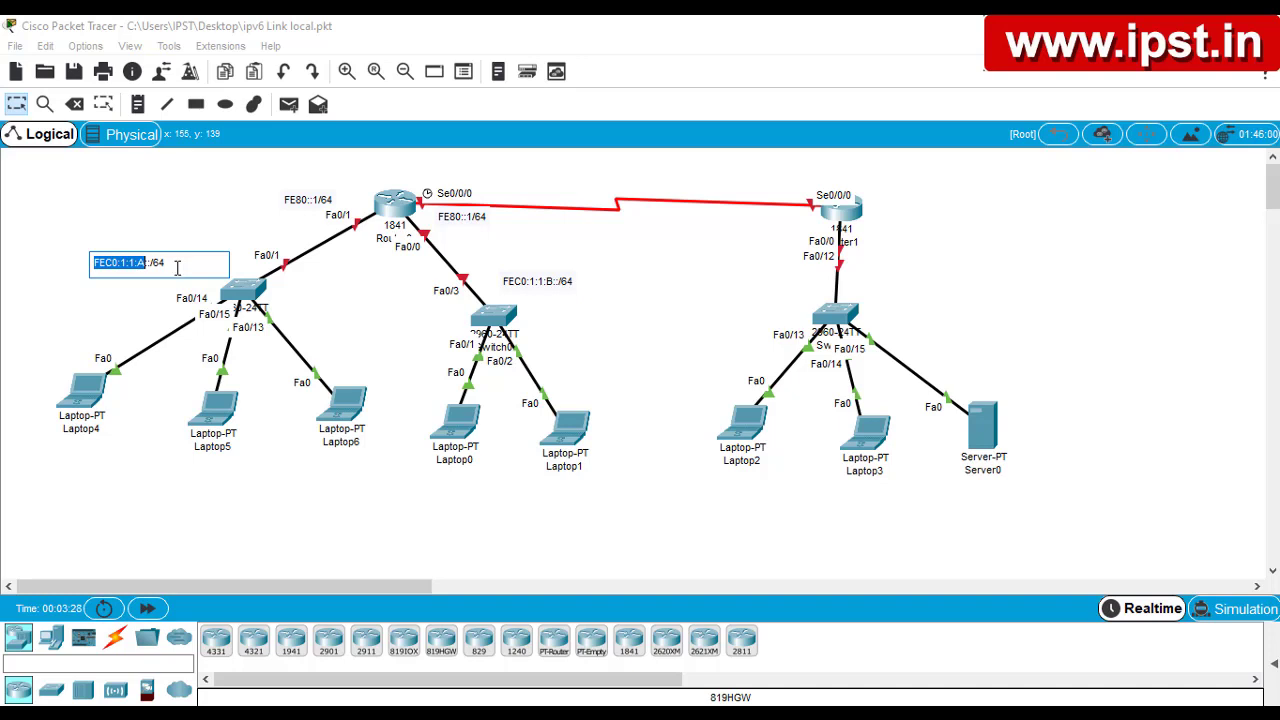
left_click(177, 267)
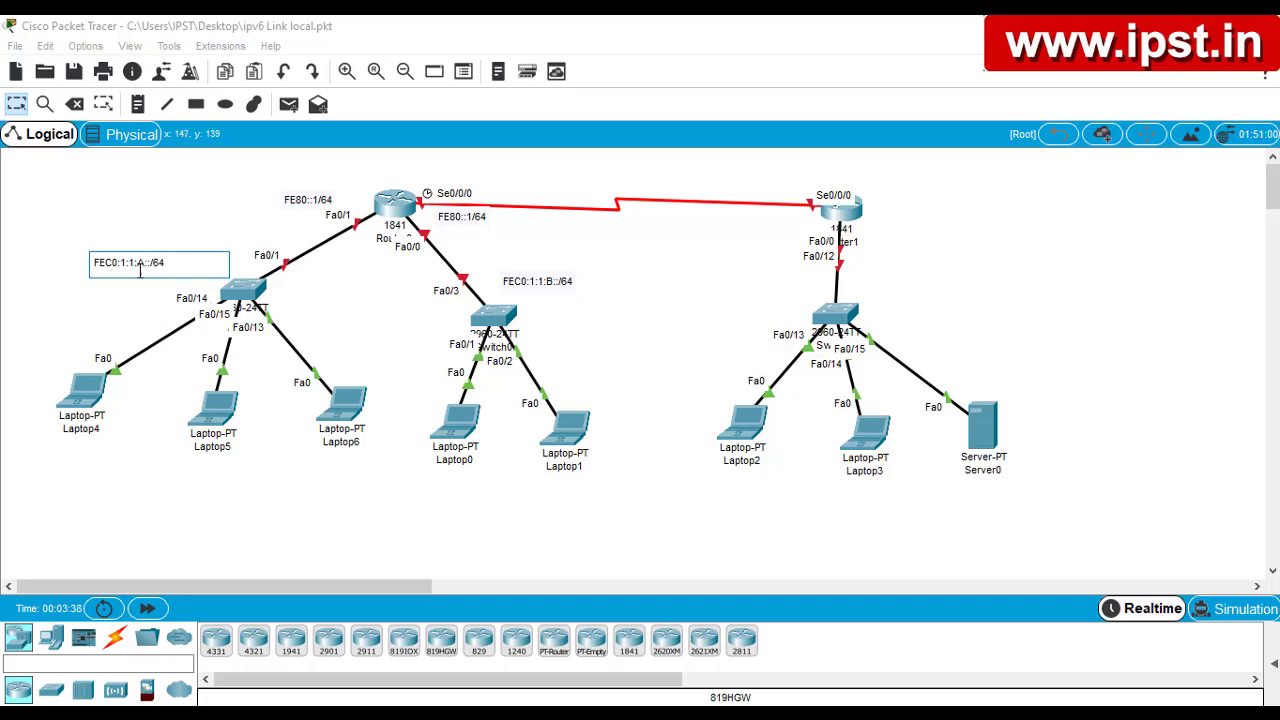
left_click(139, 261)
double_click(140, 261)
left_click(555, 310)
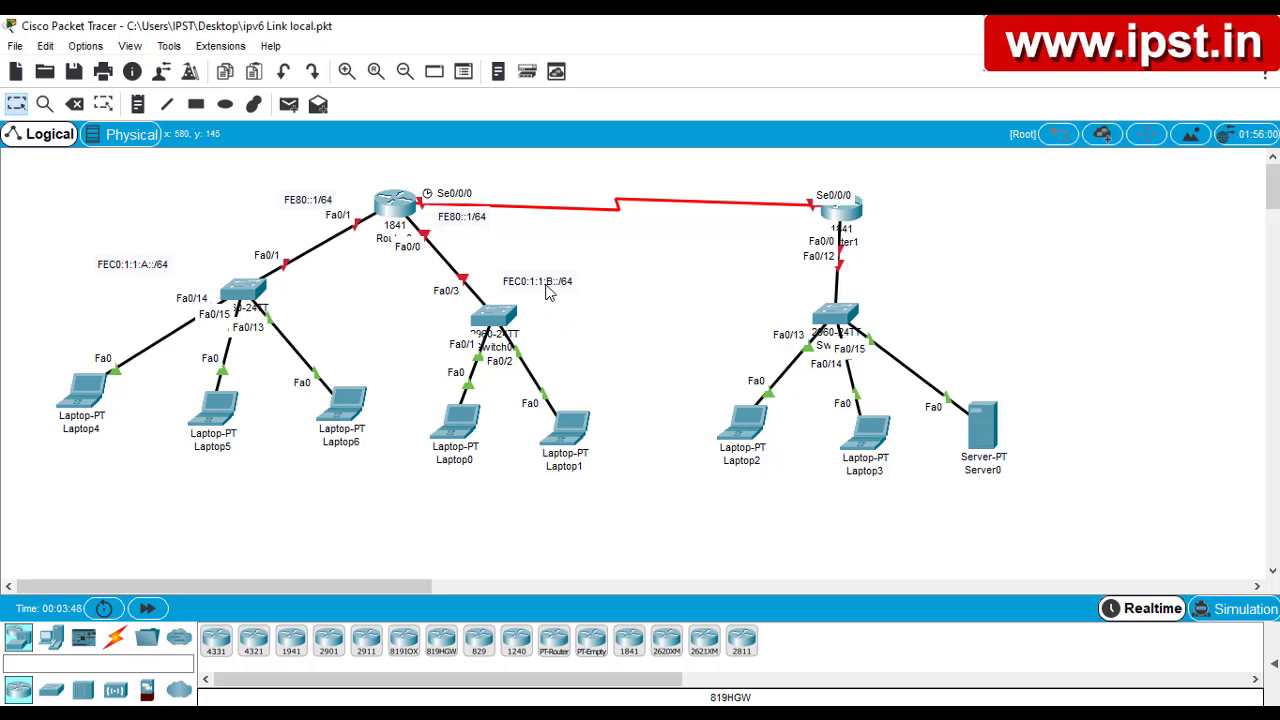
double_click(548, 281)
double_click(544, 281)
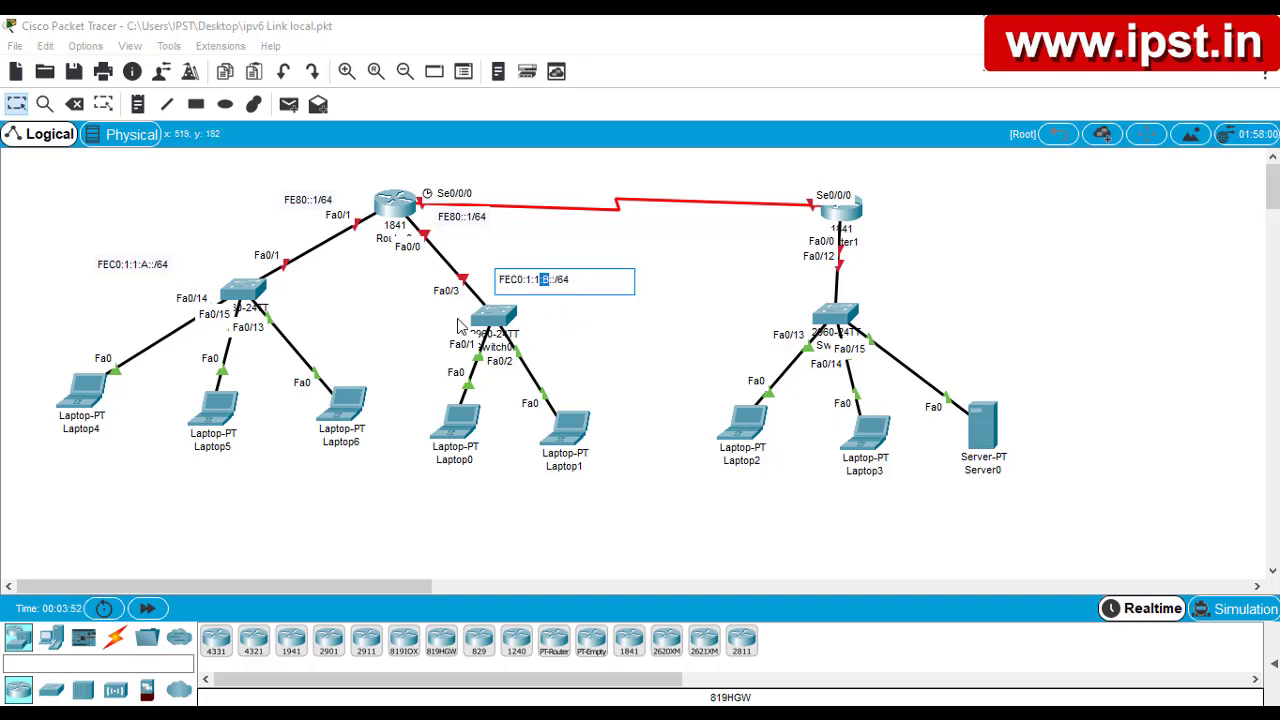
left_click(384, 338)
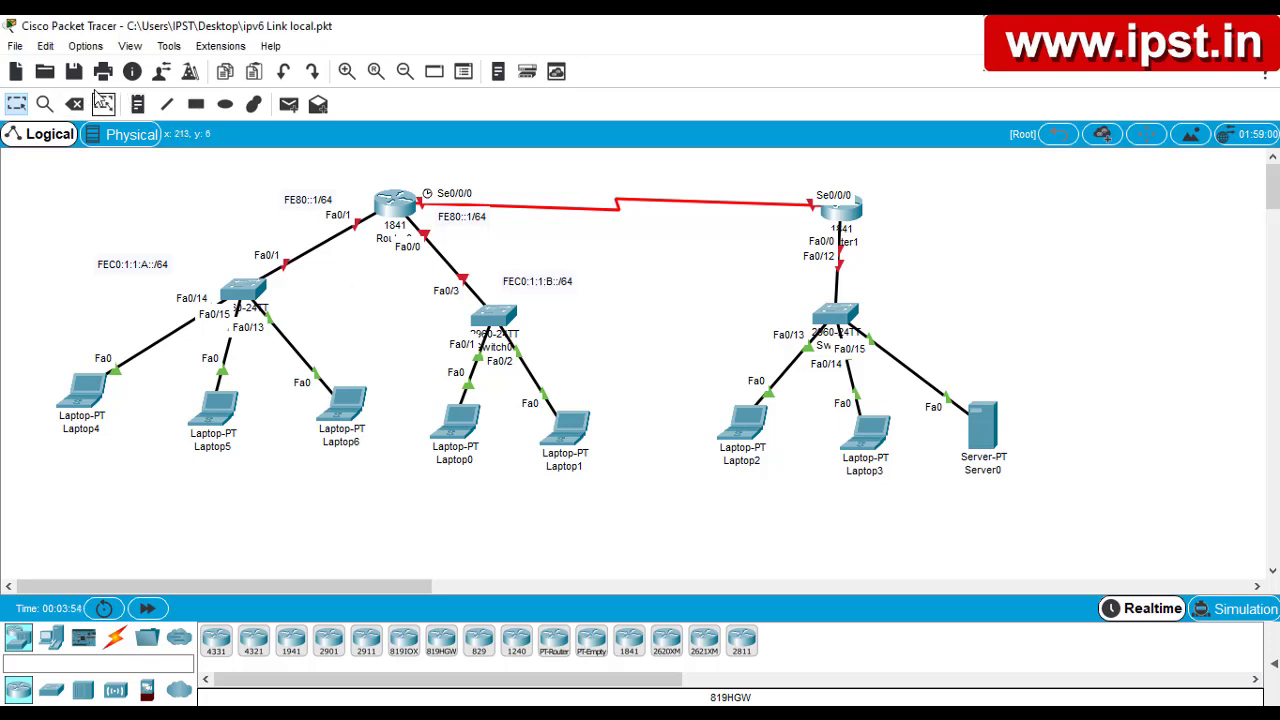
Place a note reading 192.168.10.0/24 just above Laptop4
left_click(138, 104)
left_click(44, 343)
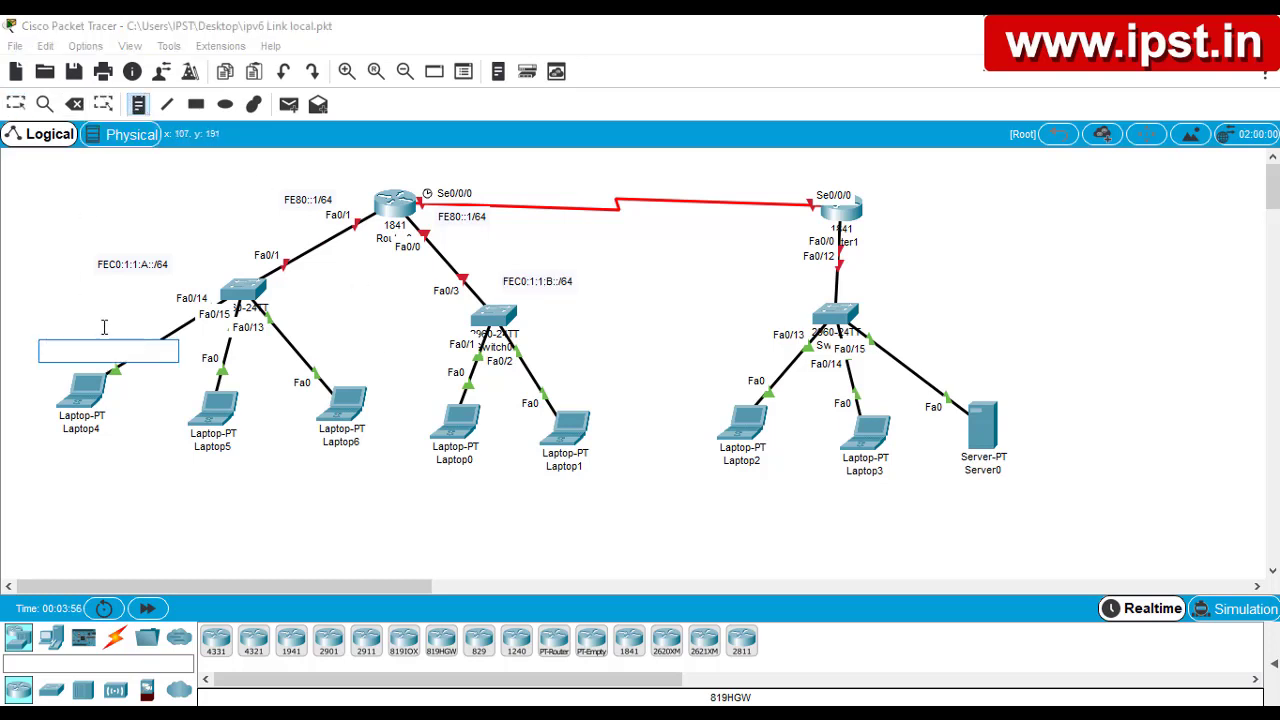
type("192.16")
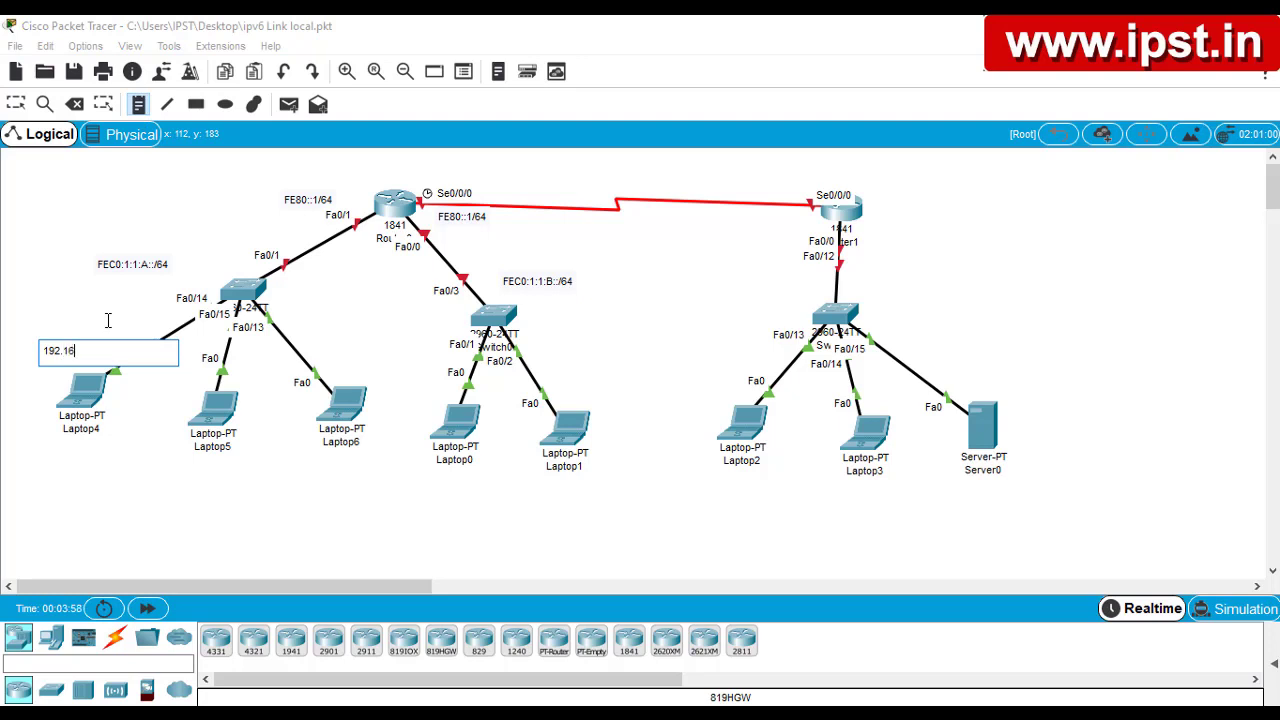
type("8.10.0/24")
Place a note reading 192.168.11.0/24 above Laptop1, then return to selection mode
left_click(545, 339)
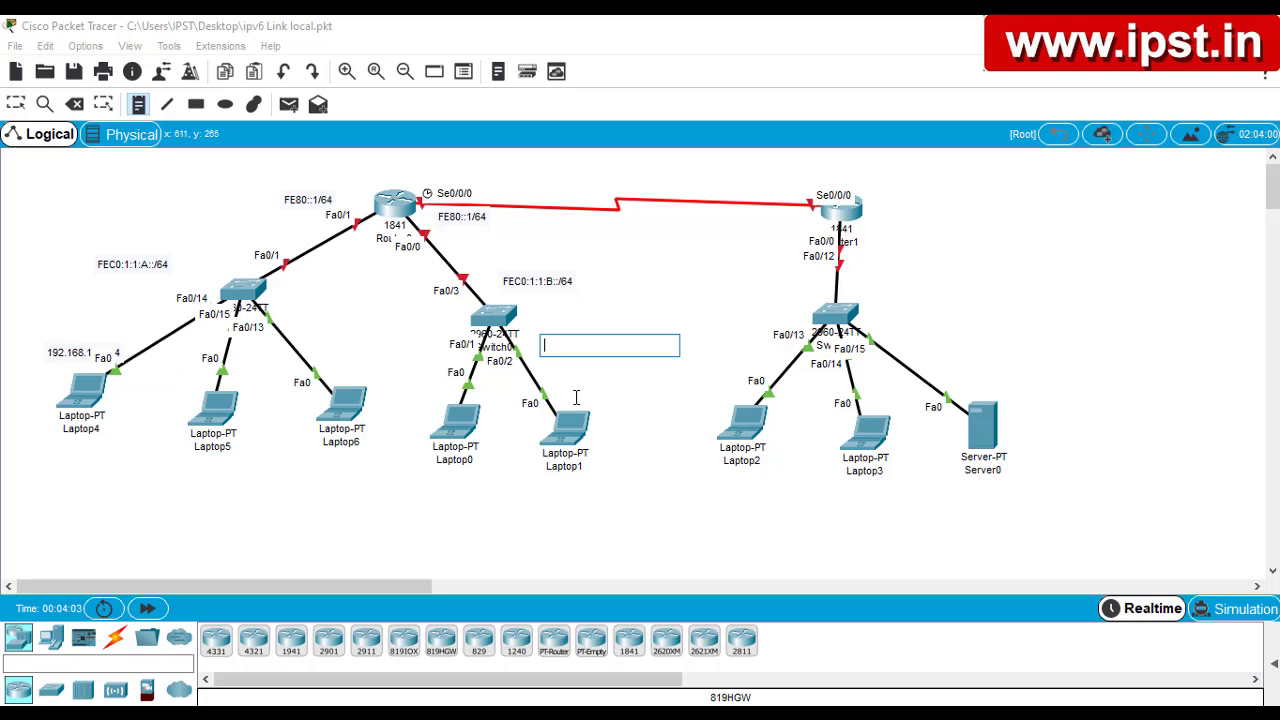
type("192.168.11")
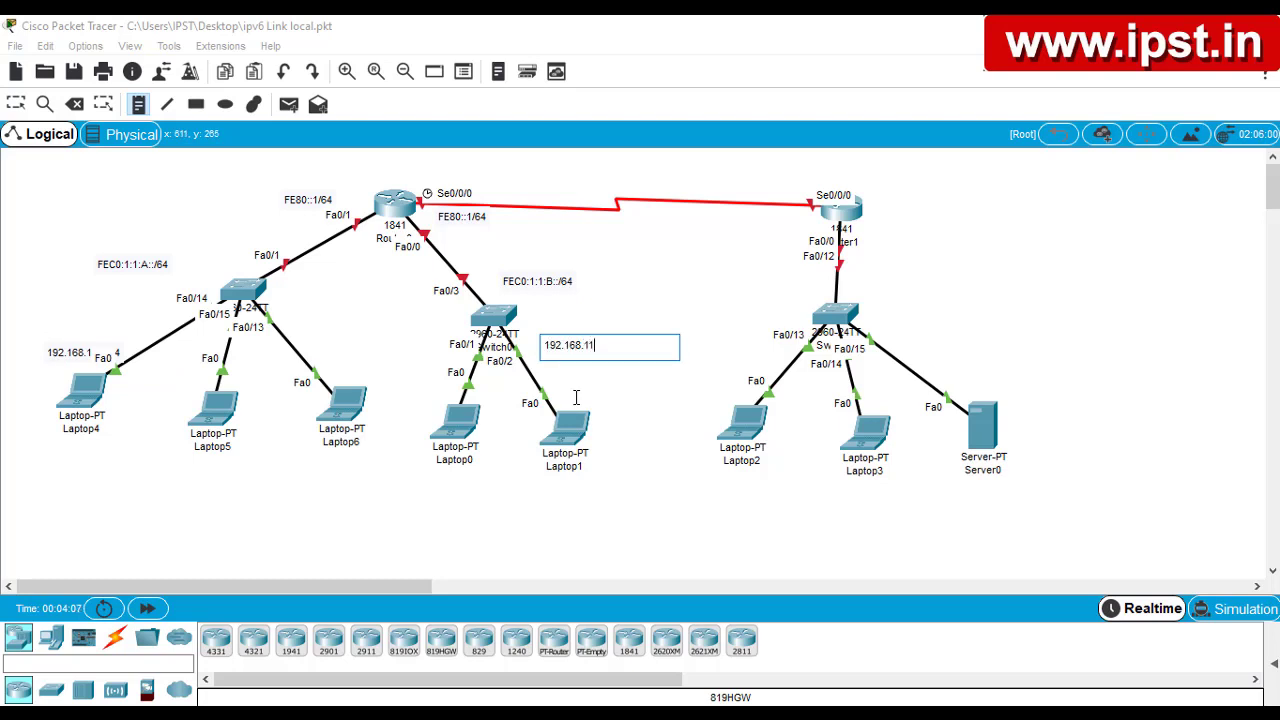
type(".0/24")
left_click(453, 527)
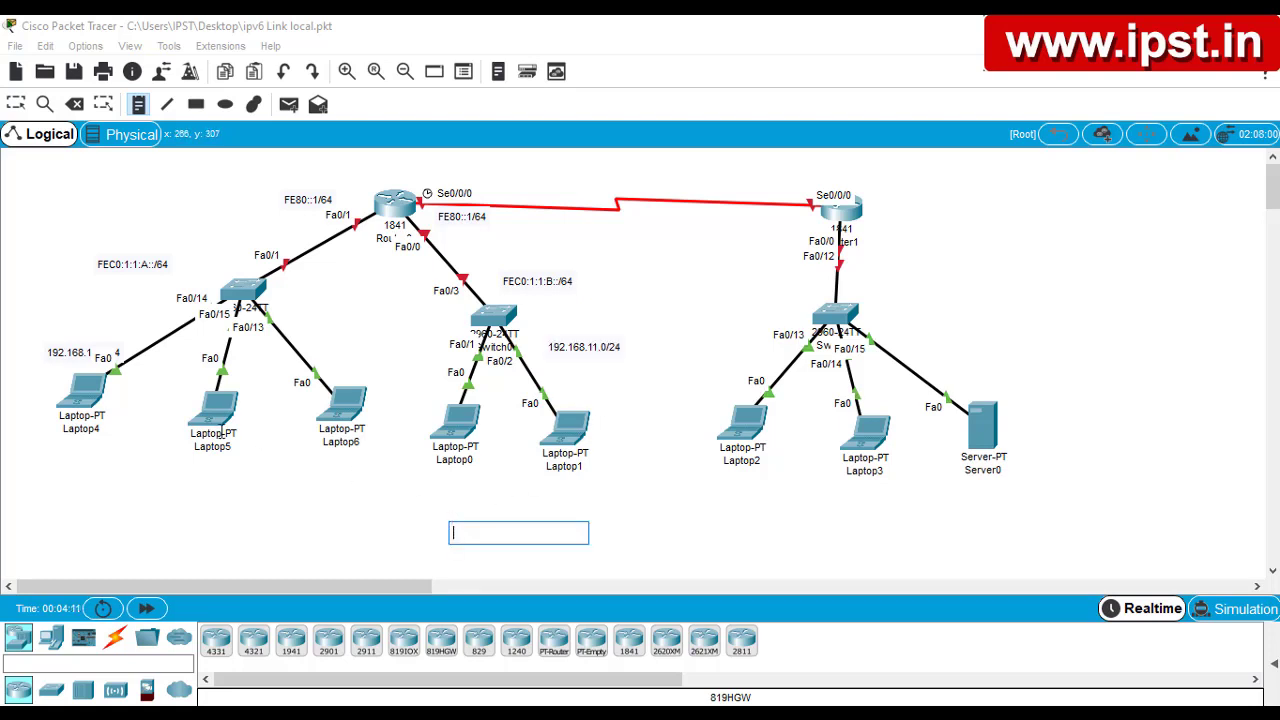
left_click(16, 104)
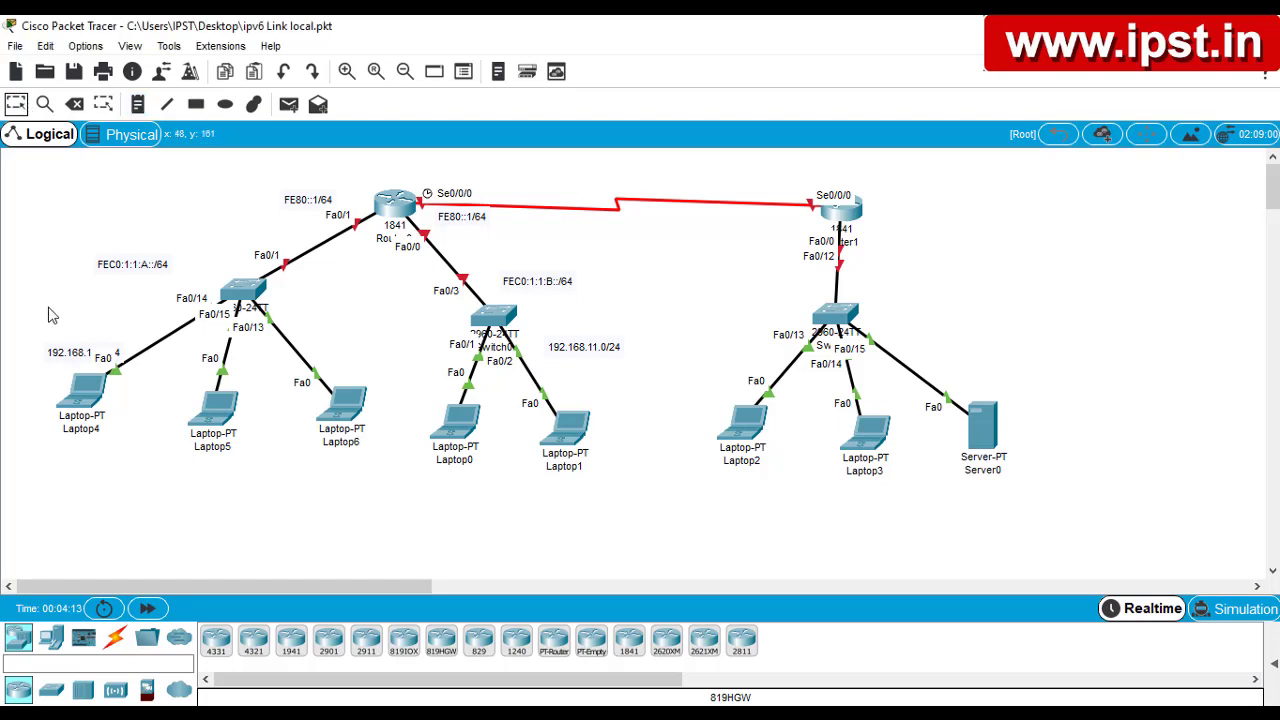
Move the 192.168.10.0/24 note up and away from Laptop4's link, and nudge the 192.168.11.0/24 note slightly lower above Laptop1
left_click_drag(62, 356, 44, 330)
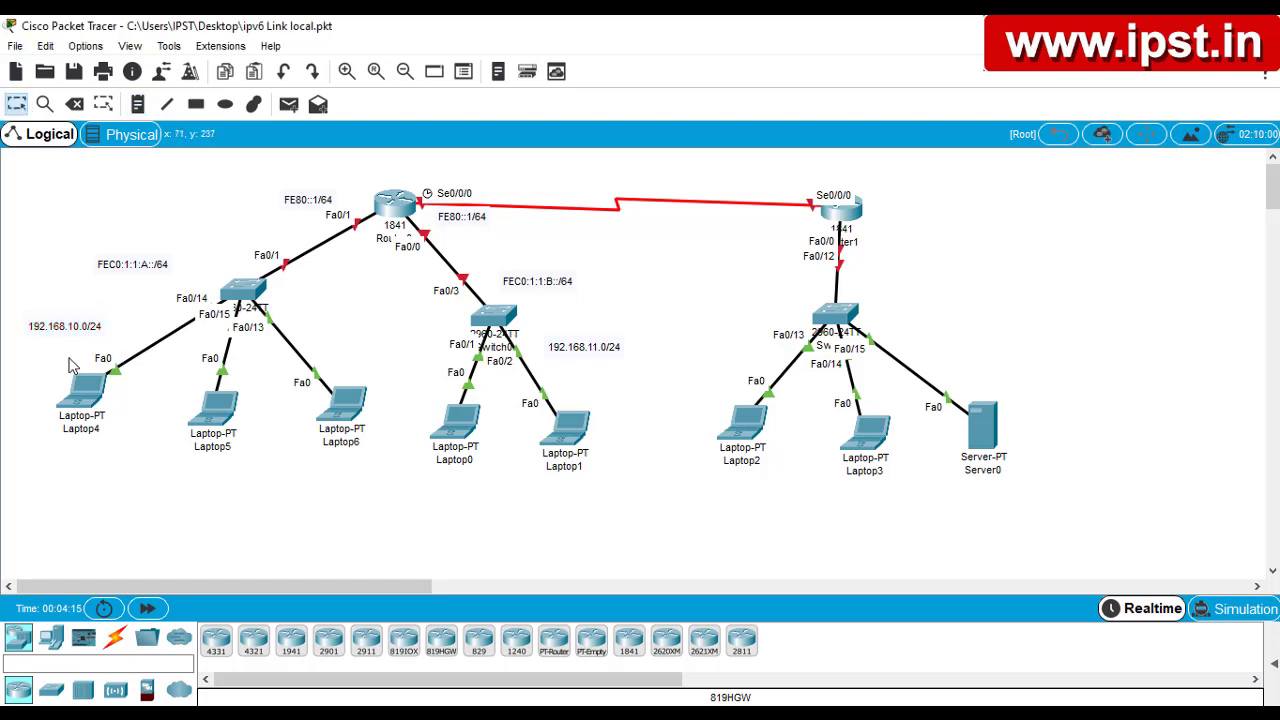
left_click_drag(581, 356, 584, 365)
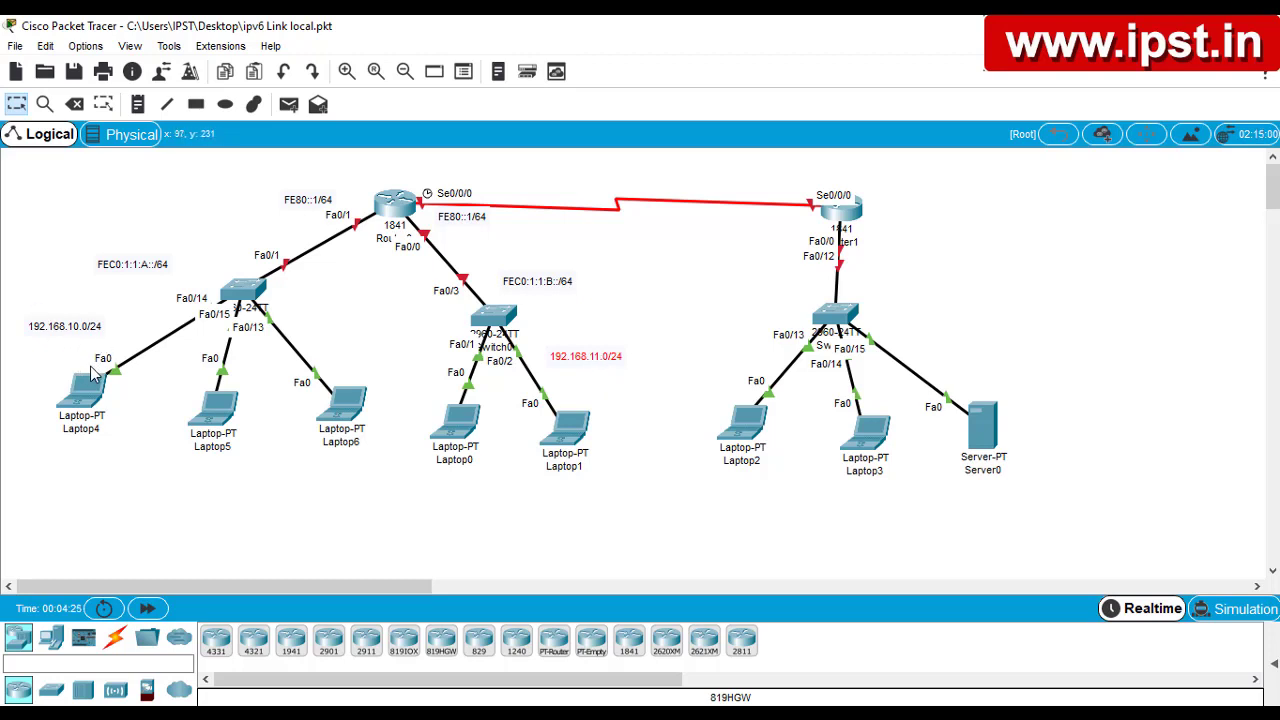
mouse_move(664, 401)
left_mouse_down()
mouse_move(542, 444)
mouse_move(543, 345)
mouse_move(664, 403)
left_mouse_up()
key("Delete")
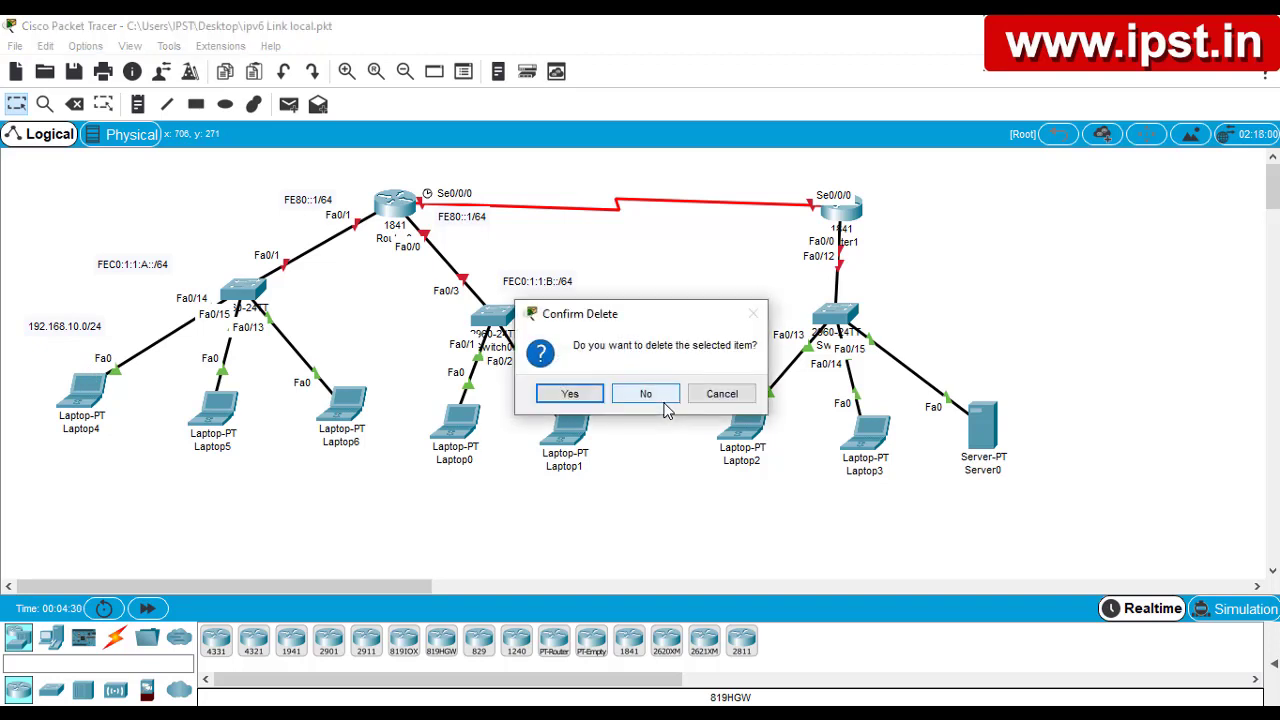
left_click(720, 394)
Remove the 192.168.11.0/24 note above Laptop1 and the 192.168.10.0/24 note above Laptop4 by clearing their text
double_click(594, 362)
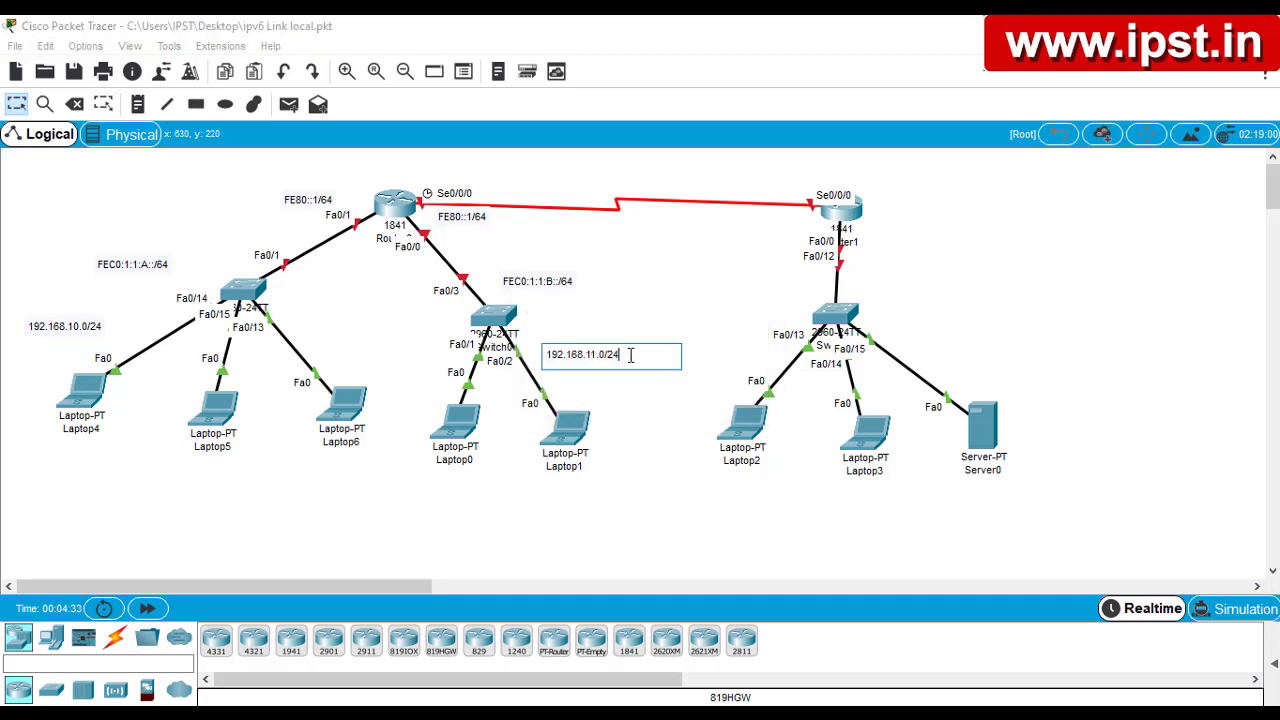
left_click_drag(628, 355, 499, 355)
key("BackSpace")
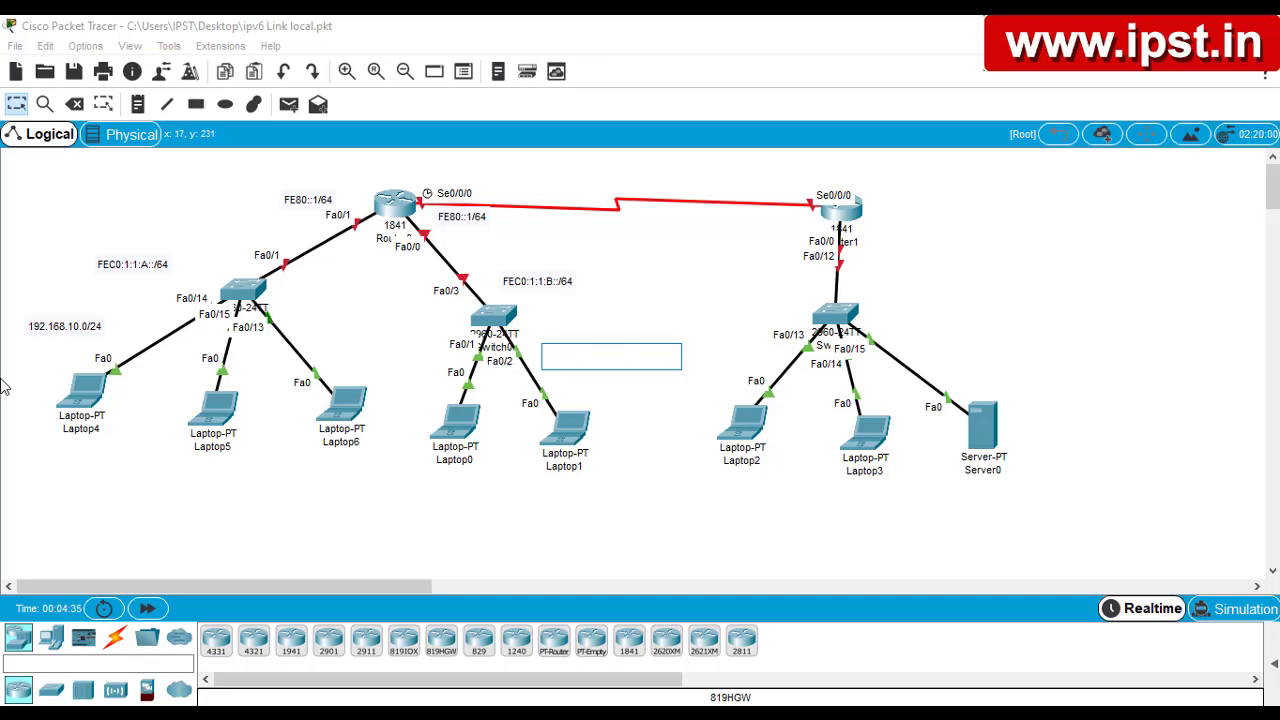
double_click(71, 329)
left_click_drag(108, 324, 4, 330)
key("BackSpace")
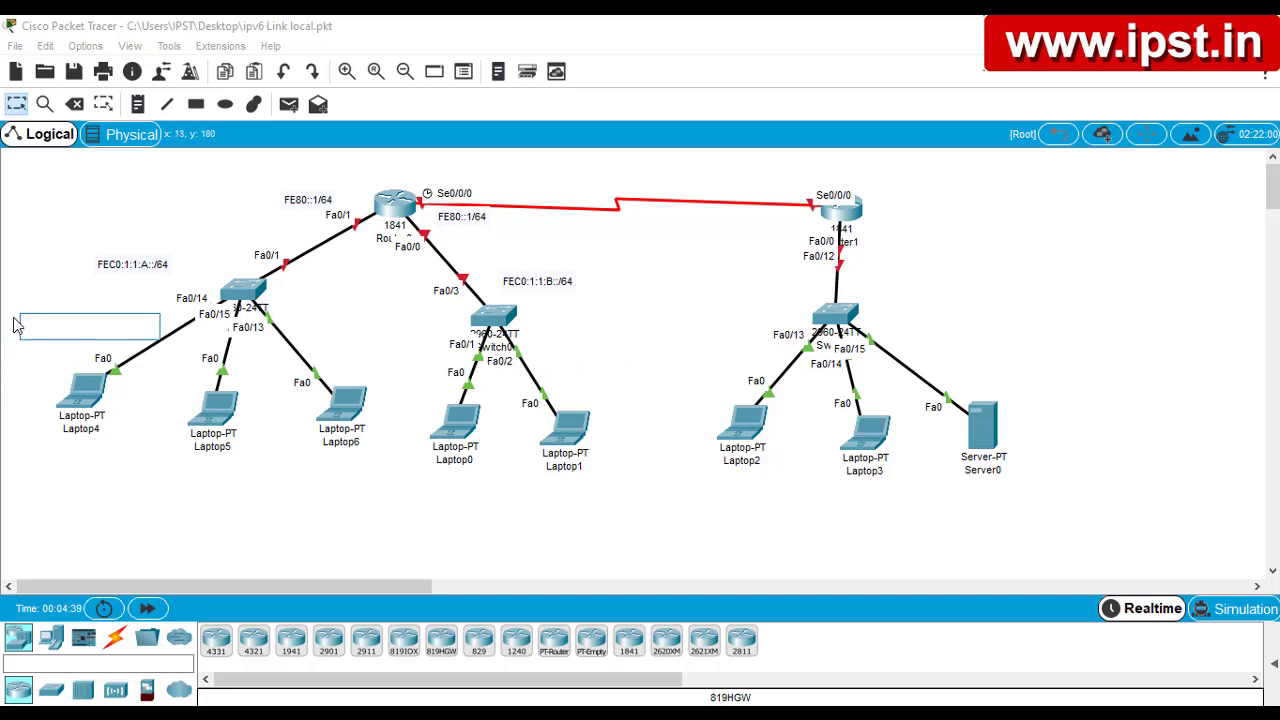
left_click(23, 288)
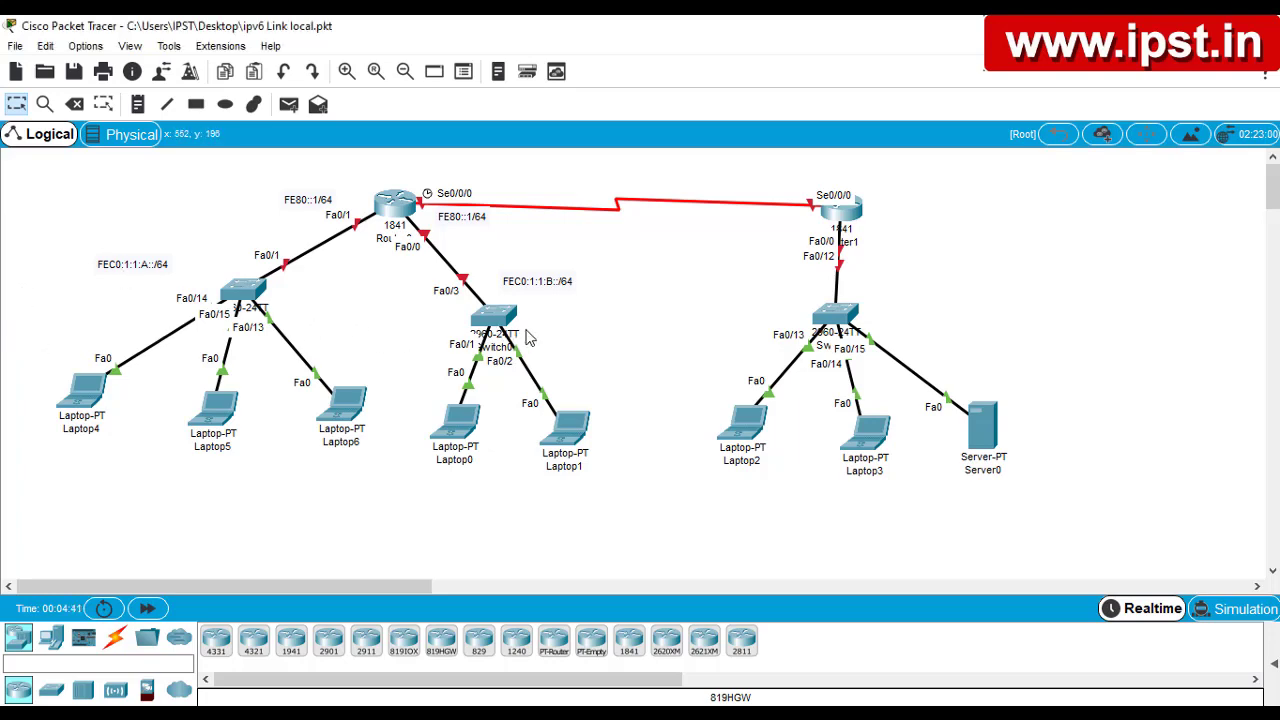
Open Router0's command-line interface in a window clear of the two site-local networks and start a console session
left_click(400, 207)
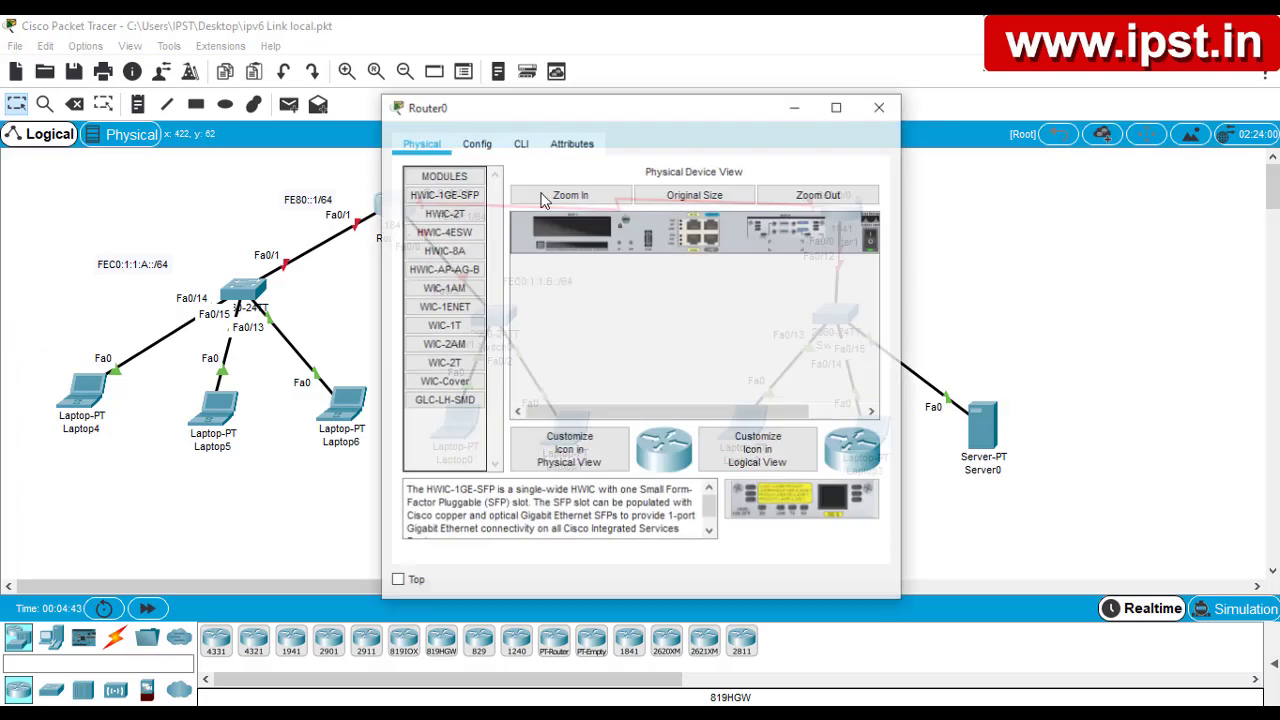
left_click_drag(468, 112, 667, 97)
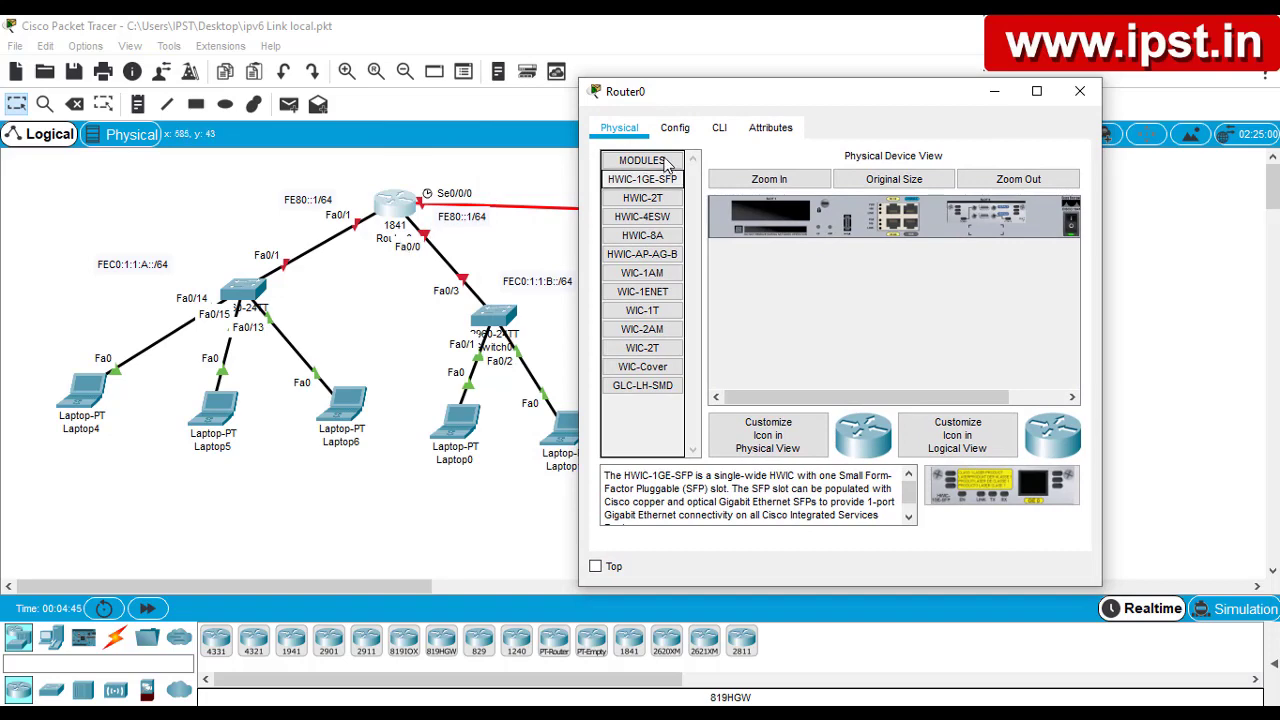
left_click(722, 130)
left_click(818, 475)
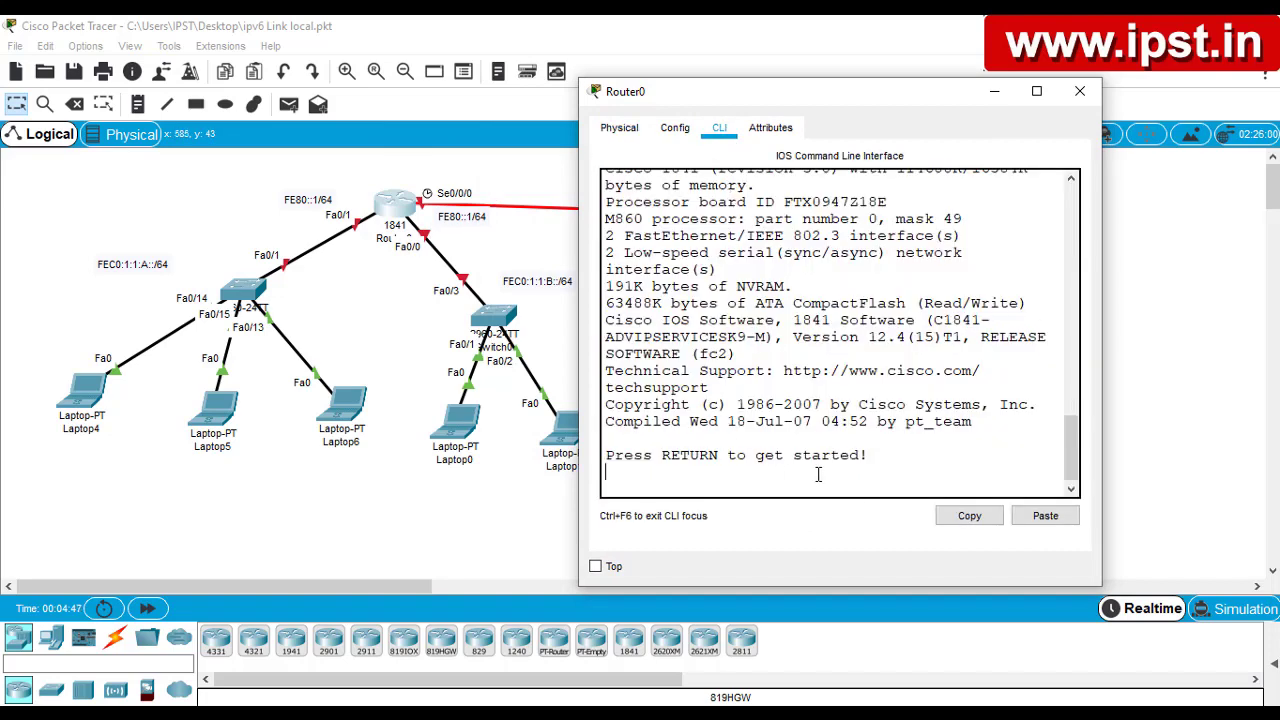
key("Return")
key("Return")
key("Return")
Enter privileged mode with en and global configuration mode with conf t on Router0
type("en")
key("Return")
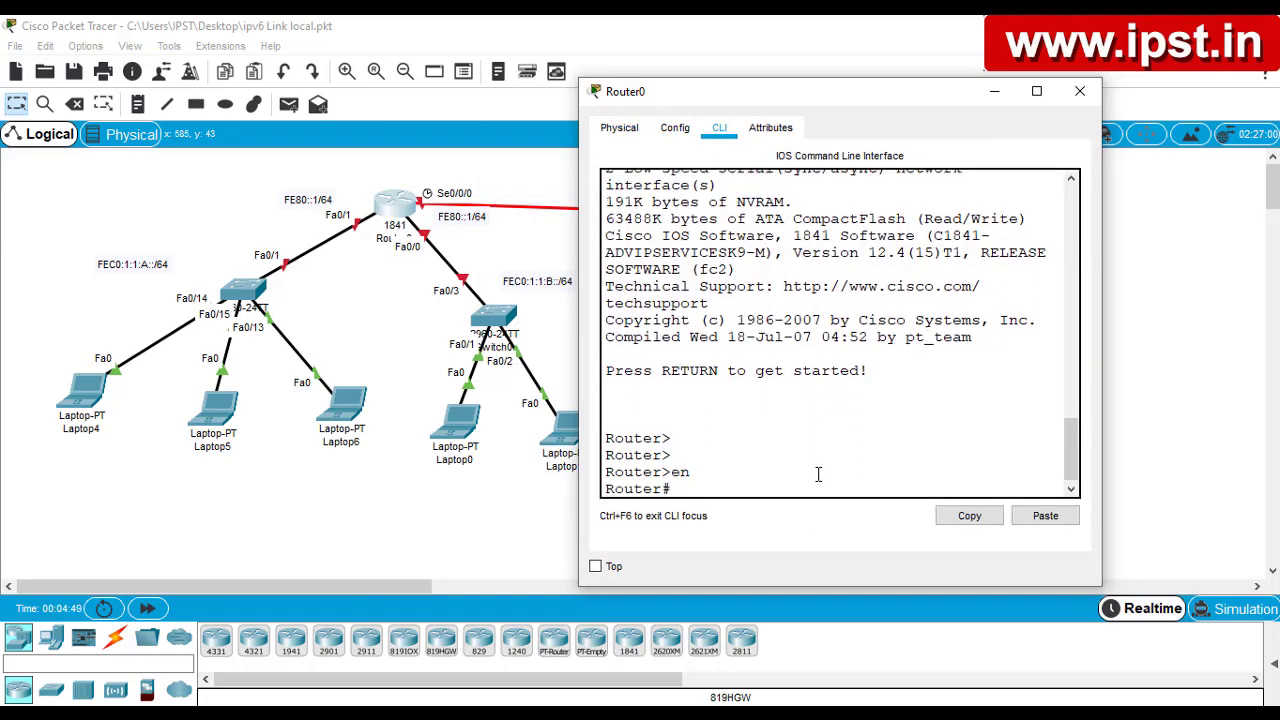
type("conf t")
key("Return")
key("Return")
key("Return")
key("Return")
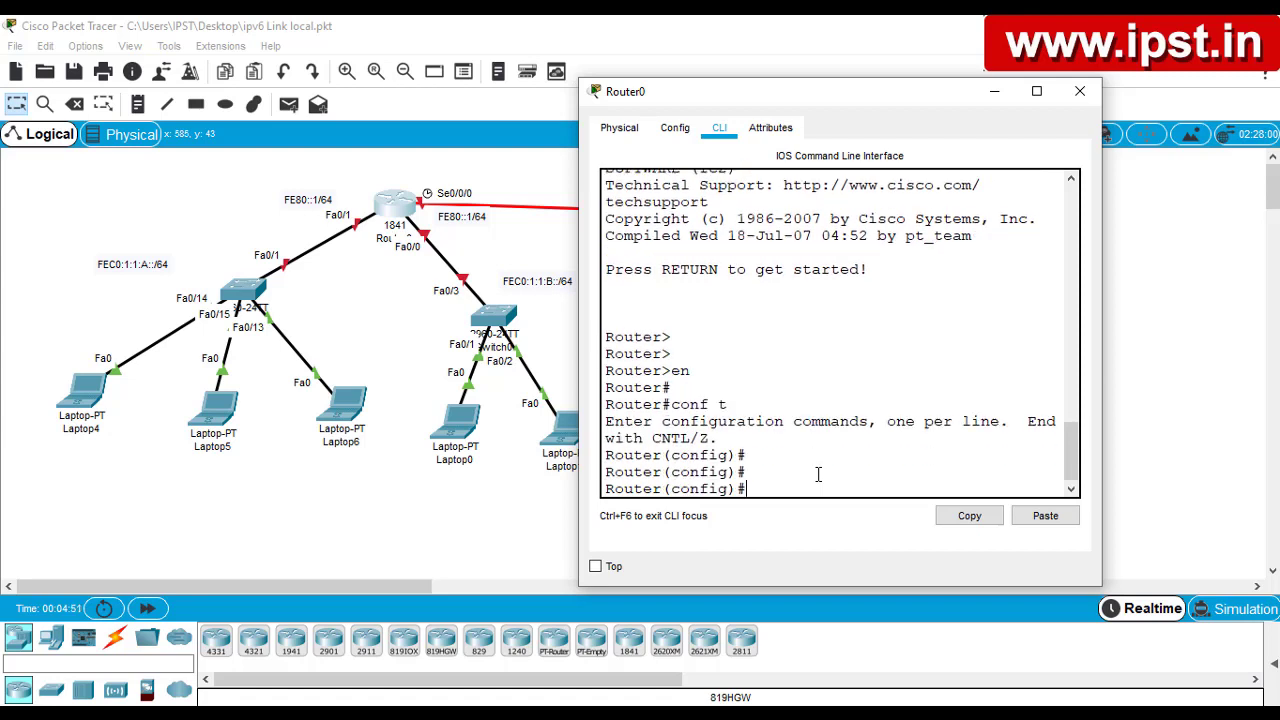
Enter configuration of interface fa0/0, start an ipv6 command and widen the Router0 window
type("int")
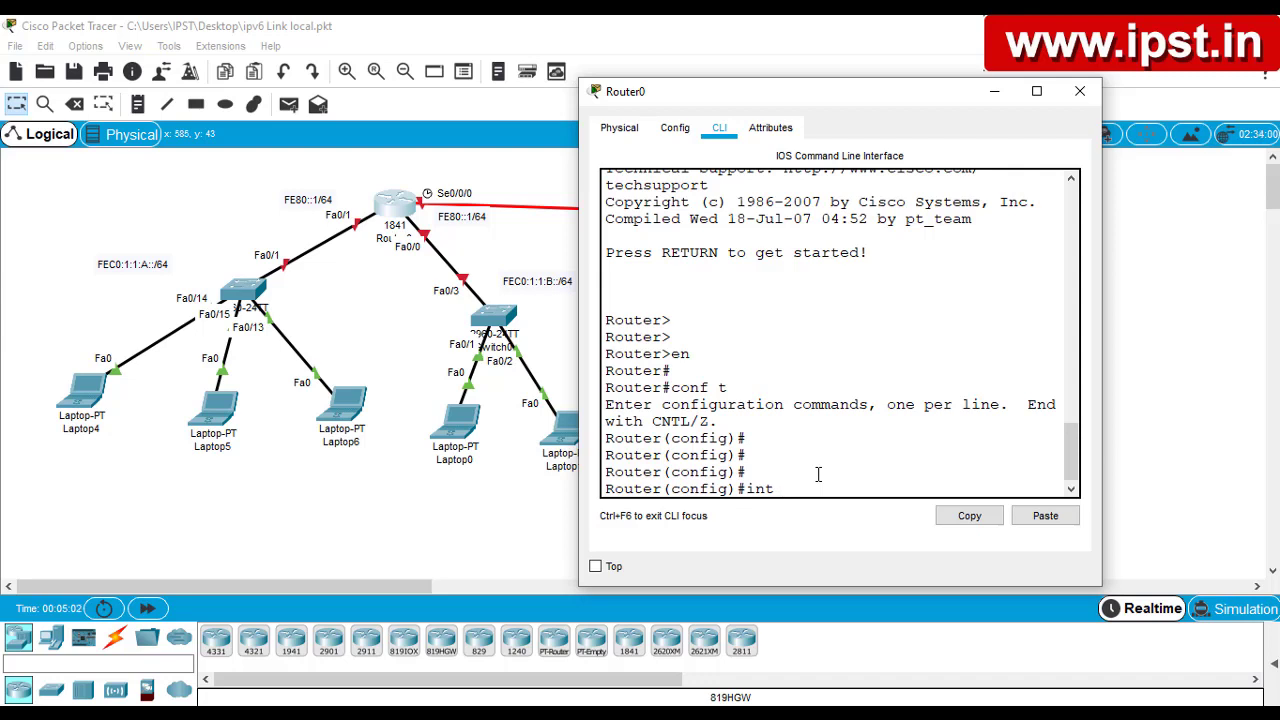
type("fa0/0")
key("Return")
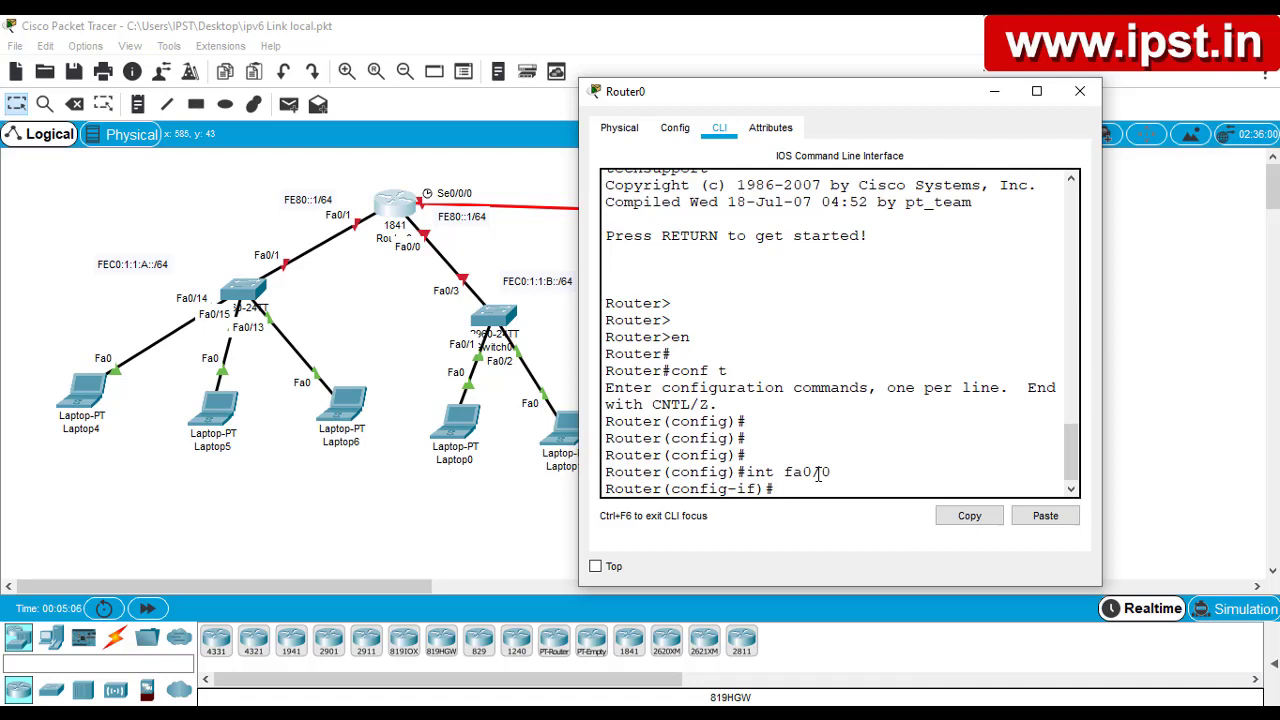
type("ipv")
key("Tab")
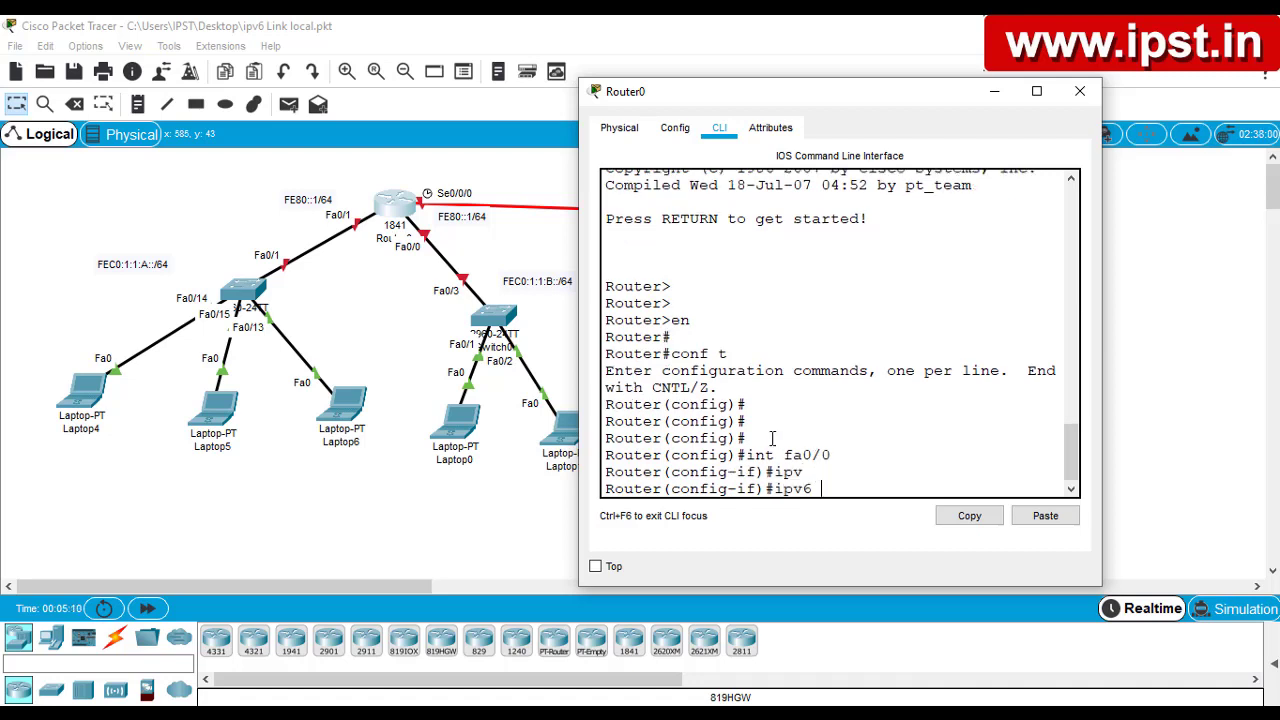
left_click_drag(1101, 352, 1279, 349)
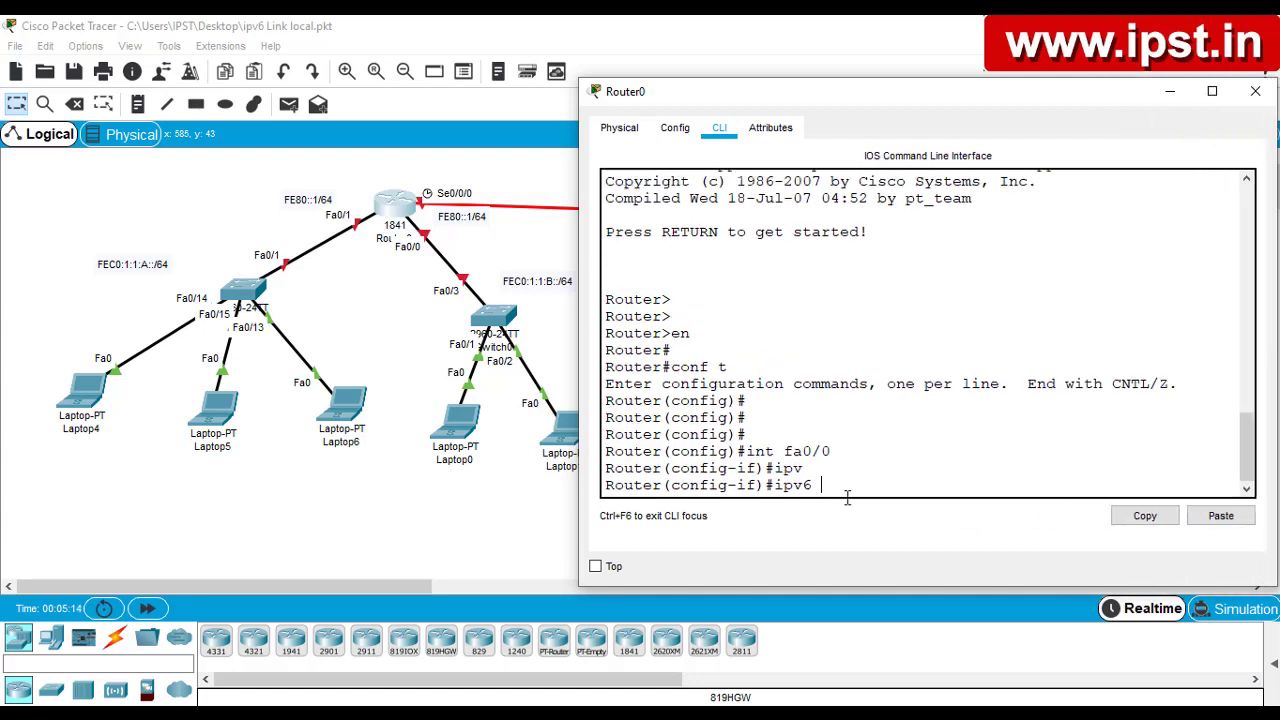
Assign the site-local prefix to fa0/0 with ipv6 add FEC0:1:1:A::/64 Eui-64, examining its prefix and subnet parts before running it
type("add FEC0:1:1:A")
type("::/64")
type("Eui")
key("Tab")
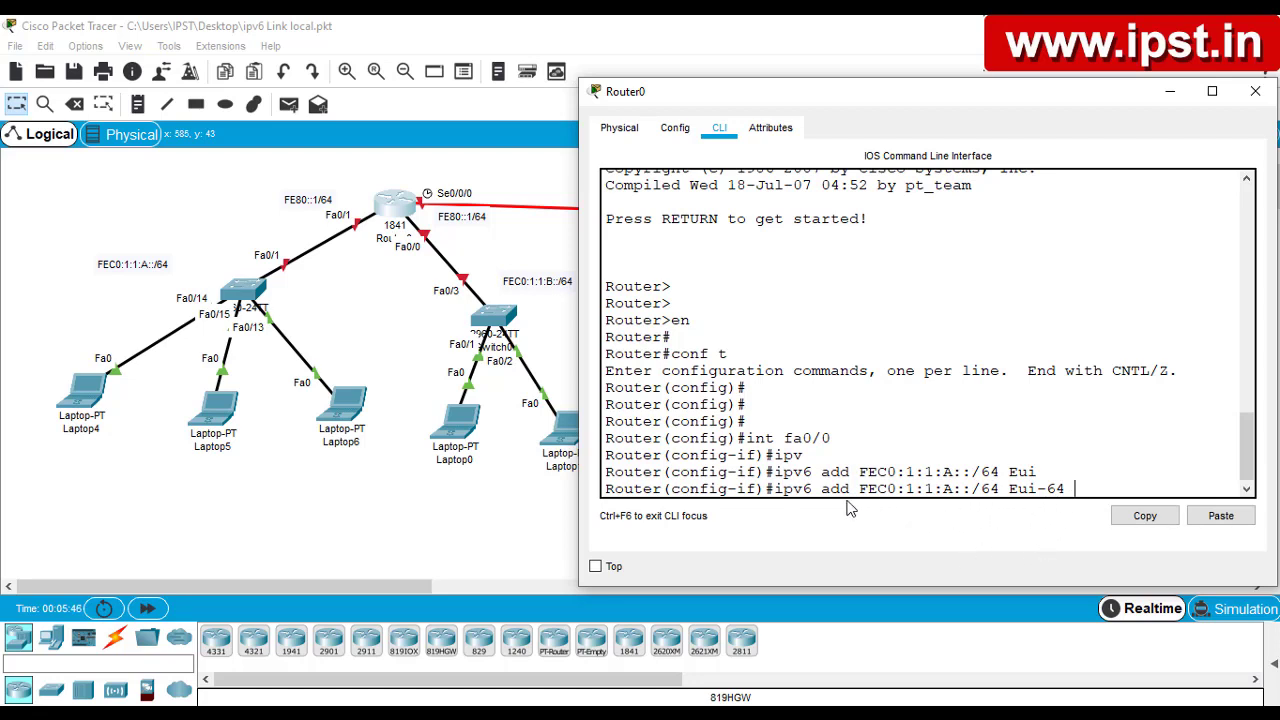
left_click_drag(859, 489, 953, 487)
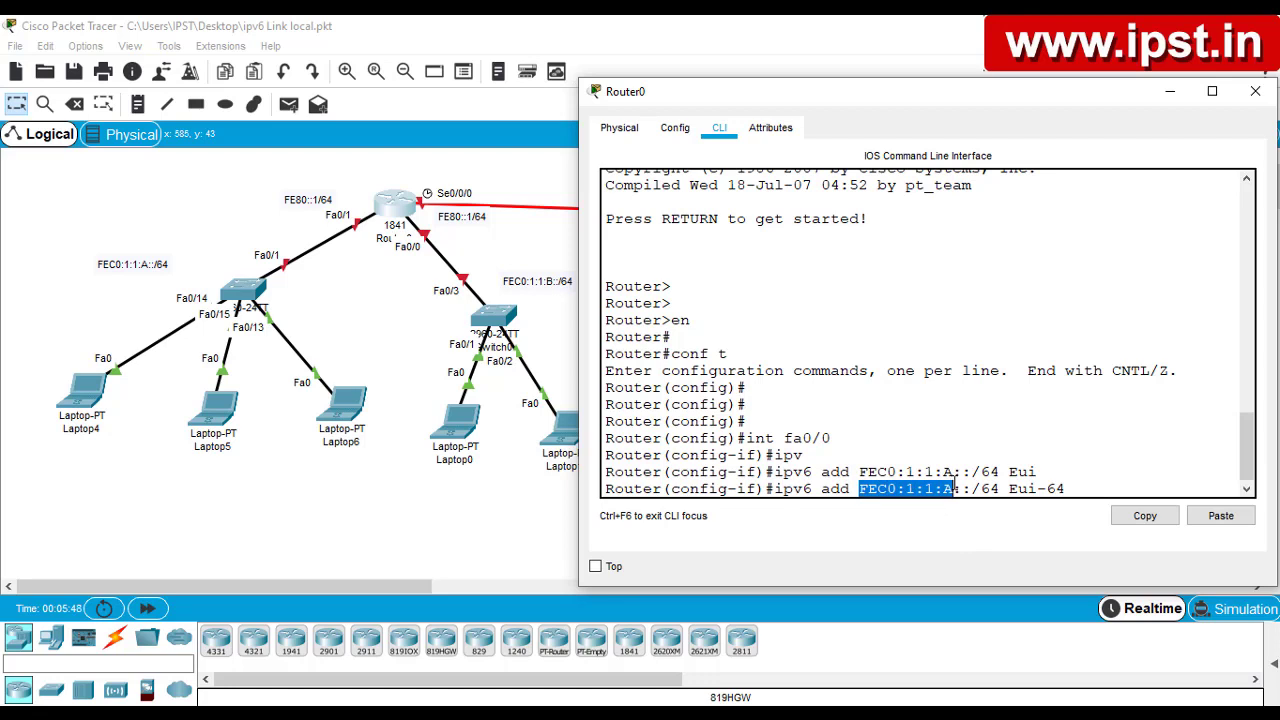
left_click(947, 489)
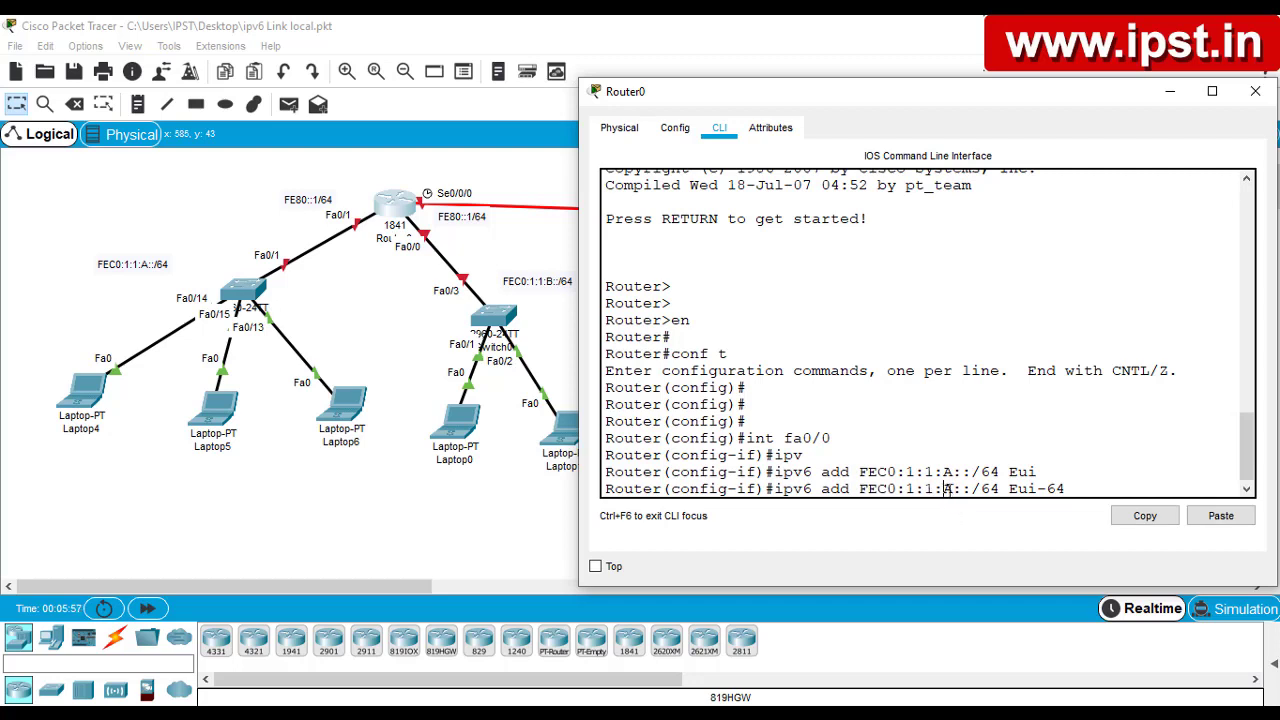
left_click_drag(944, 489, 954, 489)
left_click_drag(787, 438, 842, 446)
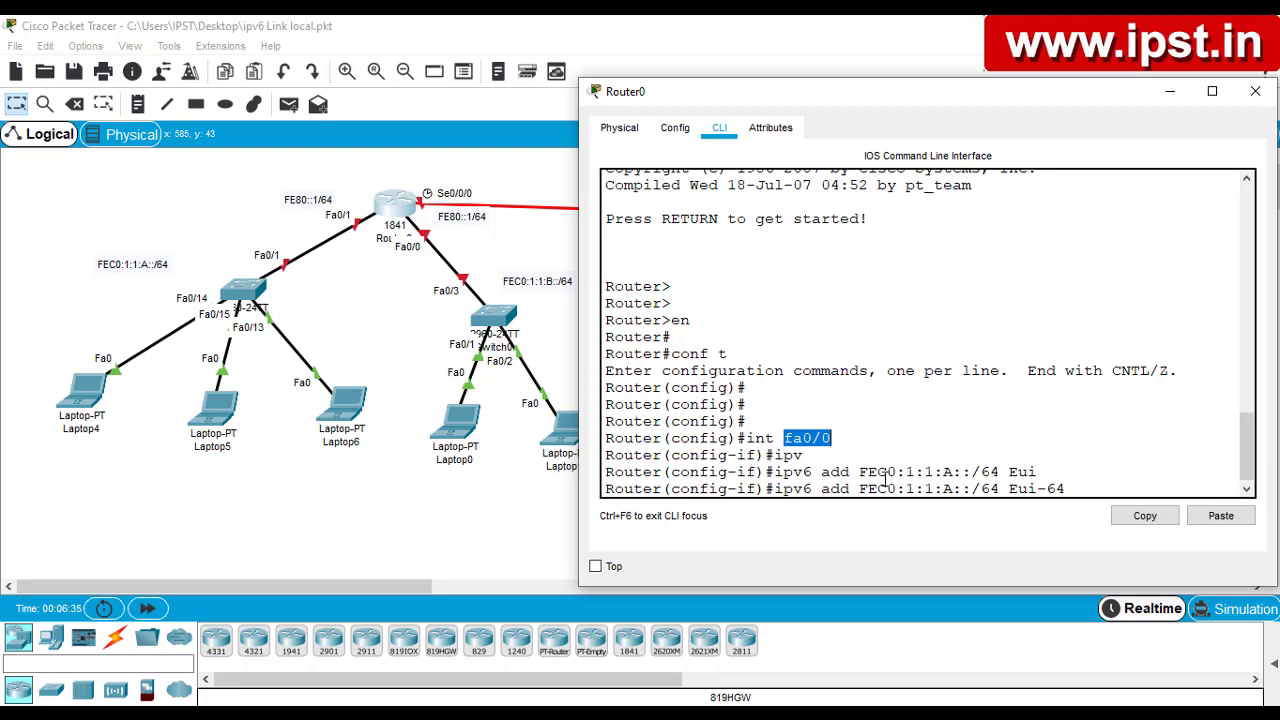
left_click_drag(852, 490, 973, 500)
left_click(965, 488)
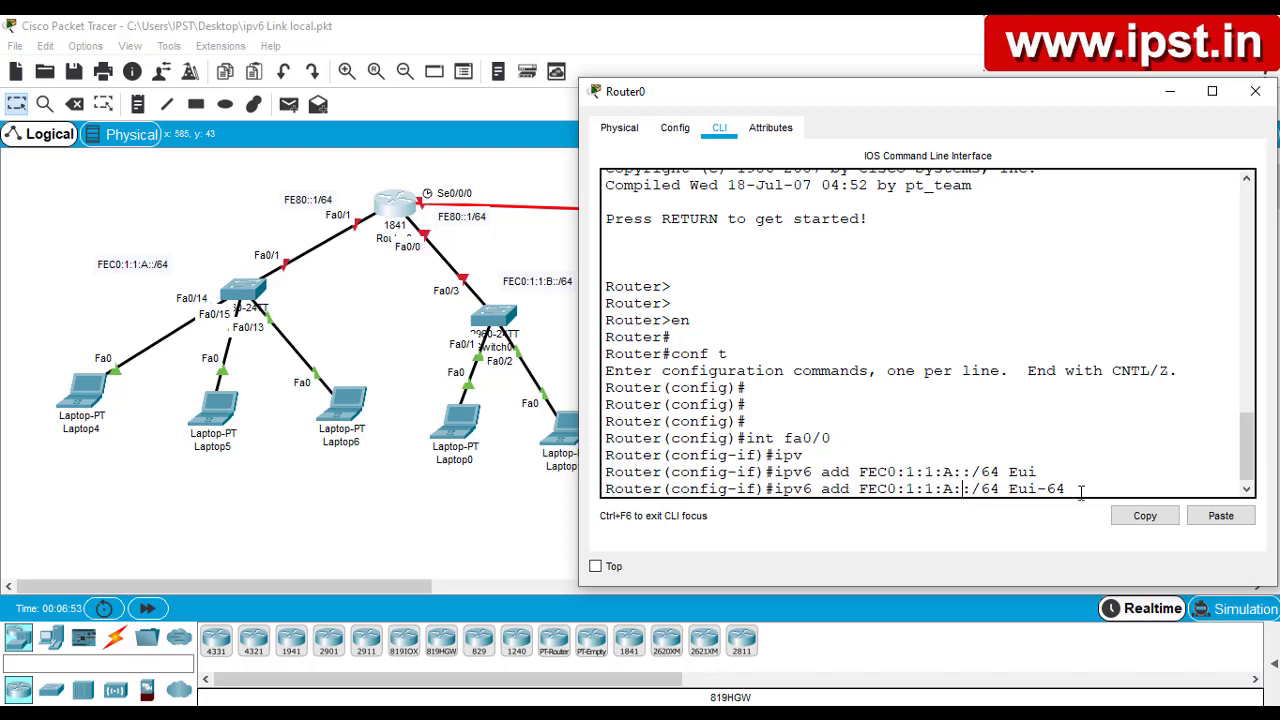
key("Return")
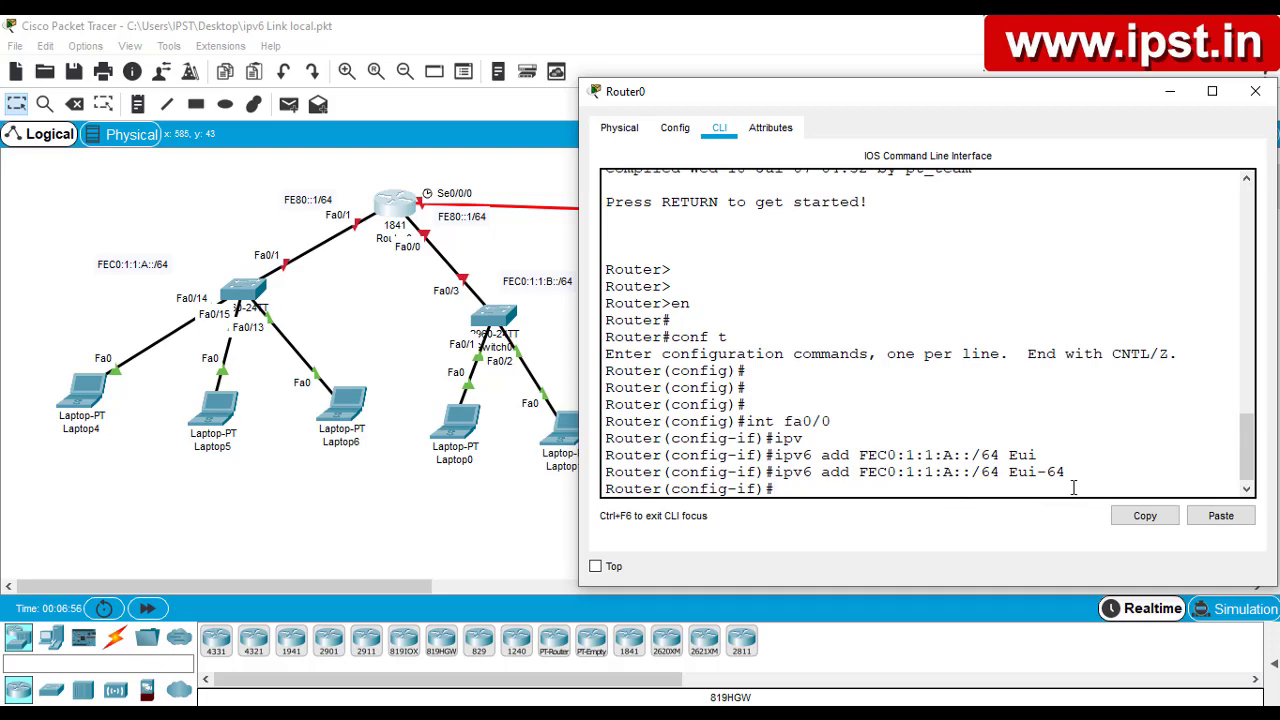
Enable interface fa0/0 with no shut and prepare the command int fa0/1 at the prompt
type("no shut")
key("Return")
key("Return")
key("Return")
key("Return")
key("Return")
type("int")
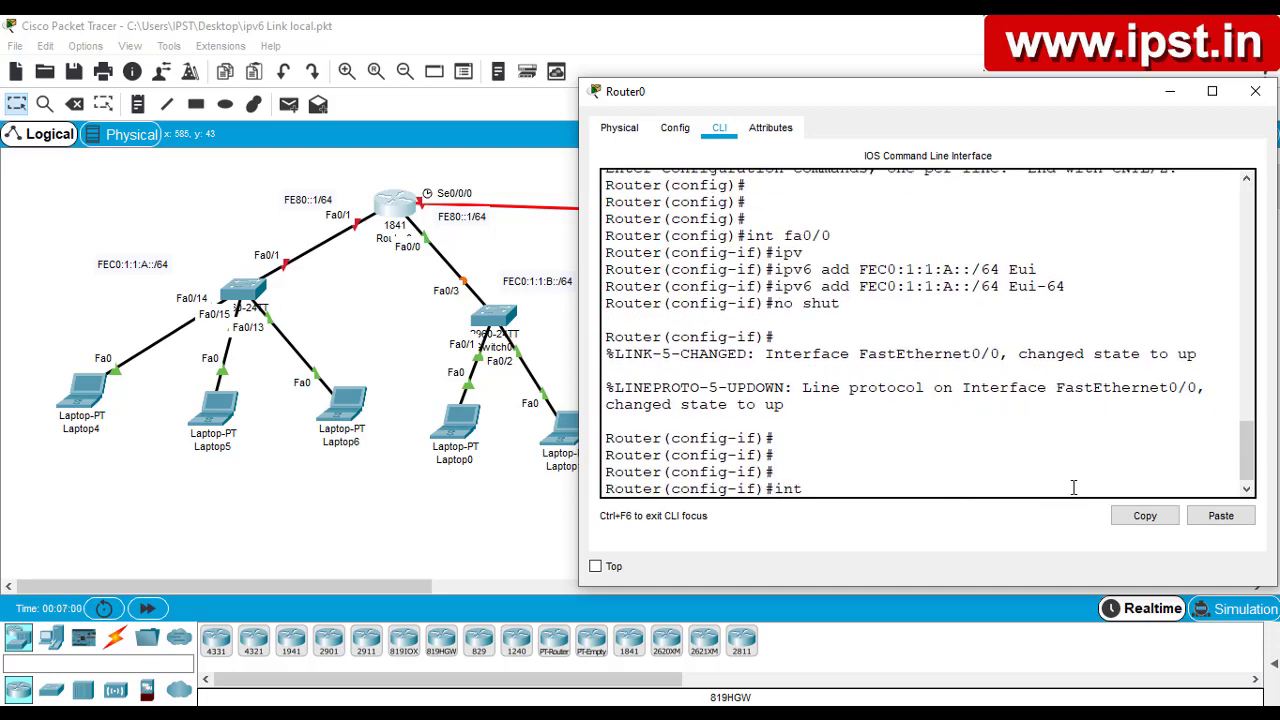
type(" fa0/1")
Swap the FEC0:1:1:A::/64 and FEC0:1:1:B::/64 notes so A labels the Fa0/0 network and B the Fa0/1 network, and return to Router0's command line
left_click(1170, 92)
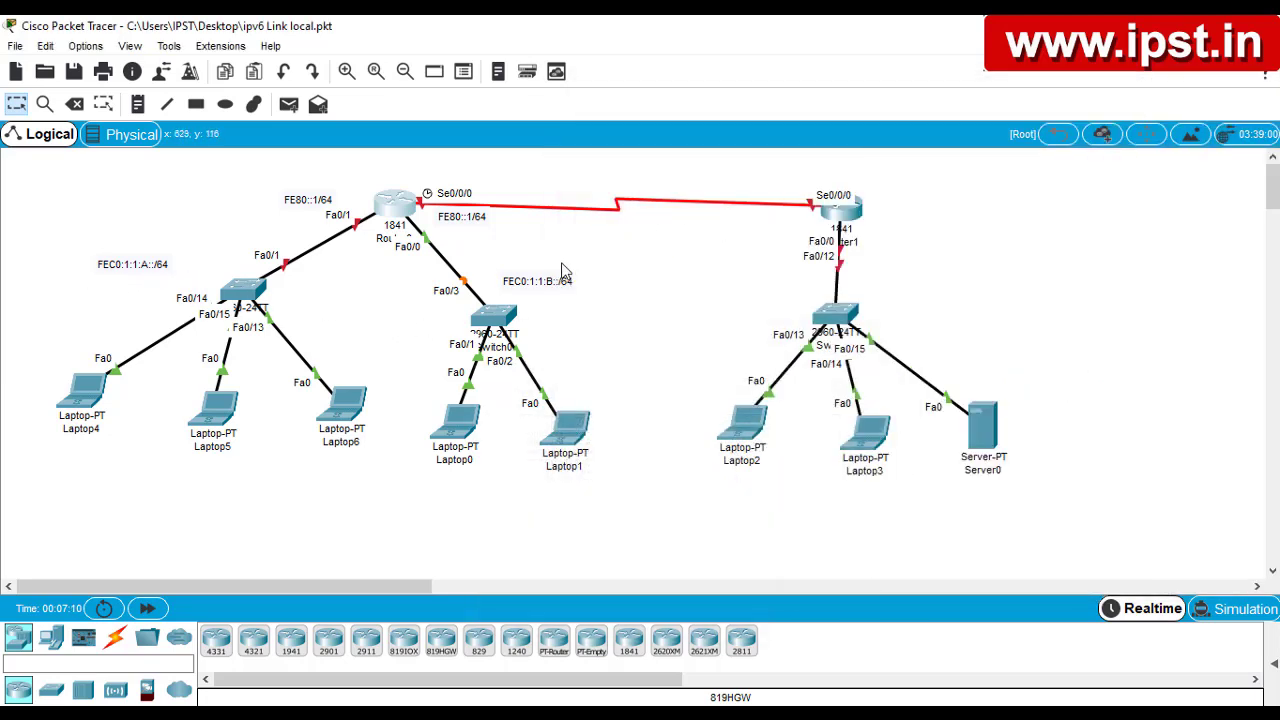
left_click_drag(213, 298, 494, 257)
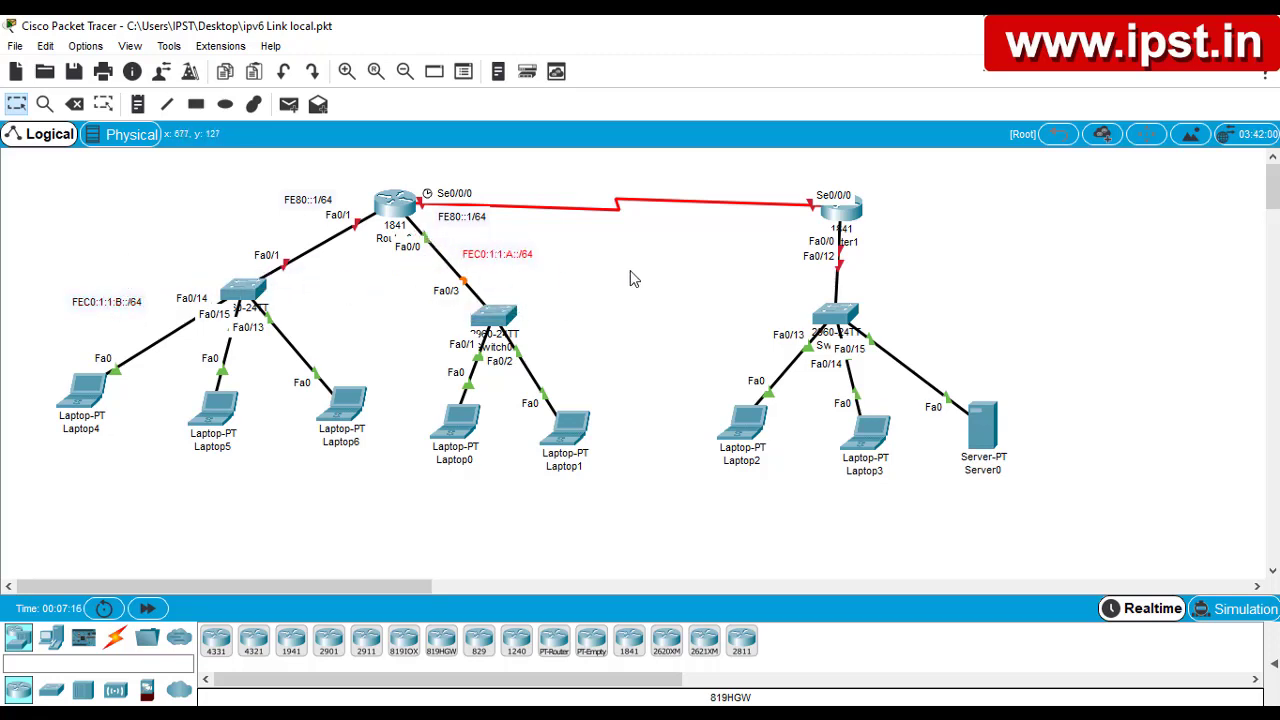
mouse_move(625, 645)
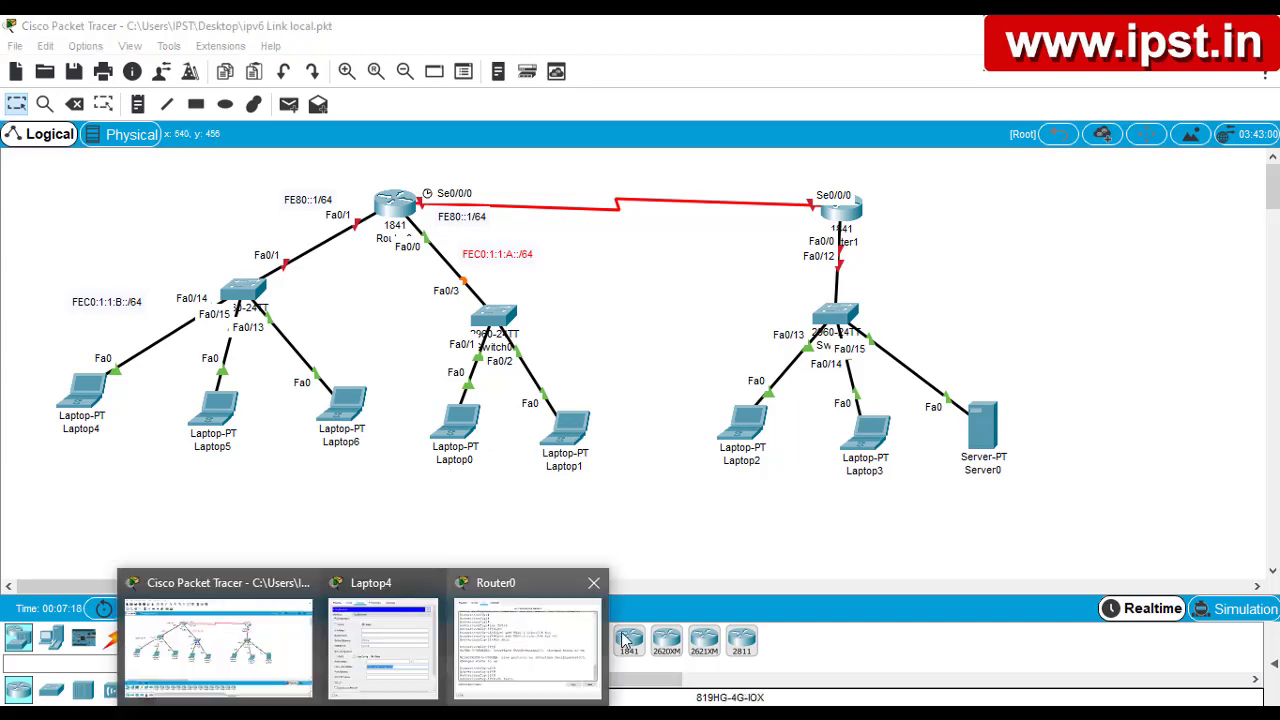
left_click(499, 656)
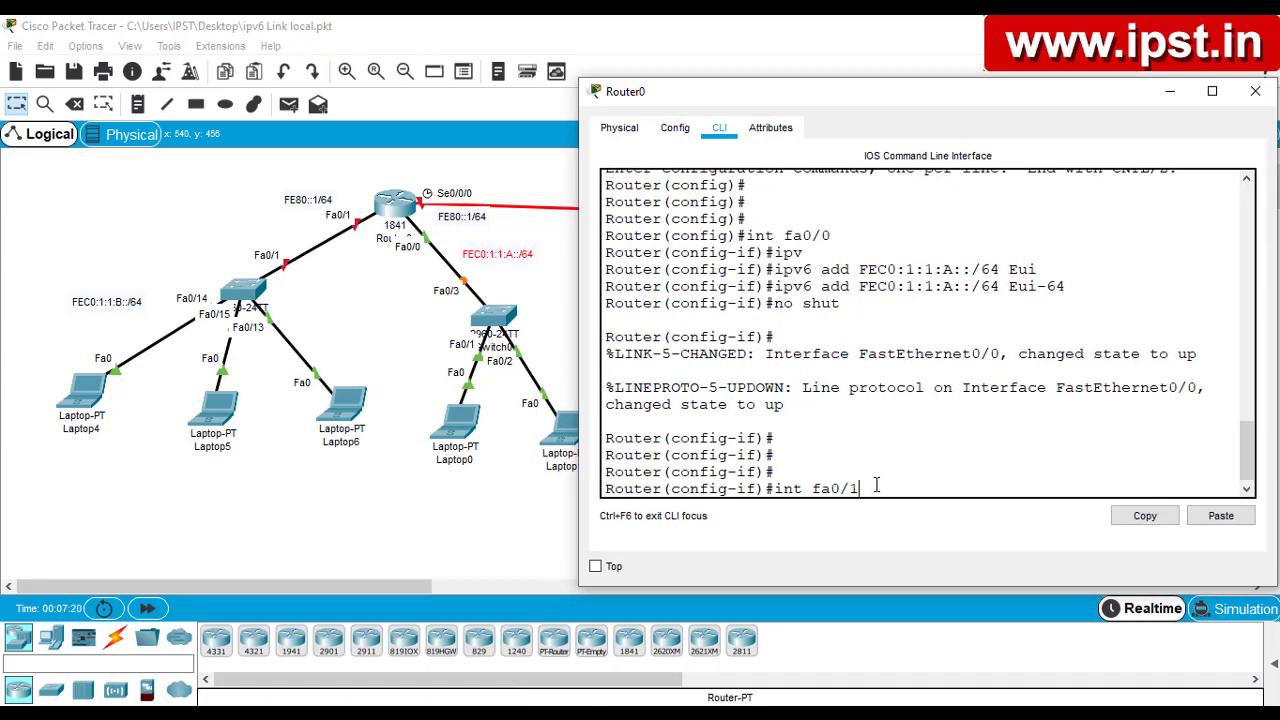
Enter interface fa0/1 and assign its site-local prefix with ipv6 add FEC0:1:1:B::/64 eui-64
key("Return")
type("ipv")
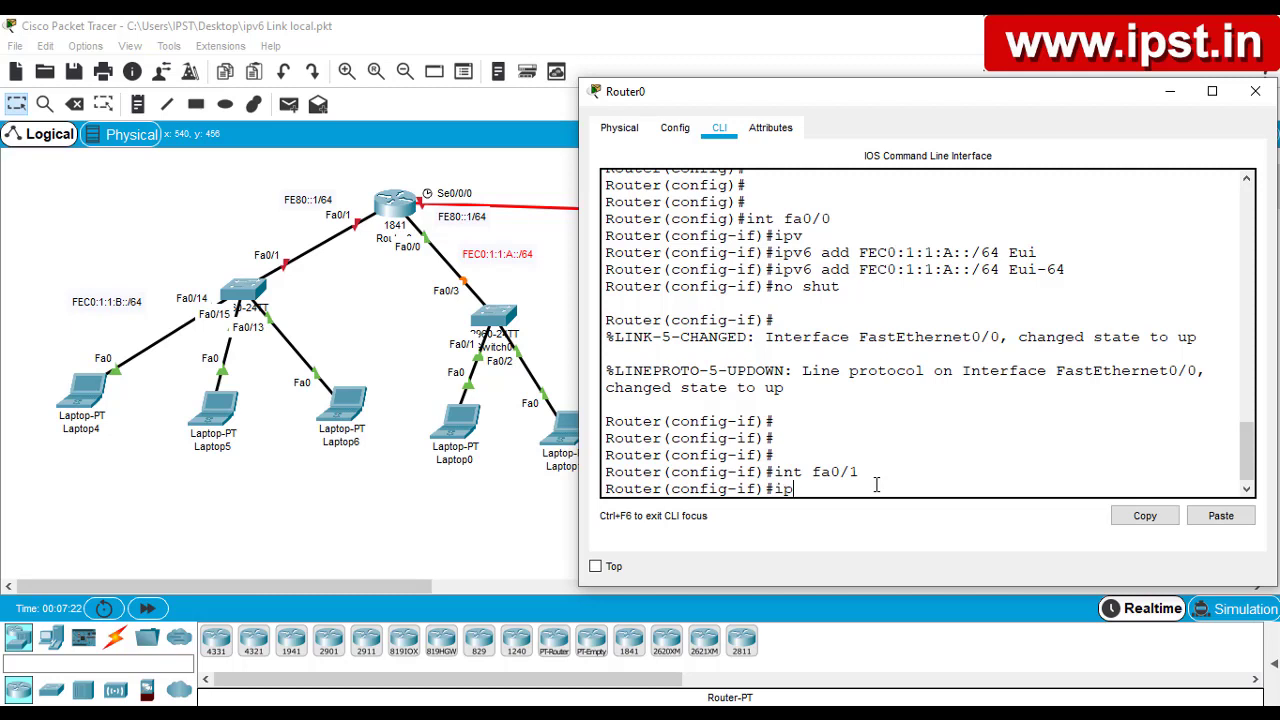
key("Tab")
type("add ")
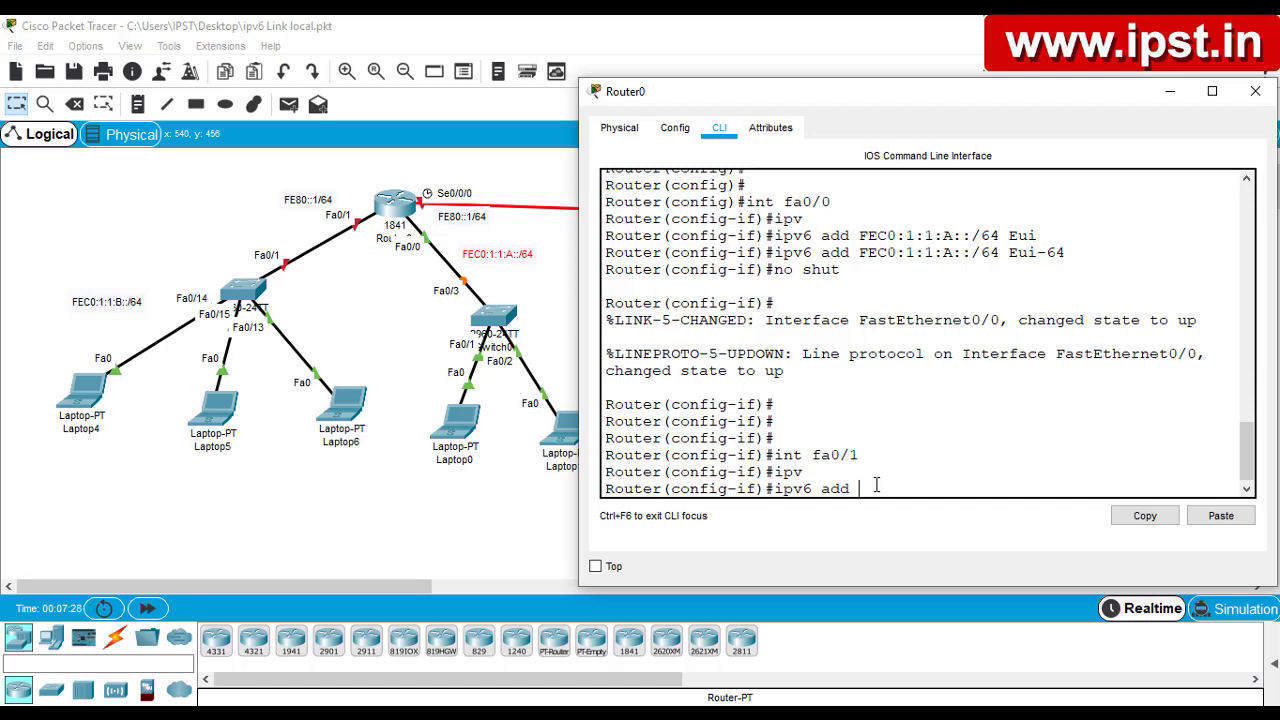
type("FEC0:1")
key("BackSpace")
type(":1:B::/64 eui")
key("Return")
key("Up")
type("-64")
key("Return")
key("Return")
key("Return")
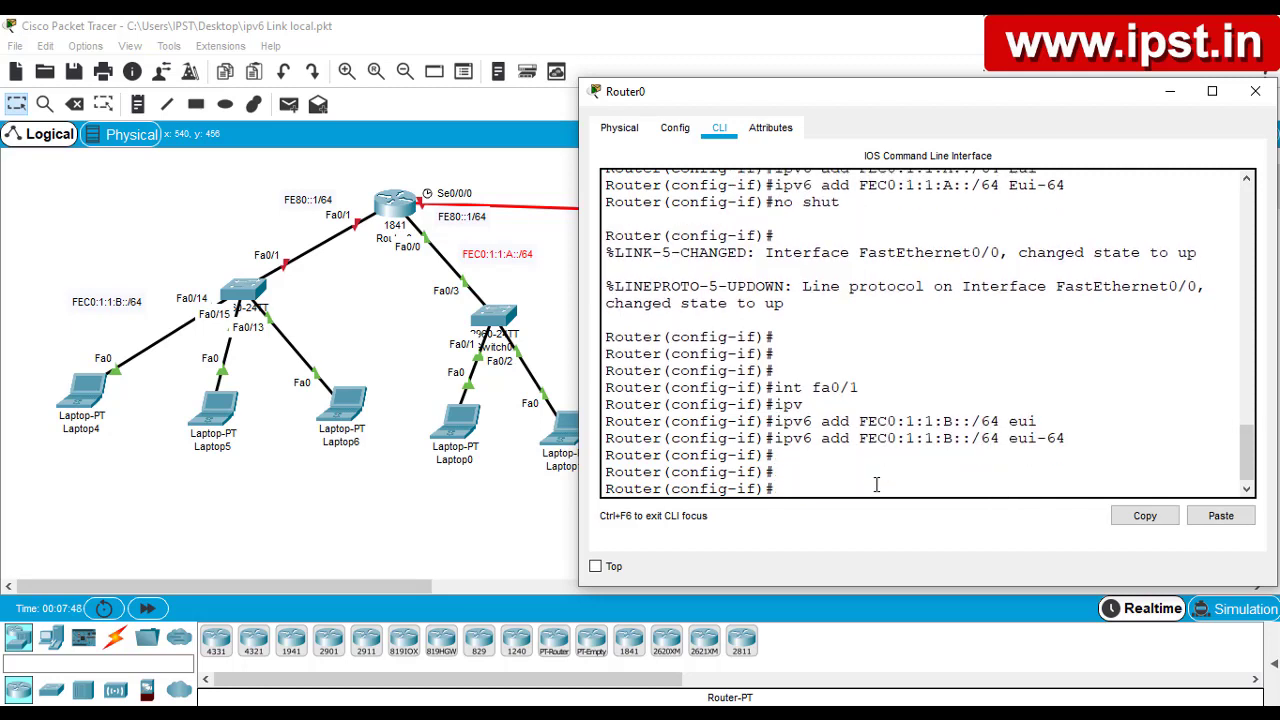
Enable interface fa0/1 with no shut
type("no shut")
key("Return")
key("Return")
key("Return")
key("Return")
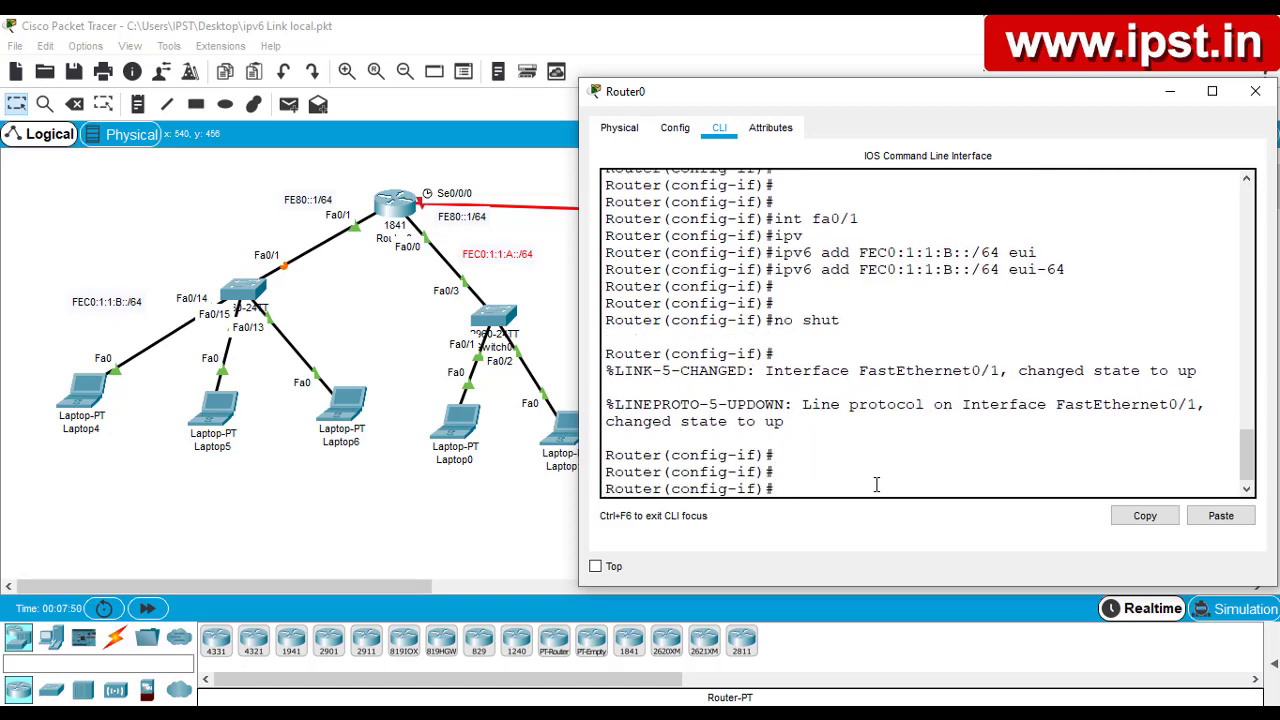
End configuration mode and return Router0 to the privileged prompt
key("ctrl+z")
key("Return")
key("Return")
key("Return")
key("Return")
key("Return")
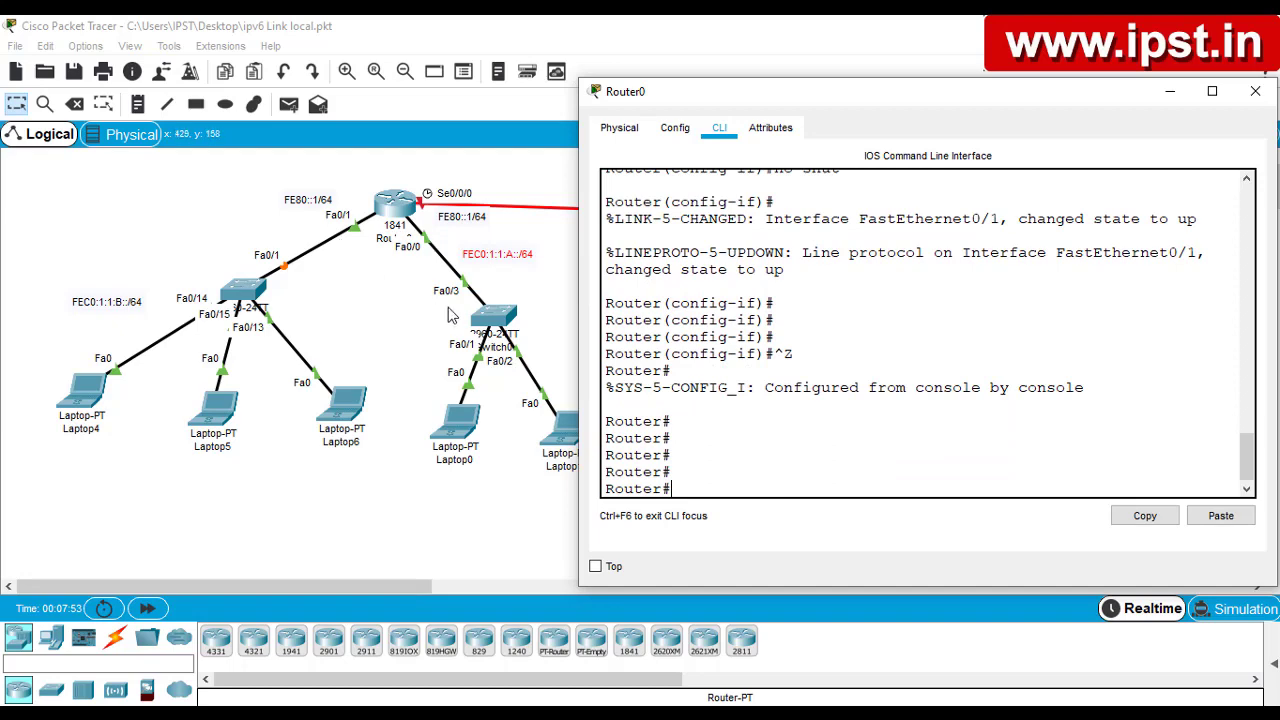
Review the entered fa0/1 commands, checking the double colon in the FEC0:1:1:B::/64 address and the interface name
scroll(799, 383, "up", 3)
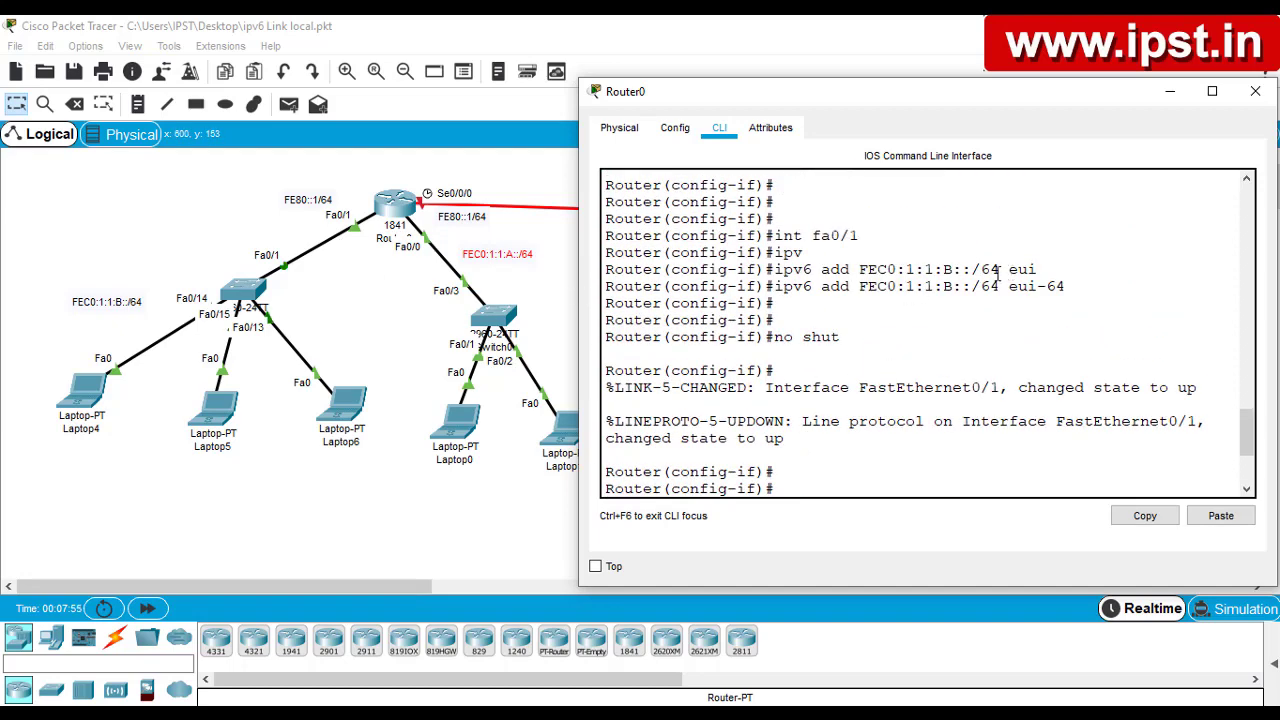
left_click_drag(962, 286, 975, 286)
left_click_drag(820, 236, 863, 236)
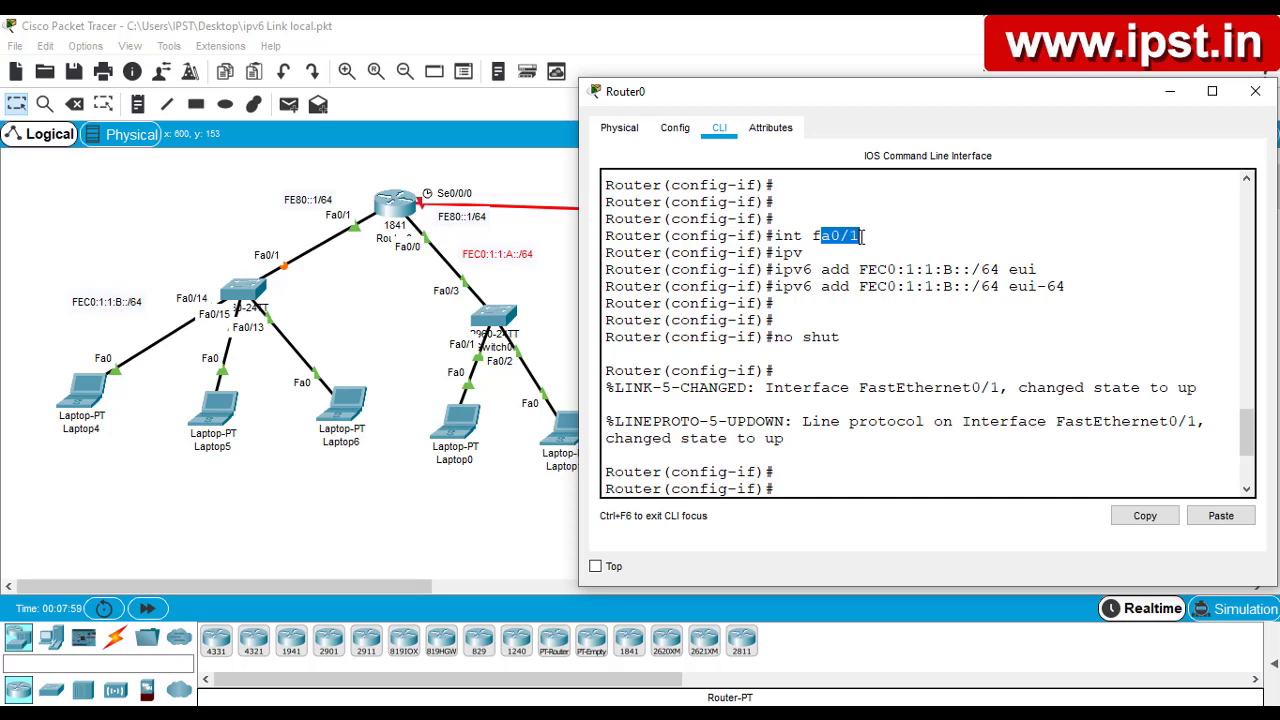
key("Return")
key("ctrl+z")
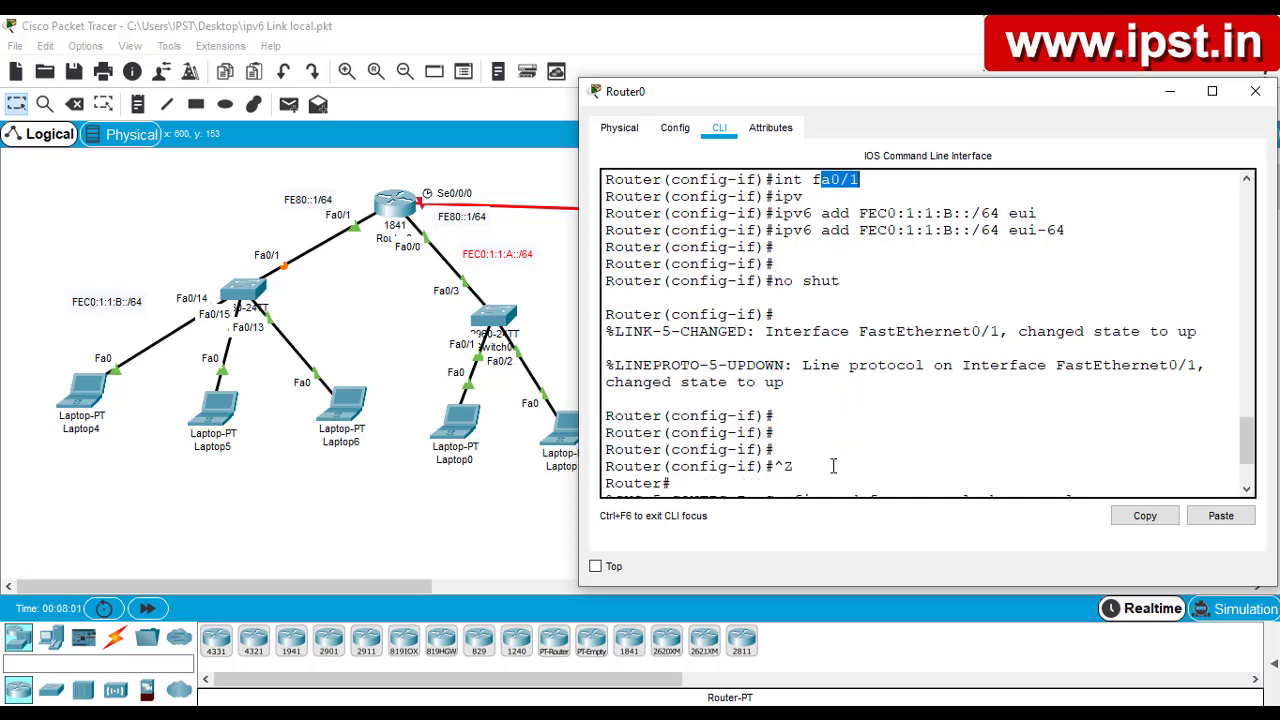
key("Return")
key("Return")
key("Return")
key("Return")
key("Return")
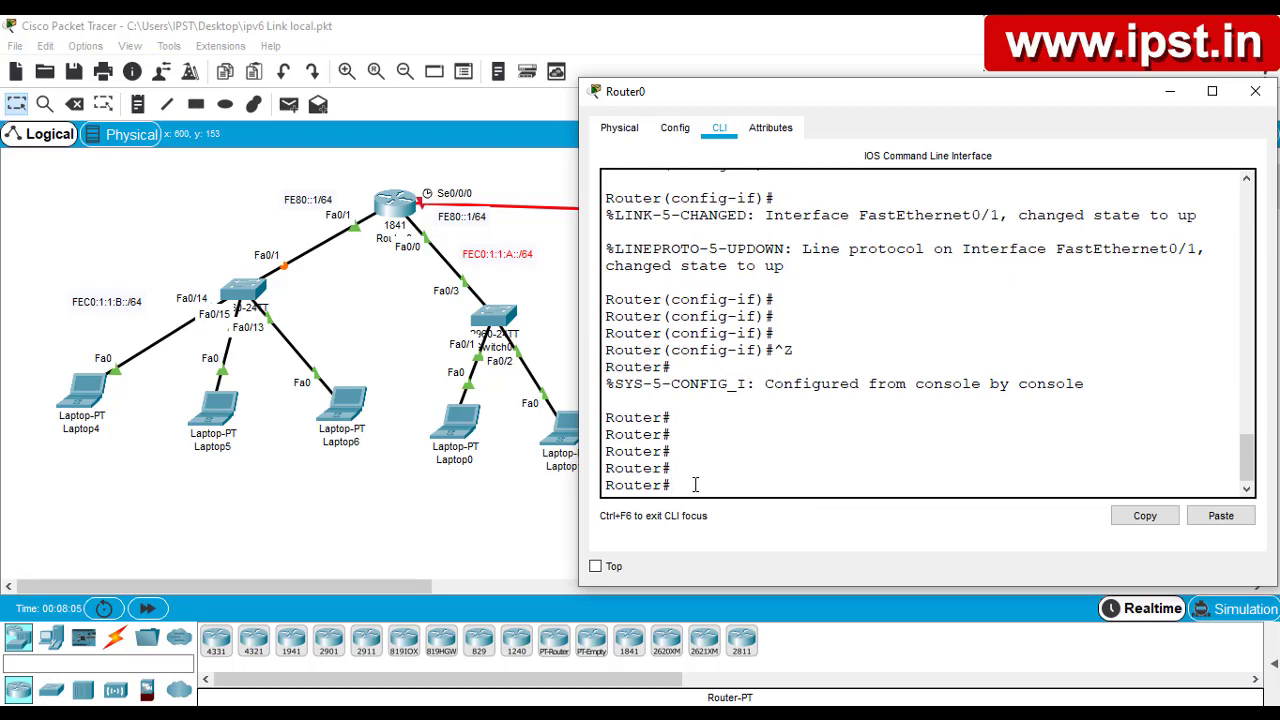
type("sh ip")
key("BackSpace")
type("v")
key("Tab")
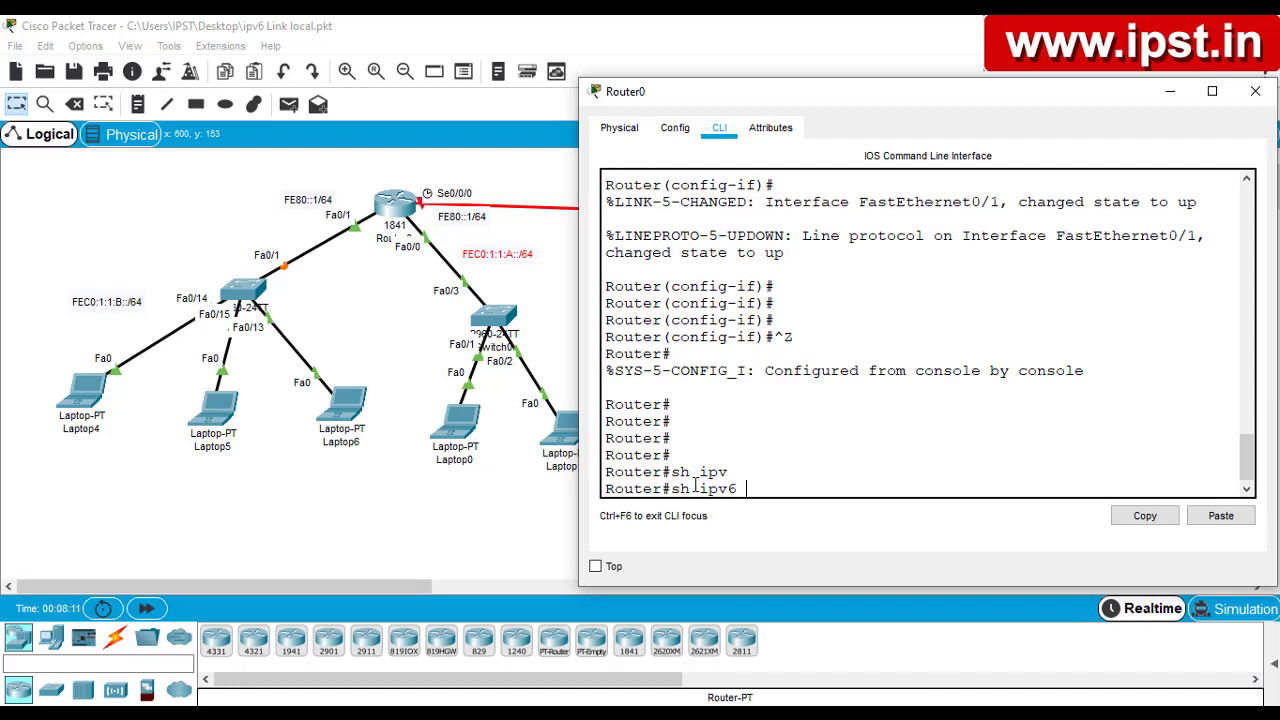
type("in")
key("Tab")
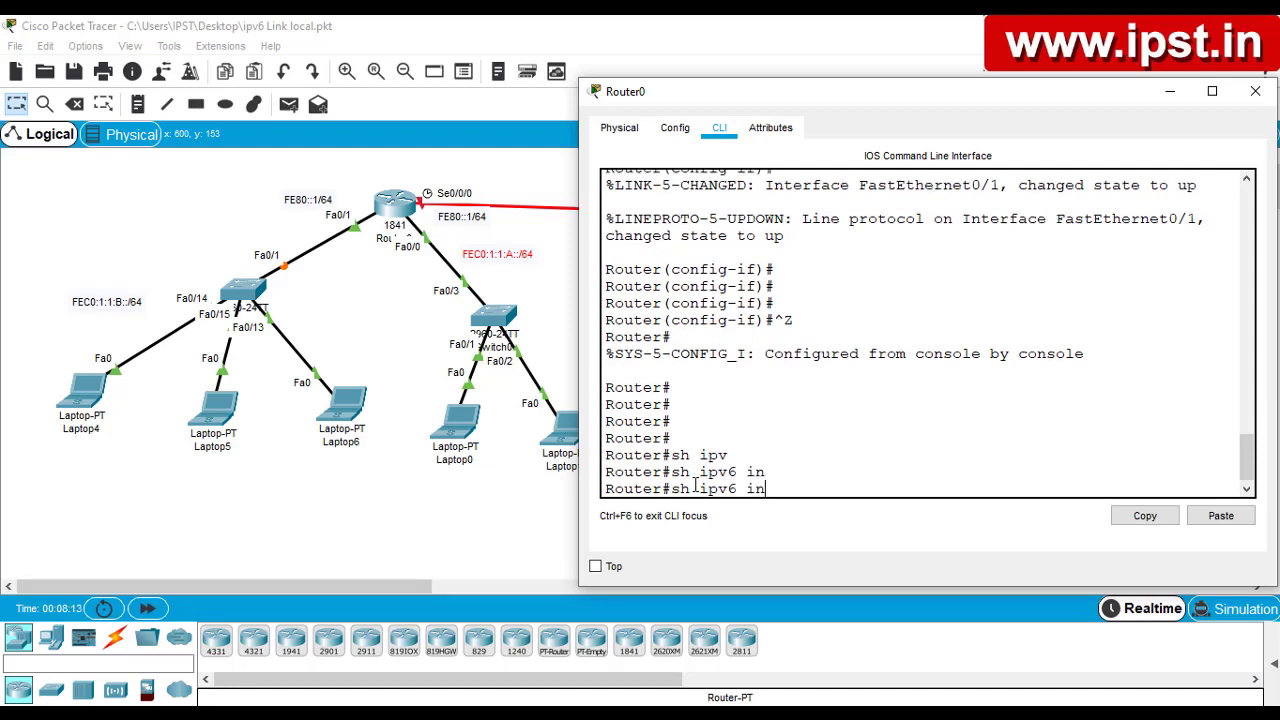
key("BackSpace")
key("BackSpace")
key("BackSpace")
key("BackSpace")
key("BackSpace")
key("BackSpace")
key("BackSpace")
key("BackSpace")
key("BackSpace")
key("BackSpace")
Display the IPv6 details of Router0's fa0/0 interface with sh ipv6 int fa0/0
type("sh int ip")
key("Tab")
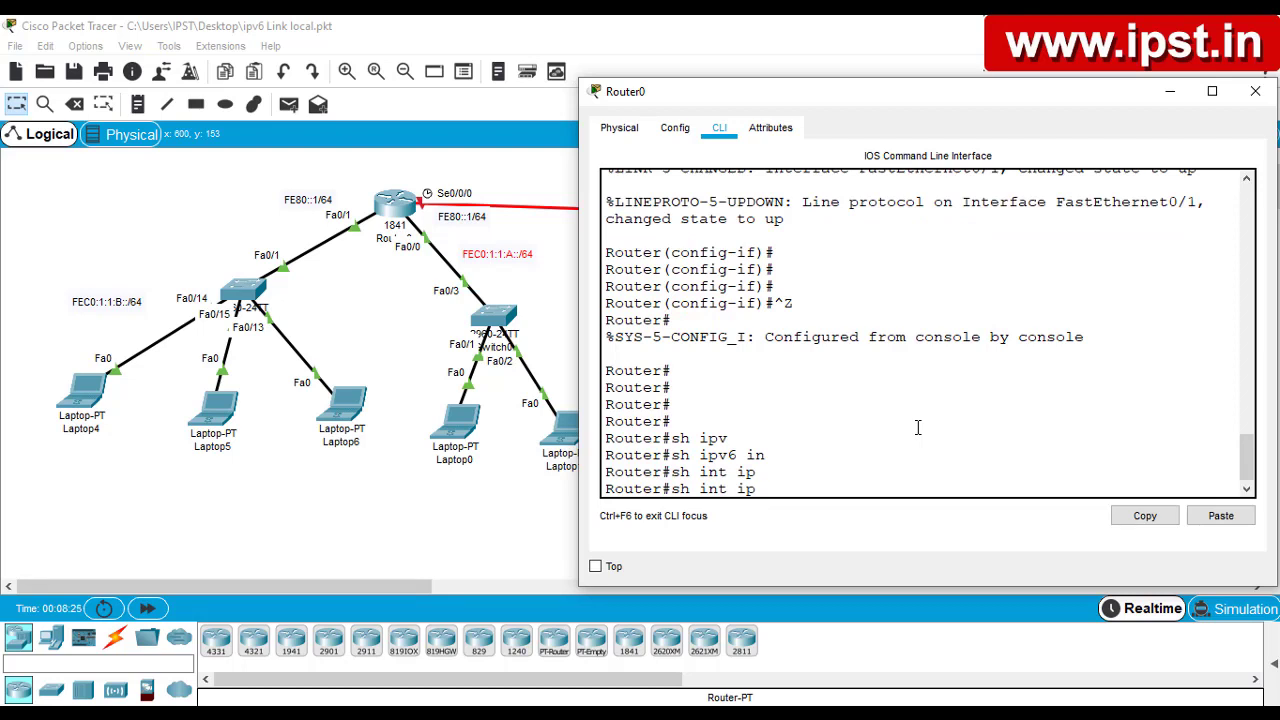
key("BackSpace")
key("BackSpace")
key("BackSpace")
key("BackSpace")
key("BackSpace")
type("ipv")
key("Tab")
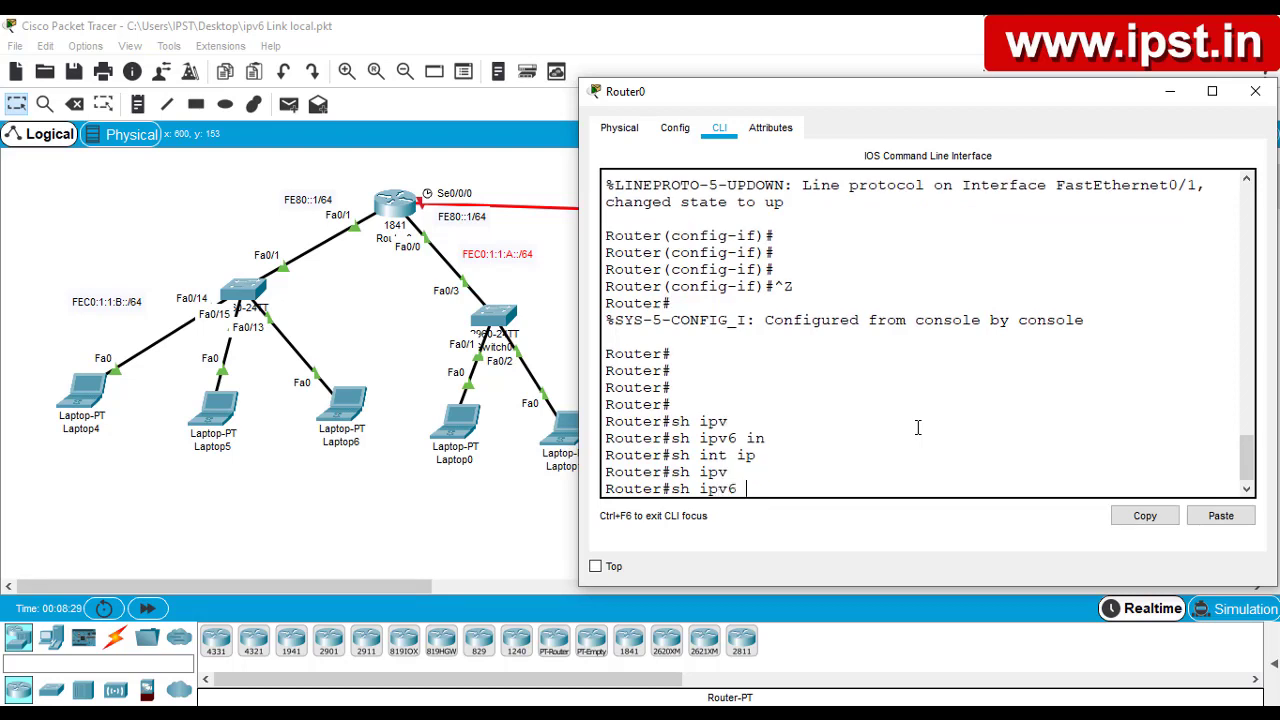
type("int fa0/0")
key("Return")
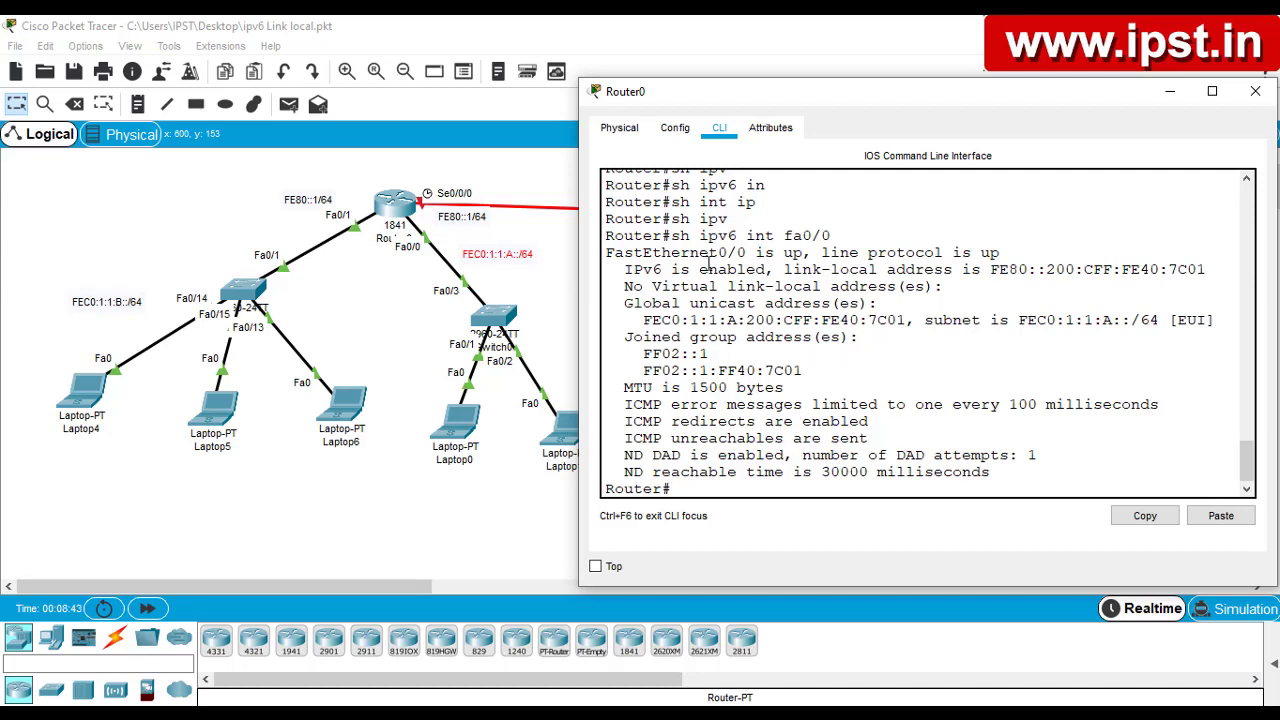
Examine the fa0/0 link-local address in the output, separating its FE80:: prefix from the interface identifier
left_click_drag(700, 236, 854, 237)
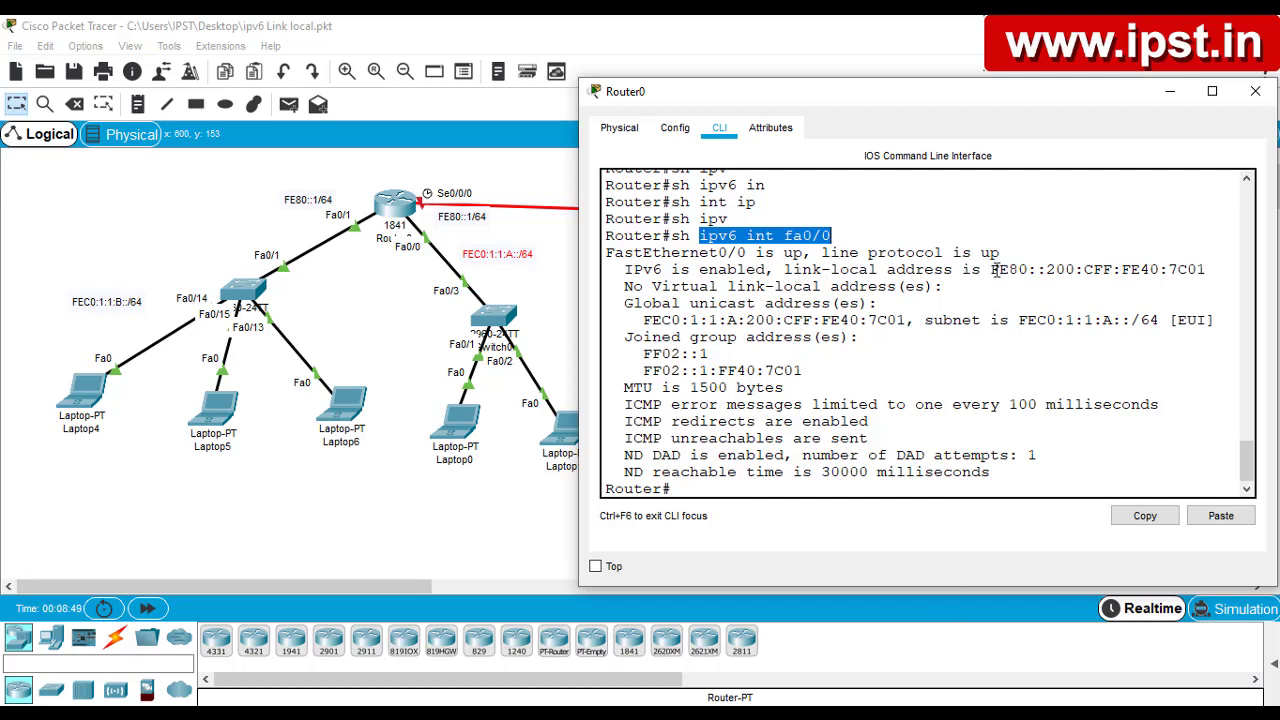
left_click_drag(990, 269, 1189, 281)
left_click(1187, 281)
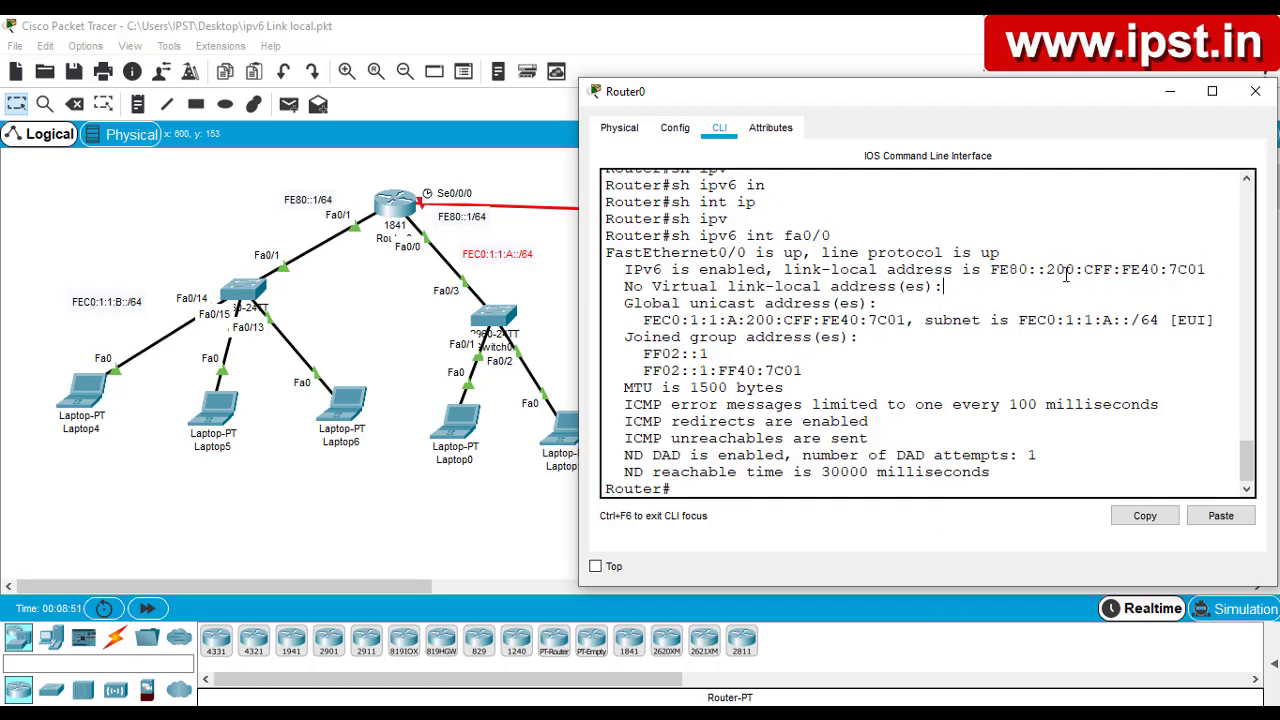
left_click_drag(990, 269, 1046, 273)
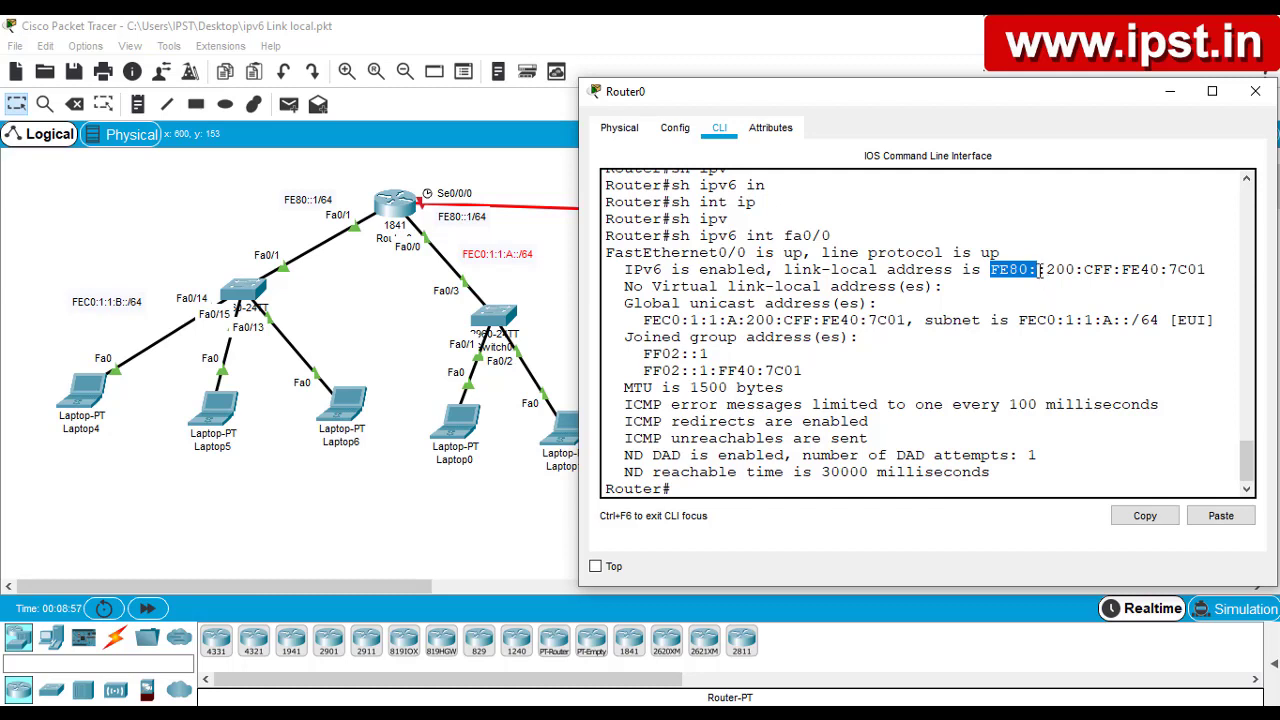
left_click(1000, 287)
left_click_drag(990, 269, 1046, 275)
left_click_drag(1047, 270, 1214, 272)
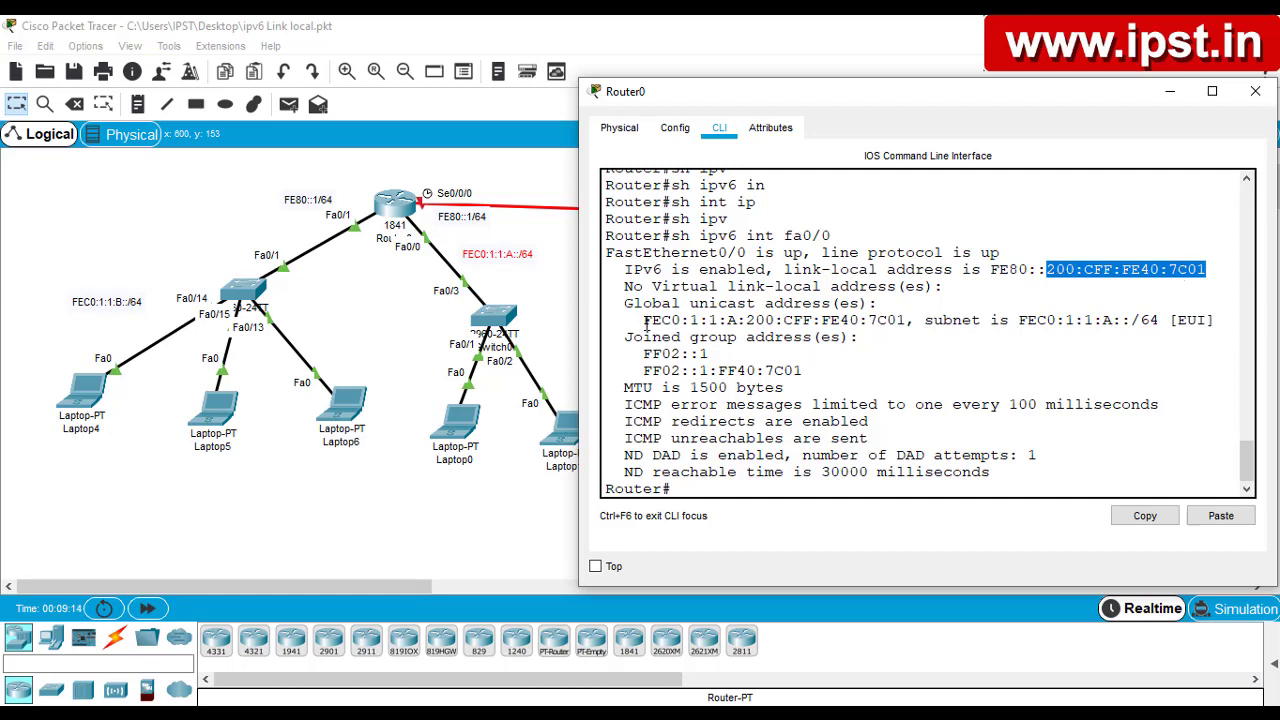
Examine the site-local address of fa0/0 and compare its interface identifier with that of the link-local address
left_click_drag(645, 322, 908, 322)
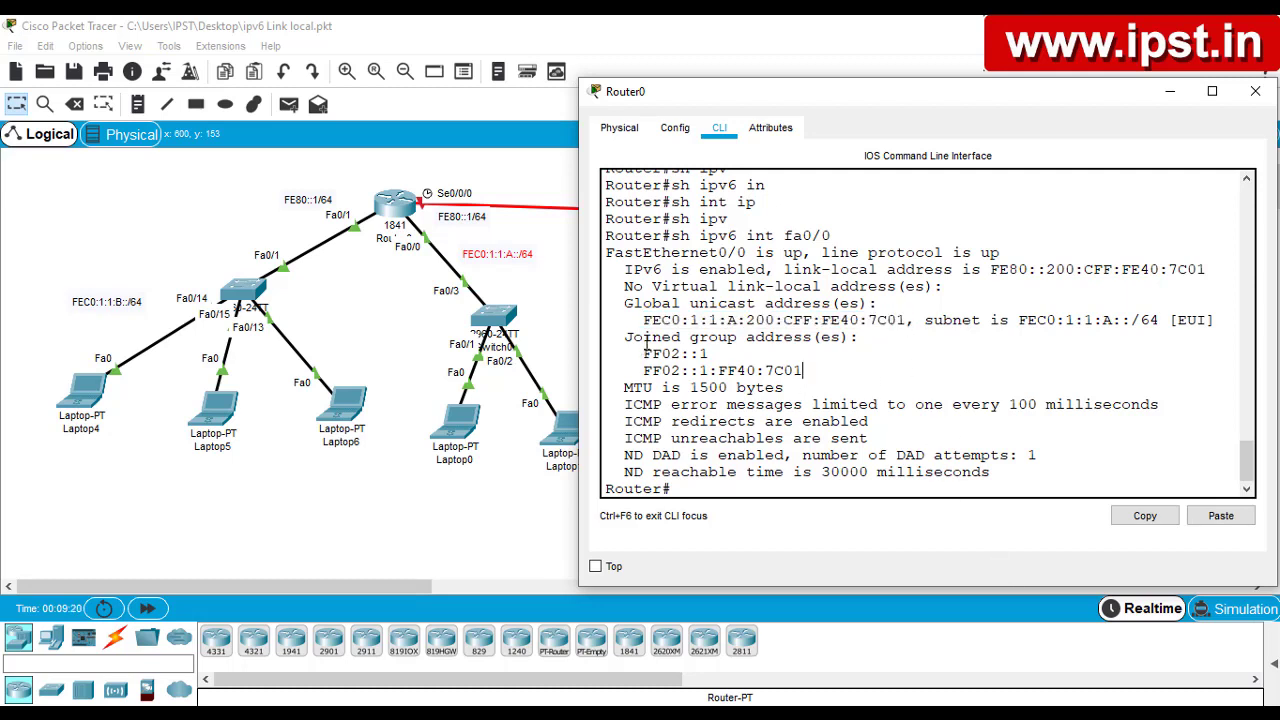
left_click_drag(642, 320, 740, 320)
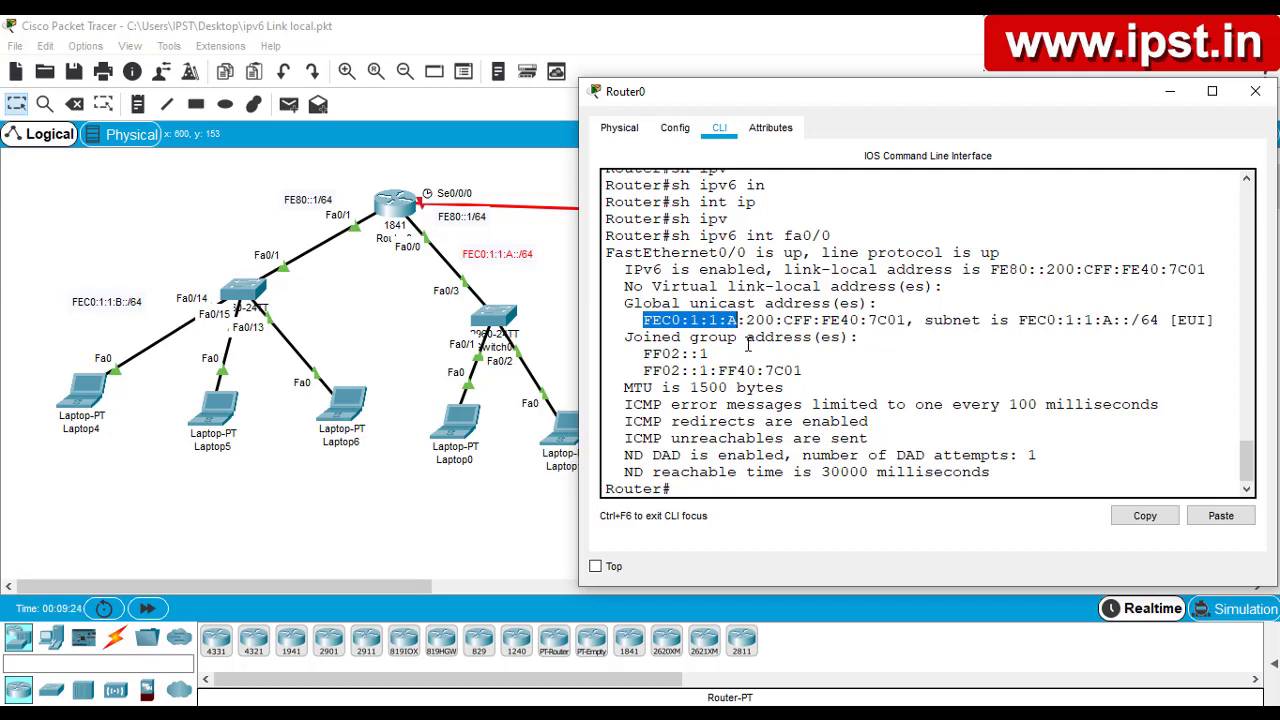
left_click_drag(746, 322, 906, 327)
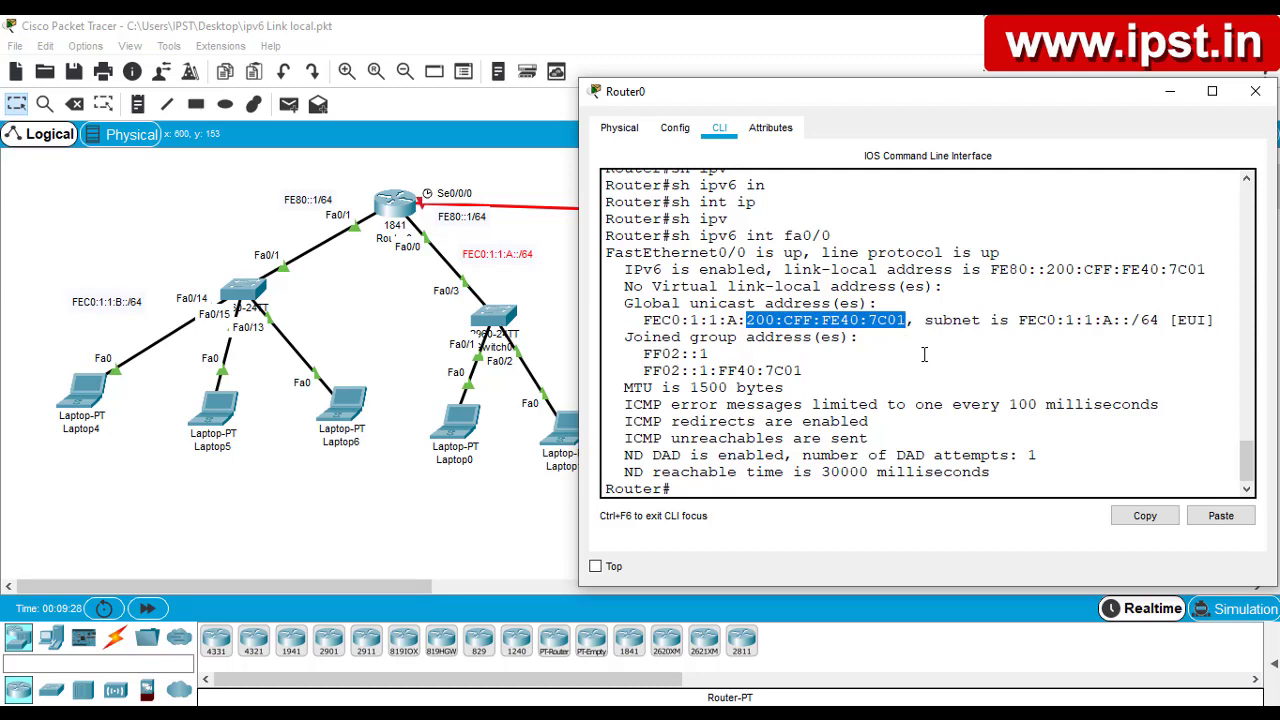
left_click_drag(1047, 270, 1210, 269)
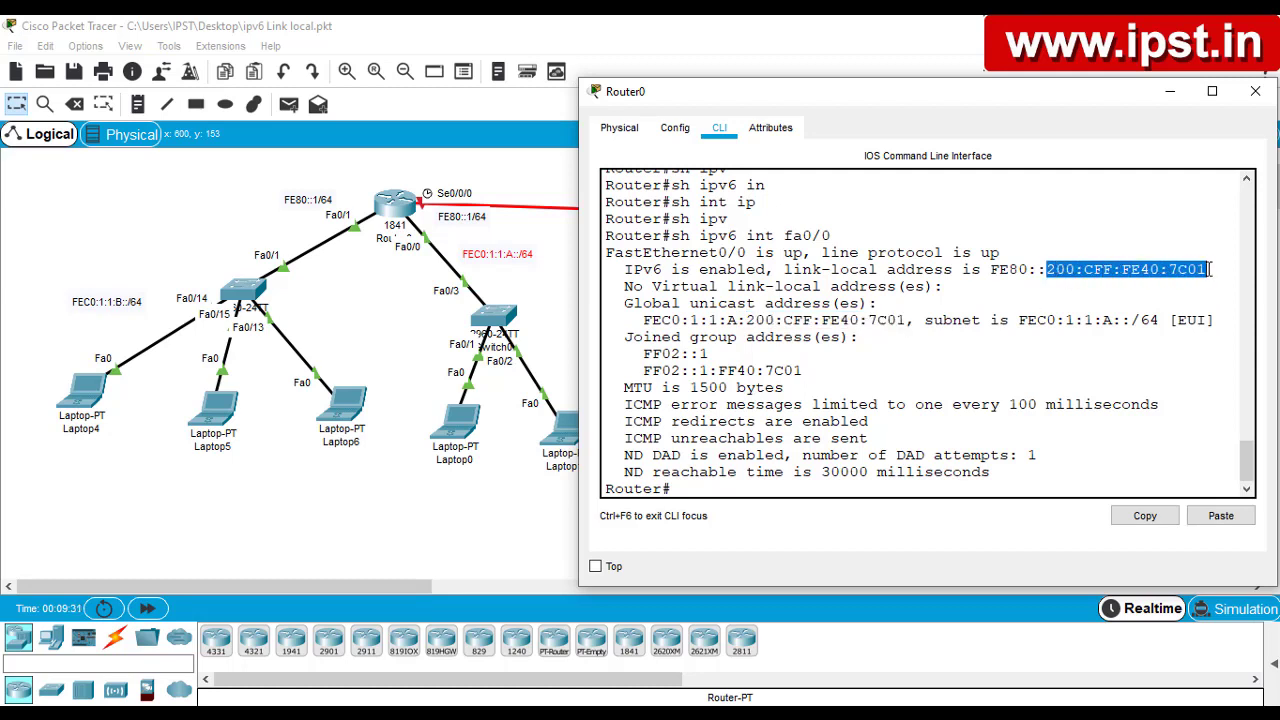
left_click(866, 328)
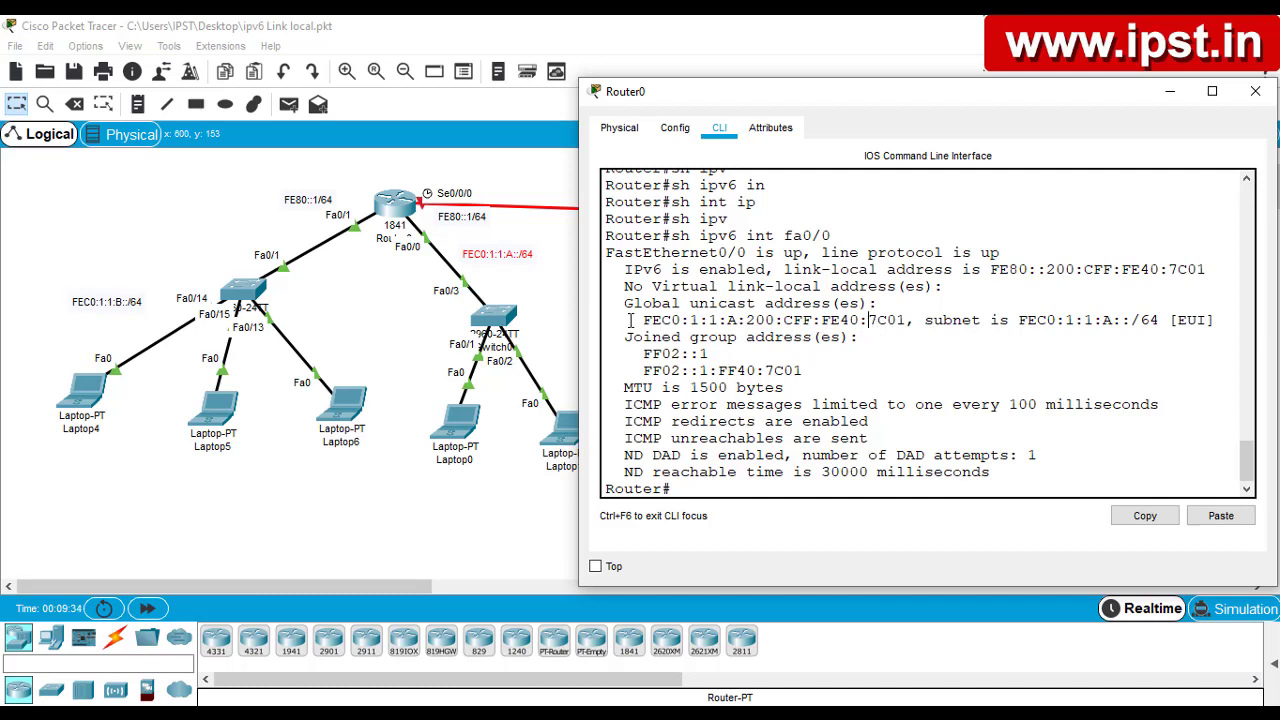
left_click_drag(647, 320, 907, 320)
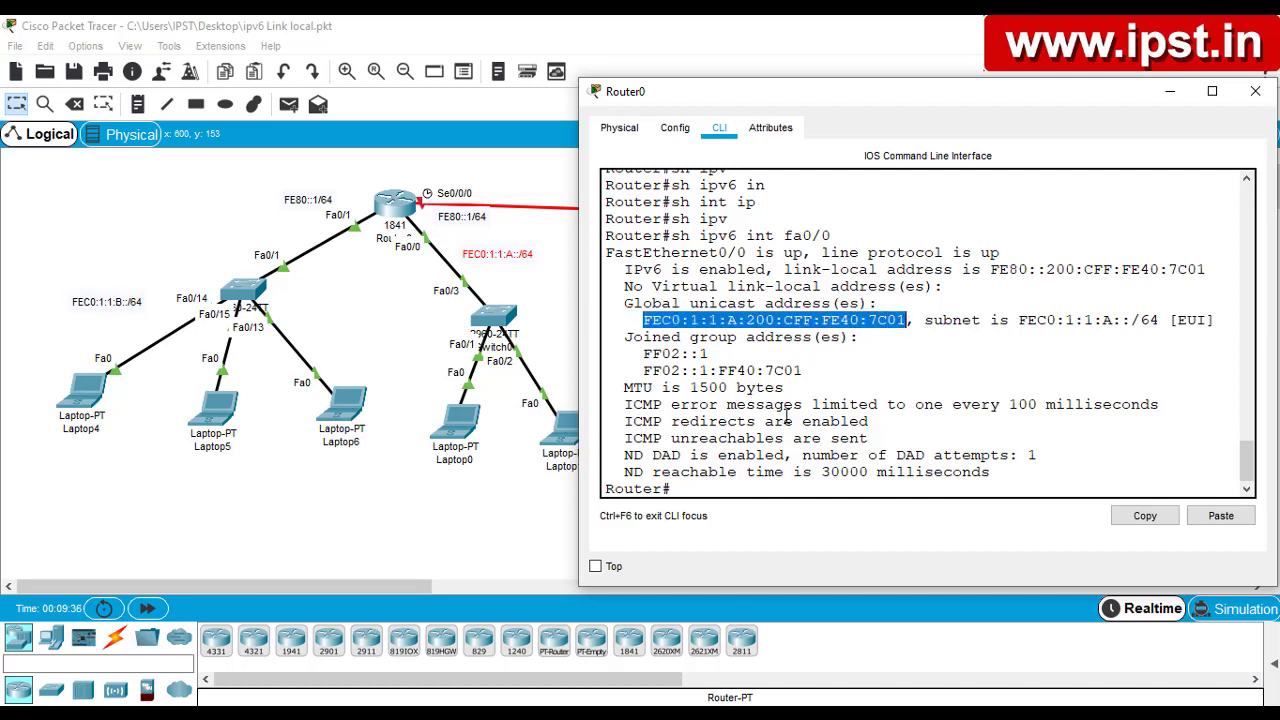
Display the IPv6 details of Router0's fa0/1 interface with sh ipv6 int fa0/1
left_click(719, 483)
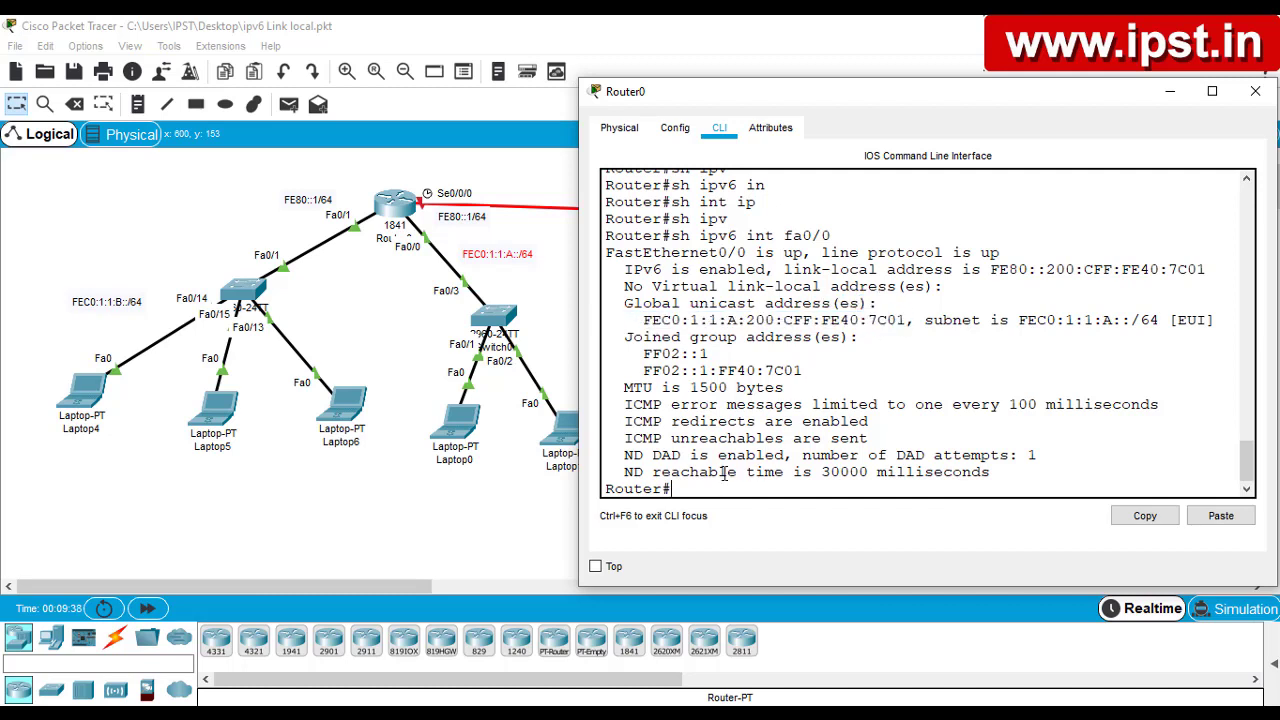
key("Up")
type("1")
key("Return")
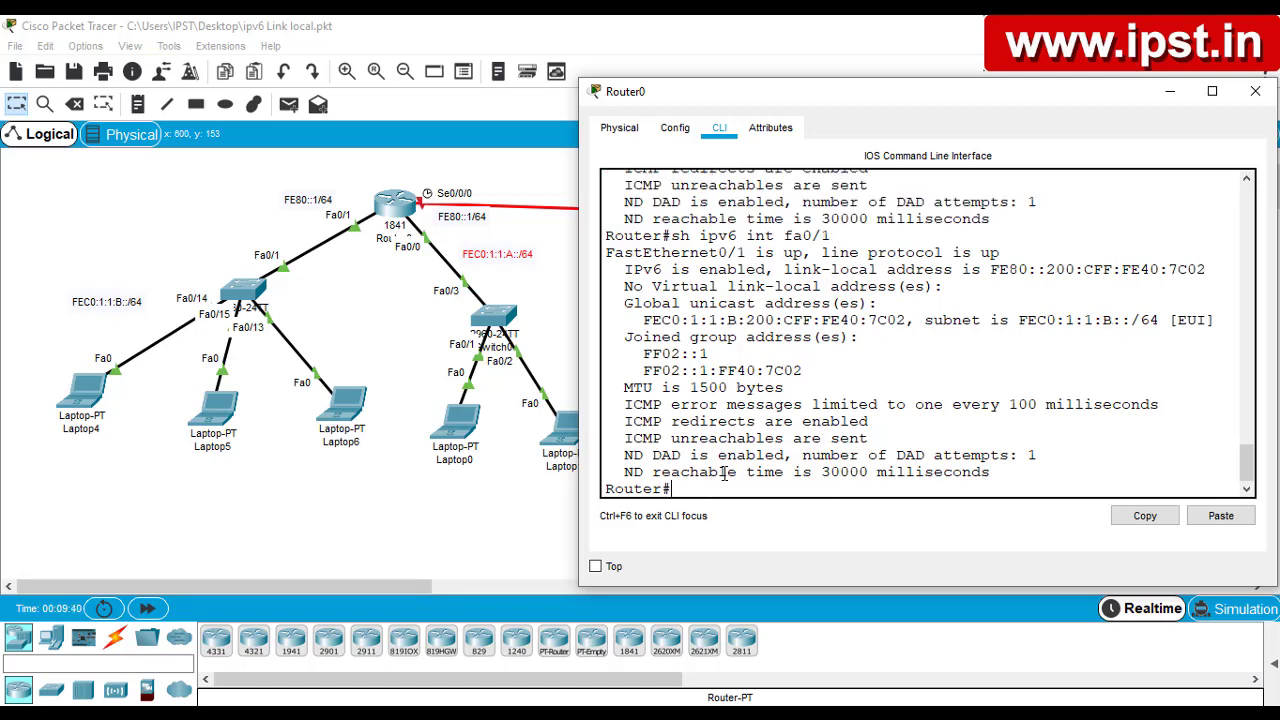
Compare the interface identifiers in fa0/1's link-local and site-local addresses, and close the Router0 window
scroll(843, 381, "up", 1)
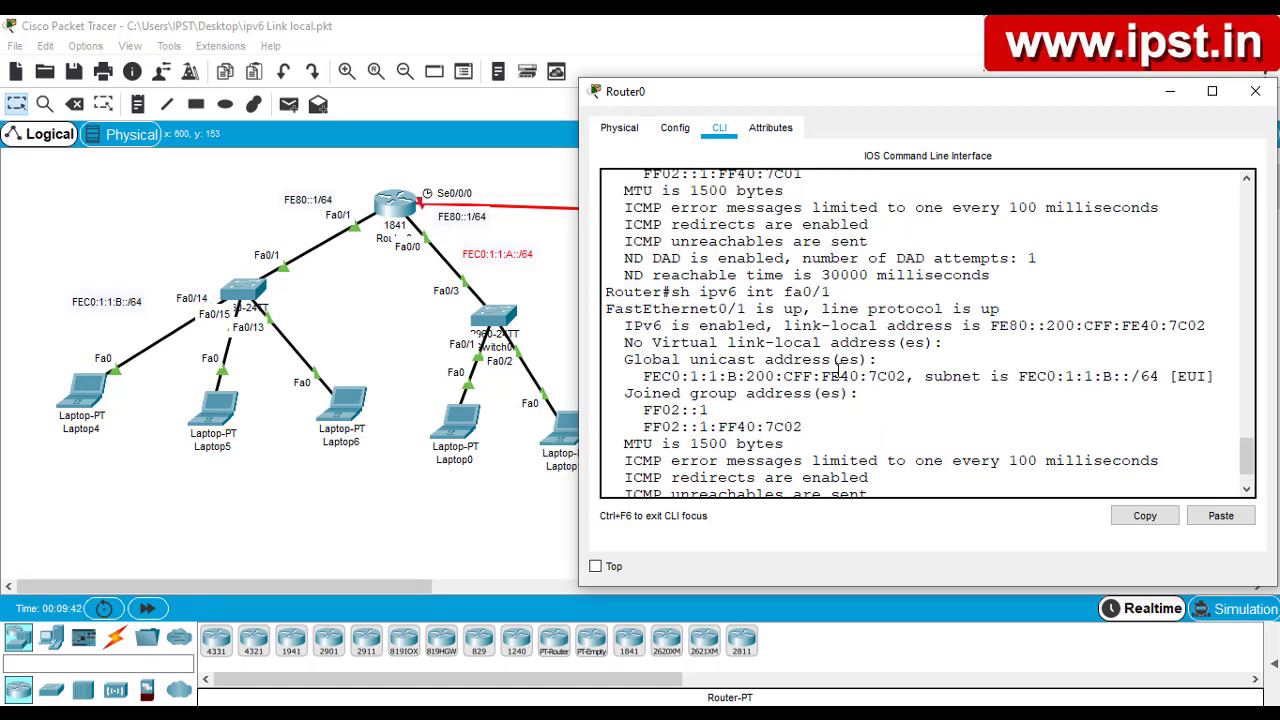
scroll(855, 393, "up", 3)
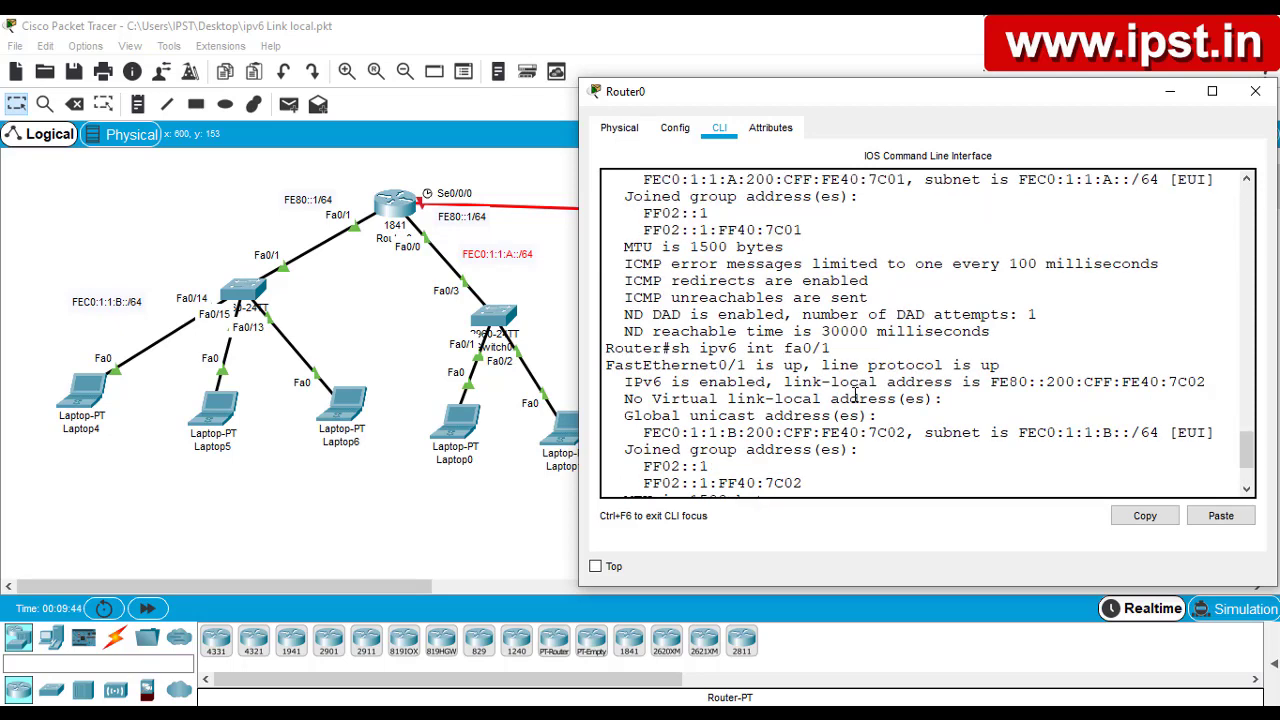
scroll(855, 393, "down", 2)
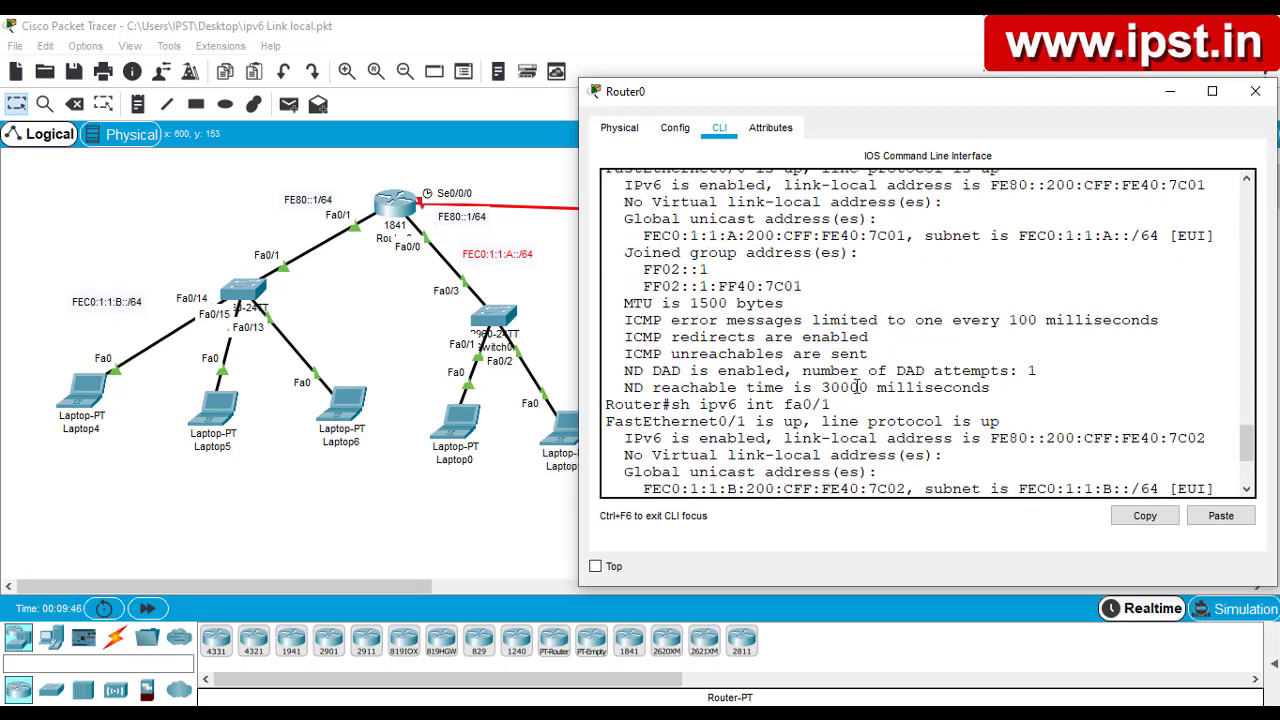
left_click_drag(795, 344, 839, 352)
left_click(907, 430)
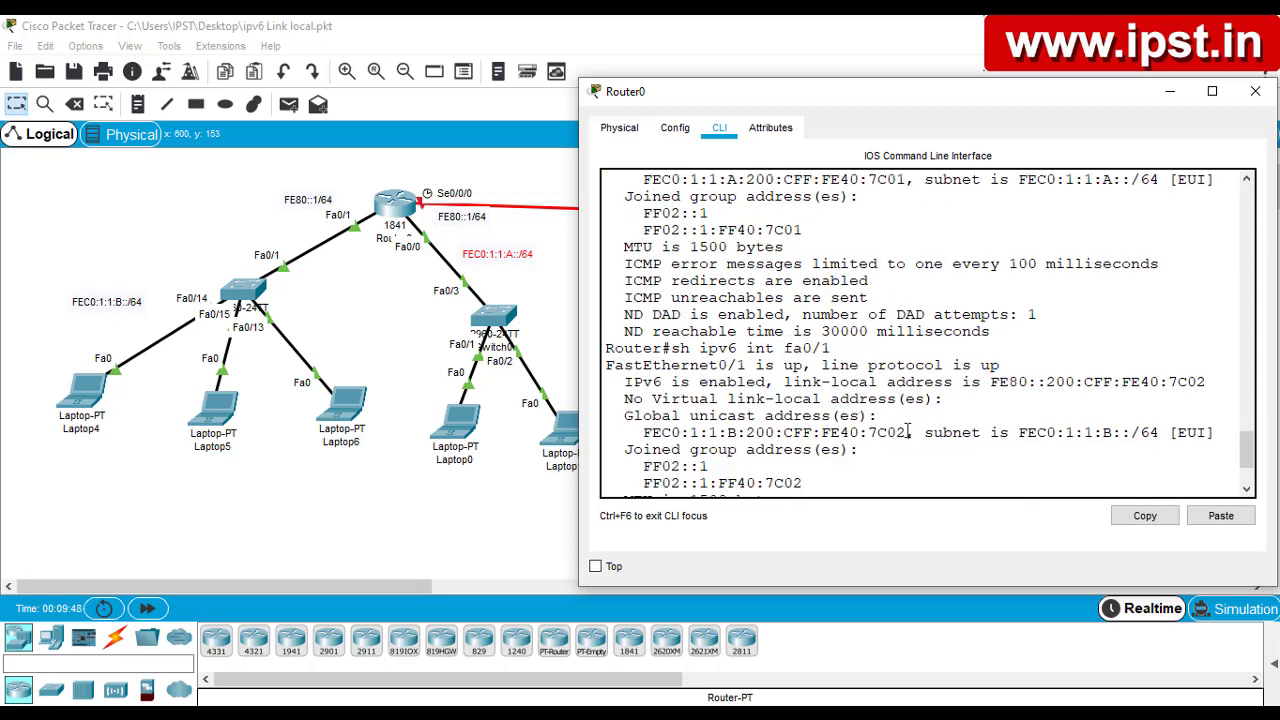
left_click_drag(991, 386, 1208, 386)
left_click(1067, 386)
left_click_drag(1048, 386, 1210, 386)
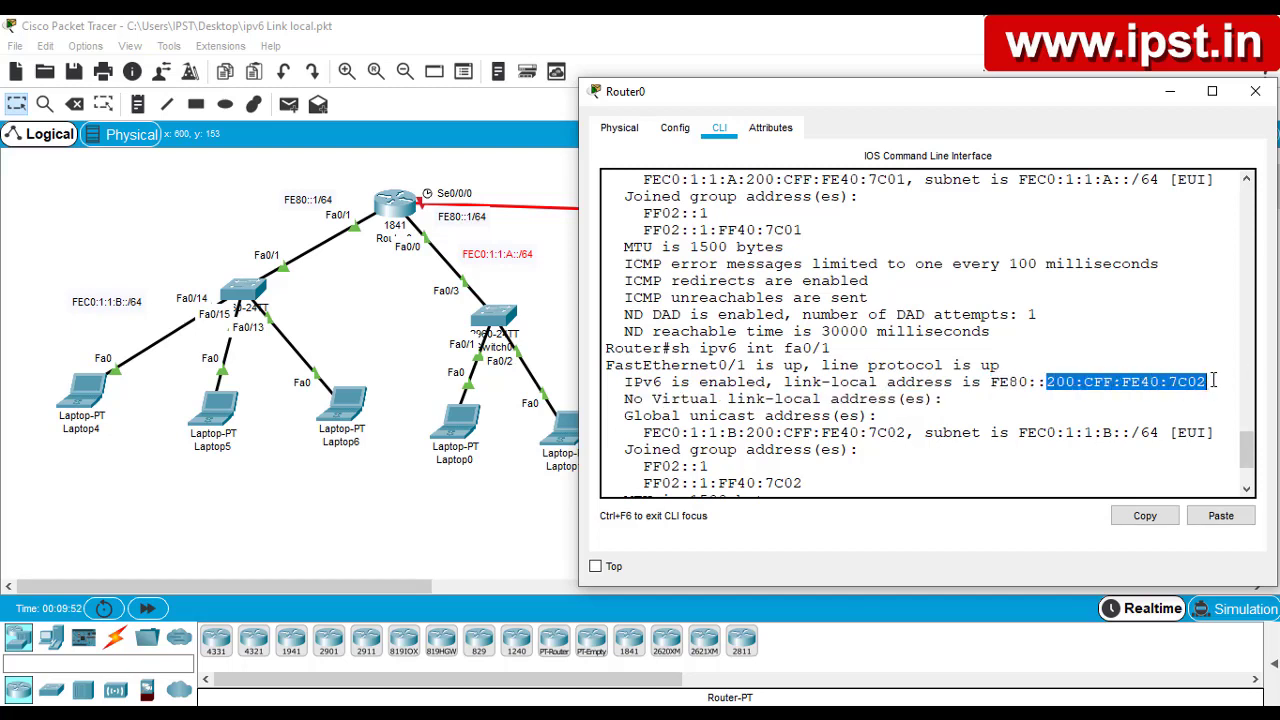
left_click_drag(636, 432, 927, 432)
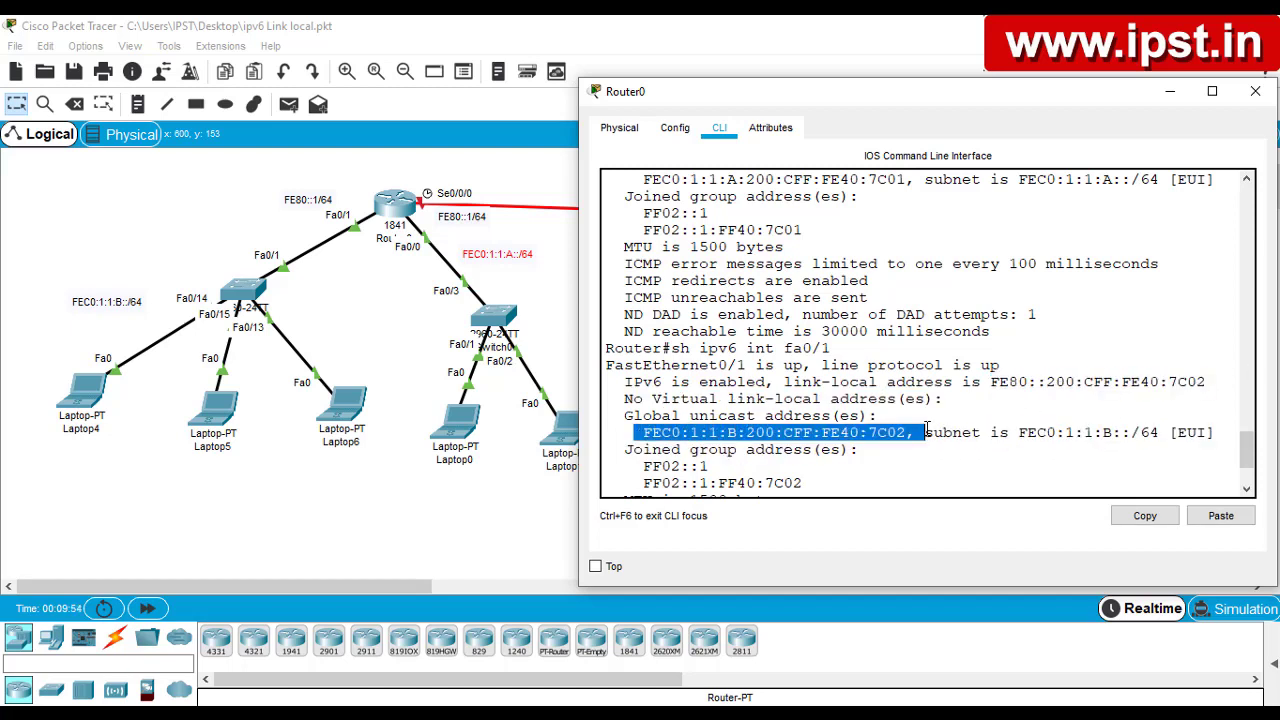
left_click(815, 432)
left_click_drag(748, 432, 914, 432)
left_click(709, 466)
scroll(894, 470, "down", 3)
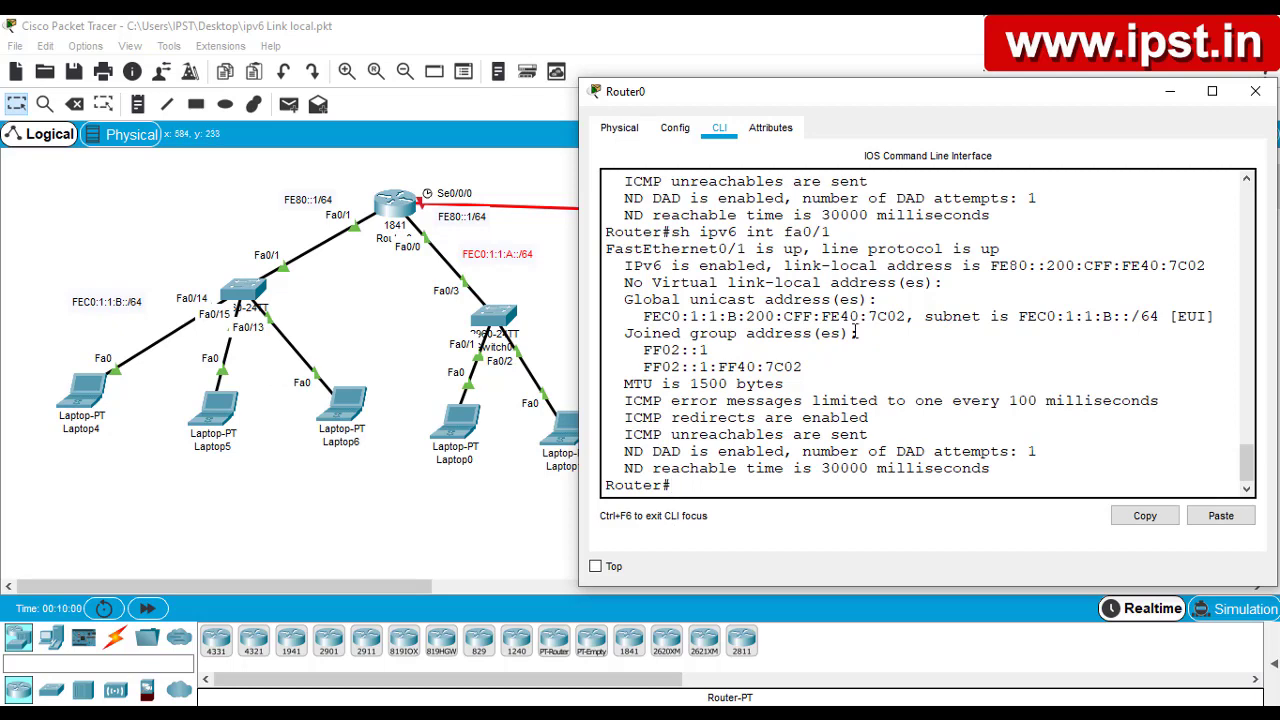
left_click(1255, 91)
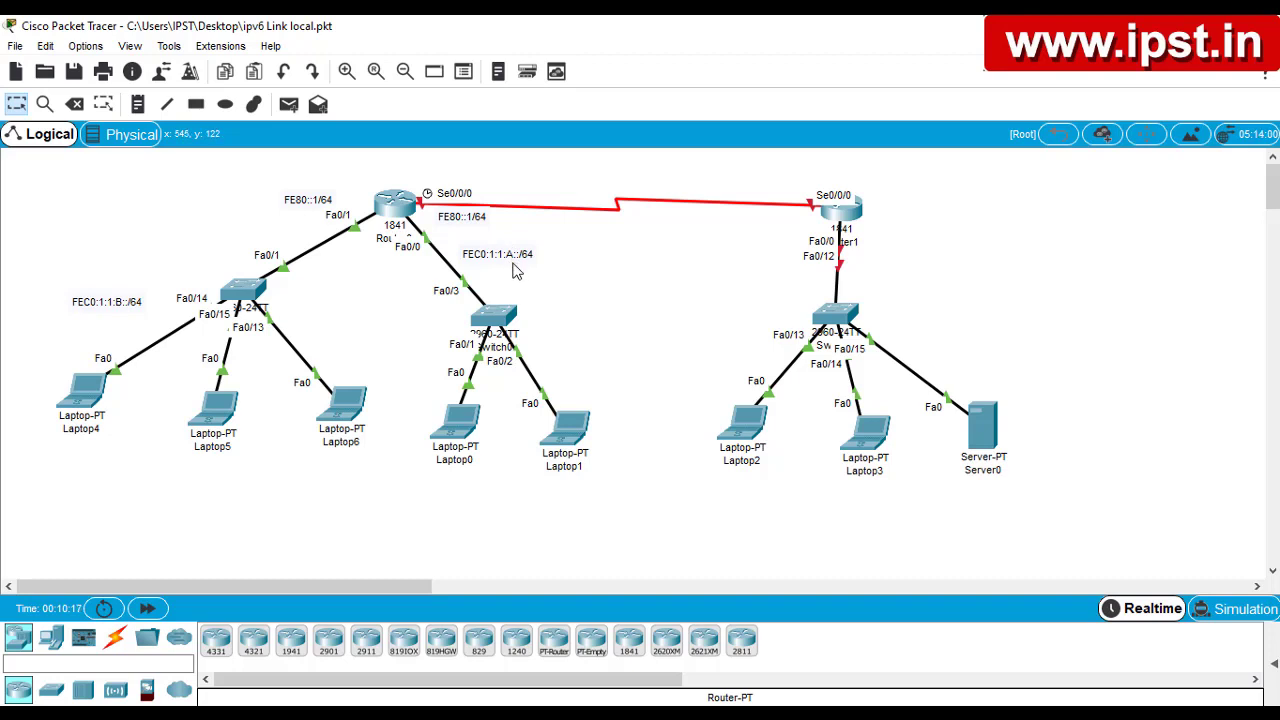
Open Laptop4's IP configuration, examine the interface identifier in its link-local address, and close the window
left_click(96, 398)
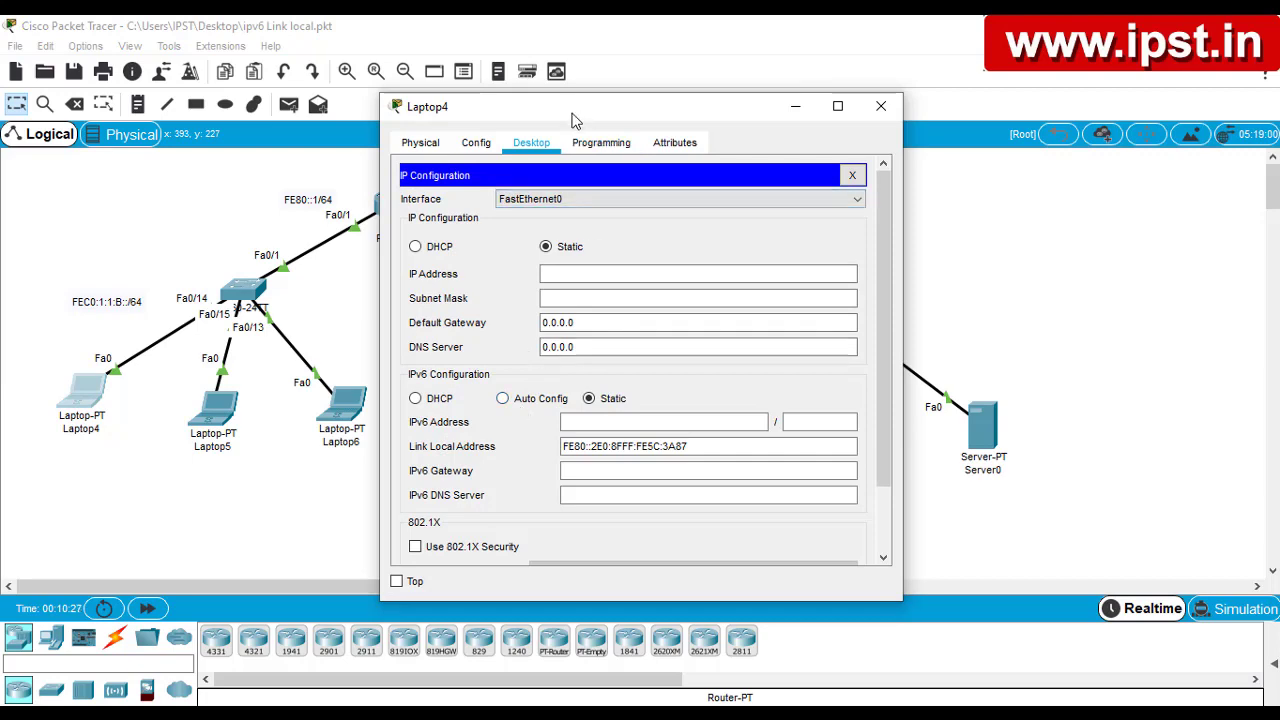
left_click_drag(575, 115, 871, 73)
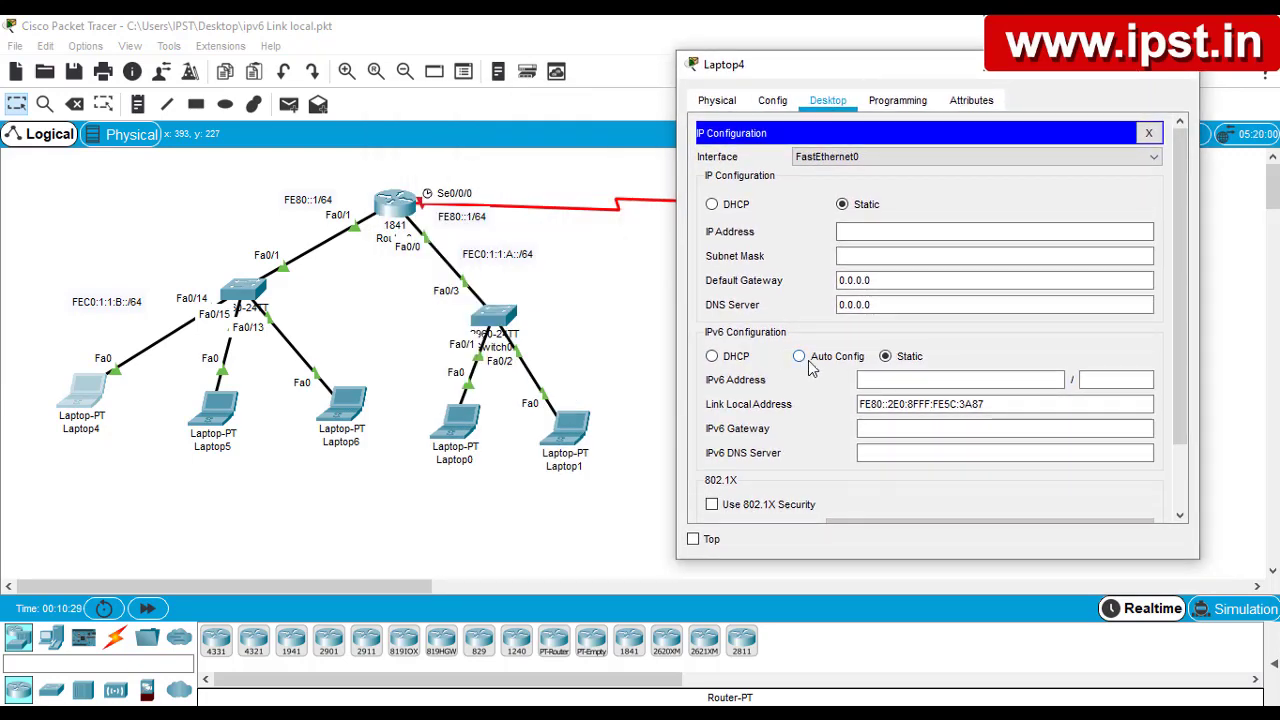
left_click(896, 402)
left_click(890, 406)
left_click_drag(889, 405, 990, 406)
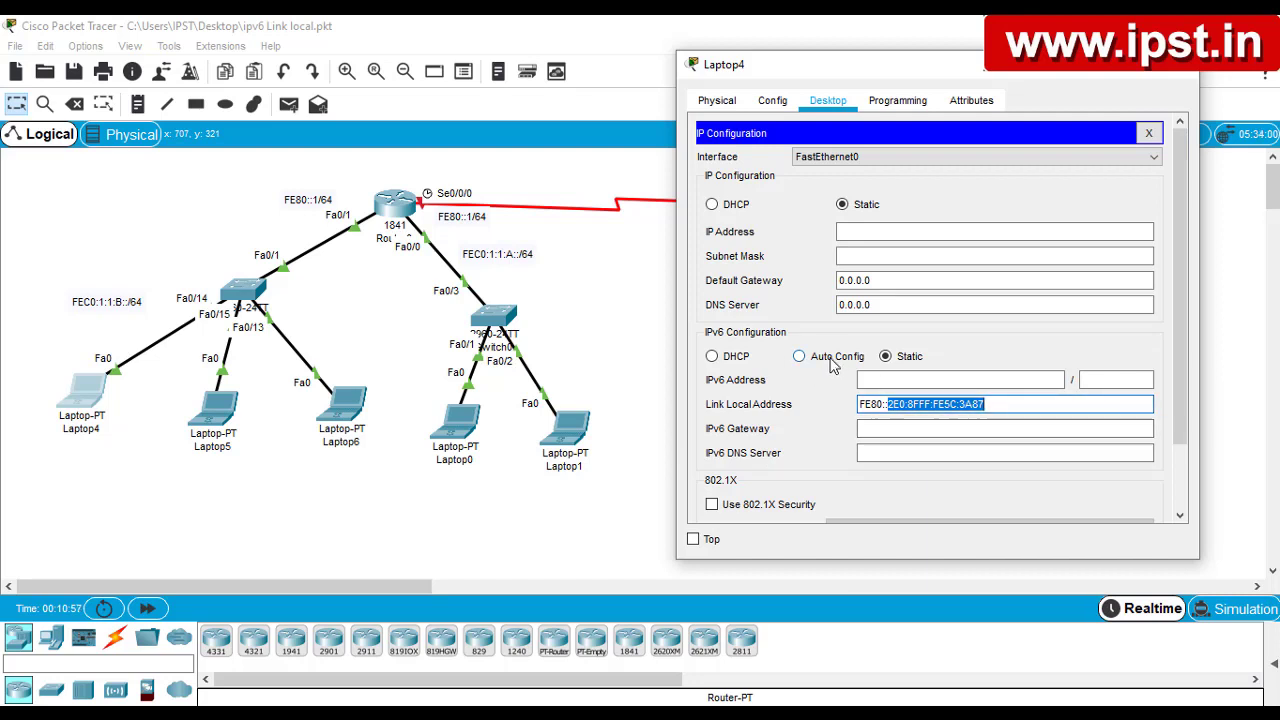
left_click(1098, 72)
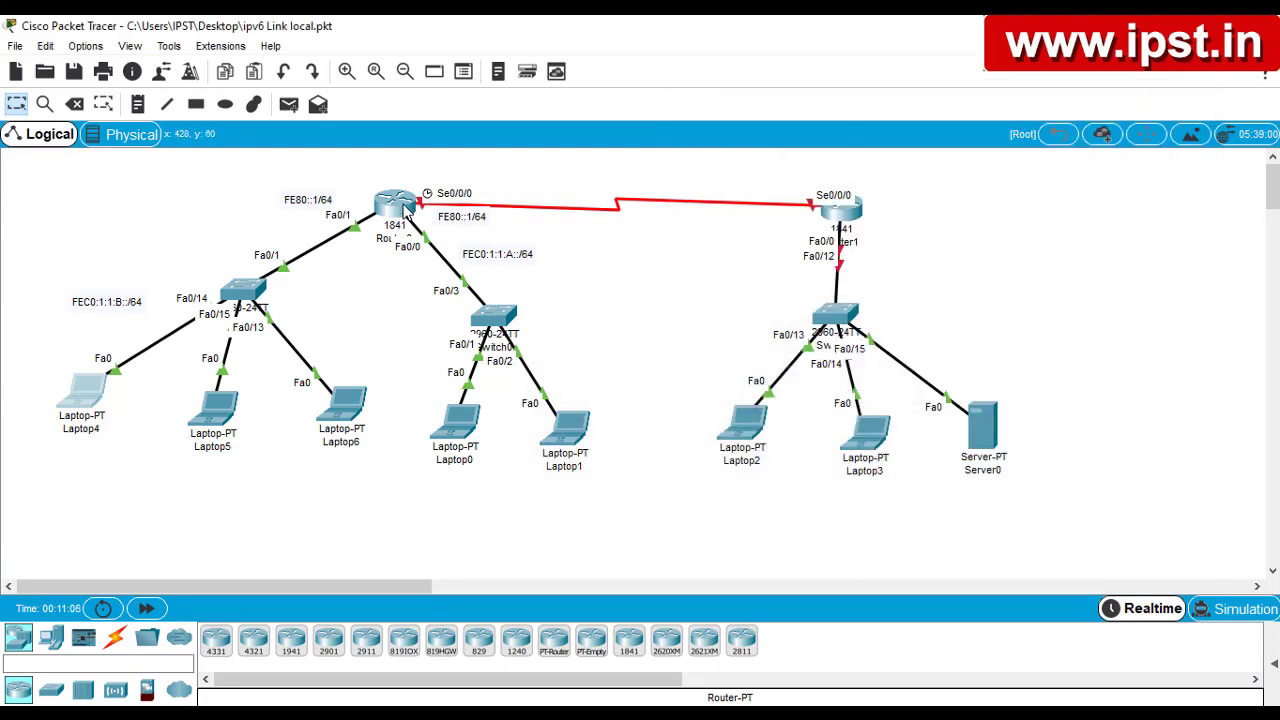
Open Router0's command line and enter global configuration mode with conf t
left_click(404, 207)
left_click_drag(590, 112, 847, 79)
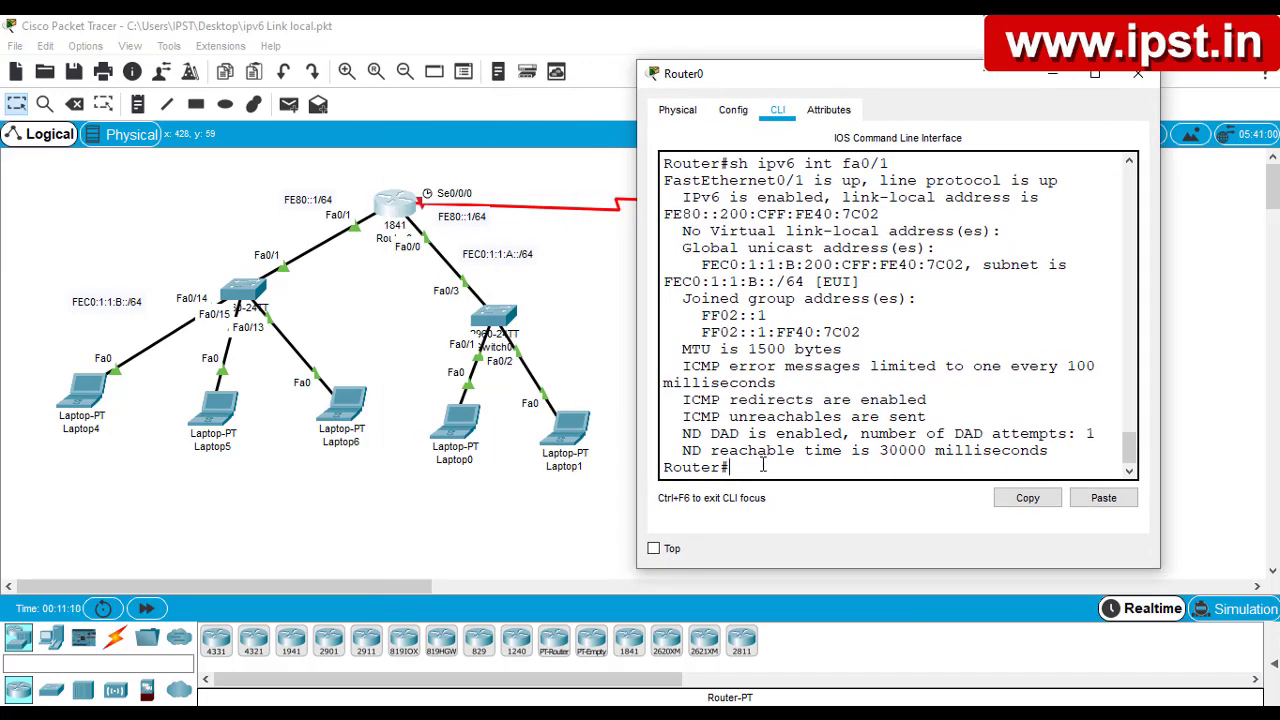
key("Return")
key("Return")
key("Return")
key("Return")
type("conf ")
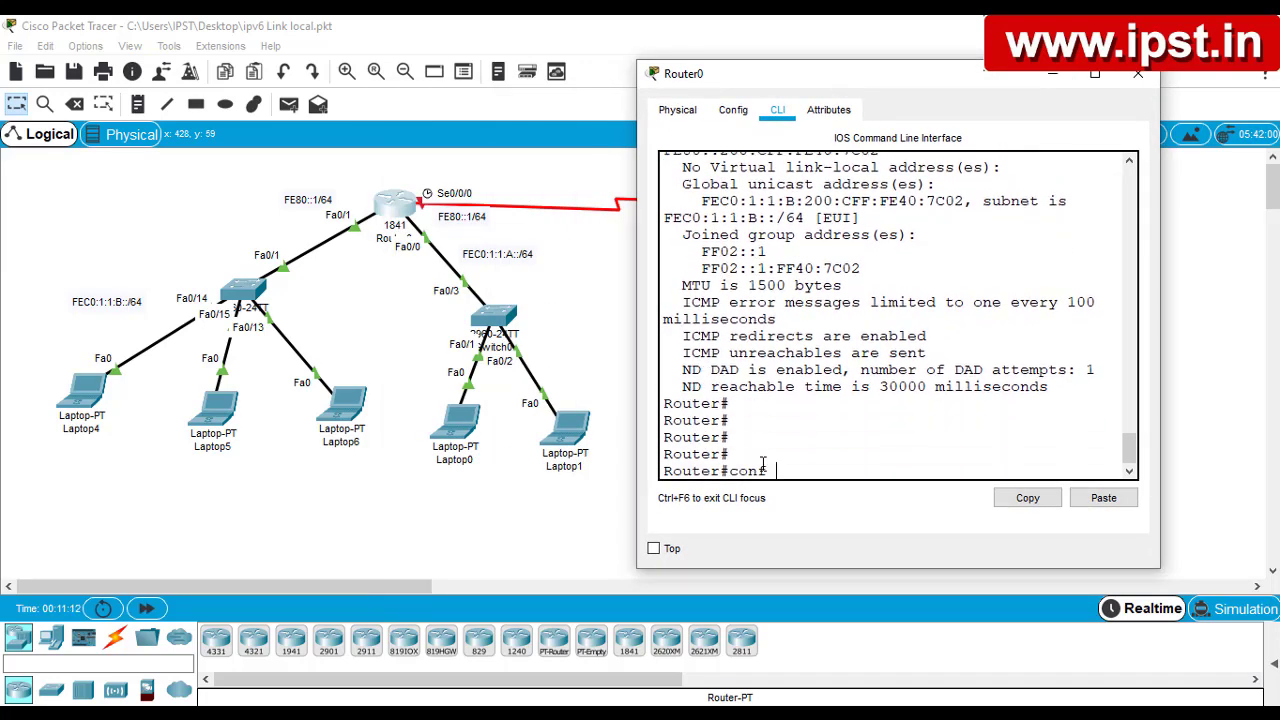
type("t")
key("Return")
key("Return")
key("Return")
key("Return")
key("Return")
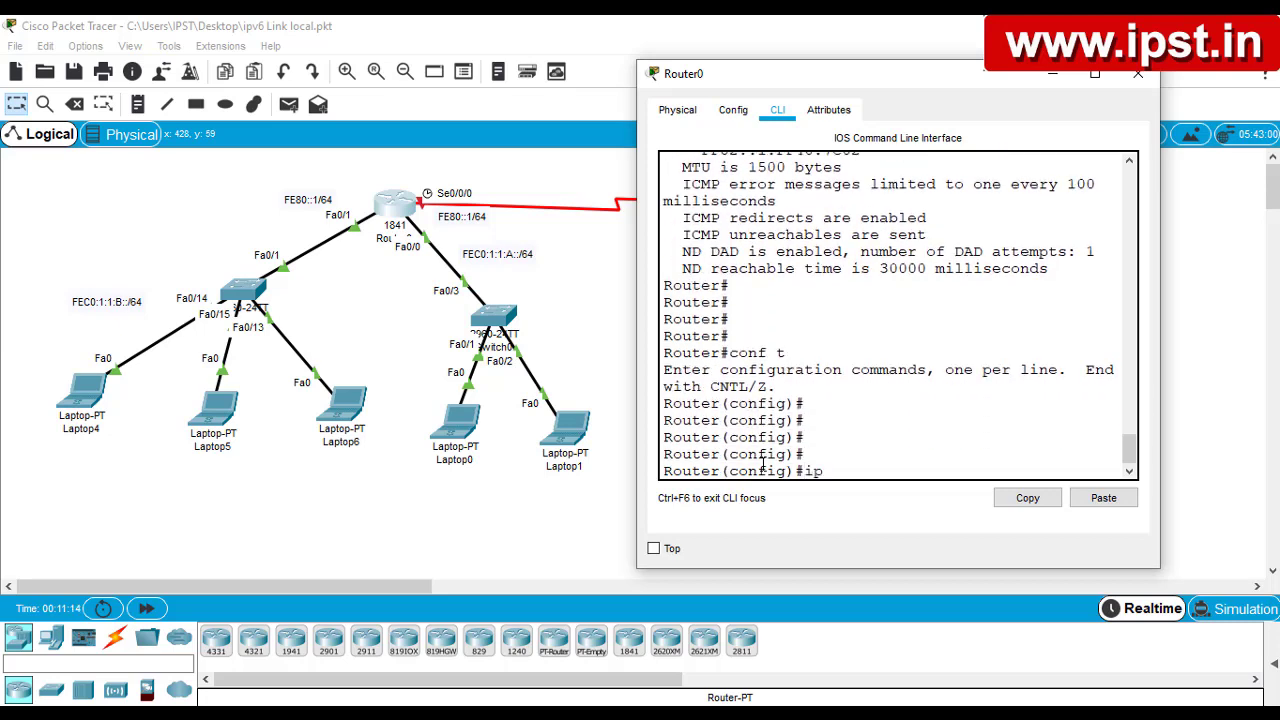
Enable IPv6 routing on Router0 with ipv6 unicast-routing
type("ip")
key("Tab")
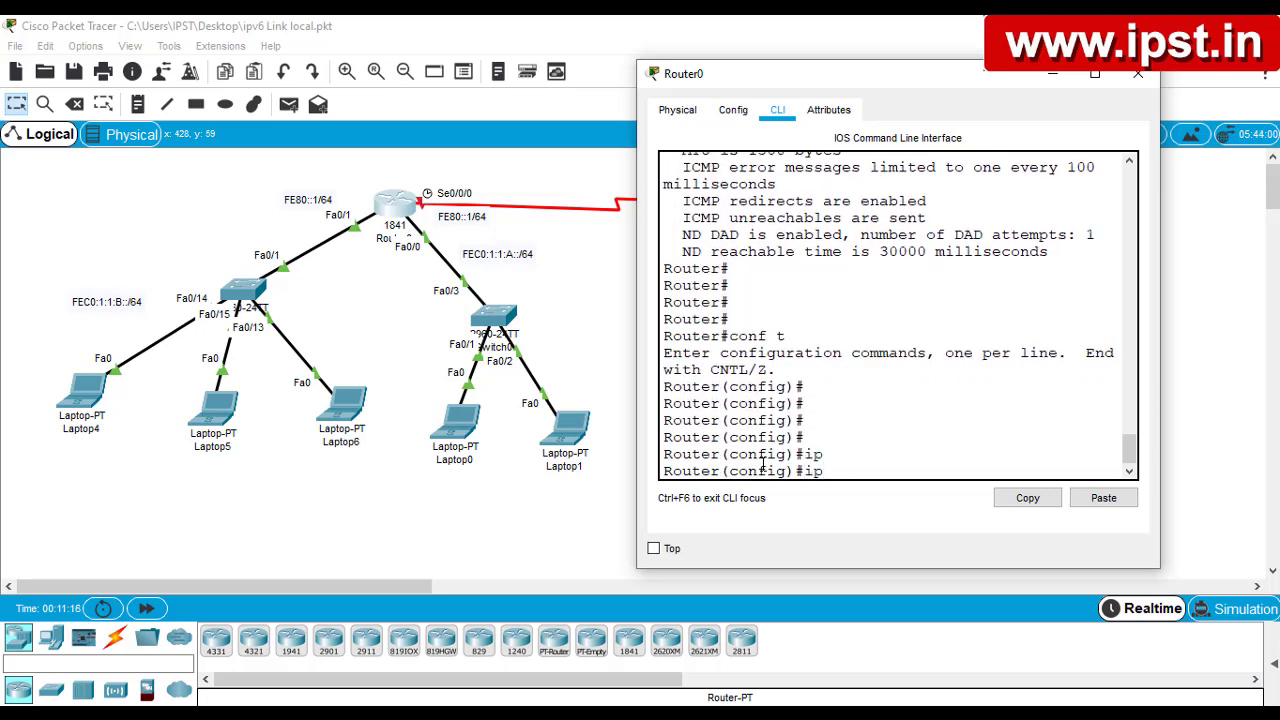
type("v")
key("Tab")
type("uni")
key("Tab")
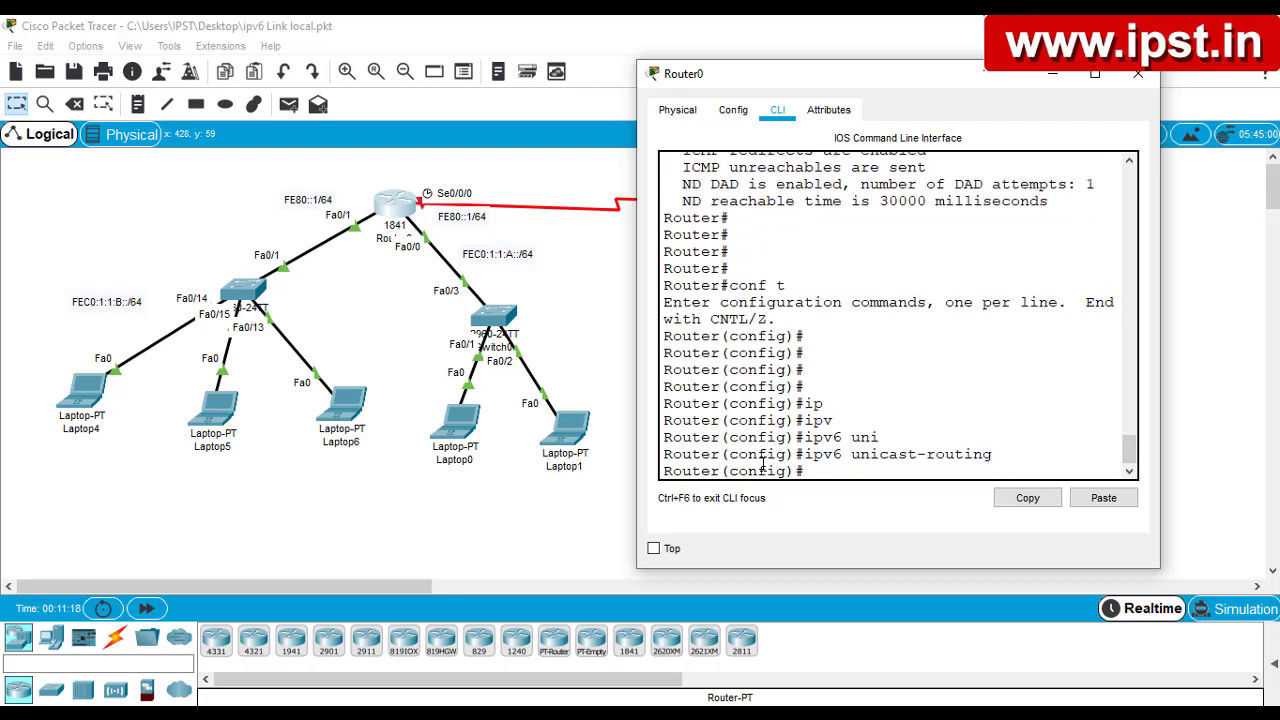
Review the ipv6 unicast-routing command line entered in Router0's global configuration
key("Return")
key("Return")
key("Return")
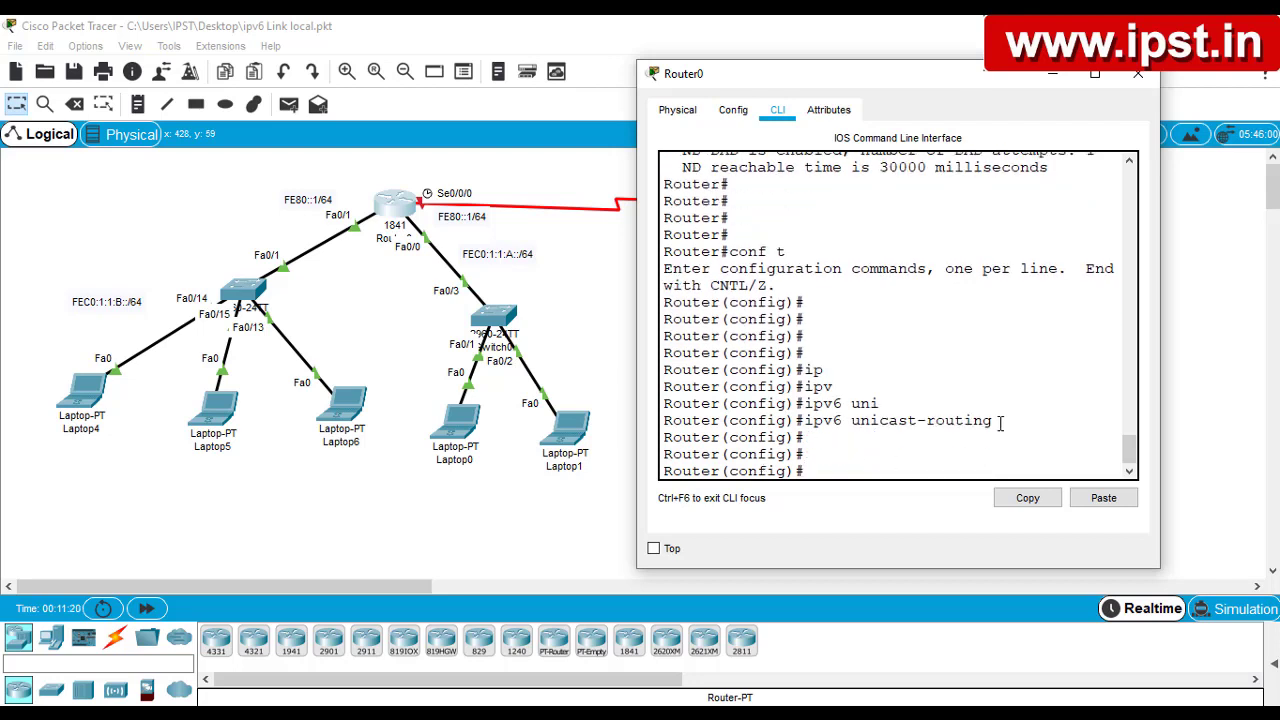
left_click_drag(1000, 422, 655, 420)
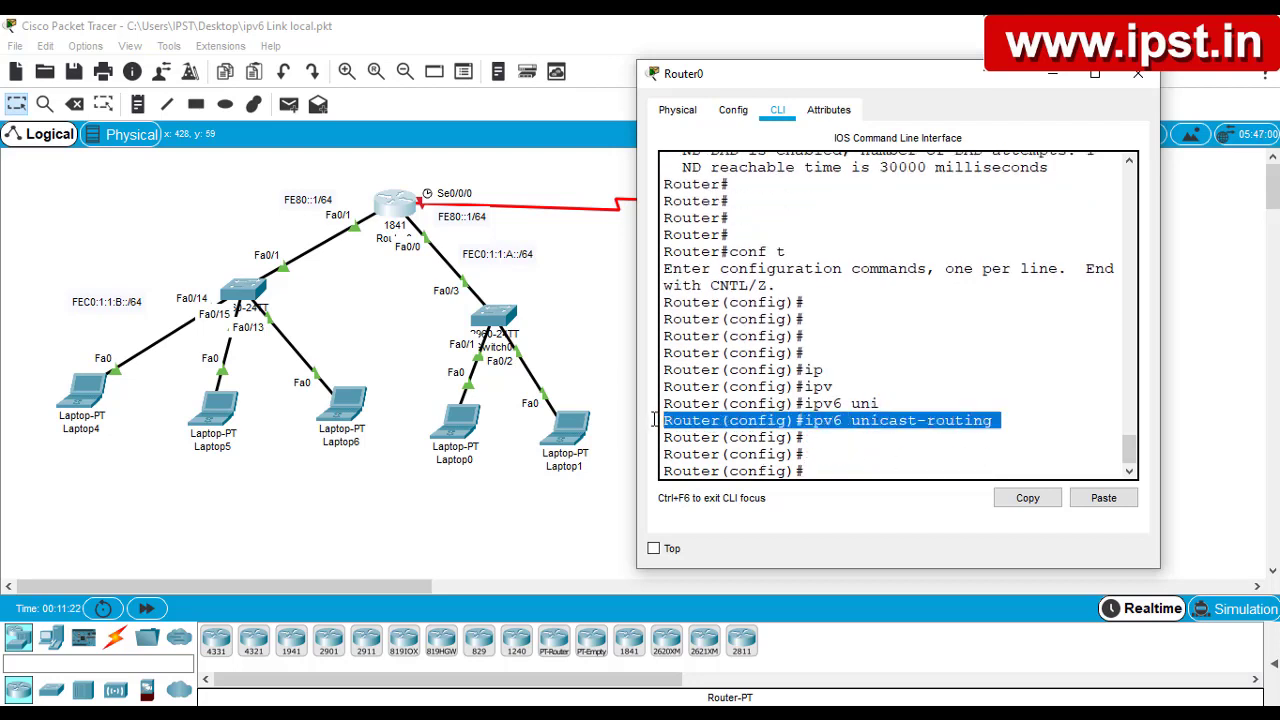
left_click(757, 455)
Switch Laptop4's IPv6 configuration to Auto Config, examine the interface identifier in its link-local address, and close the window
left_click(86, 390)
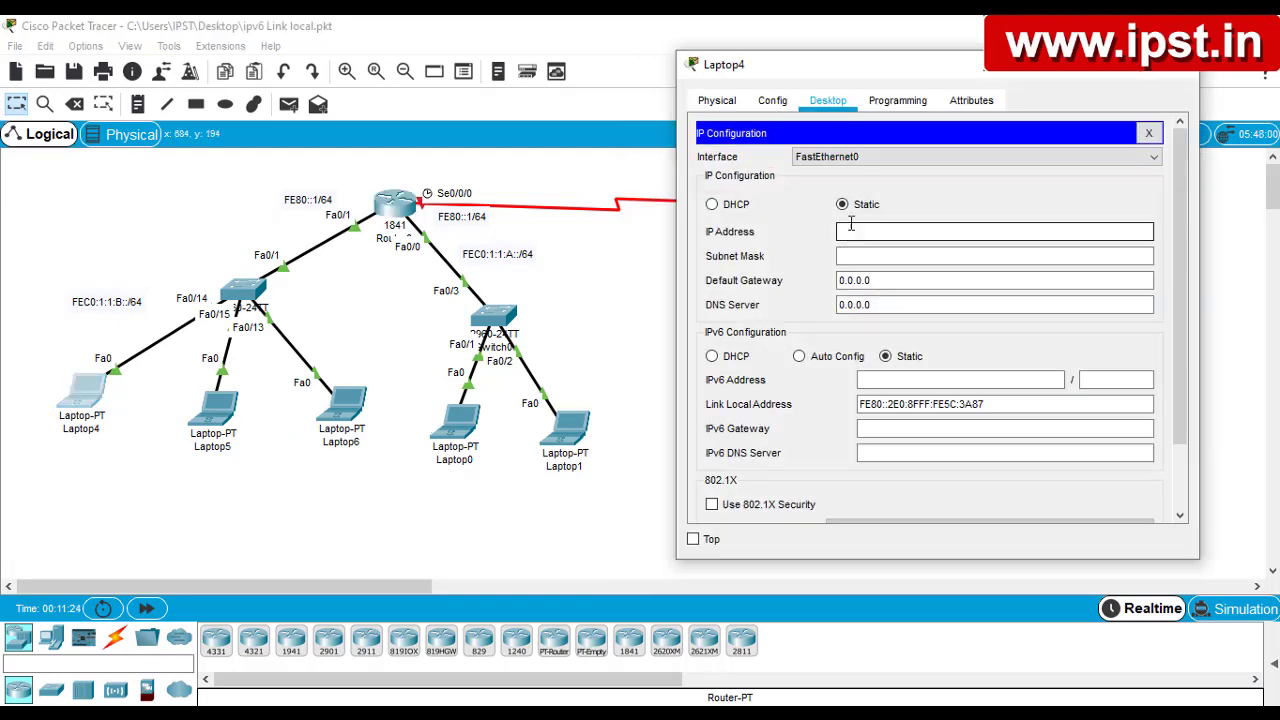
left_click(815, 360)
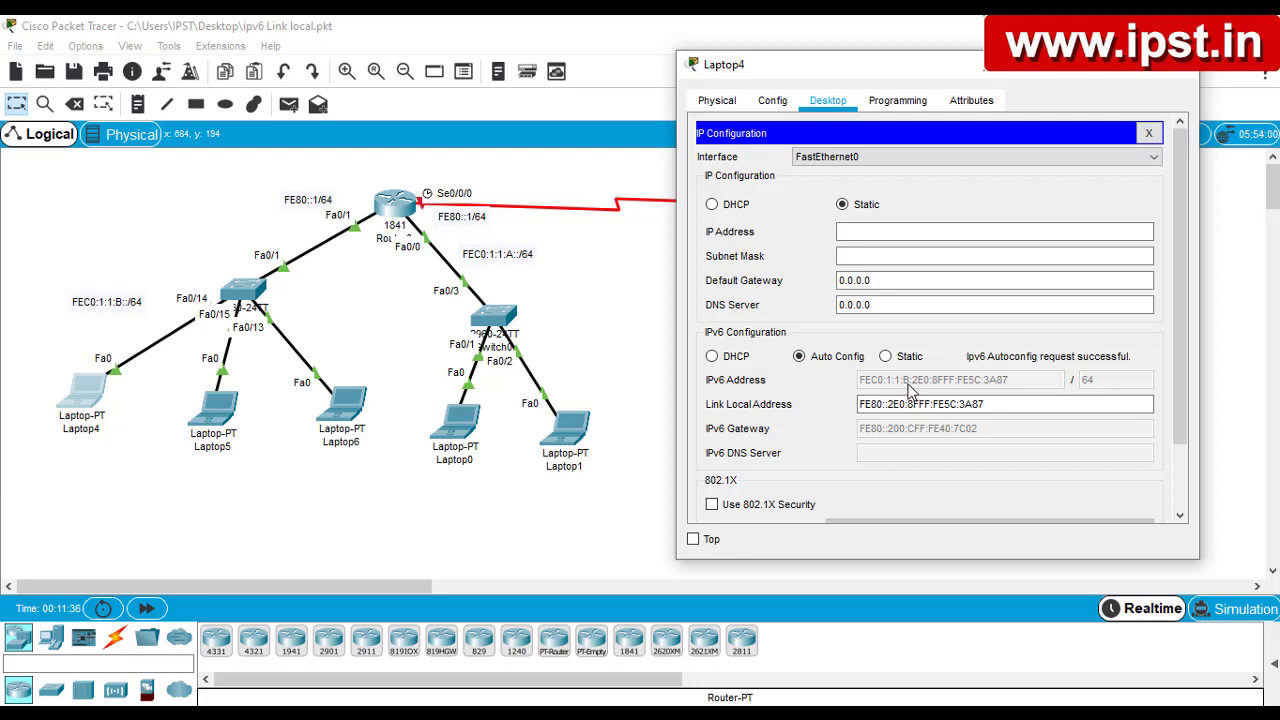
left_click_drag(889, 405, 987, 418)
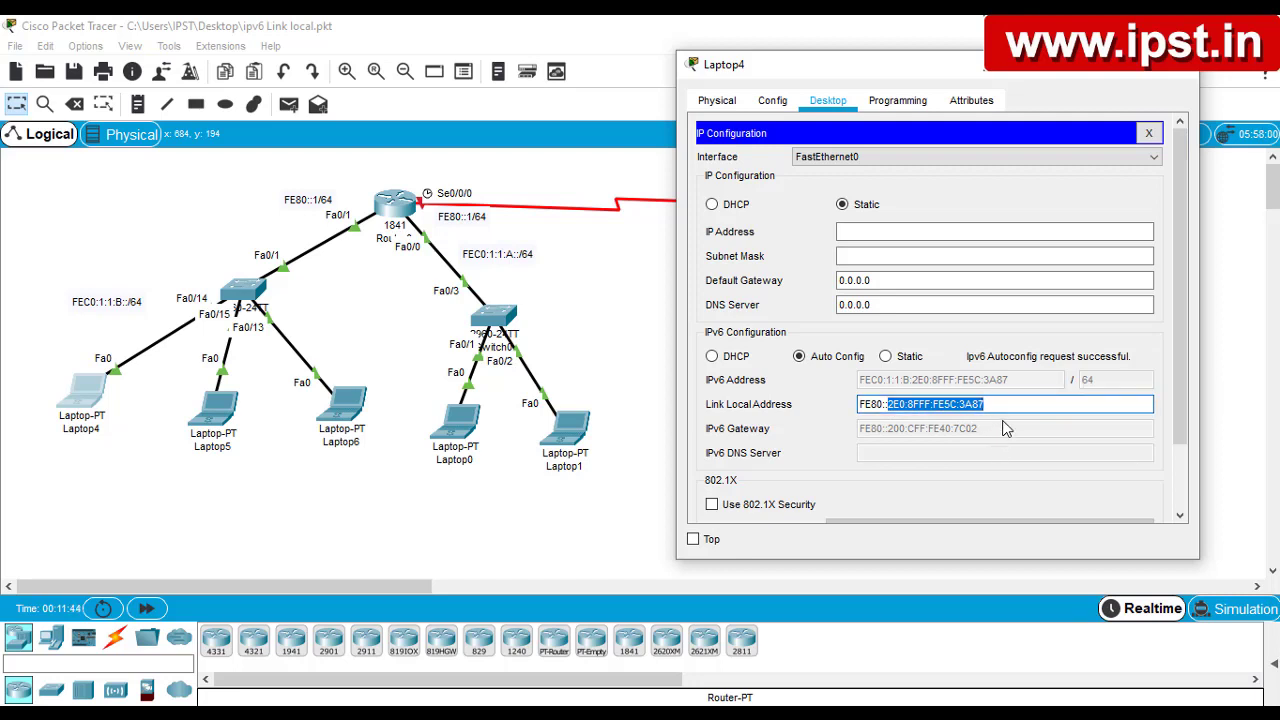
left_click(1000, 405)
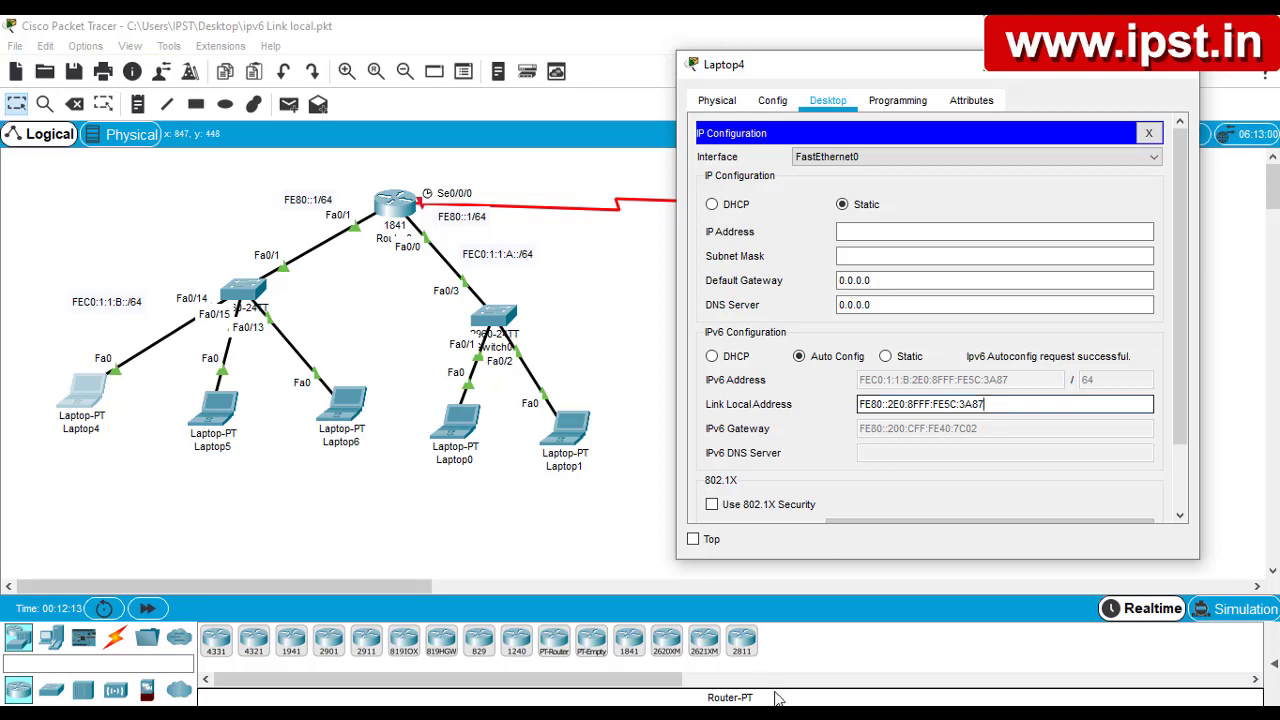
left_click(1168, 80)
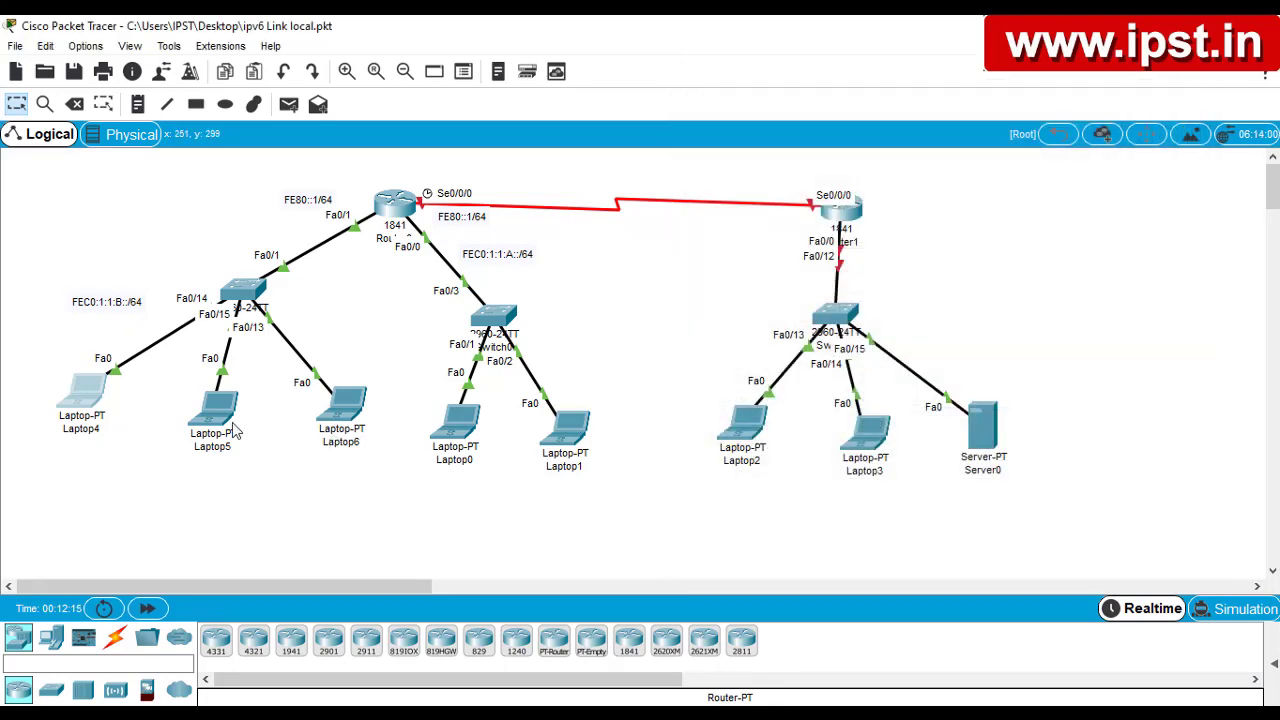
Open Laptop5's IP configuration, set IPv6 addressing to Auto Config, and close the window
left_click(213, 408)
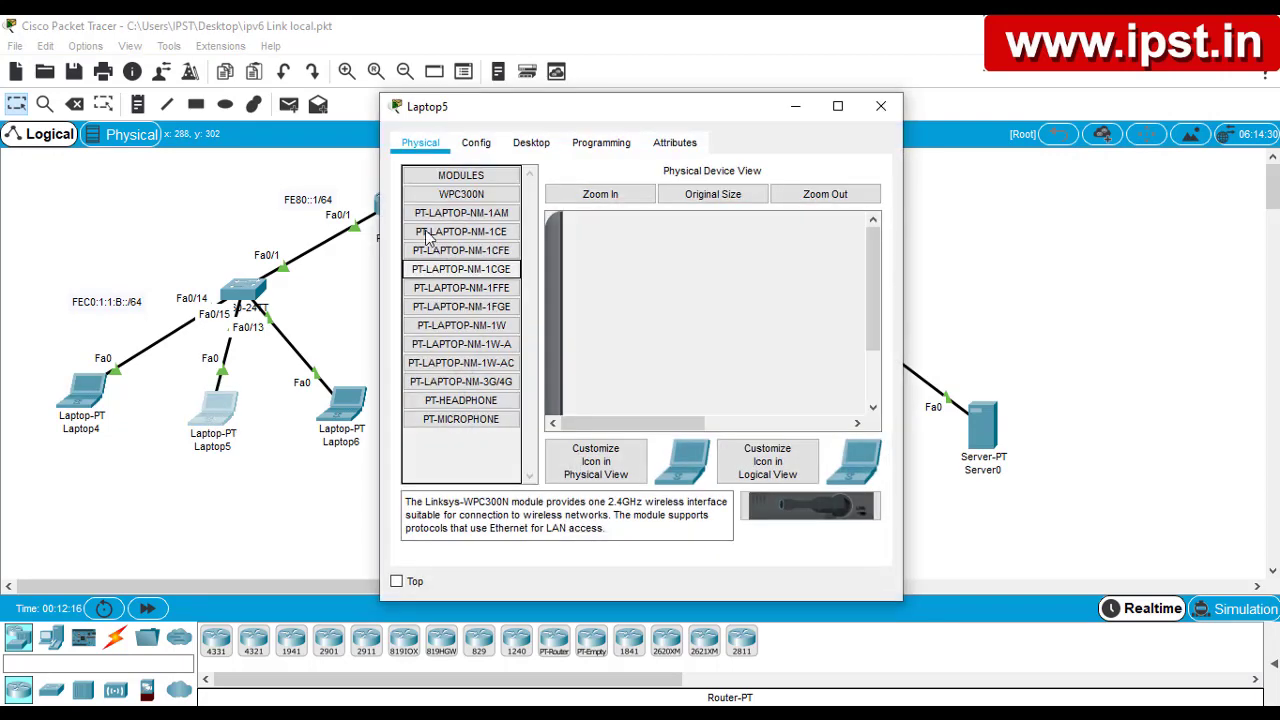
left_click(533, 142)
left_click(478, 238)
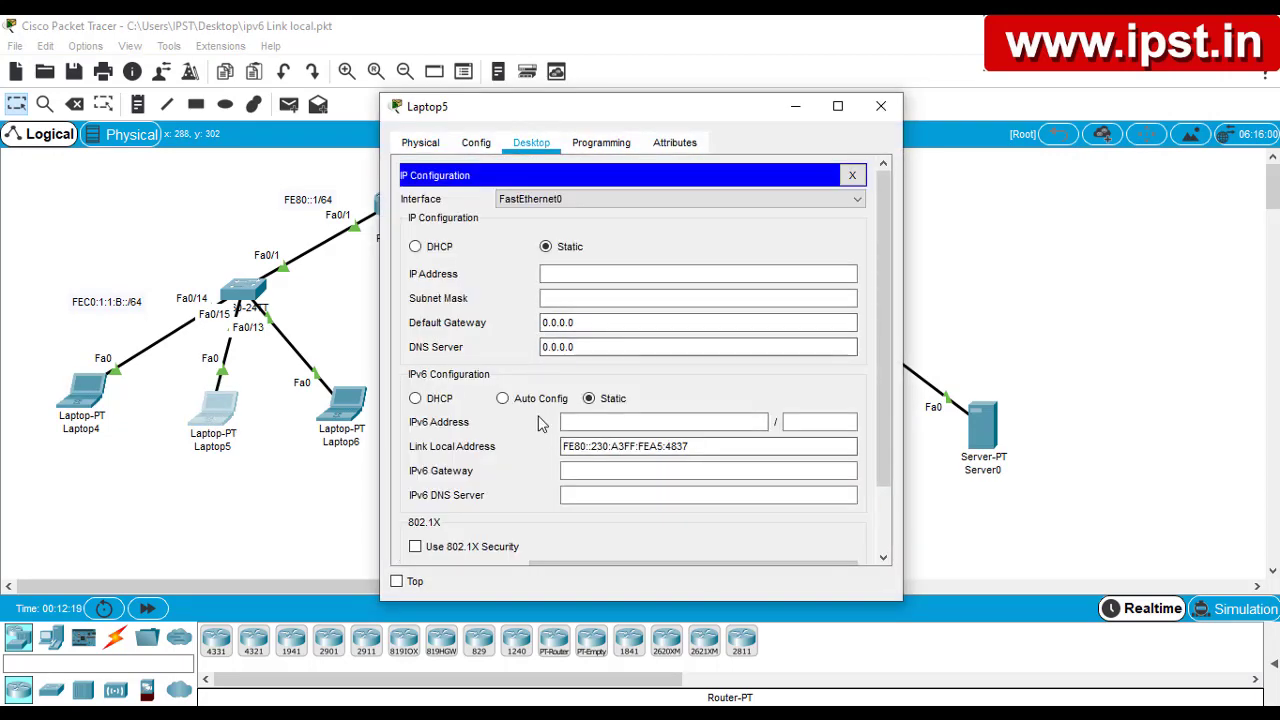
left_click(502, 398)
left_click(881, 106)
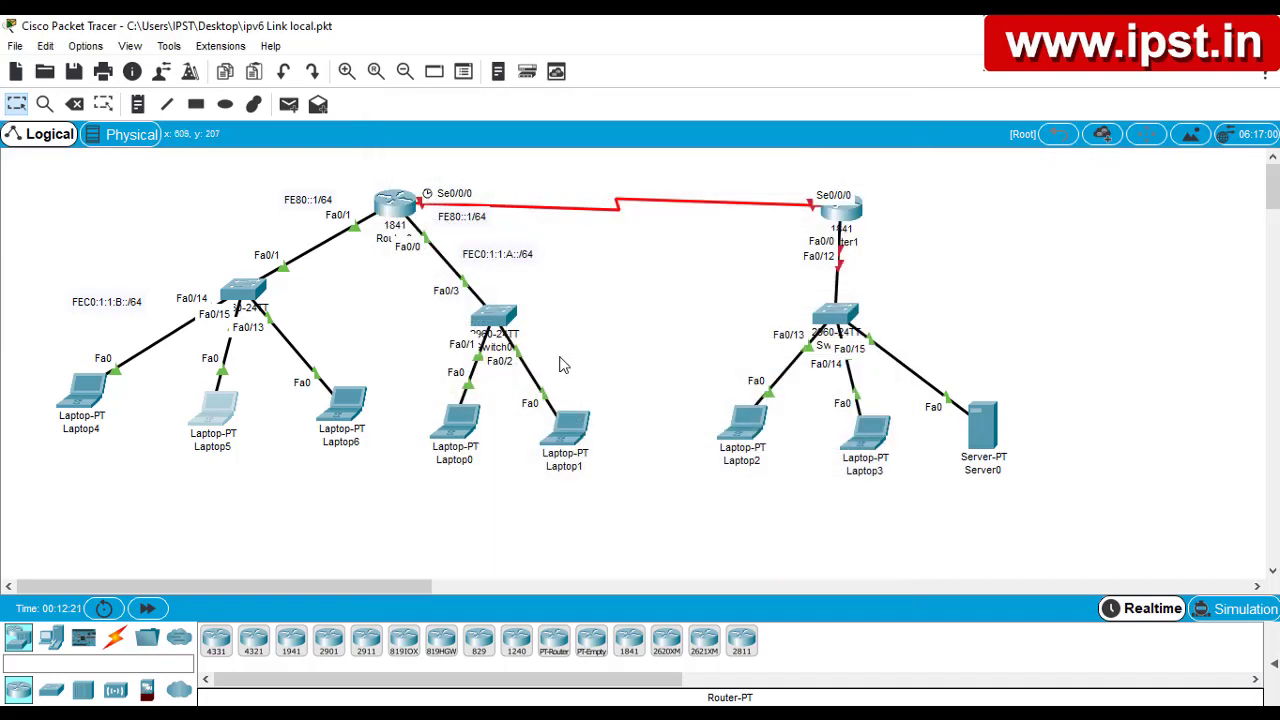
Open Laptop6's IP configuration, set IPv6 addressing to Auto Config, and close the window
left_click(348, 410)
left_click(531, 142)
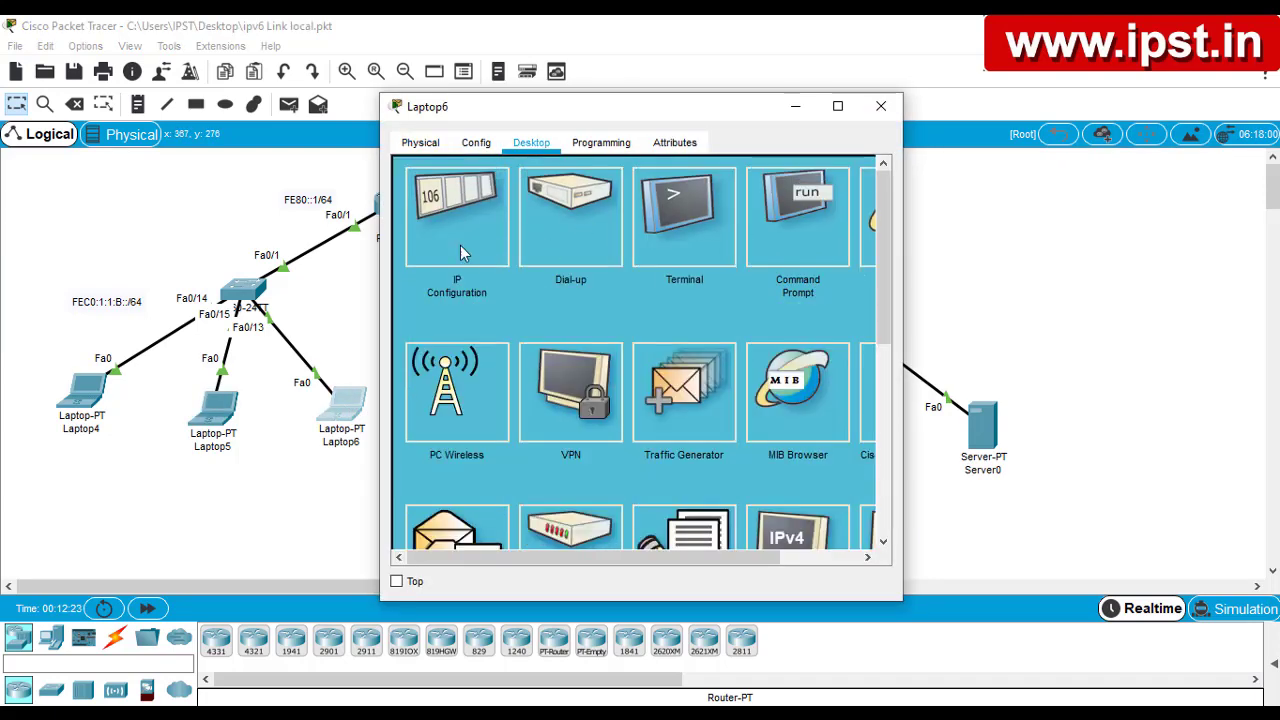
left_click(446, 240)
left_click(503, 398)
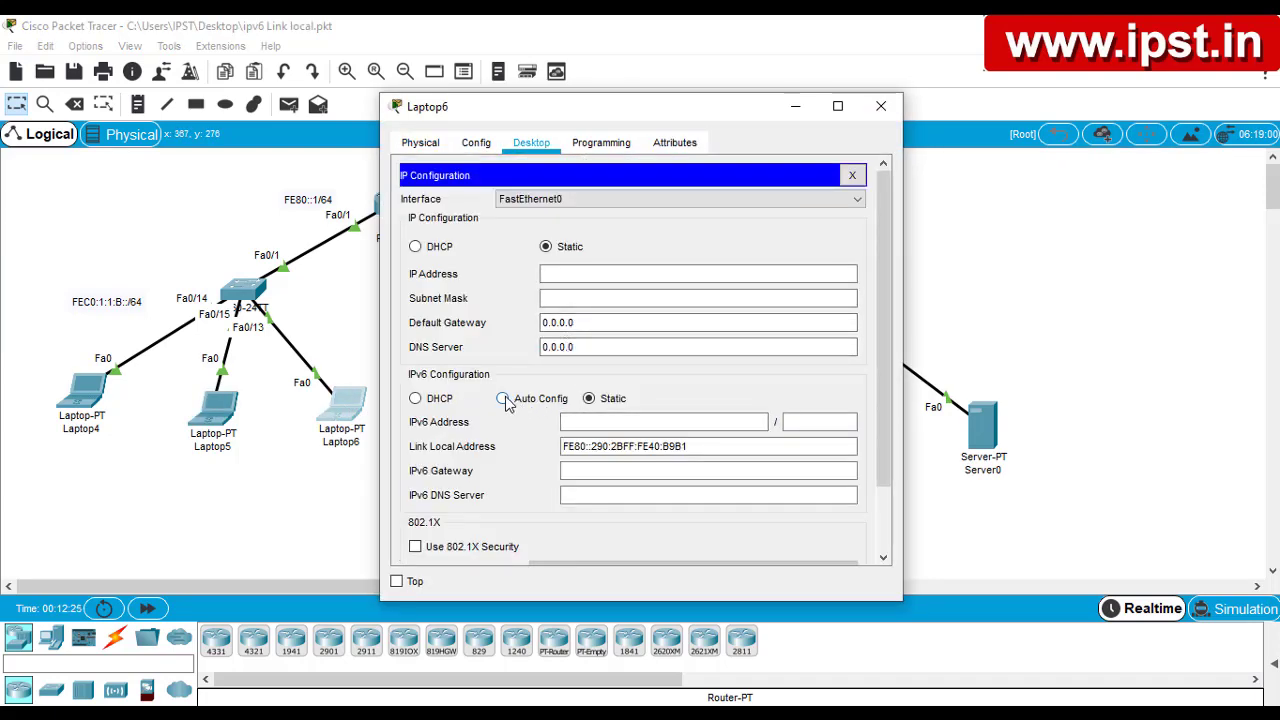
left_click(881, 106)
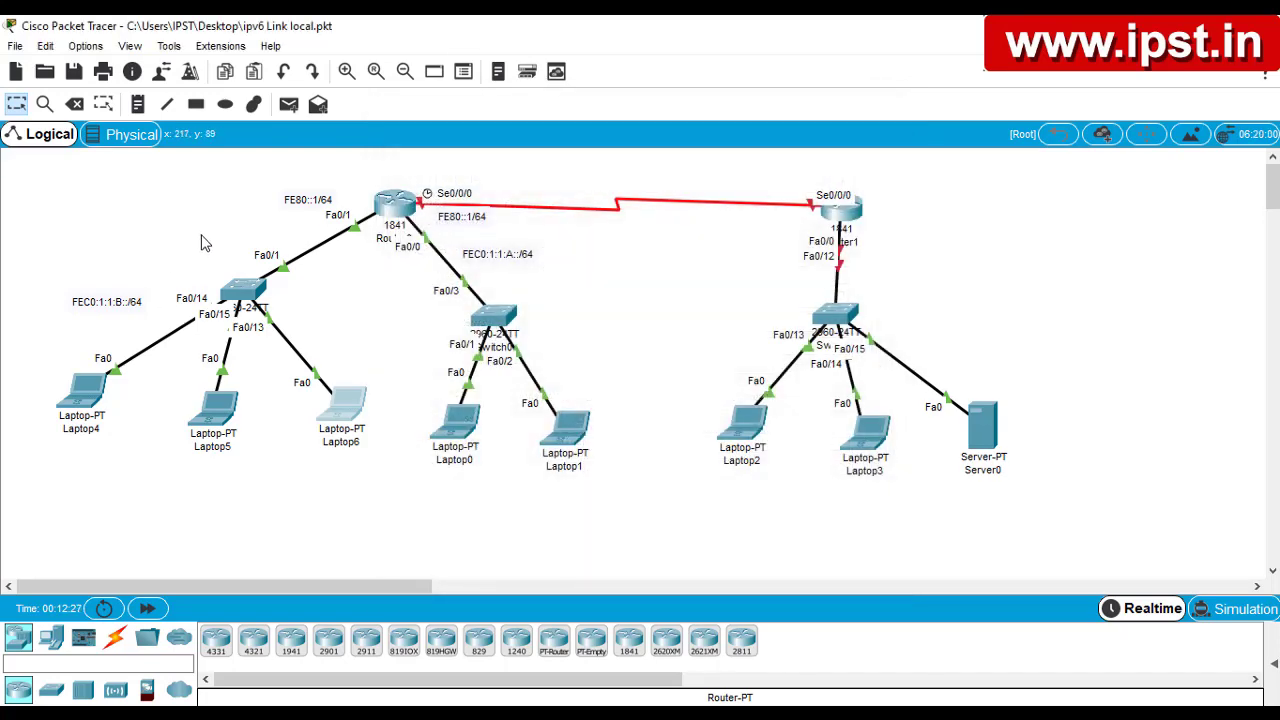
Set Laptop0's IPv6 addressing to Auto Config and move its window clear of the topology to view the addresses
left_click(460, 428)
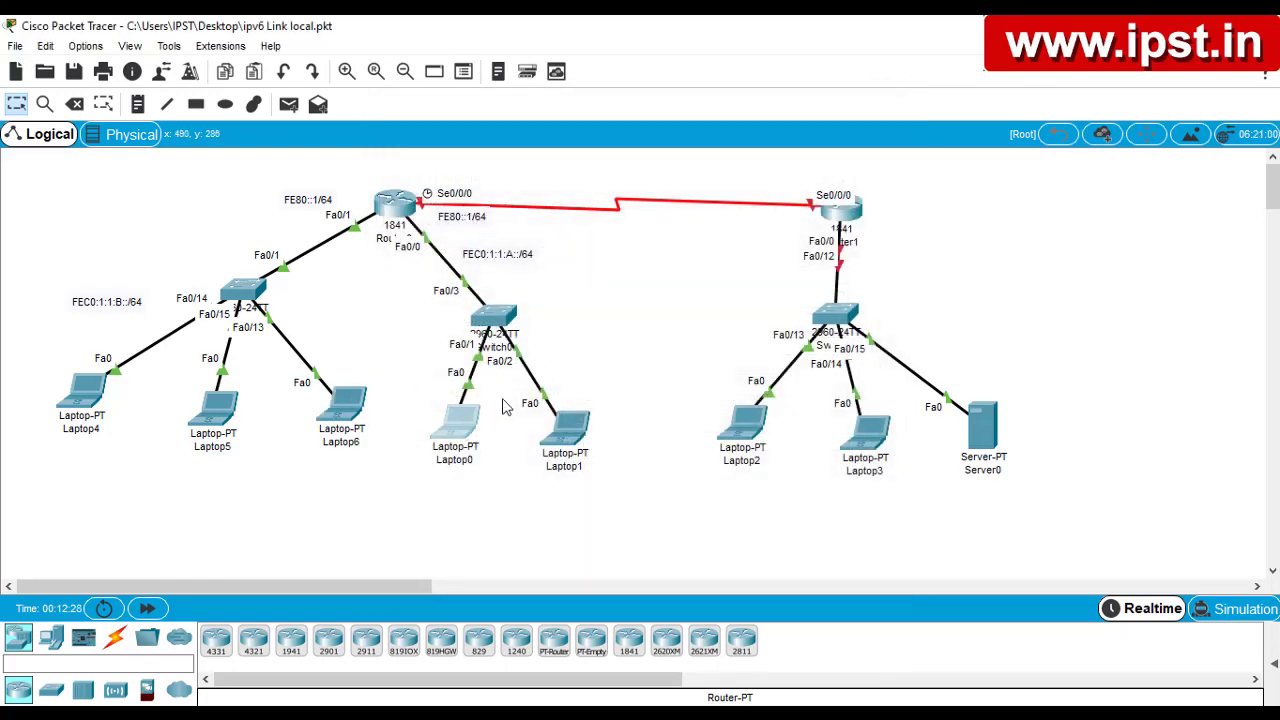
left_click(531, 142)
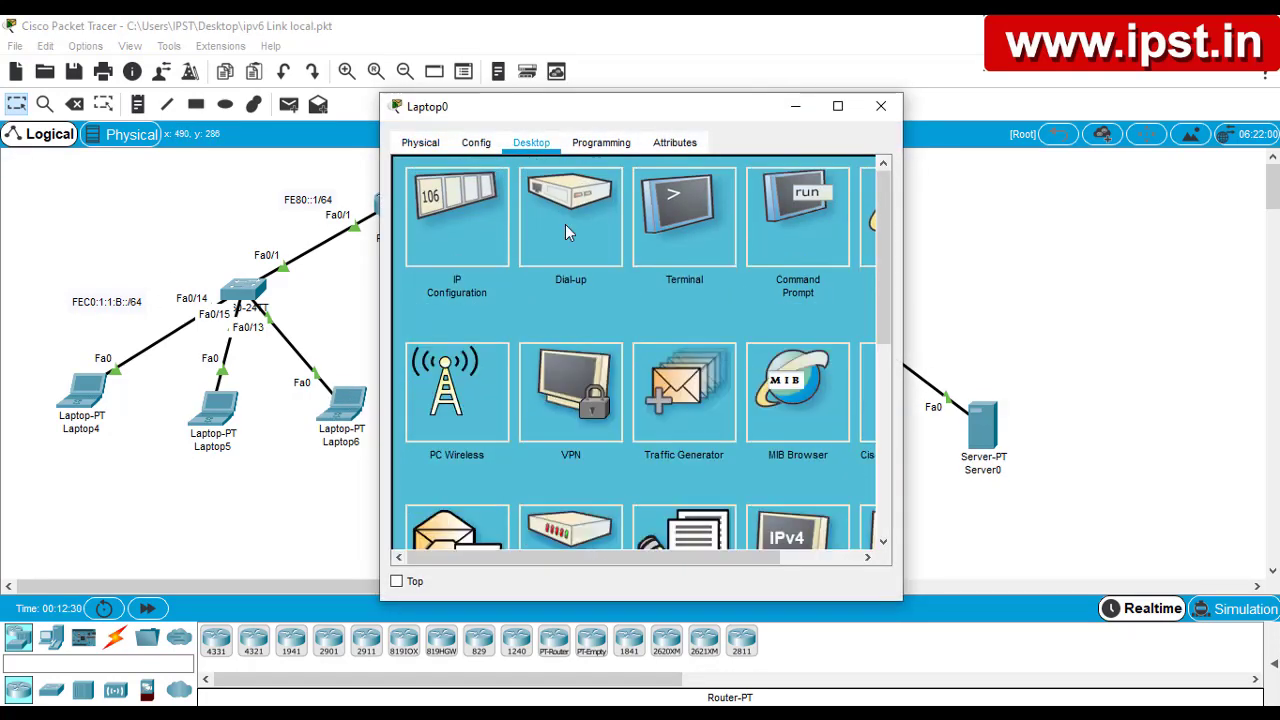
left_click(460, 250)
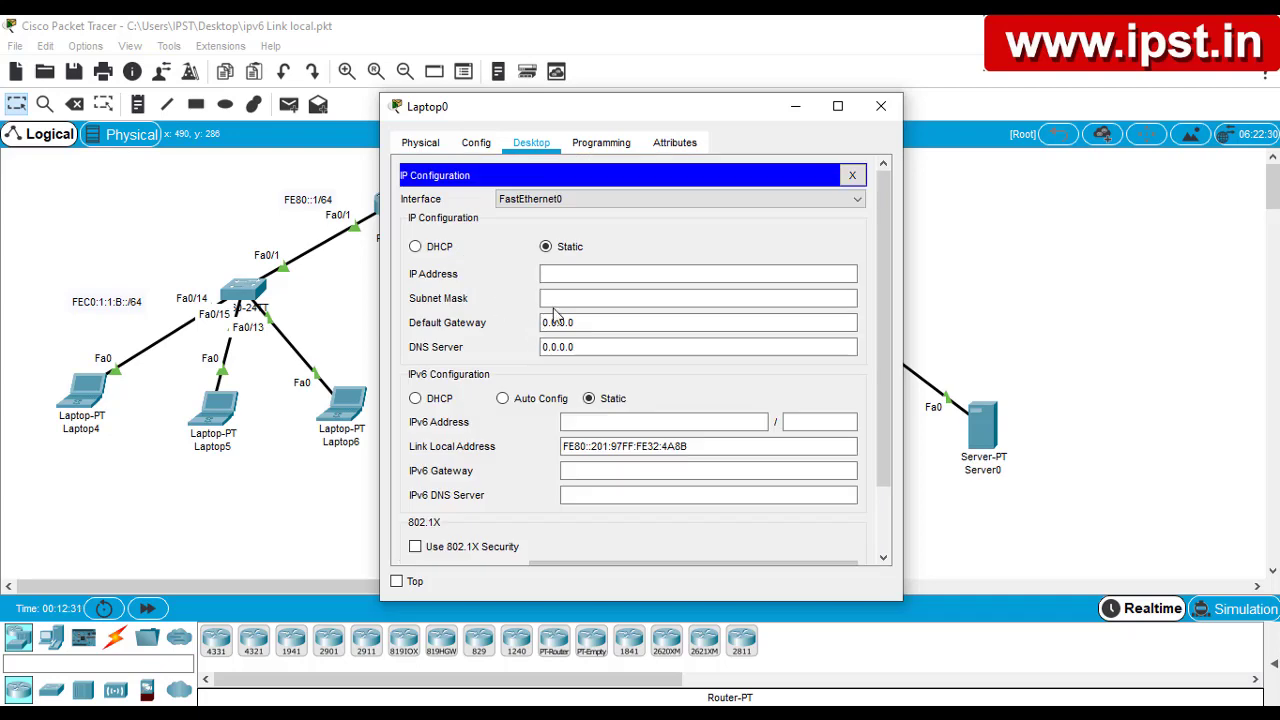
left_click(515, 400)
left_click_drag(634, 115, 965, 97)
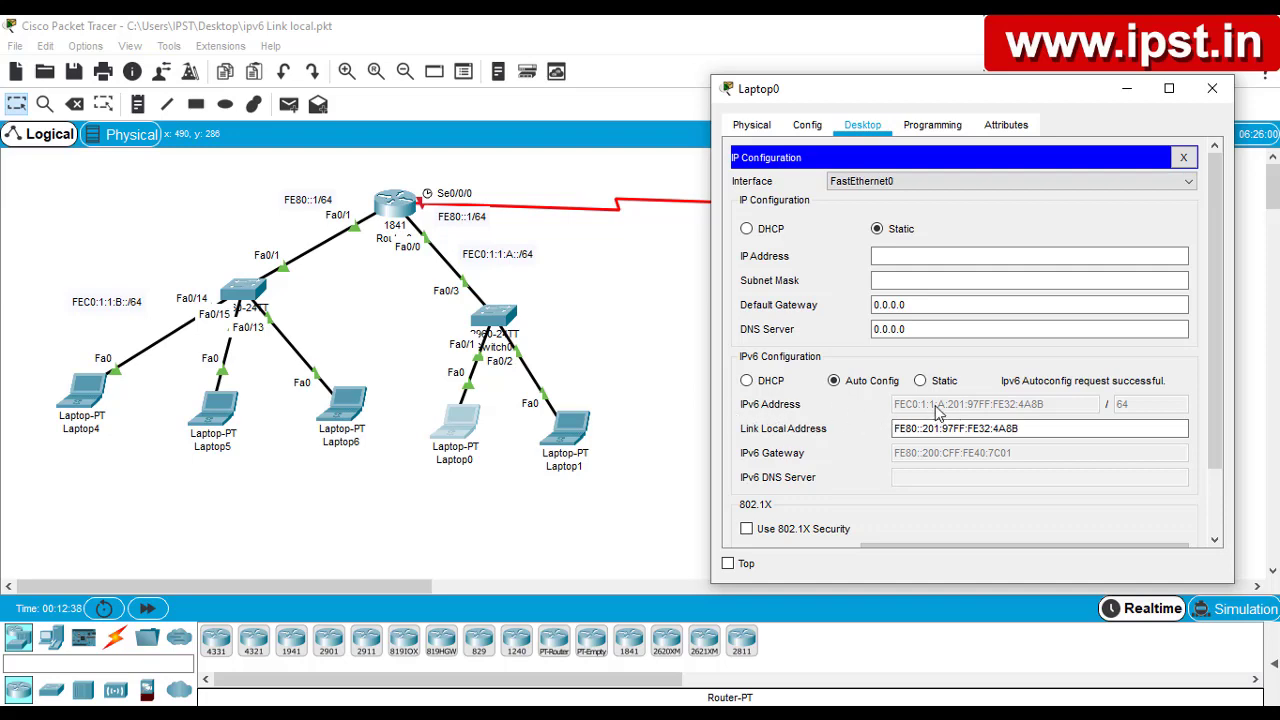
Open Laptop1's IP configuration, set IPv6 addressing to Auto Config, and close the window
left_click(580, 425)
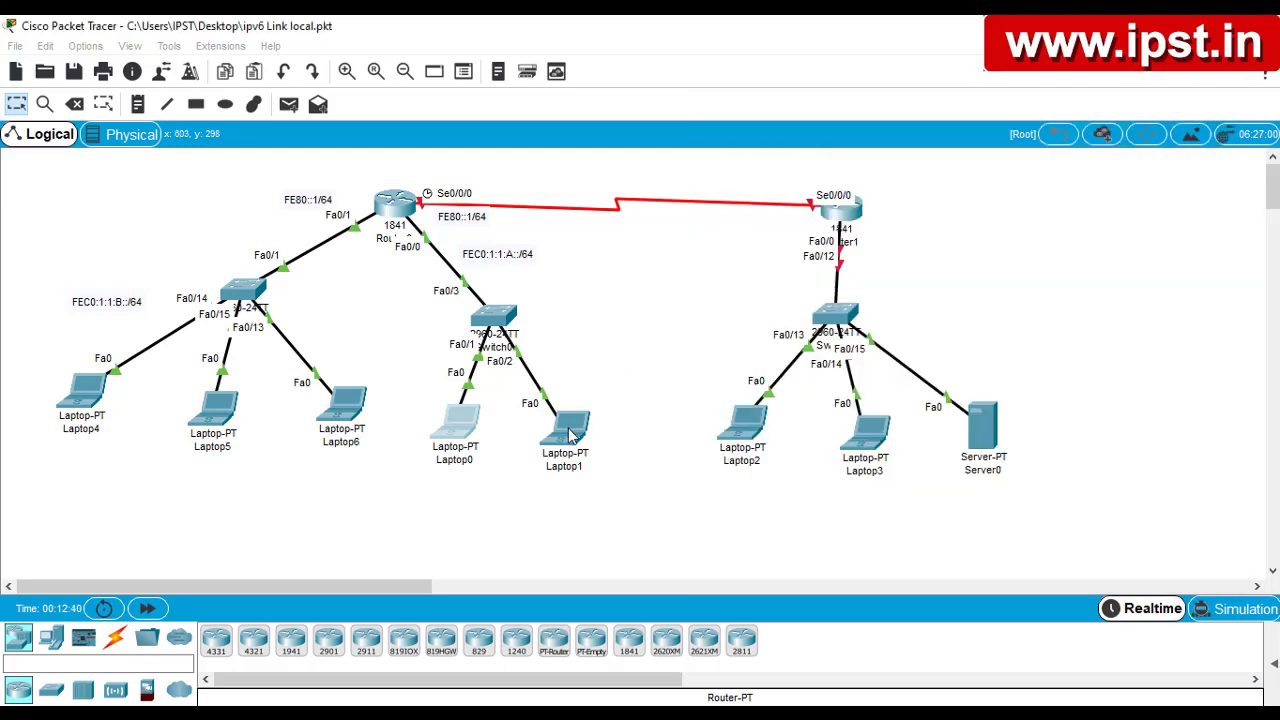
left_click(531, 142)
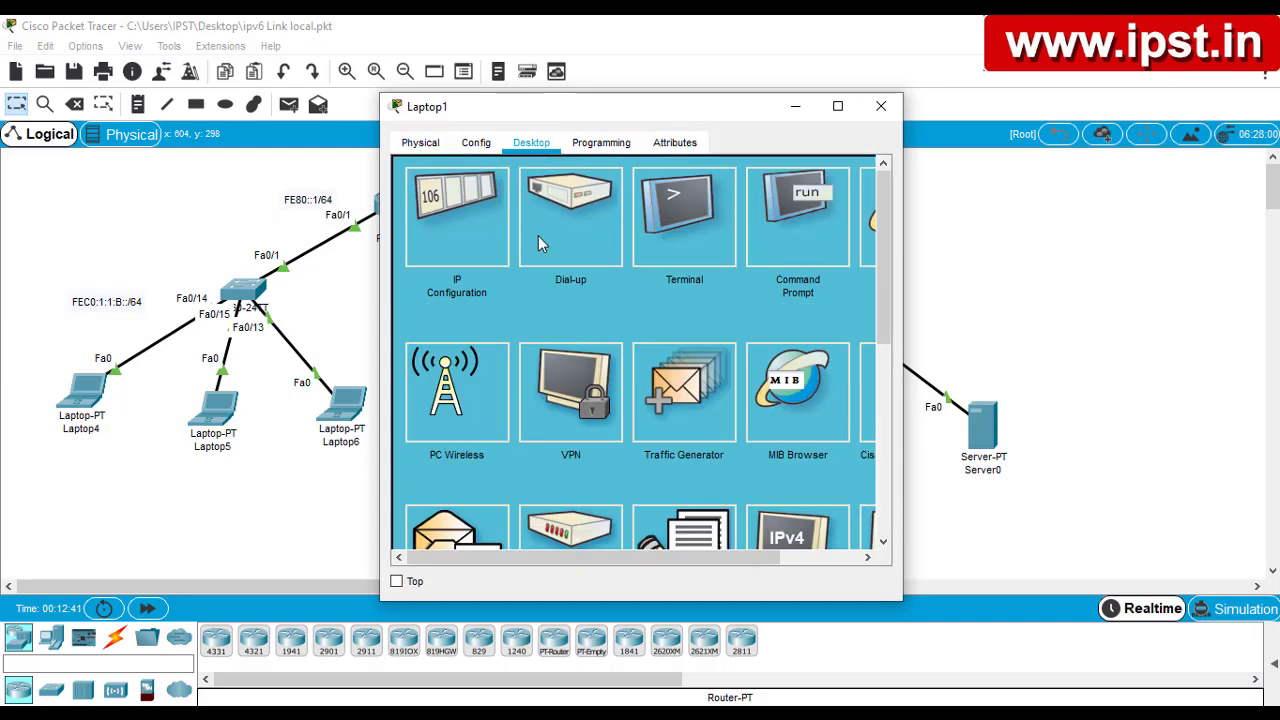
left_click(470, 224)
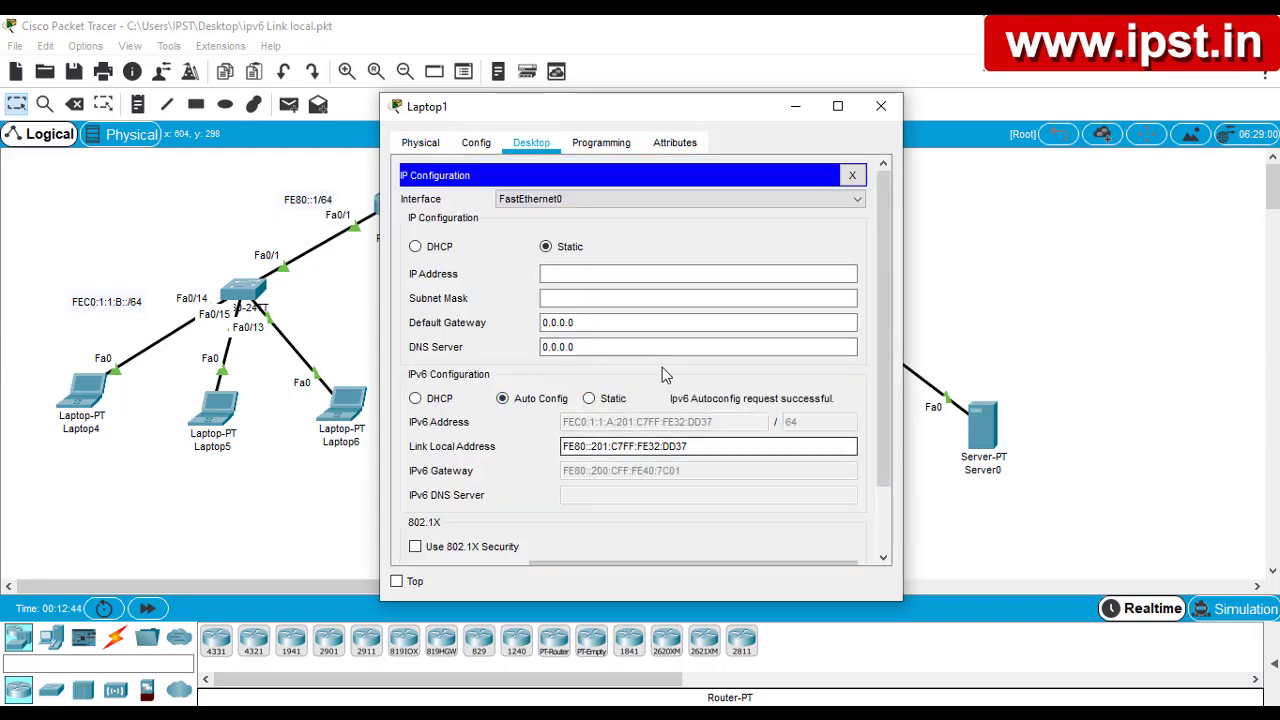
left_click(881, 106)
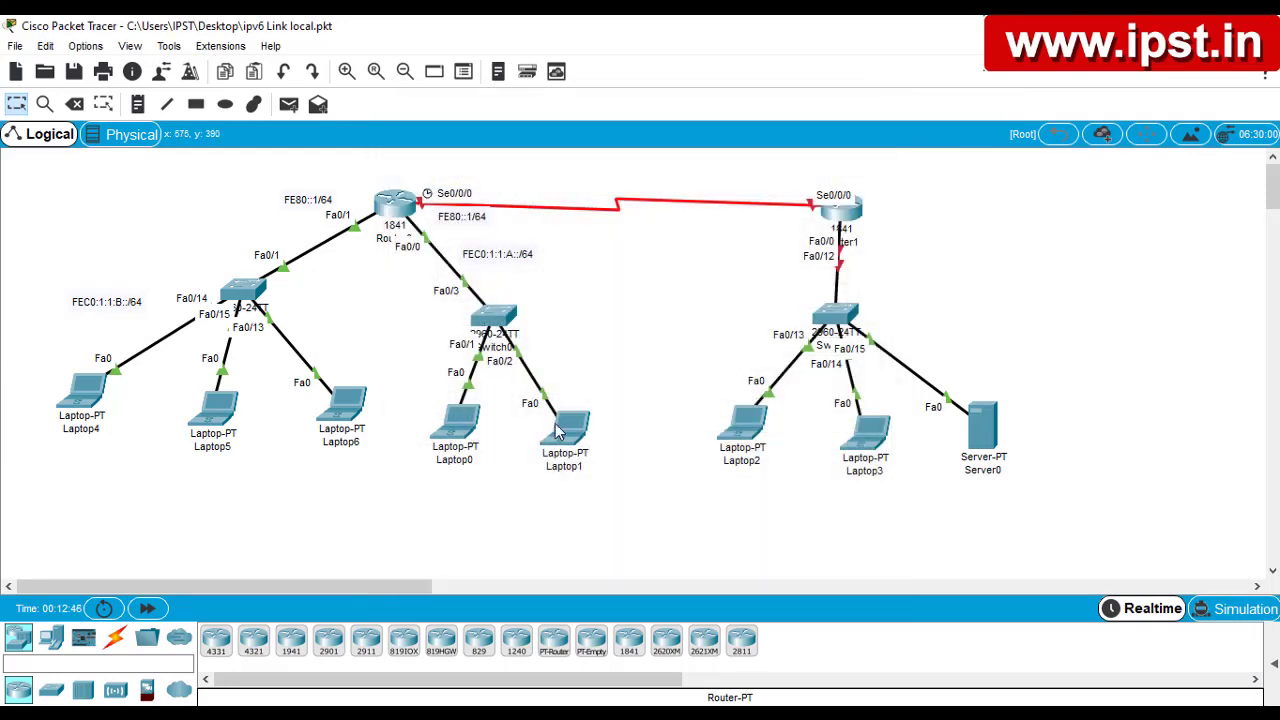
left_click_drag(629, 472, 415, 213)
left_click(354, 483)
left_click_drag(50, 210, 369, 472)
Run ipconfig /all in Laptop0's command prompt and page through the complete output
left_click(463, 432)
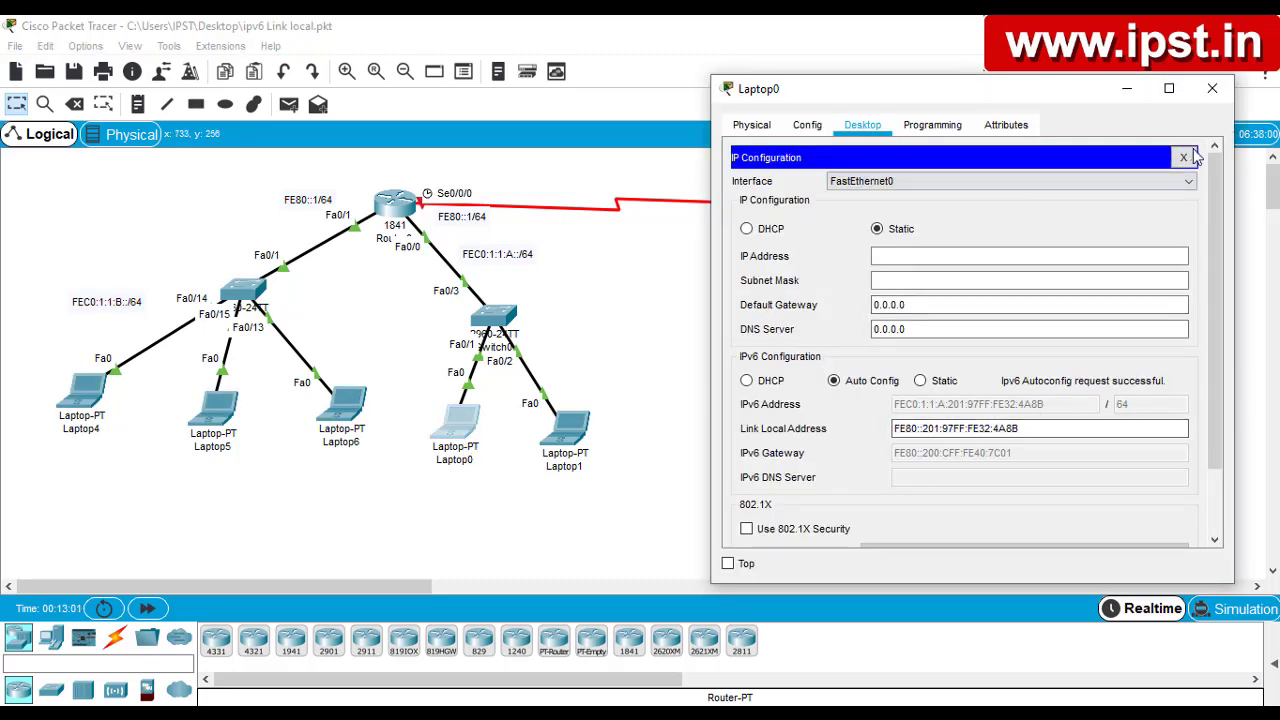
left_click(1183, 157)
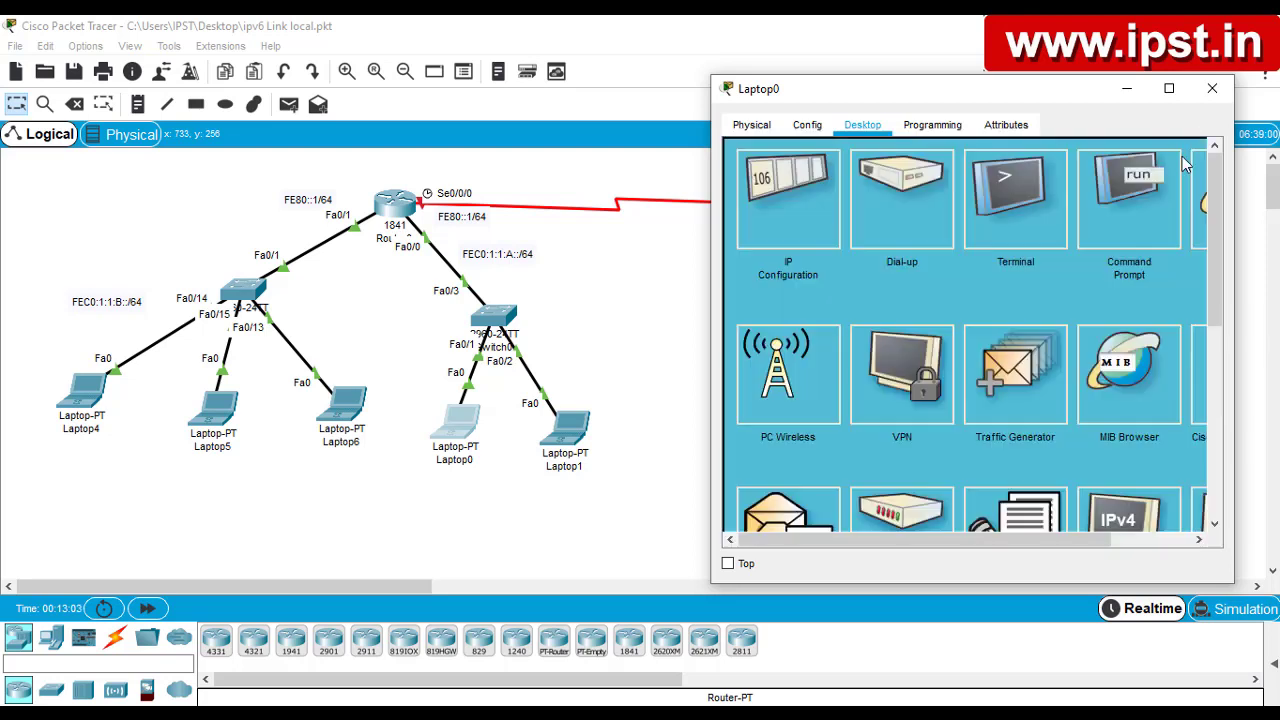
left_click(1110, 195)
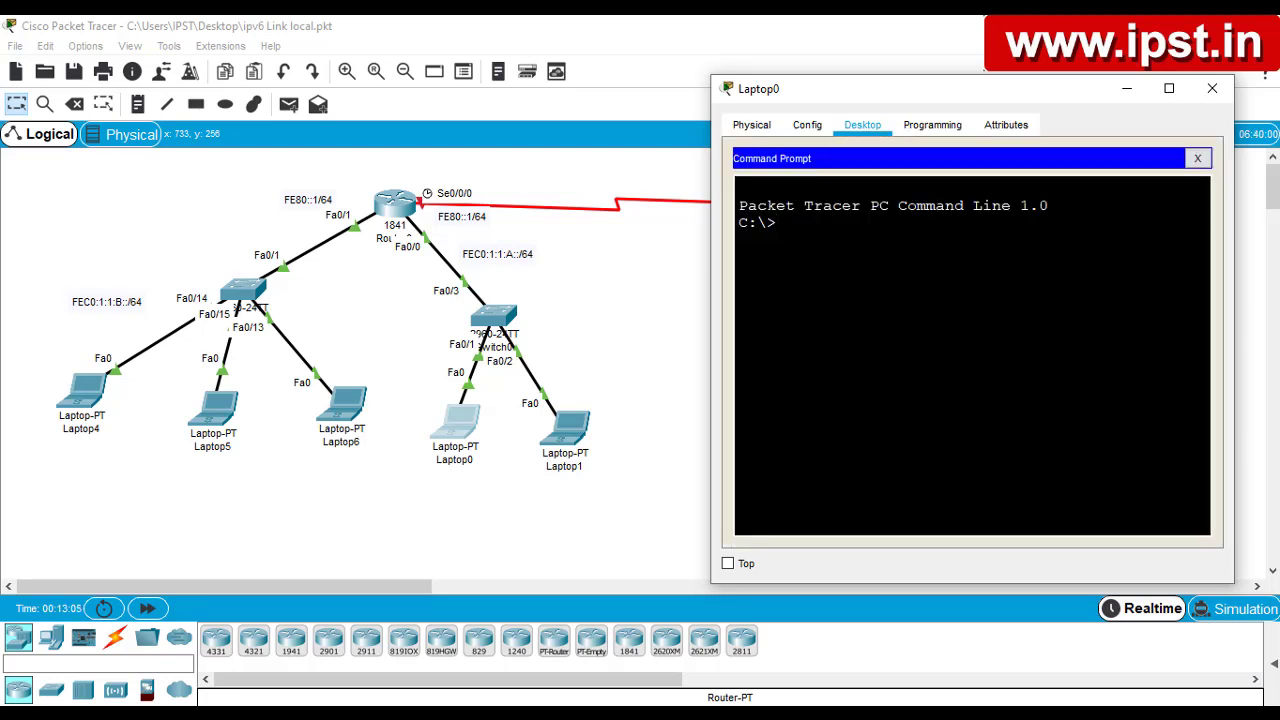
type("ipconfig /all")
key("Return")
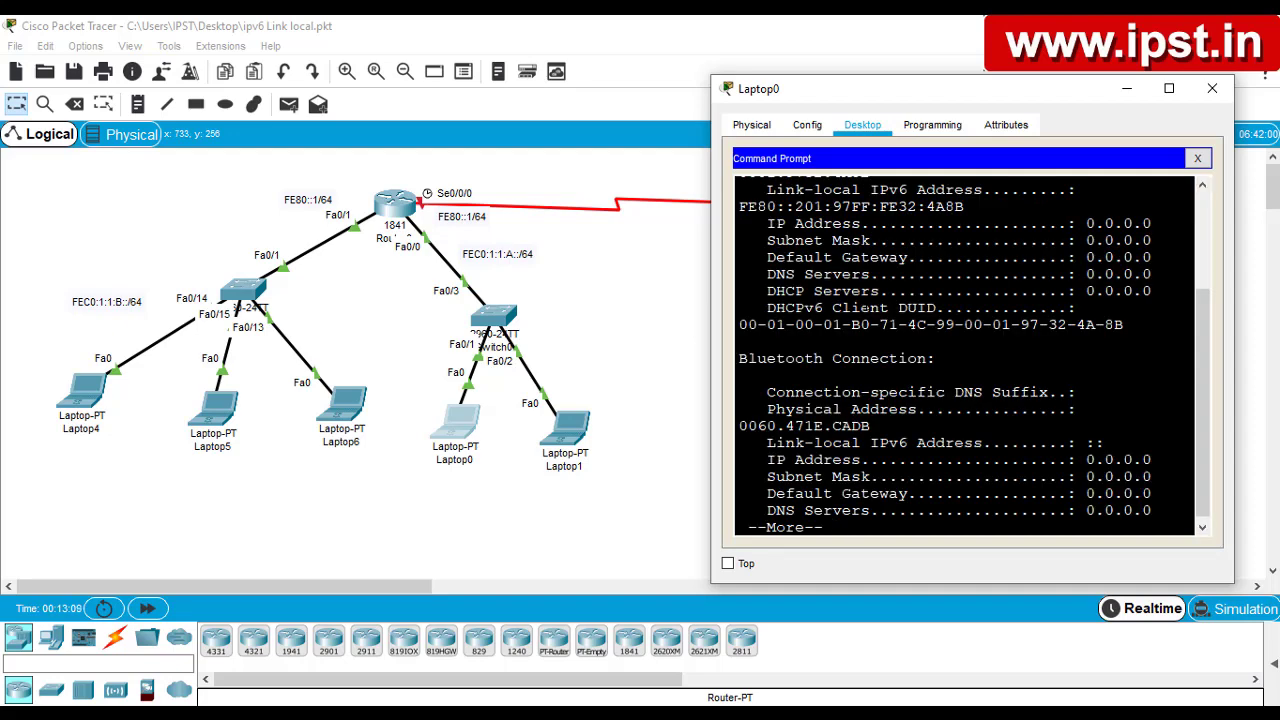
scroll(965, 355, "up", 5)
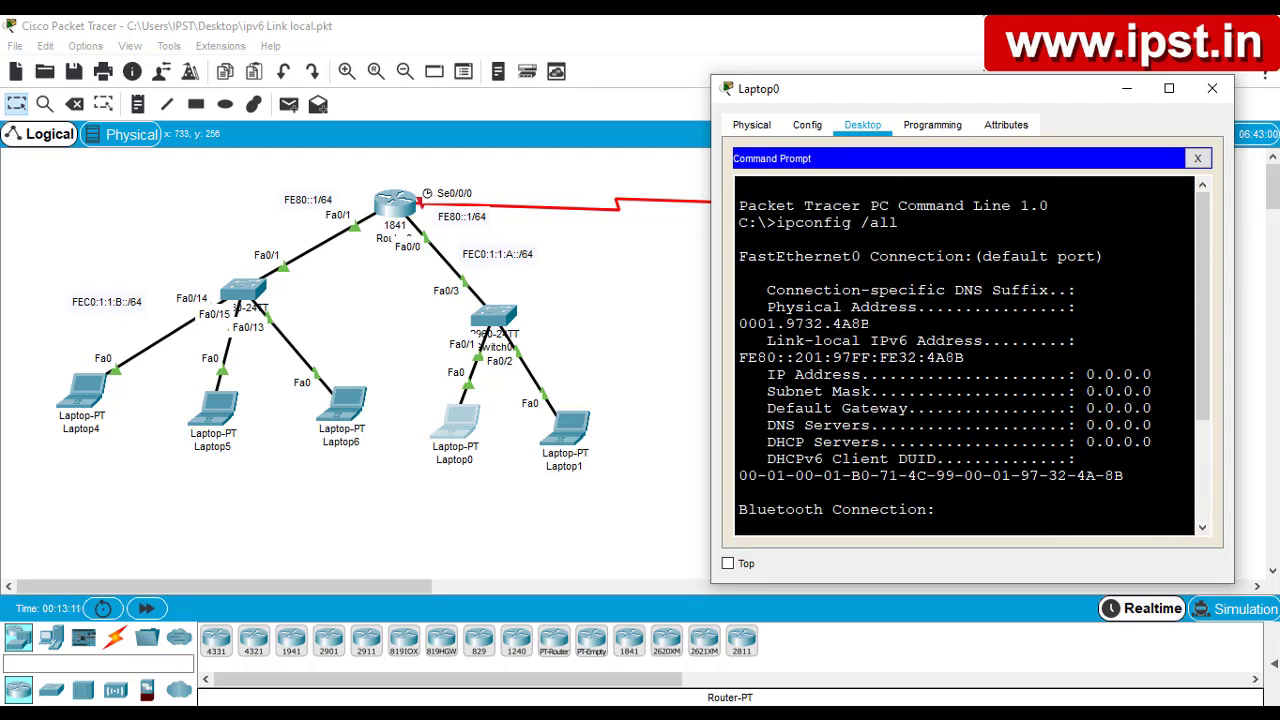
scroll(965, 355, "down", 3)
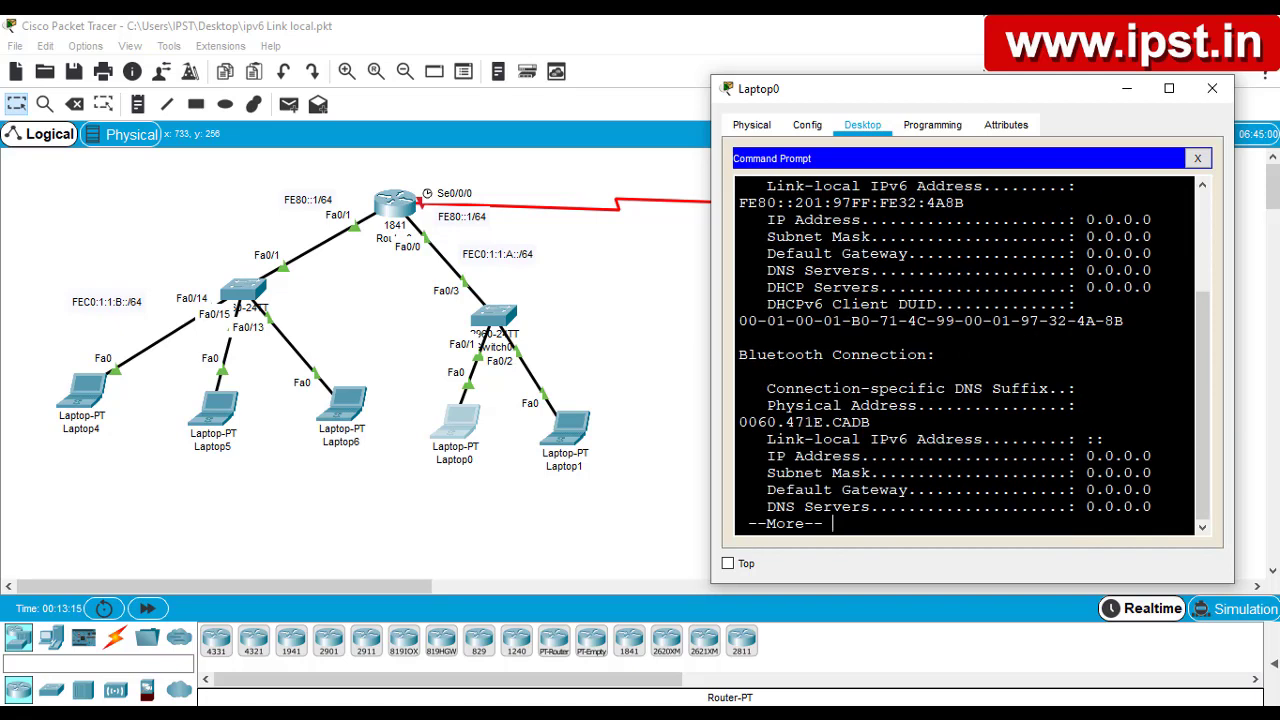
key("Return")
key("Return")
key("Return")
key("Return")
key("Return")
key("Return")
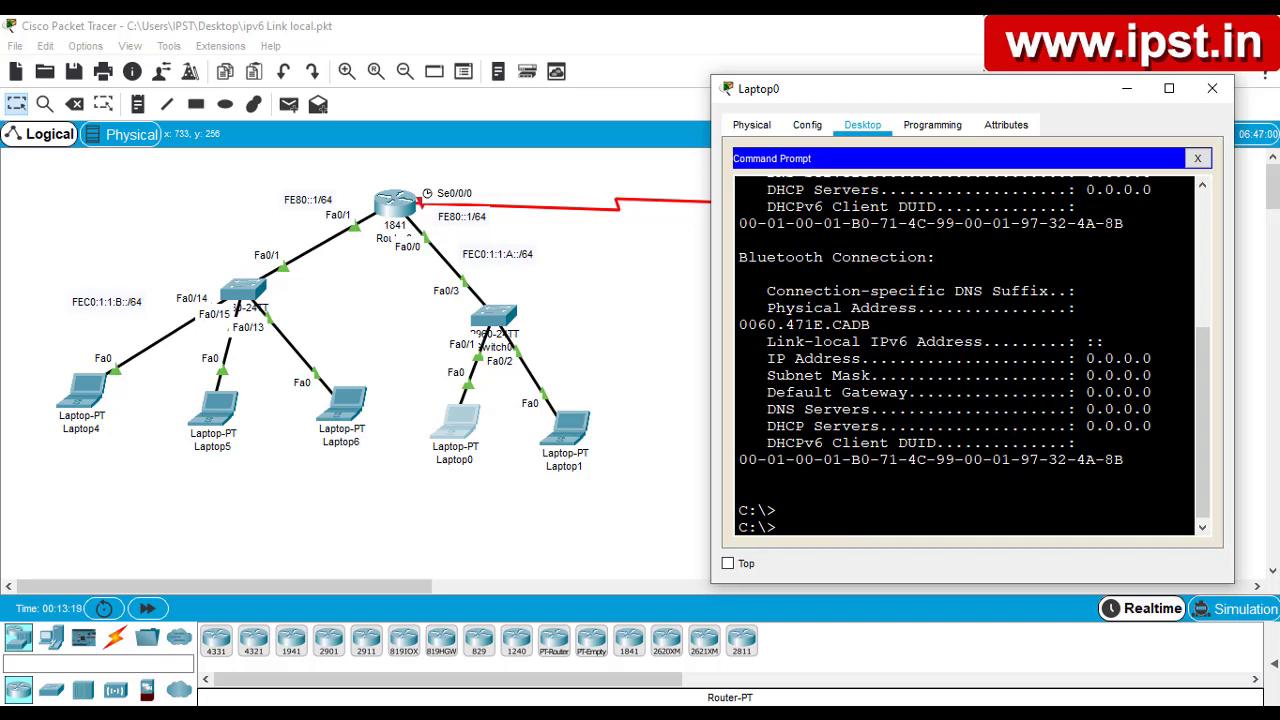
Examine the FastEthernet0 link-local IPv6 address in Laptop0's ipconfig /all output
scroll(965, 355, "up", 1)
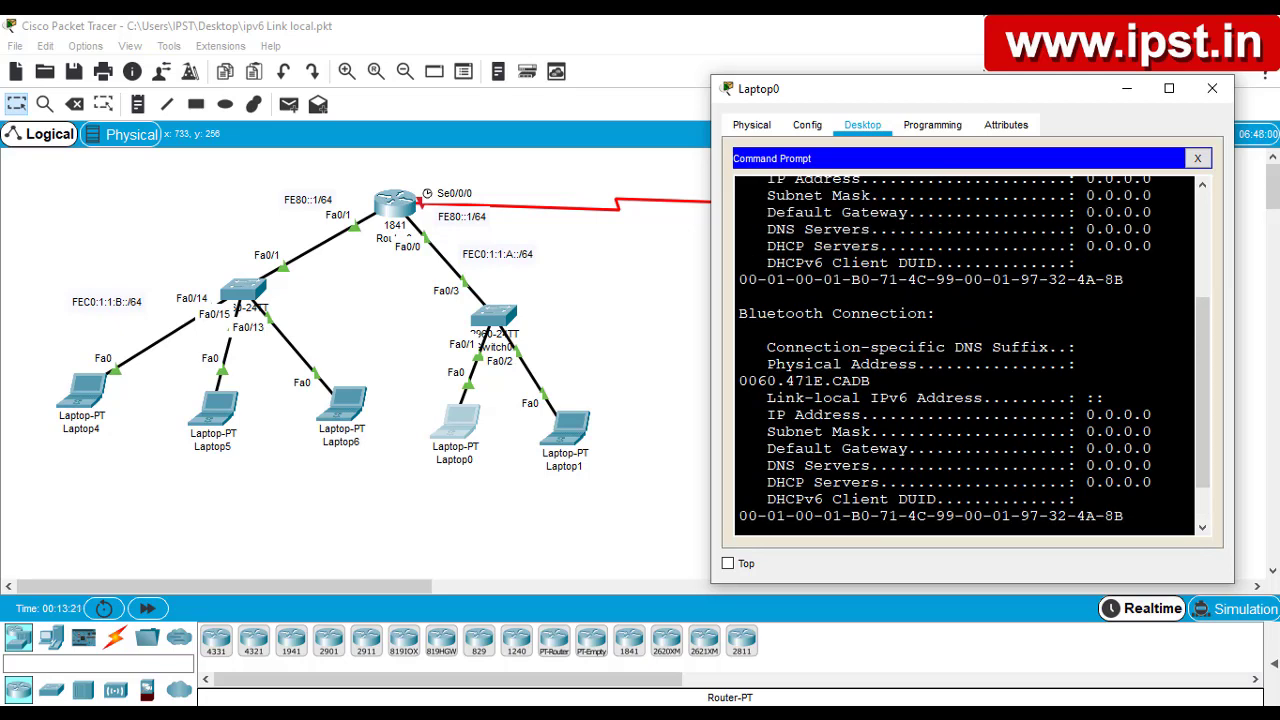
scroll(965, 355, "up", 3)
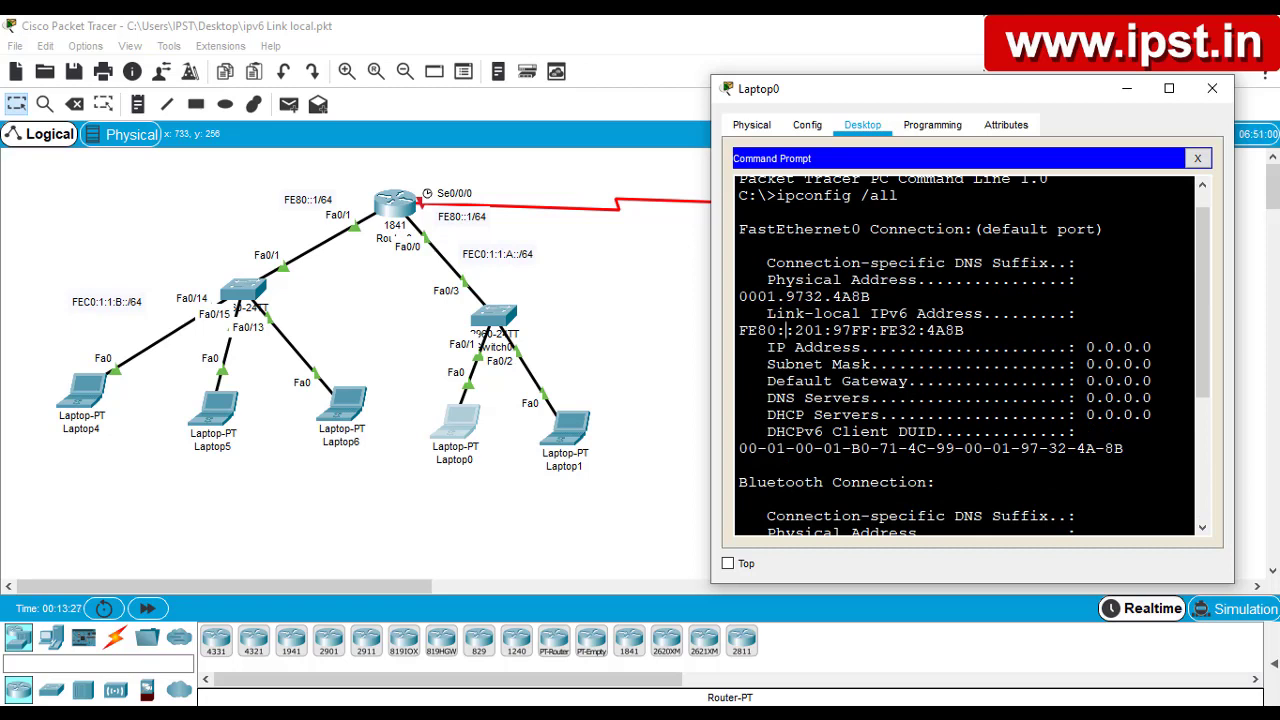
left_click_drag(786, 330, 844, 330)
scroll(898, 364, "up", 1)
scroll(898, 391, "down", 2)
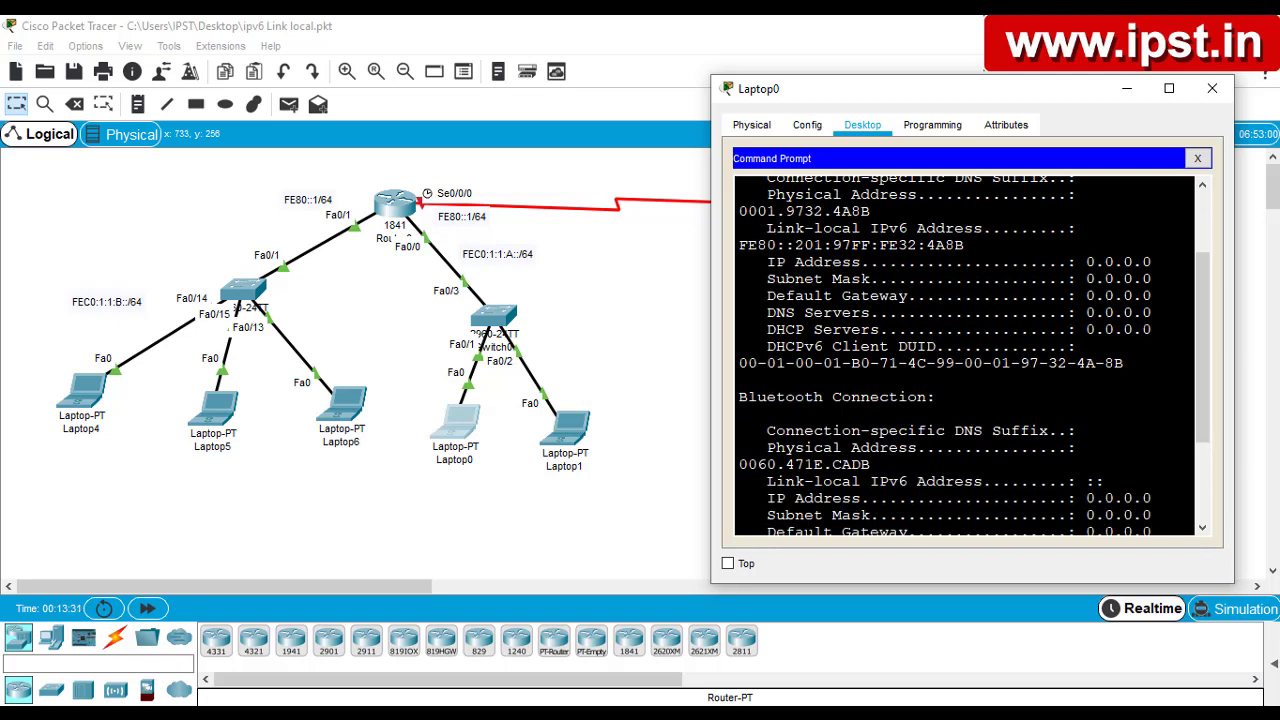
scroll(898, 278, "down", 3)
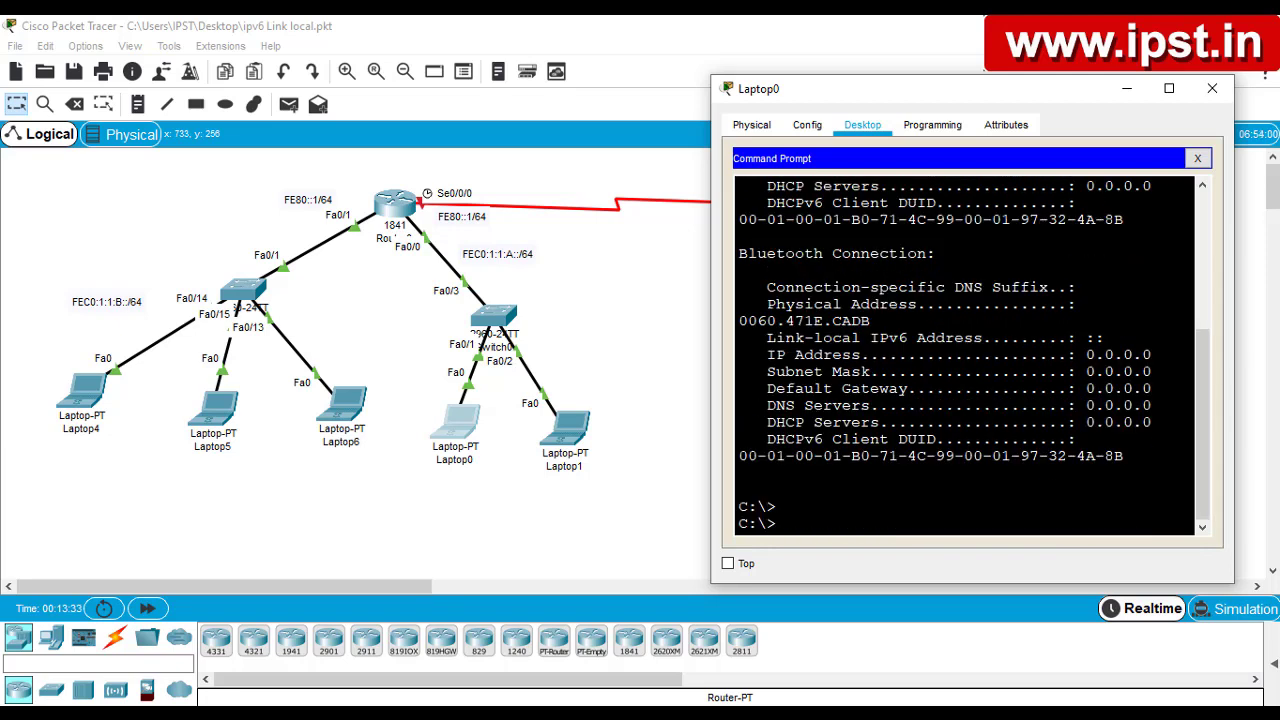
Run ipv6config /all on Laptop0 and examine the FastEthernet0 IPv6 address and default gateway
type("ipv6config /all")
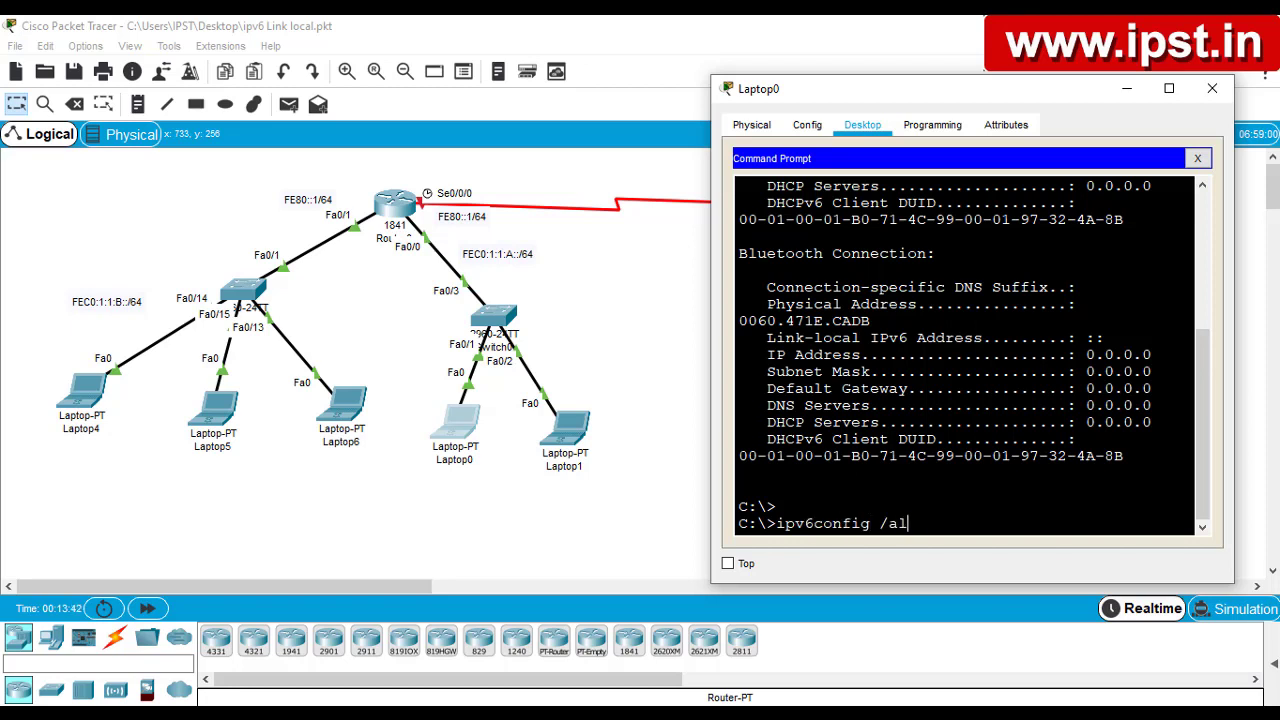
key("Return")
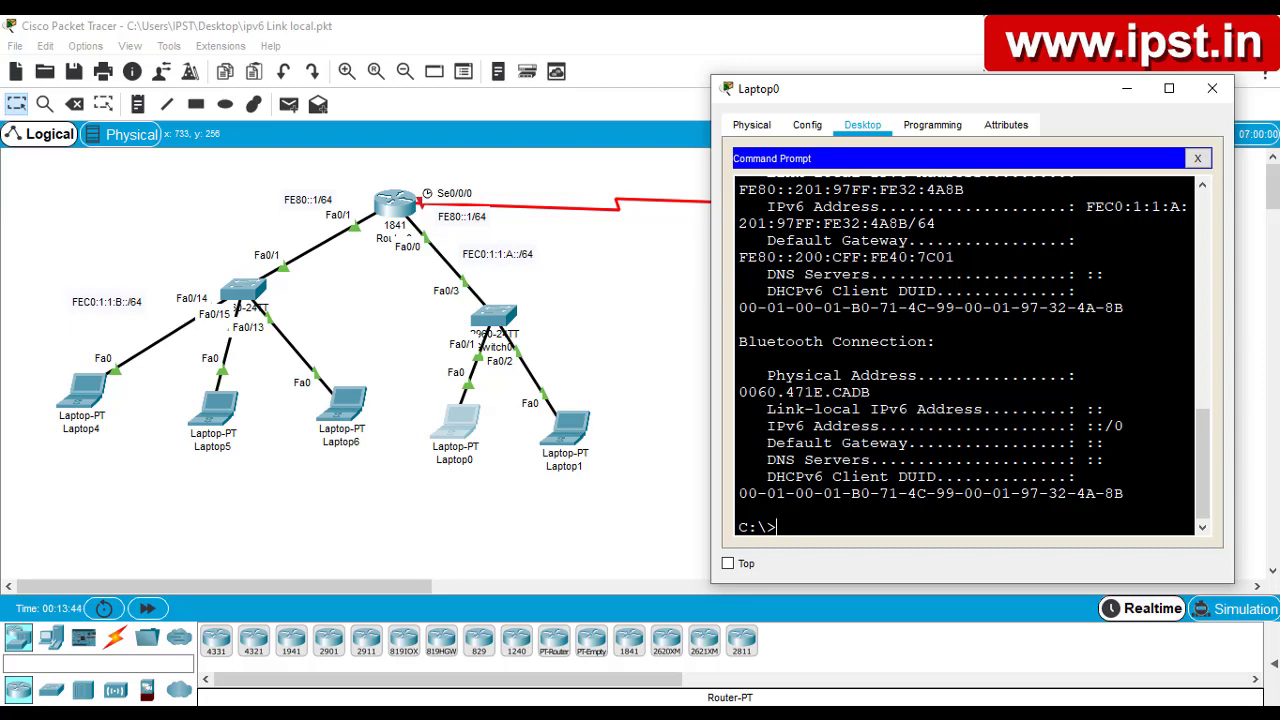
scroll(966, 356, "up", 1)
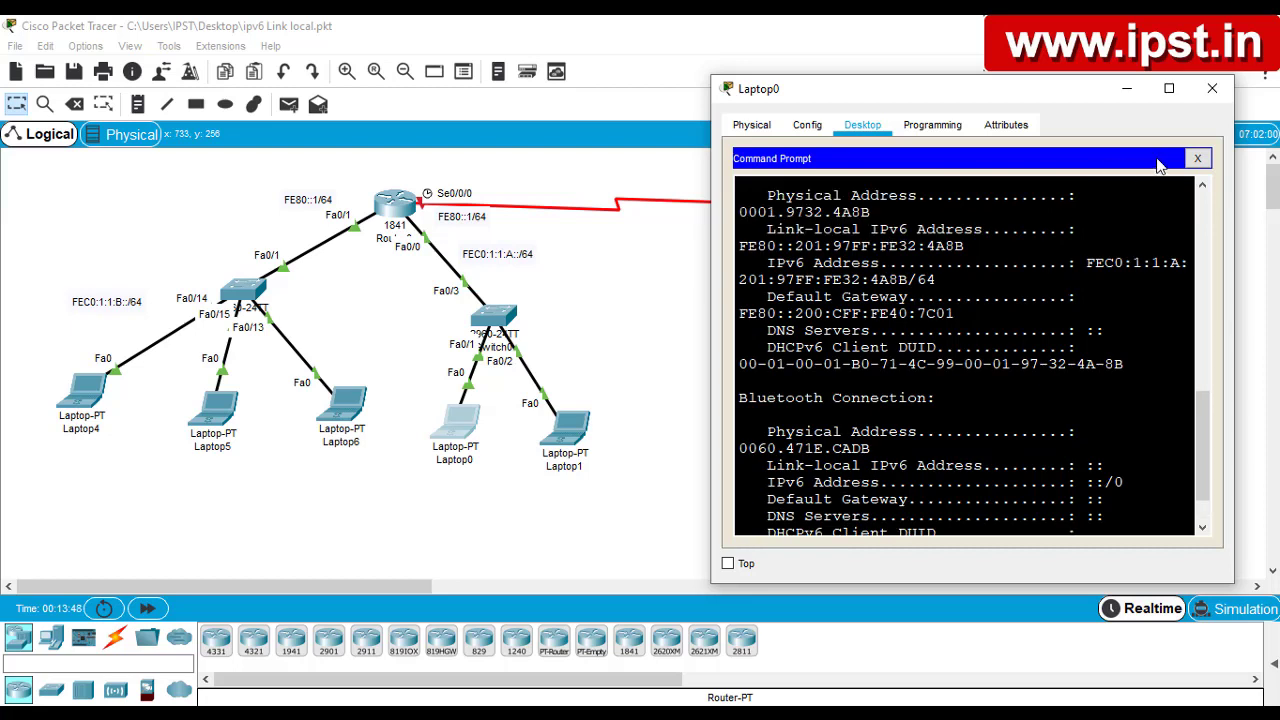
Enlarge Laptop0's command prompt and copy its FastEthernet0 site-local IPv6 address without the /64 prefix length
left_click_drag(1047, 94, 955, 105)
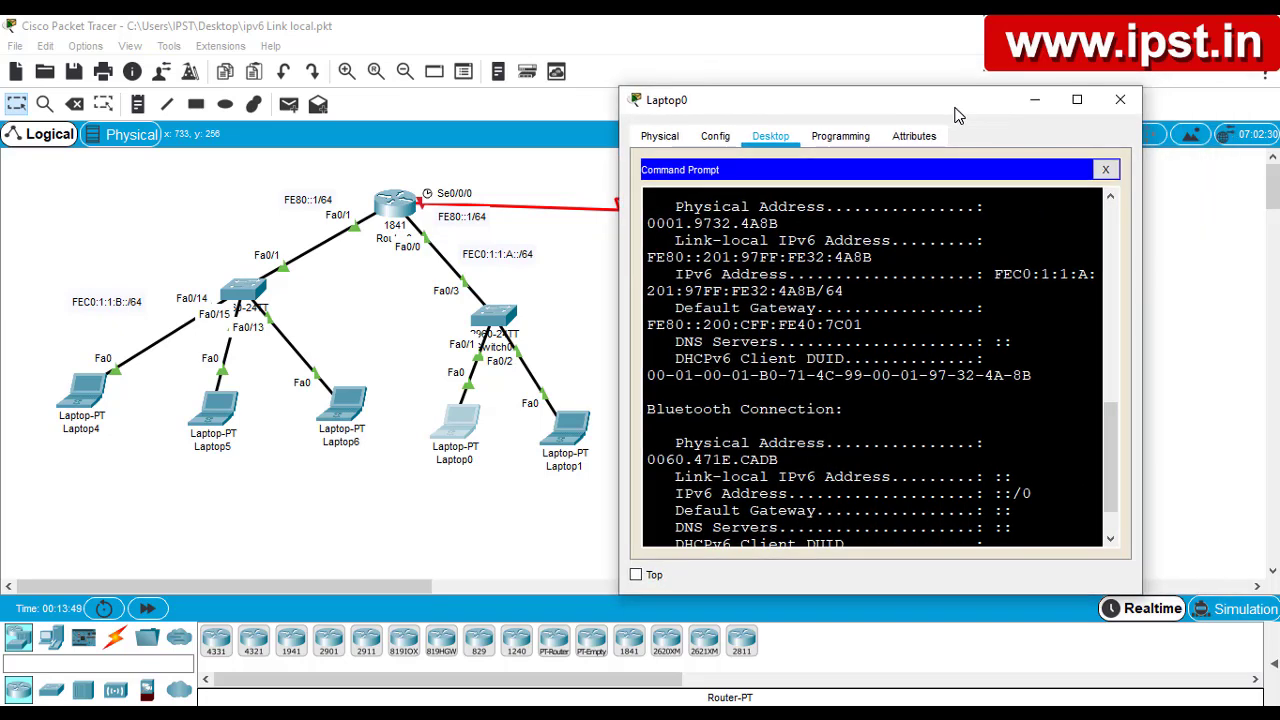
left_click(1078, 104)
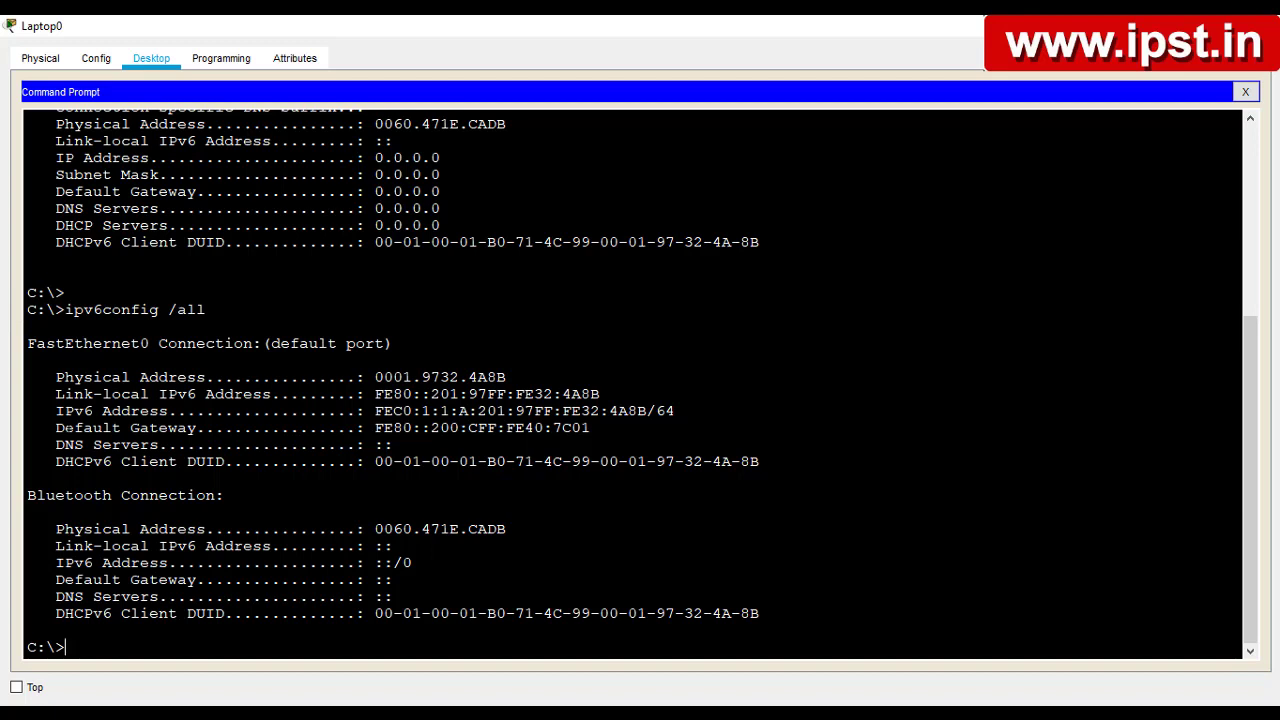
left_click_drag(56, 411, 676, 411)
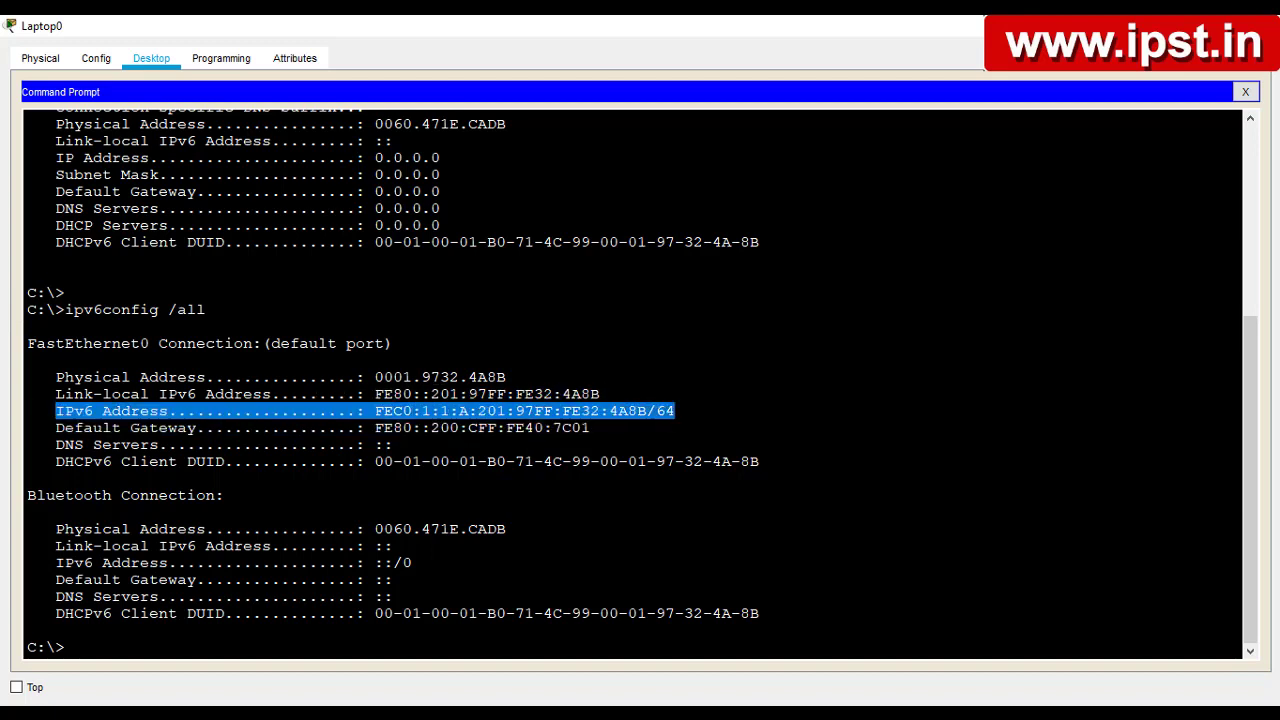
left_click(676, 411)
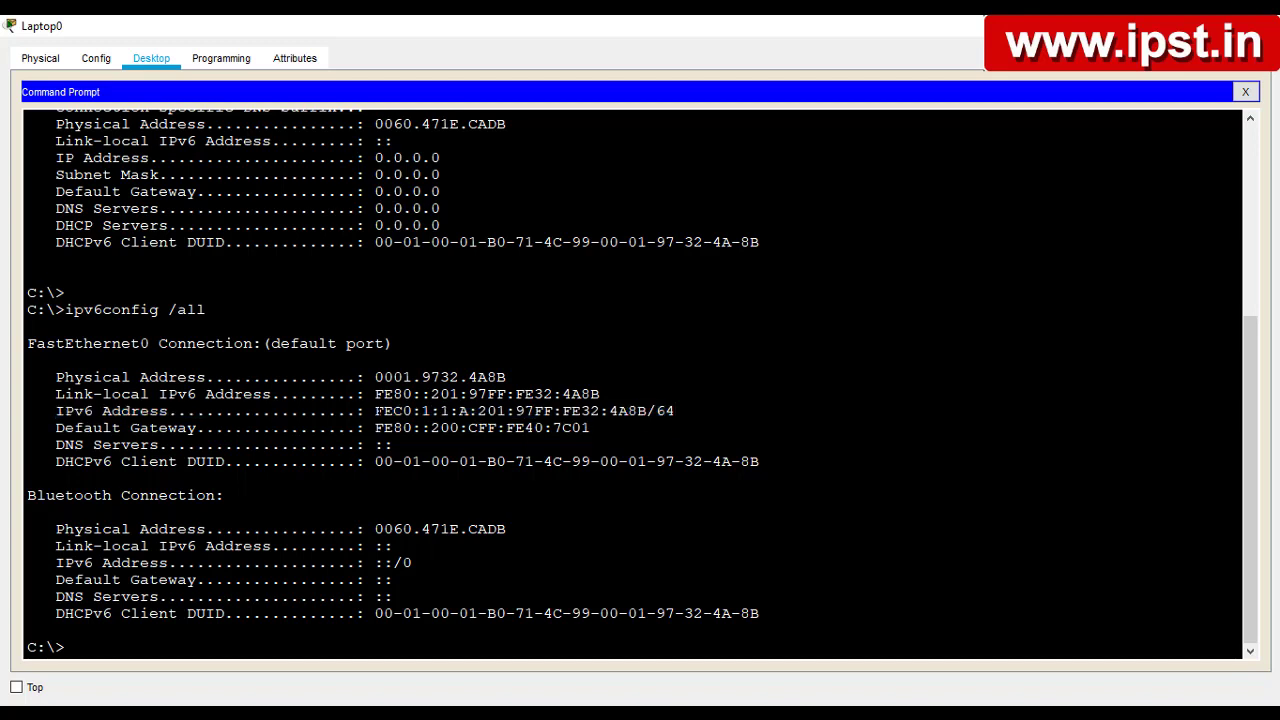
left_click_drag(375, 411, 647, 411)
left_click(647, 411)
left_click_drag(375, 411, 647, 411)
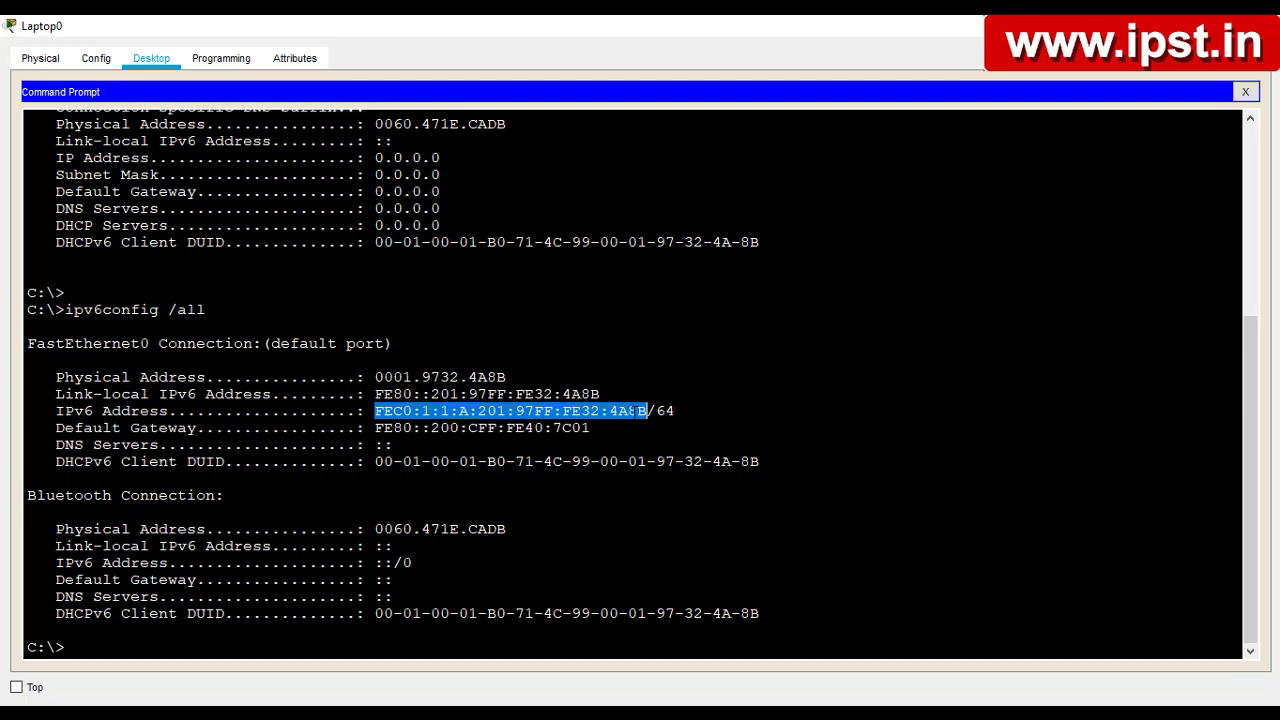
right_click(630, 412)
left_click(652, 424)
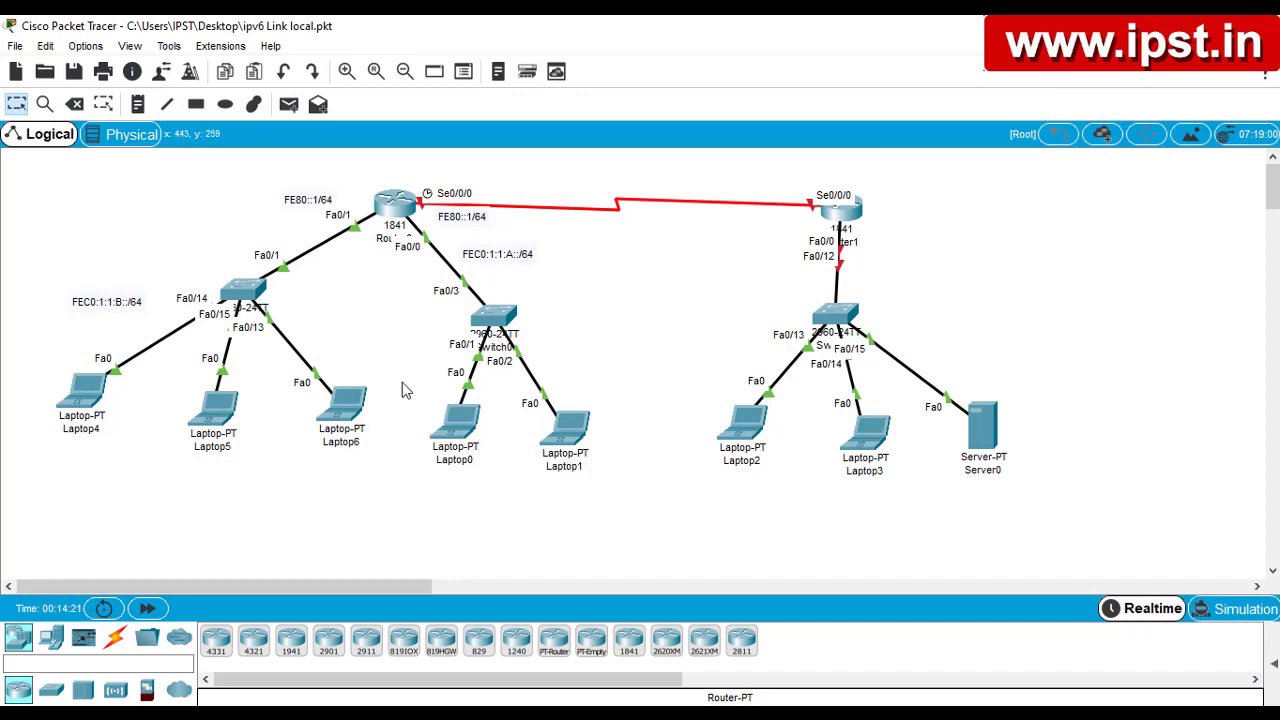
Open Laptop4's command prompt, enlarge it, and ping Laptop0's copied address FEC0:1:1:A:201:97FF:FE32:4A8B
left_click_drag(402, 382, 493, 471)
left_click(493, 478)
left_click(80, 400)
left_click(781, 226)
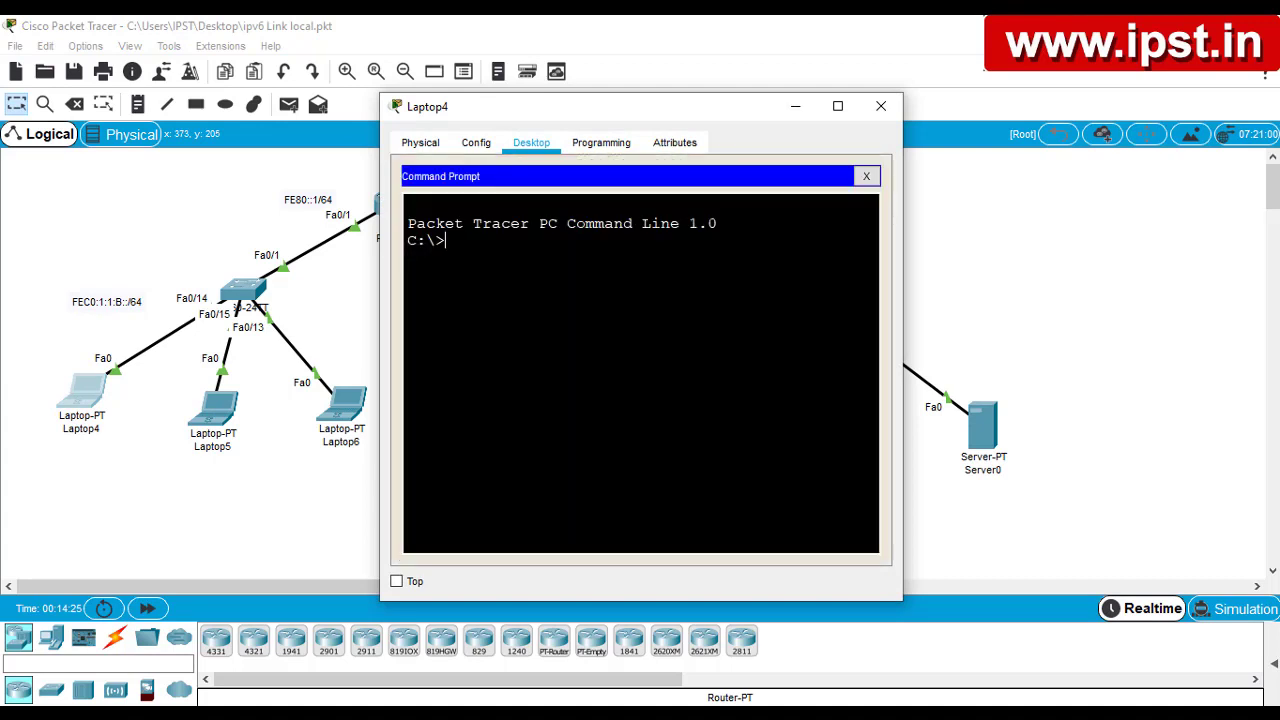
left_click(838, 106)
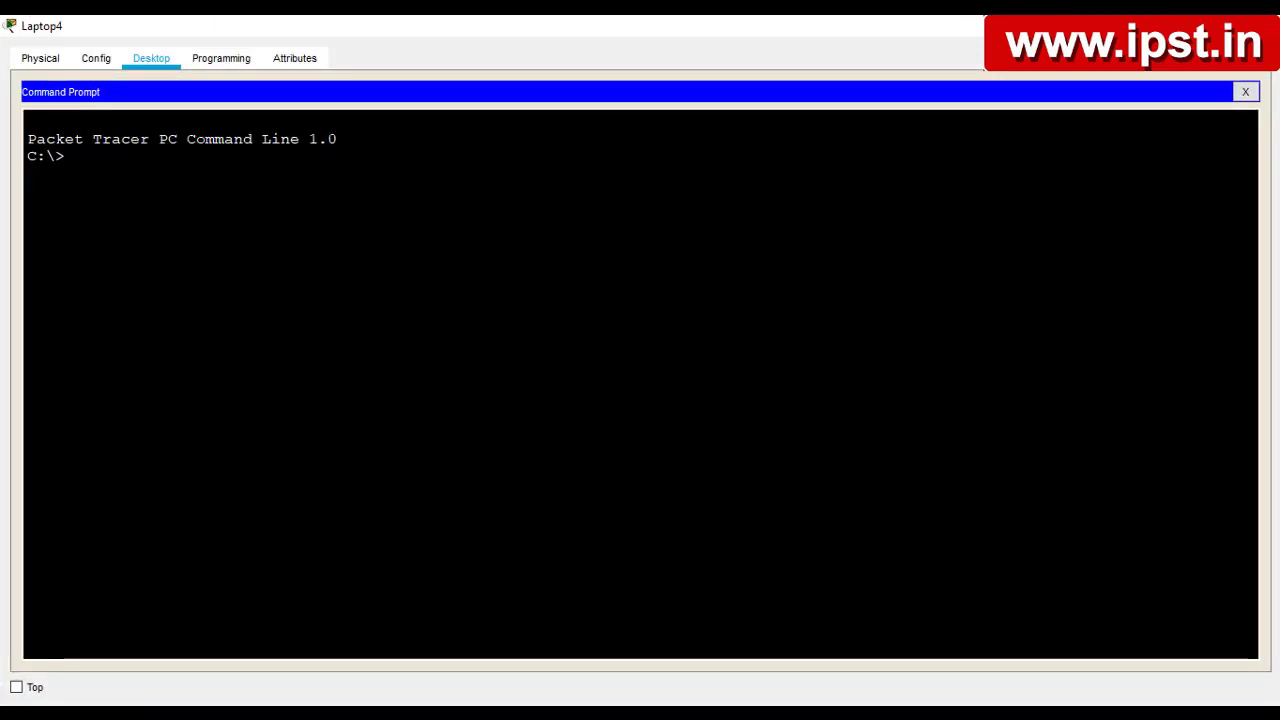
type("ping")
right_click(128, 154)
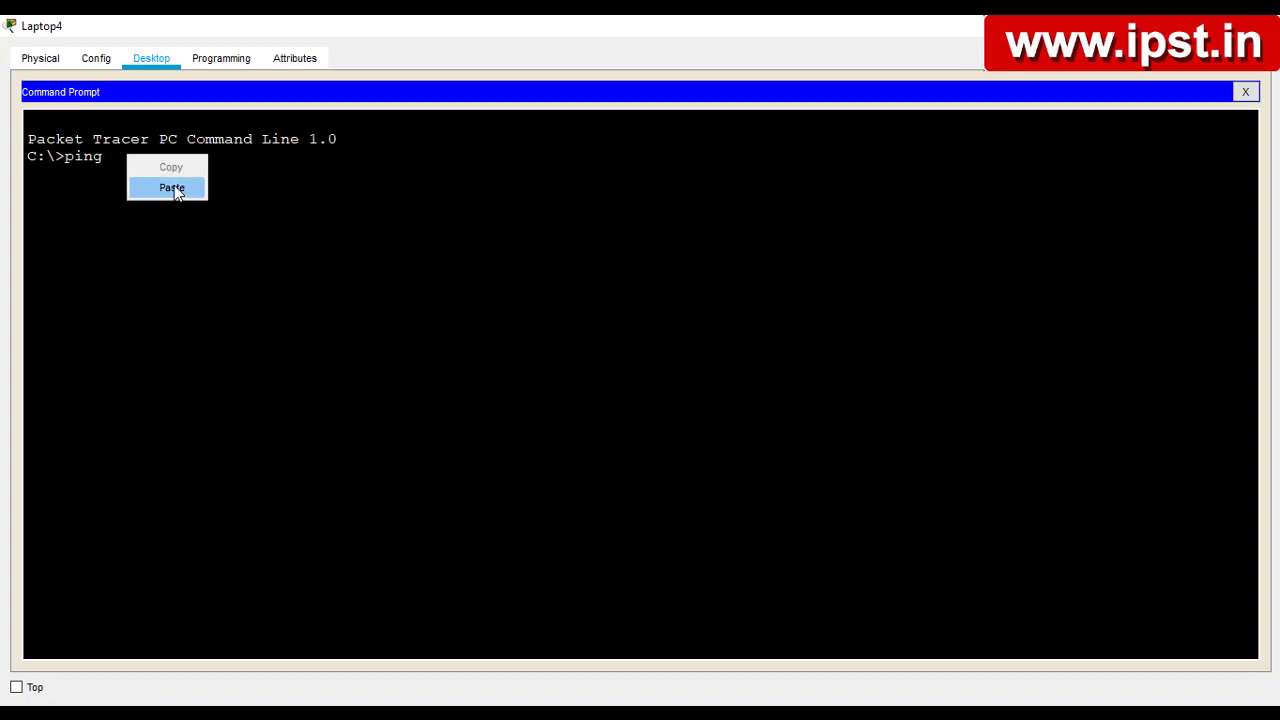
left_click(174, 191)
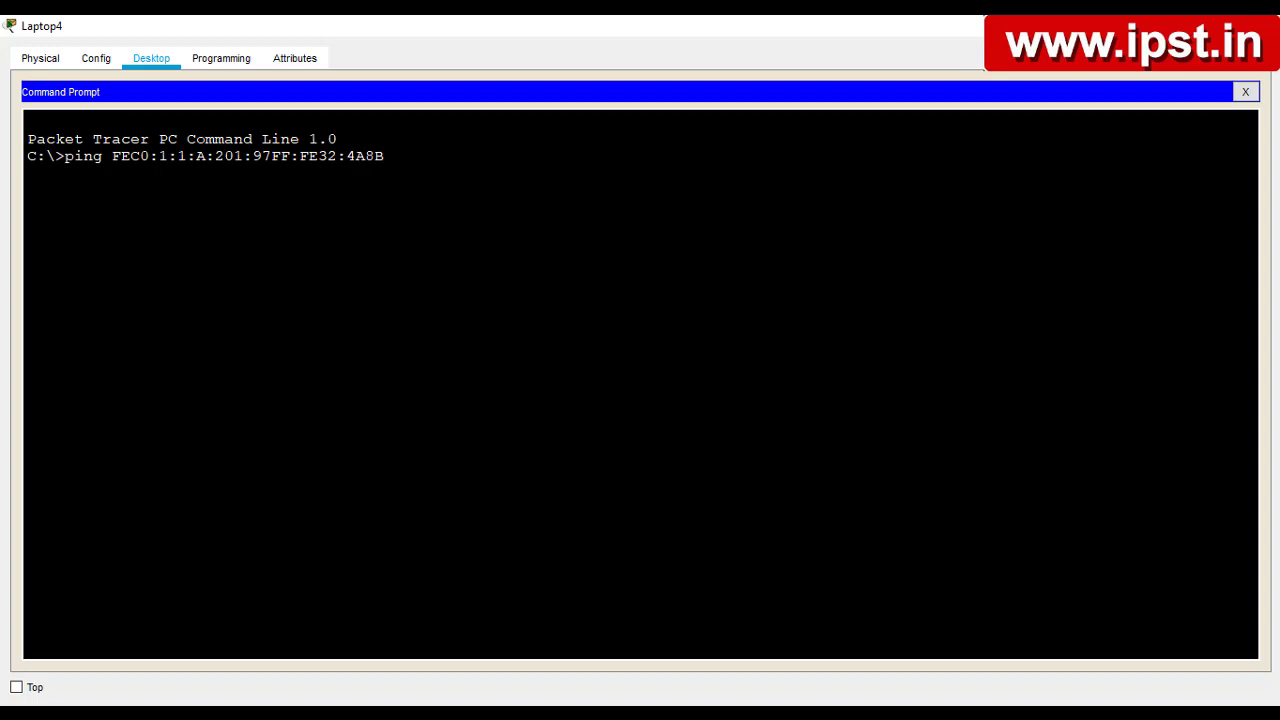
key("Return")
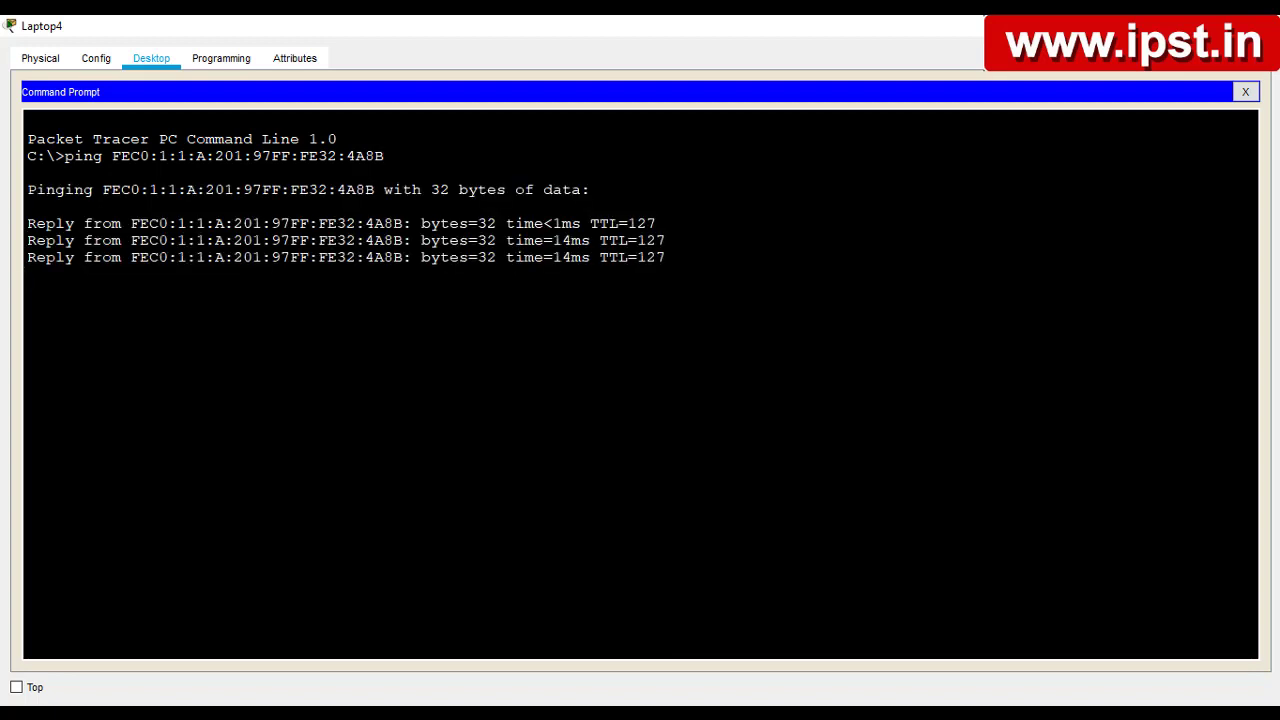
Check the packet loss in Laptop4's ping statistics, then close the command prompt and the Laptop4 window
left_click_drag(188, 325, 459, 342)
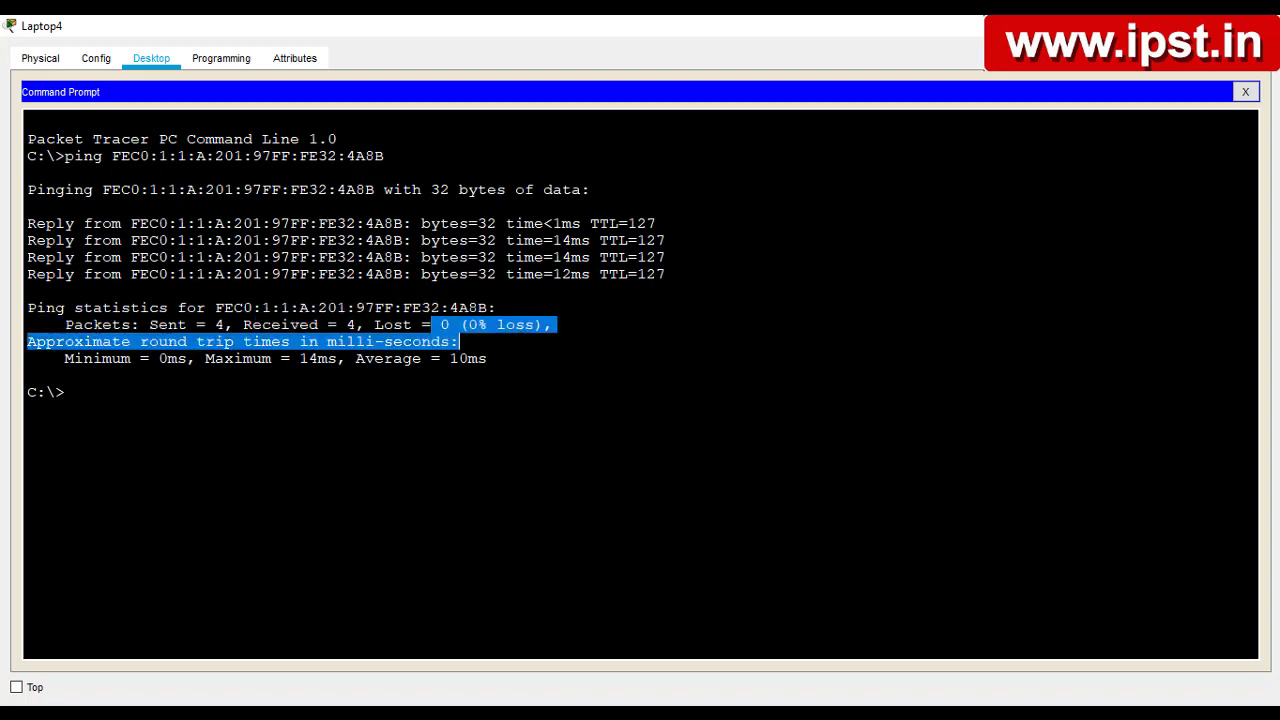
left_click(66, 392)
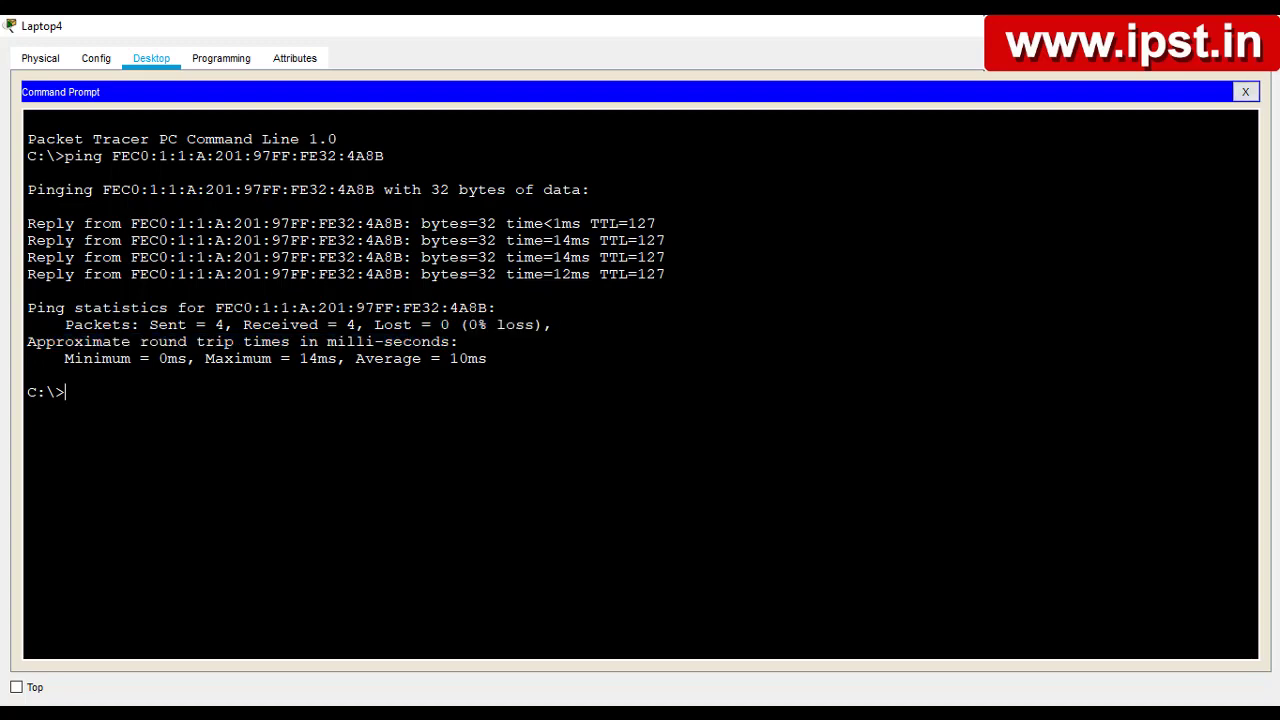
left_click(1246, 93)
left_click(1256, 27)
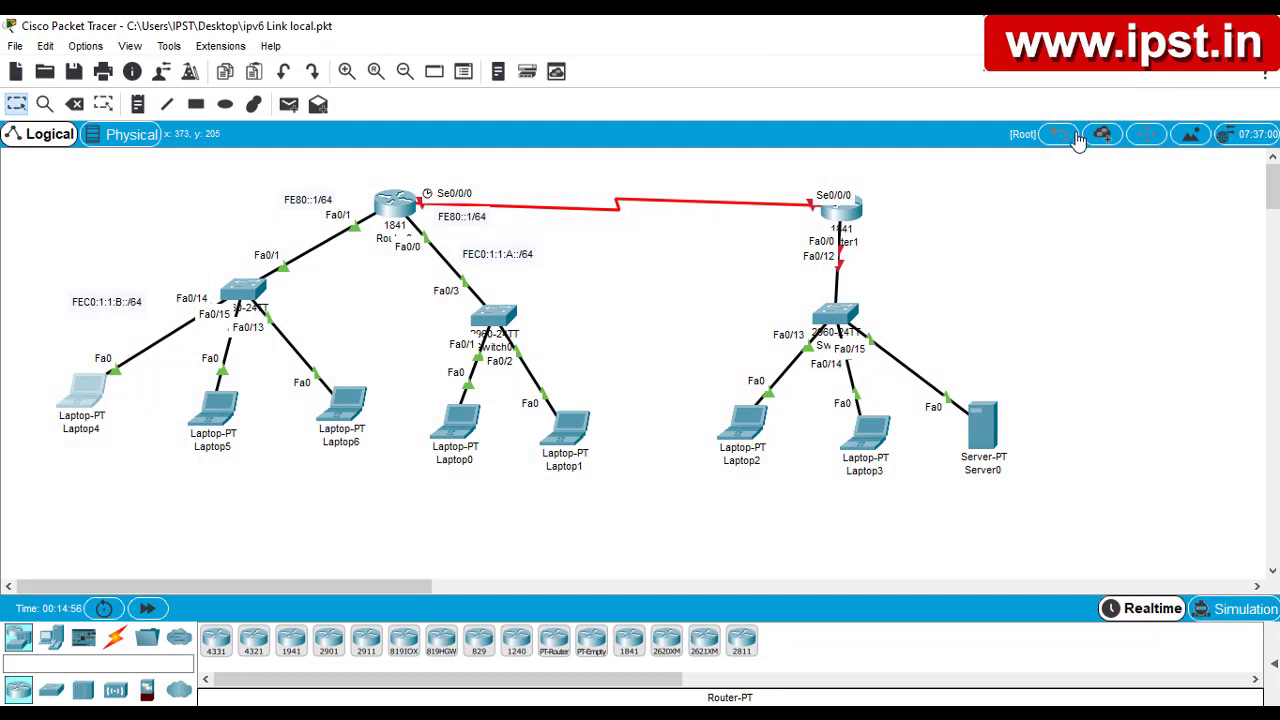
left_click(676, 339)
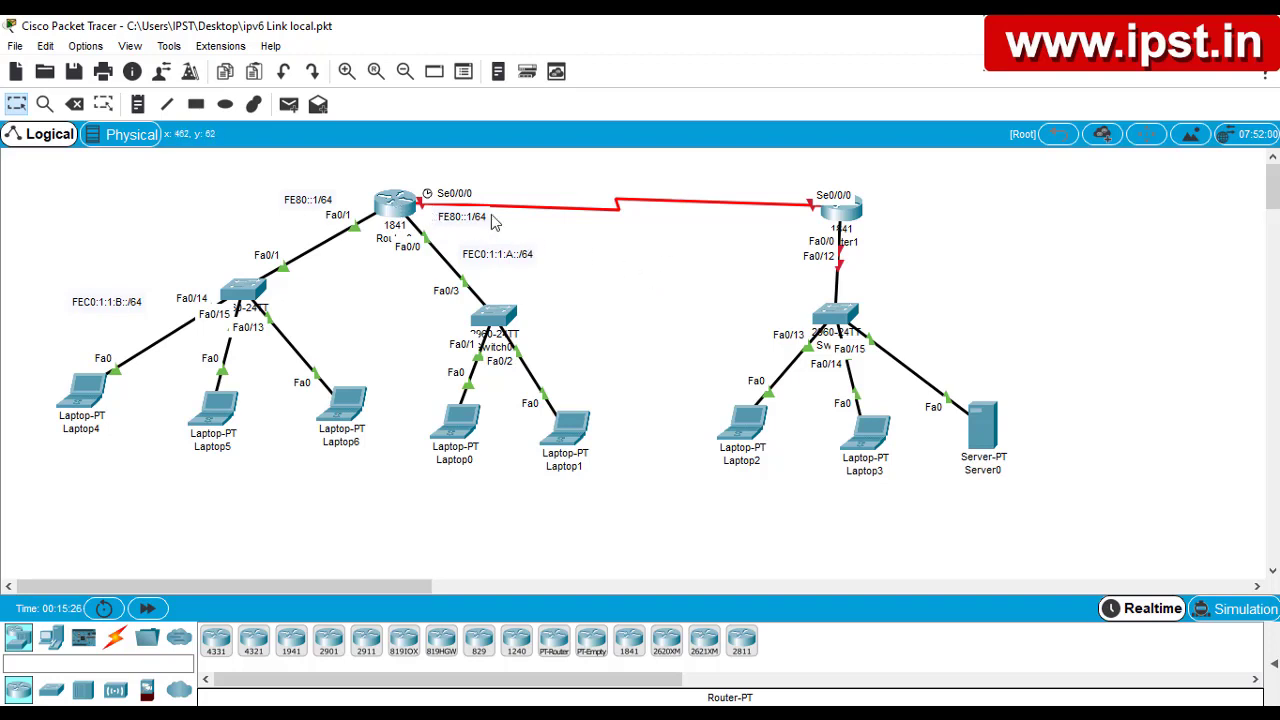
left_click(138, 104)
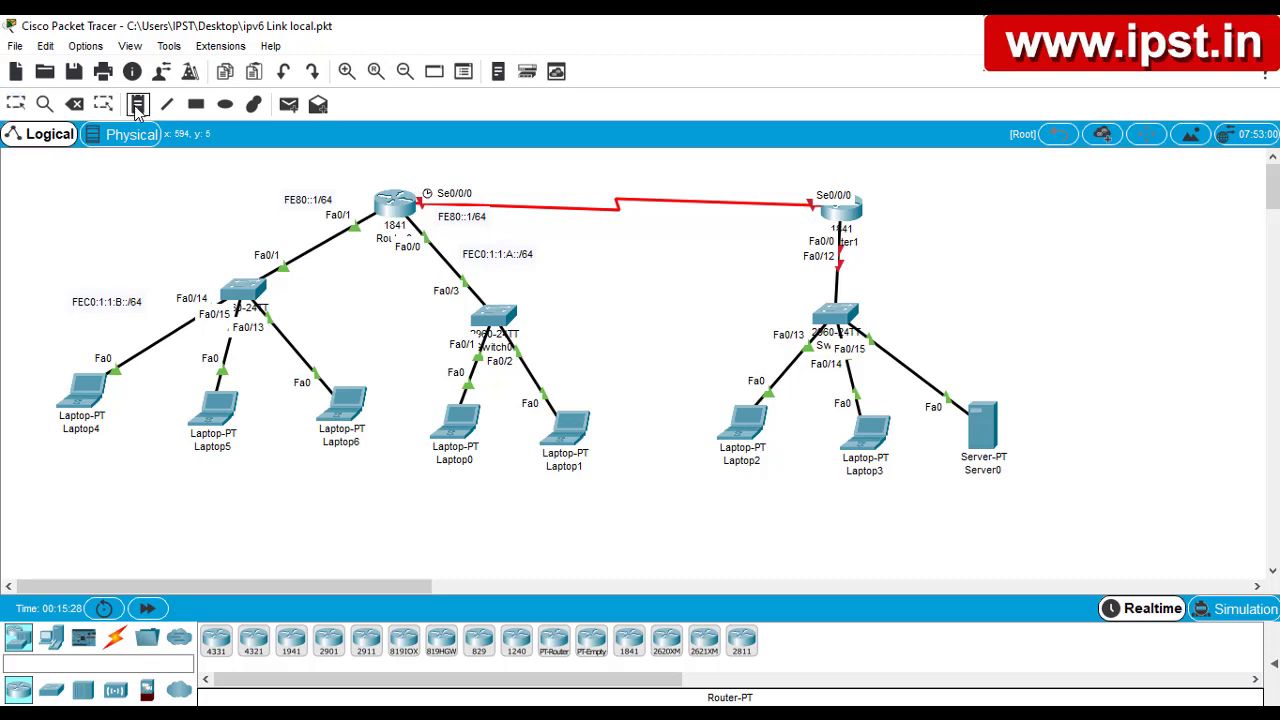
left_click(525, 177)
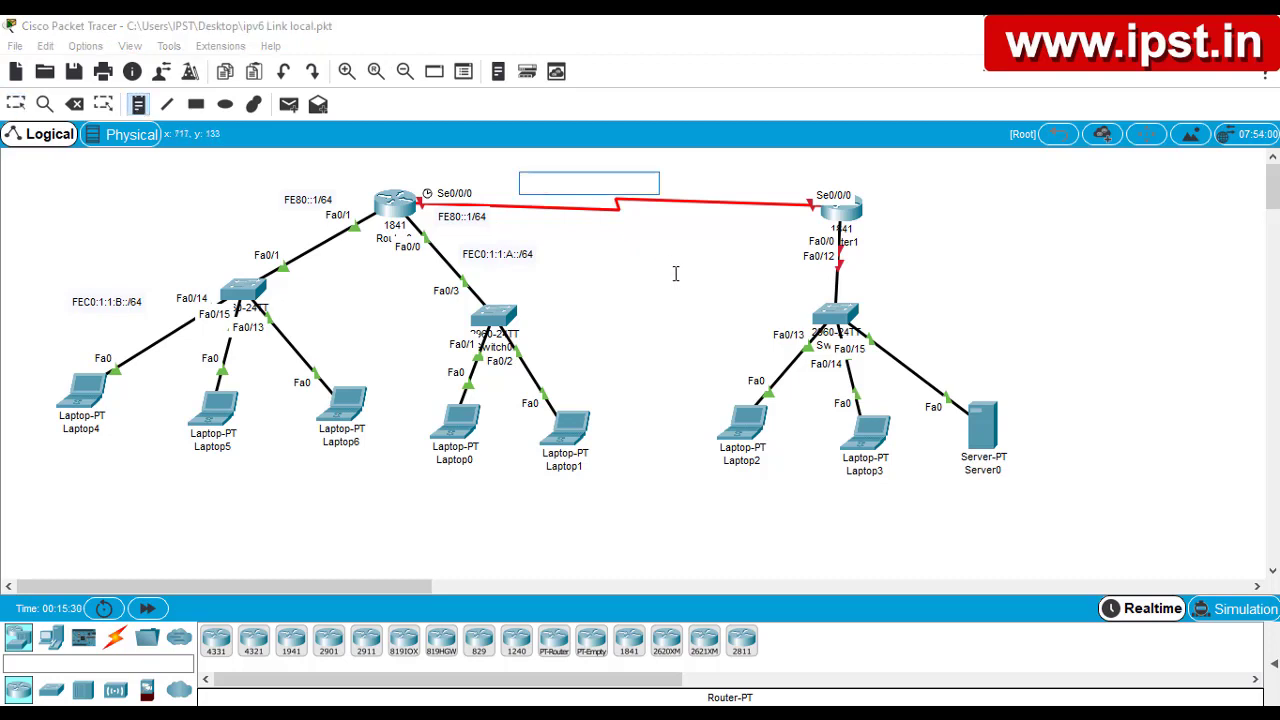
left_click(165, 264)
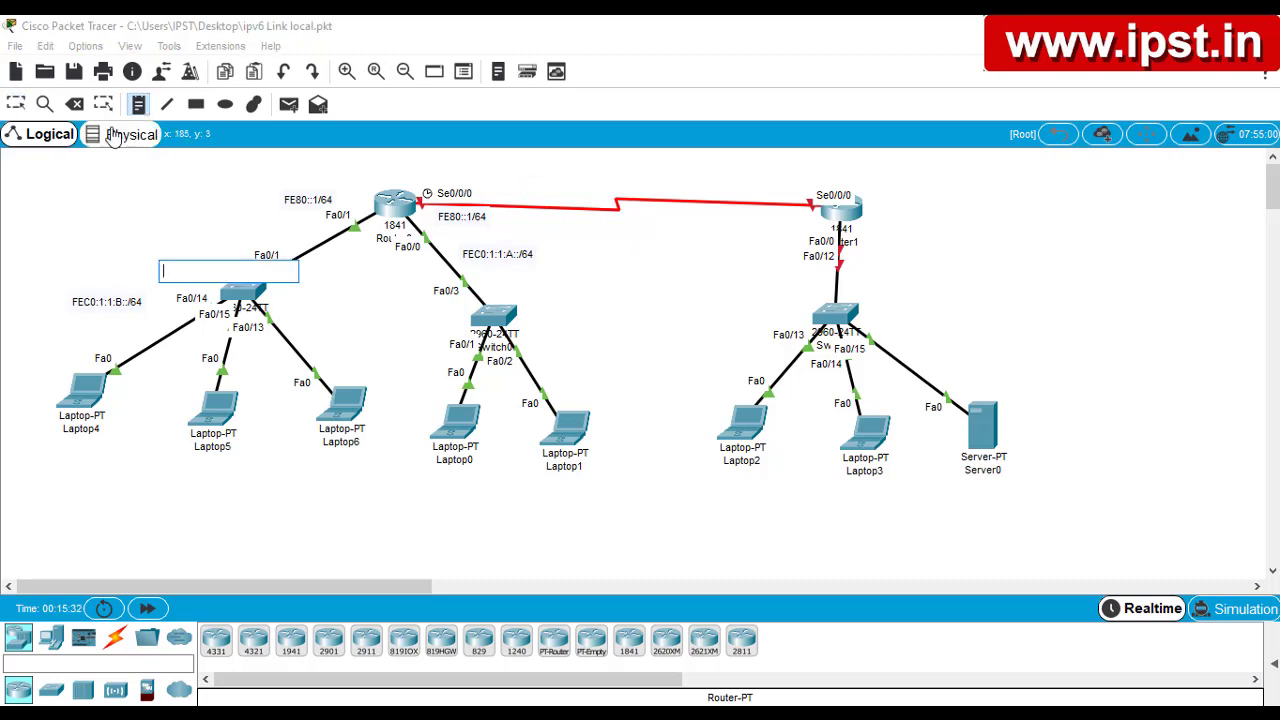
left_click(22, 107)
Copy the FEC0:1:1:B::/64 label into a new note above the serial link between the routers and change it to FEC0:1:1:C::/64
double_click(112, 306)
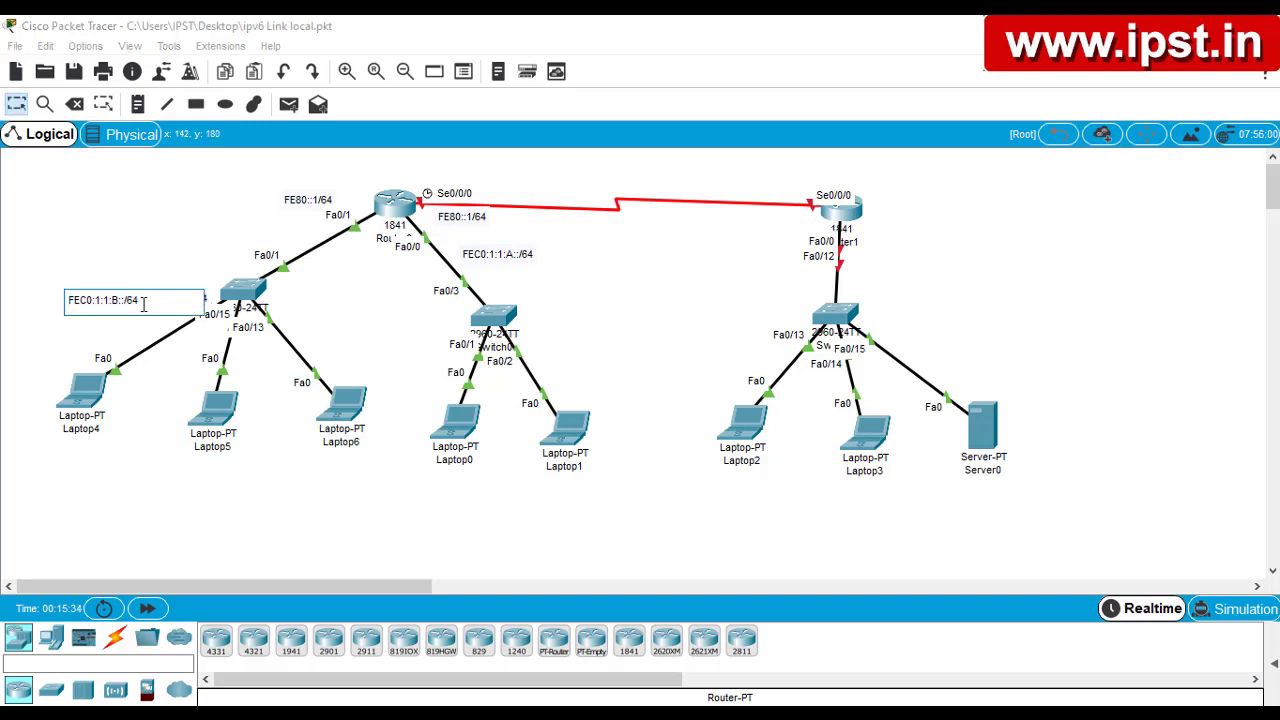
left_click_drag(145, 300, 30, 282)
key("ctrl+c")
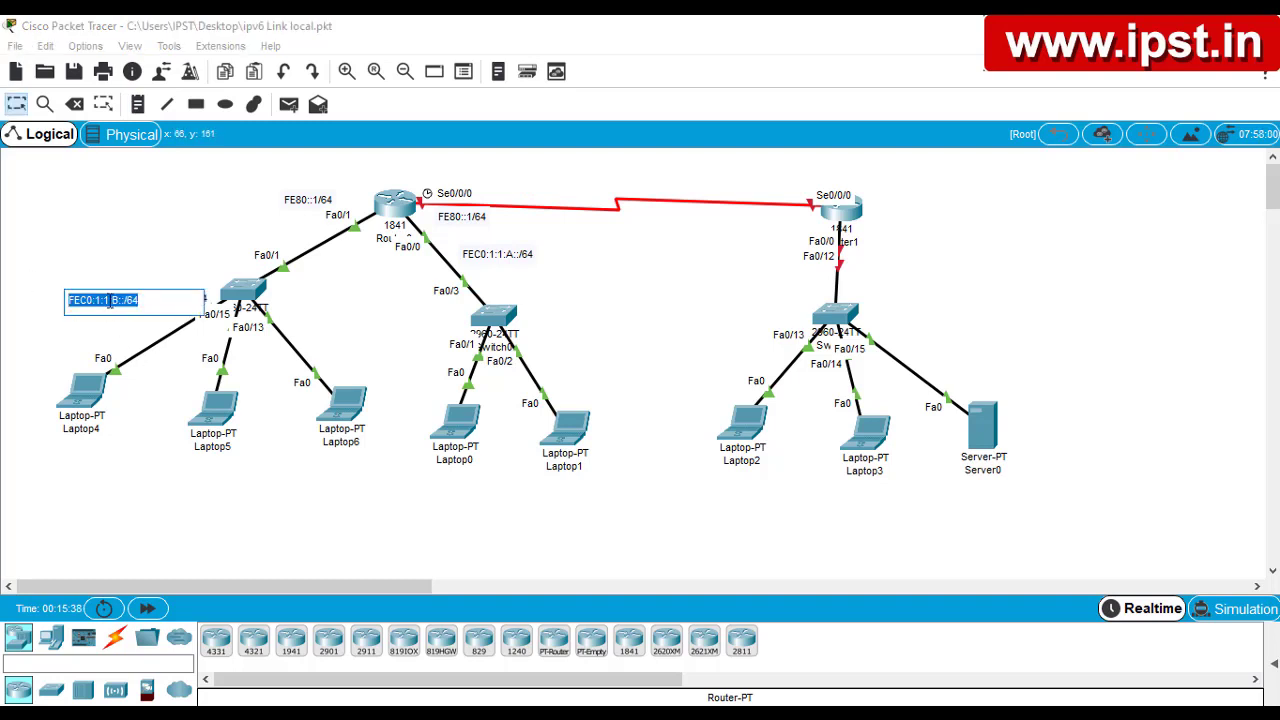
left_click(185, 168)
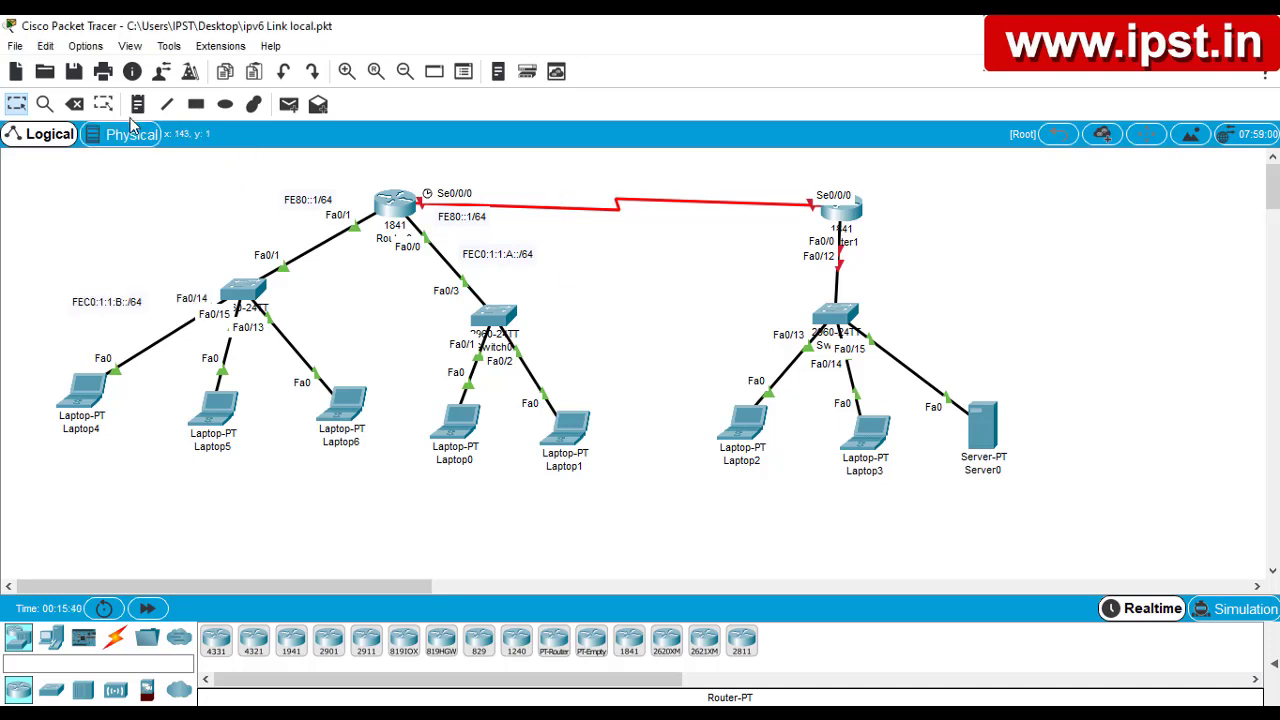
left_click(138, 104)
left_click(552, 183)
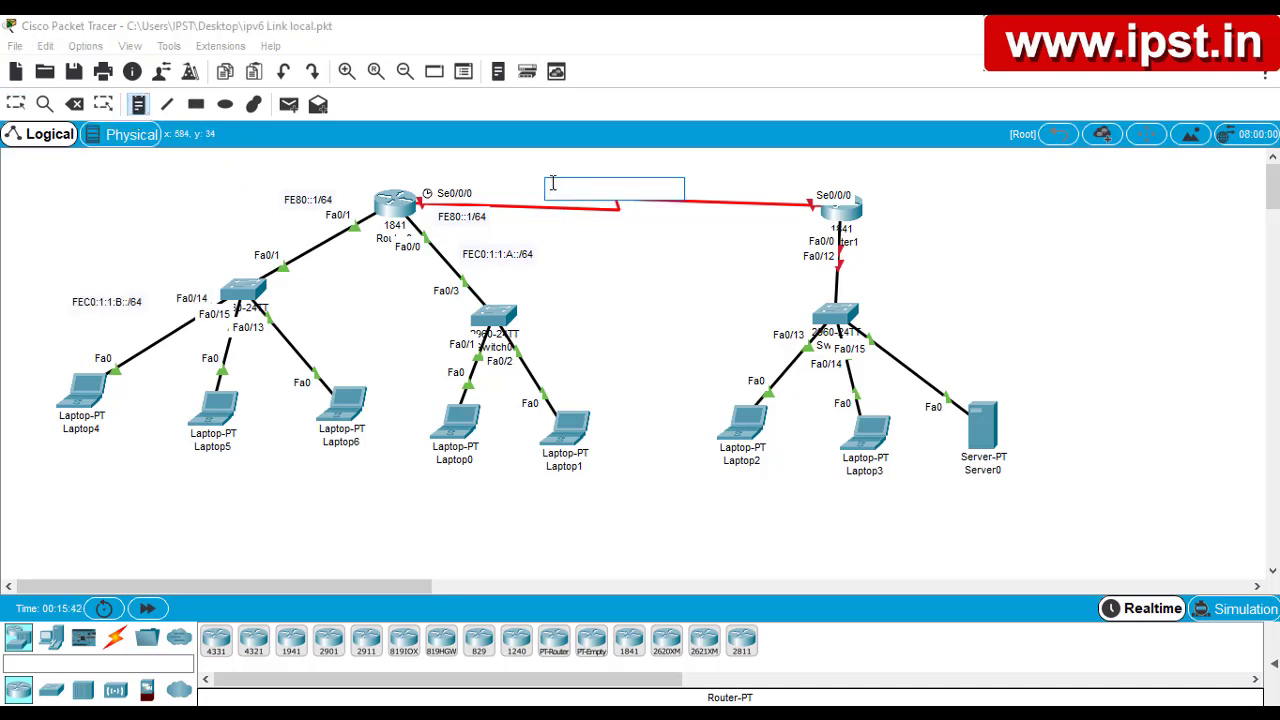
key("ctrl+v")
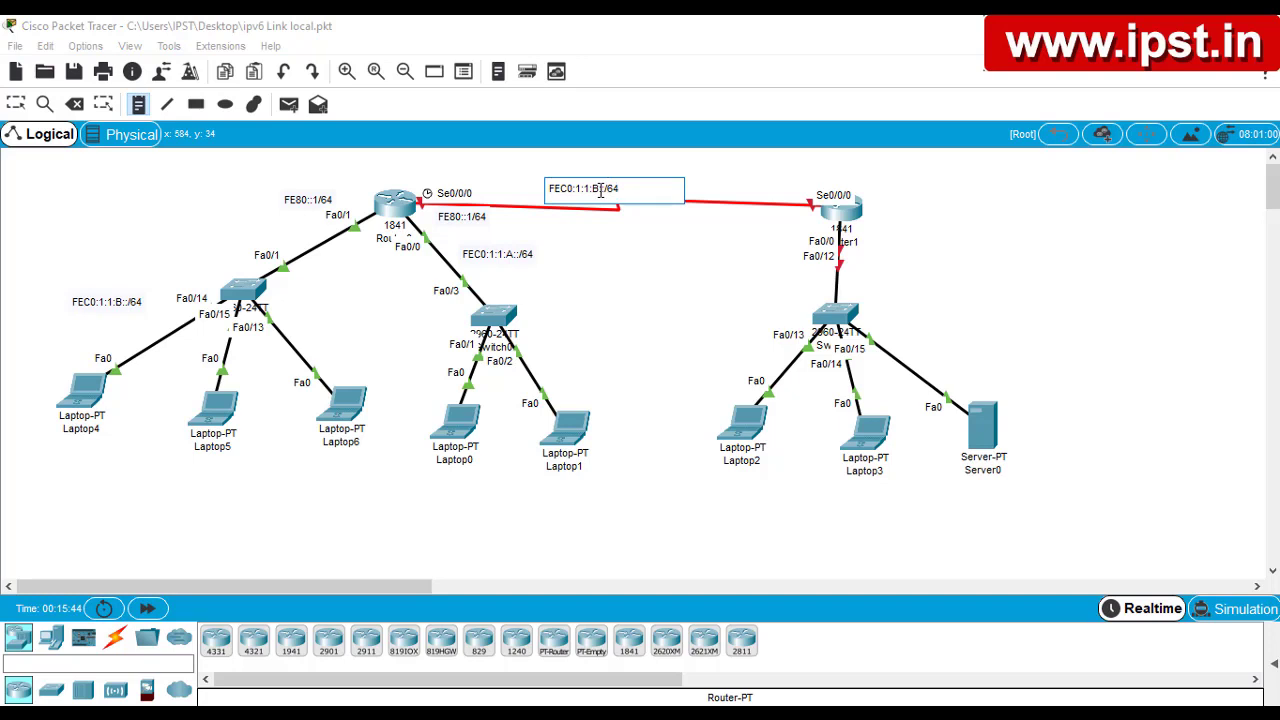
left_click(600, 190)
key("BackSpace")
type("C")
left_click(686, 310)
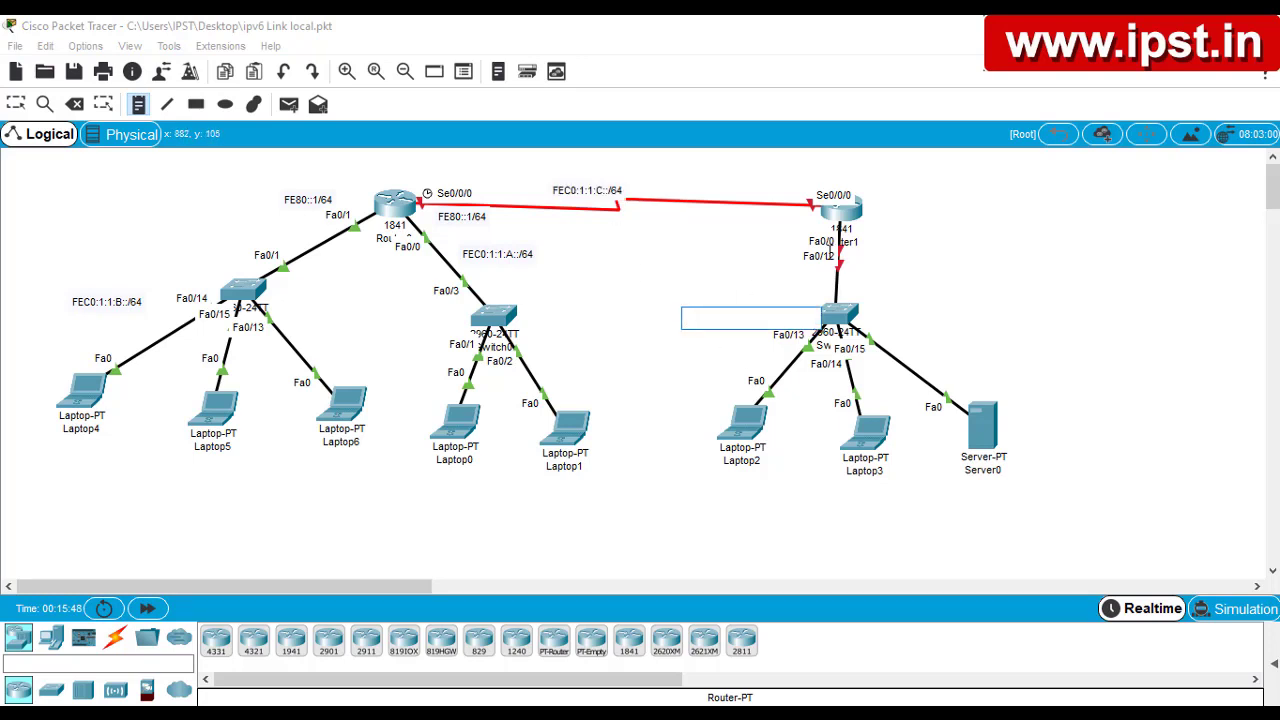
Add an FEC0:1:1:D::/64 note beside Router1's Fa0/0 link and move the FEC0:1:1:C::/64 note clear of the serial link
left_click(880, 267)
key("ctrl+v")
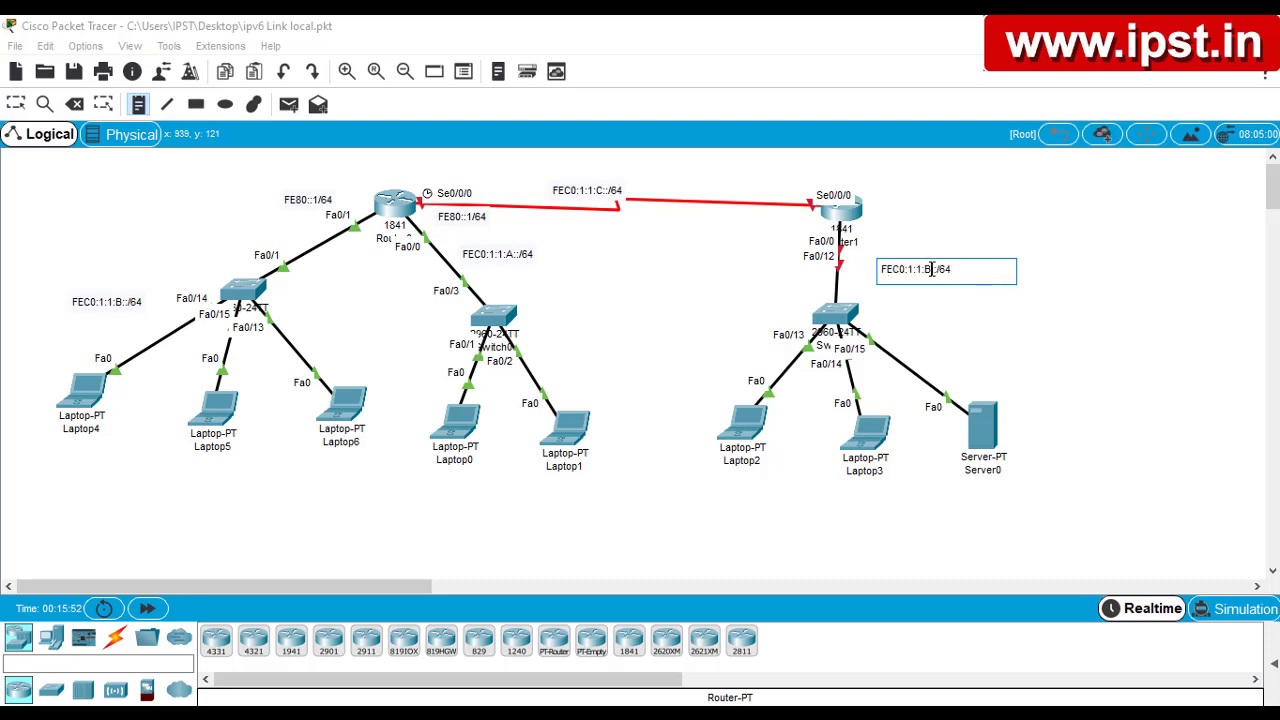
key("BackSpace")
type("D")
left_click(1038, 326)
left_click(62, 186)
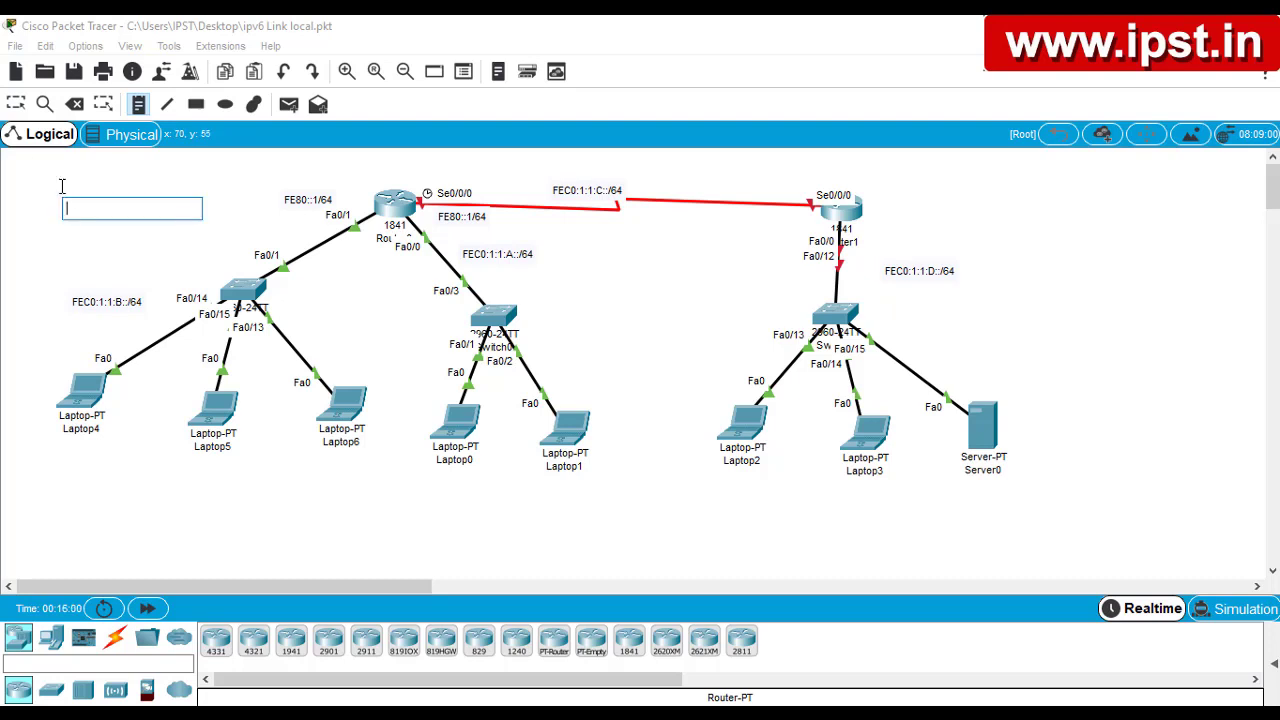
left_click(16, 104)
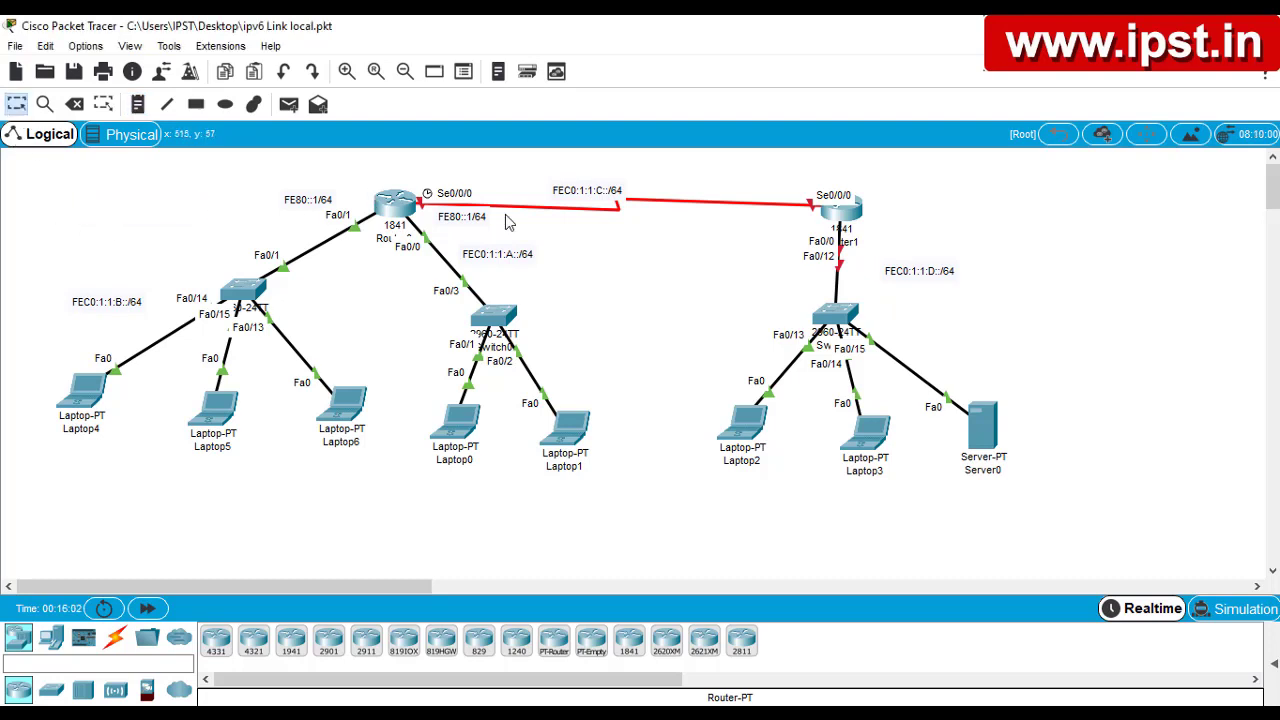
mouse_move(590, 190)
left_mouse_down()
mouse_move(633, 168)
mouse_move(600, 182)
left_mouse_up()
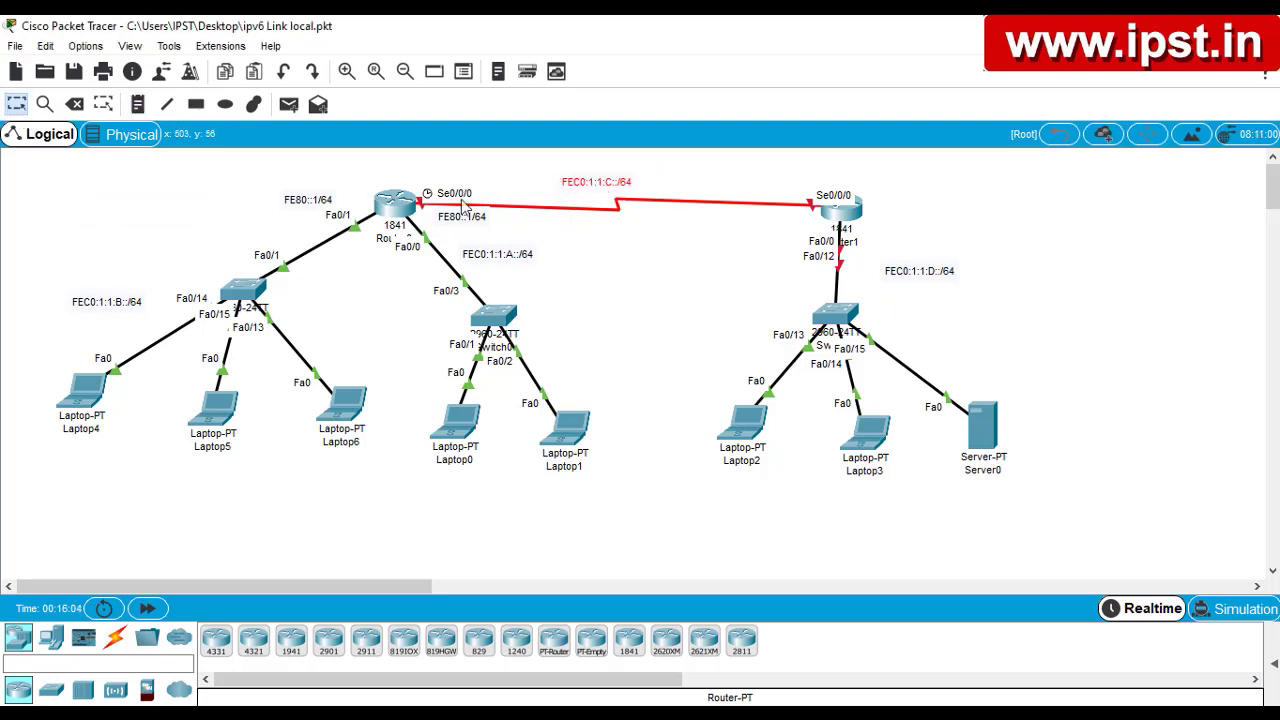
Open Router0's CLI and leave global configuration mode for the privileged prompt
left_click(396, 206)
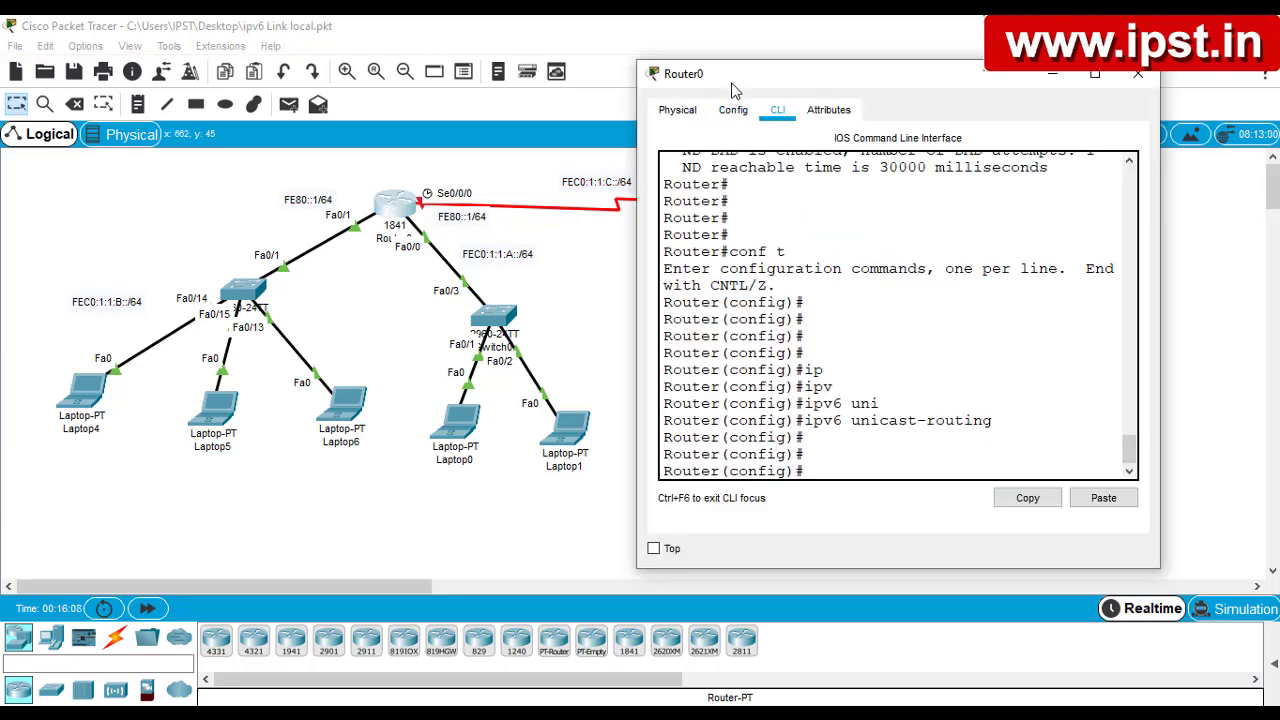
left_click_drag(731, 83, 724, 82)
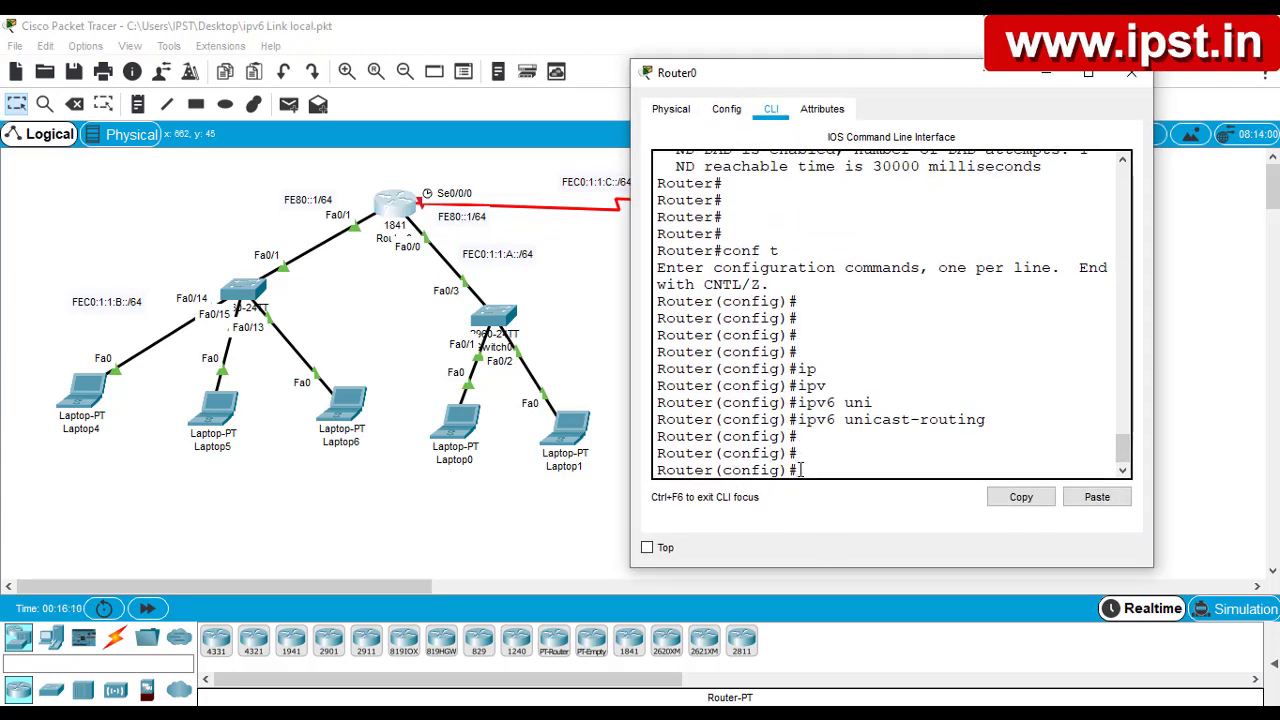
key("Return")
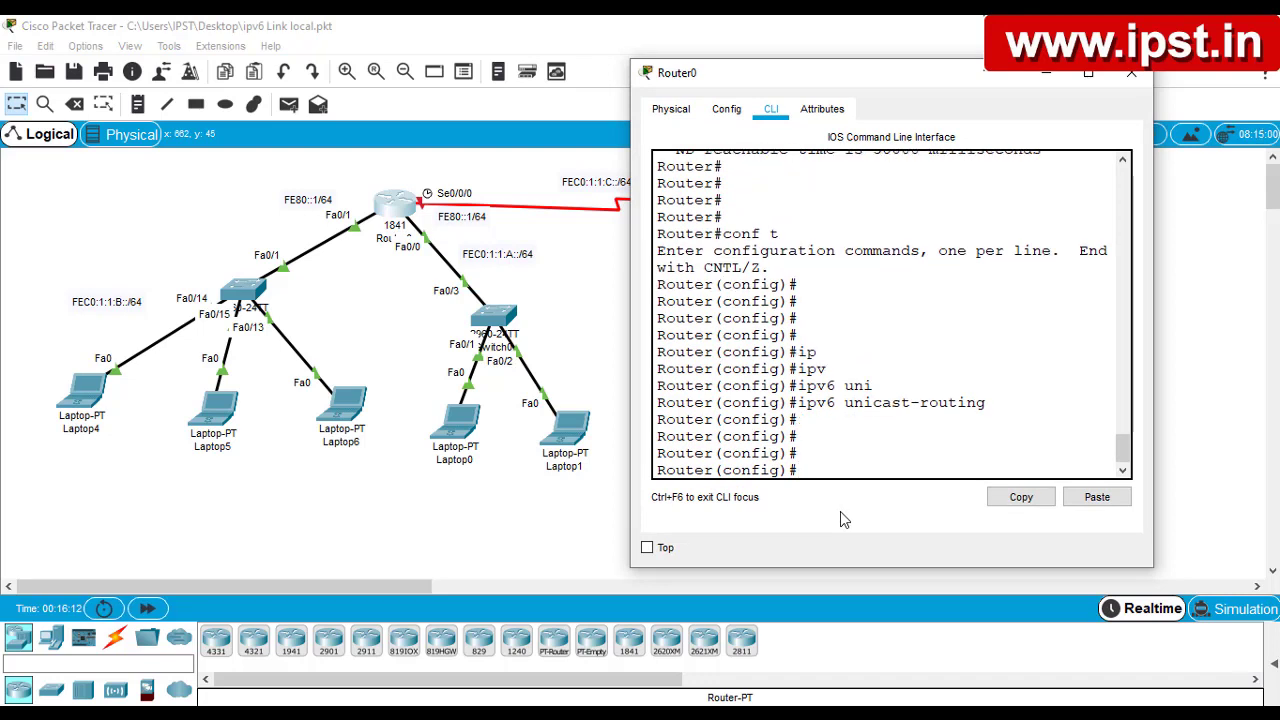
key("ctrl+z")
key("Return")
key("Return")
key("Return")
key("Return")
key("Return")
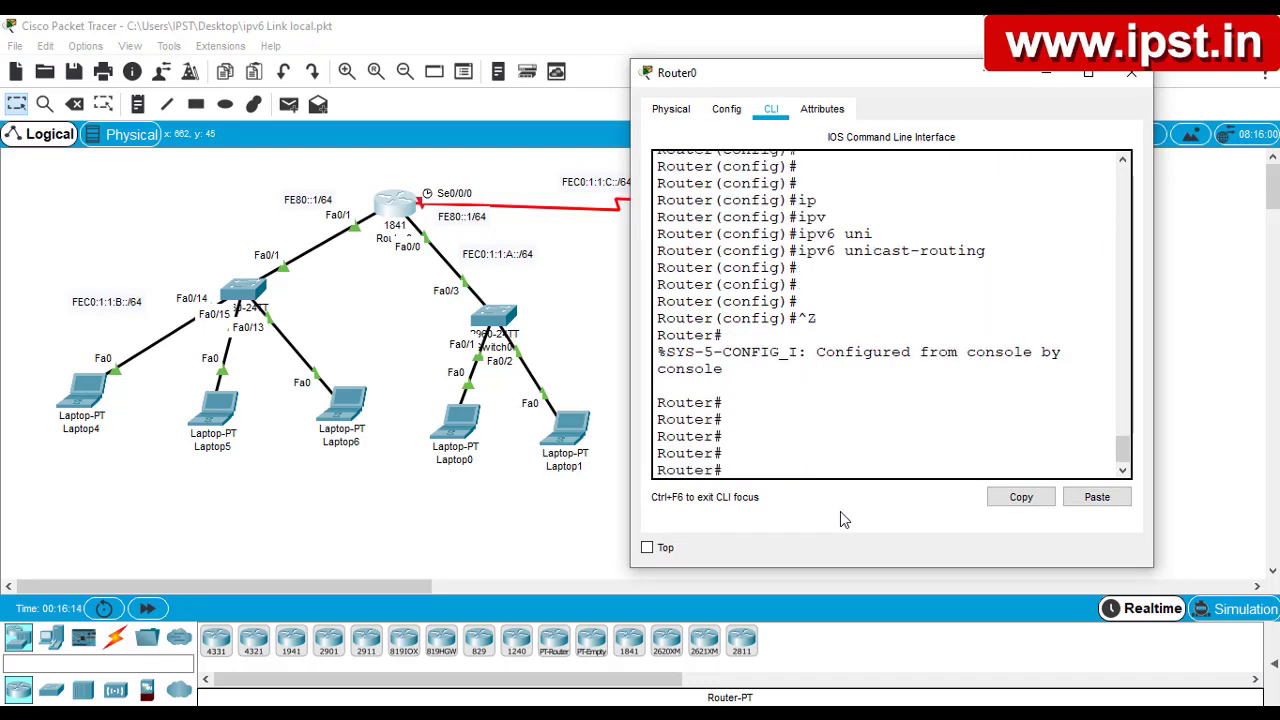
Enter global configuration mode on Router0 and select the serial interface s0/0/0
type("conf t")
key("Return")
key("Return")
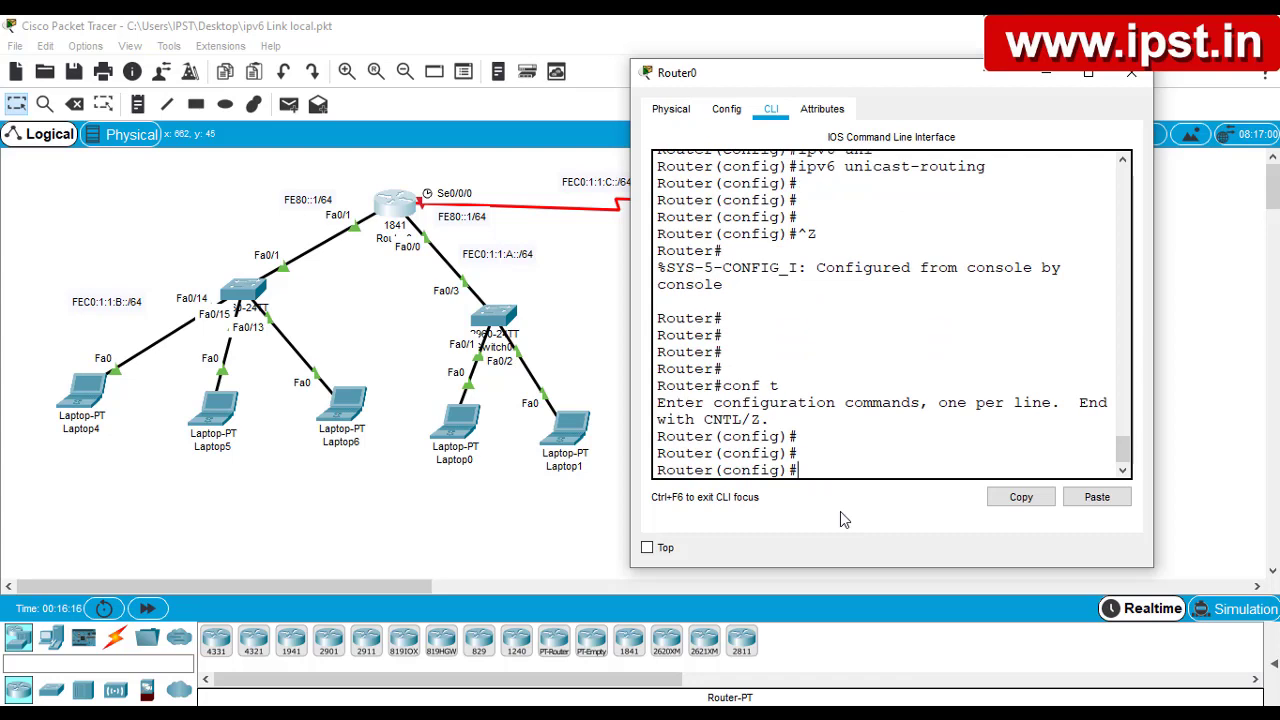
type("int s0/0/0")
key("Return")
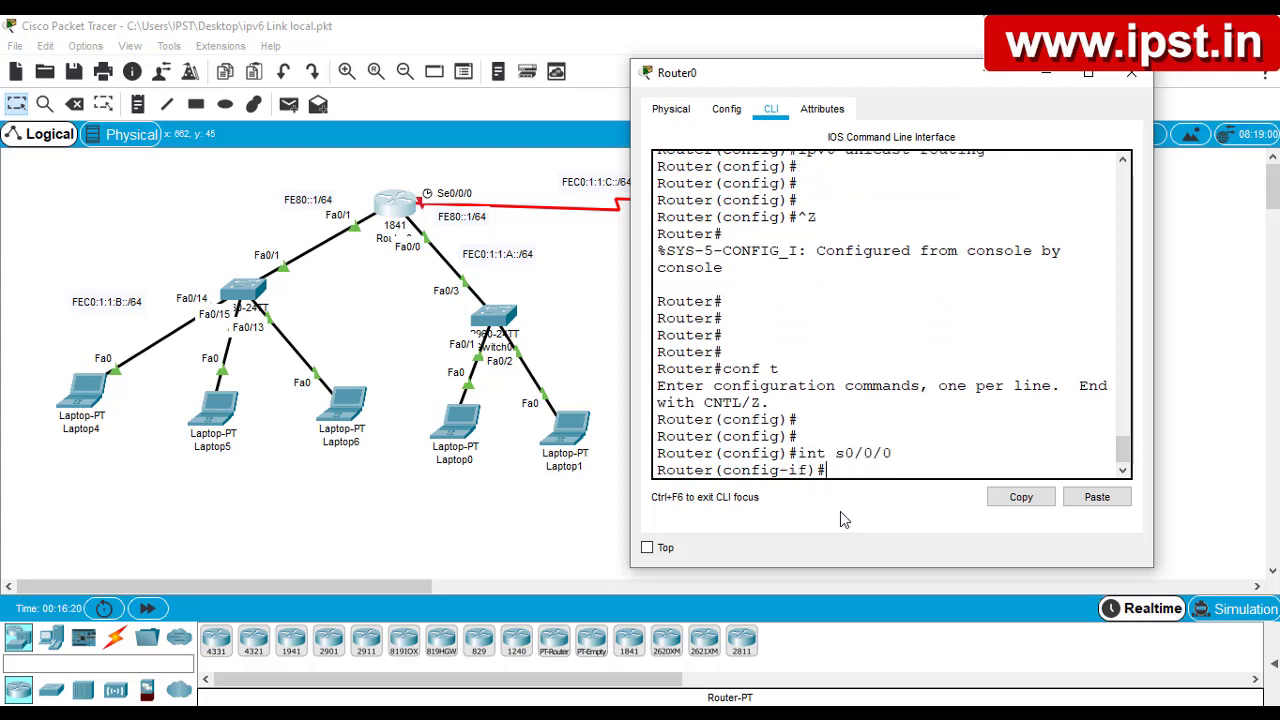
Assign the IPv6 address FEC0:1:1:C::/64 with eui-64 to Router0's s0/0/0 interface
type("ipv")
key("Tab")
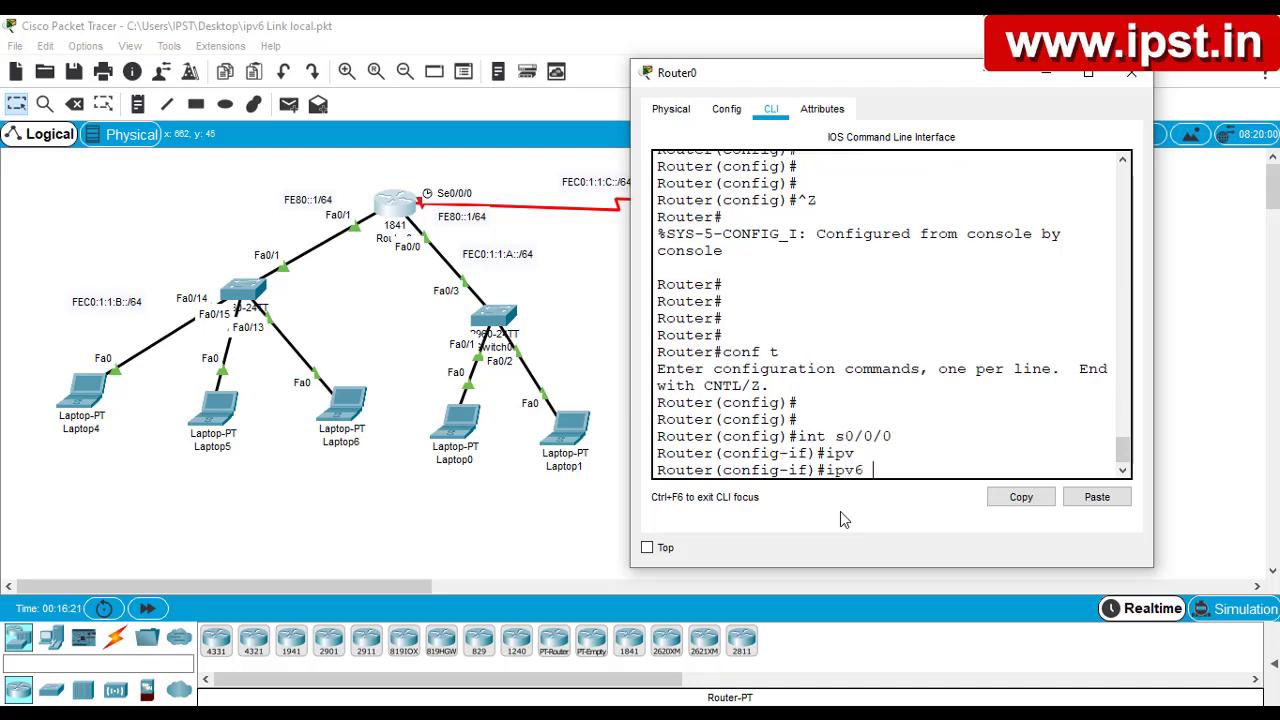
type("add")
key("Tab")
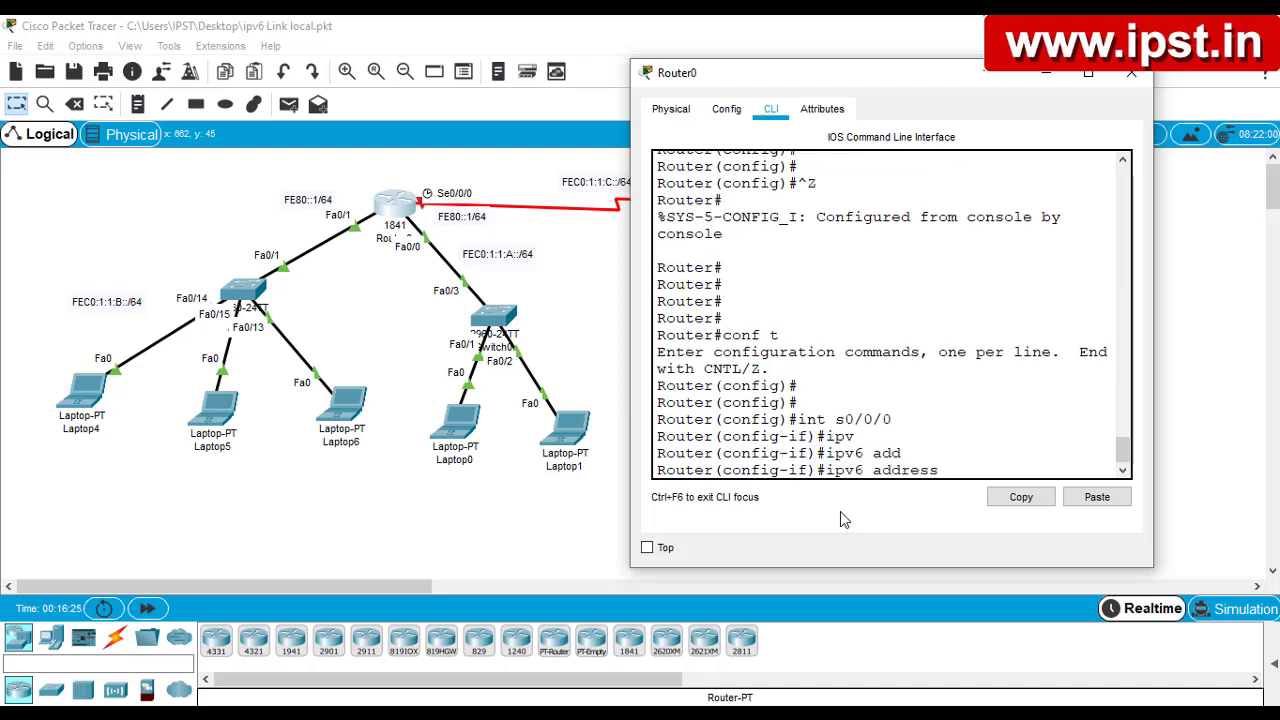
type("FEC0:1:")
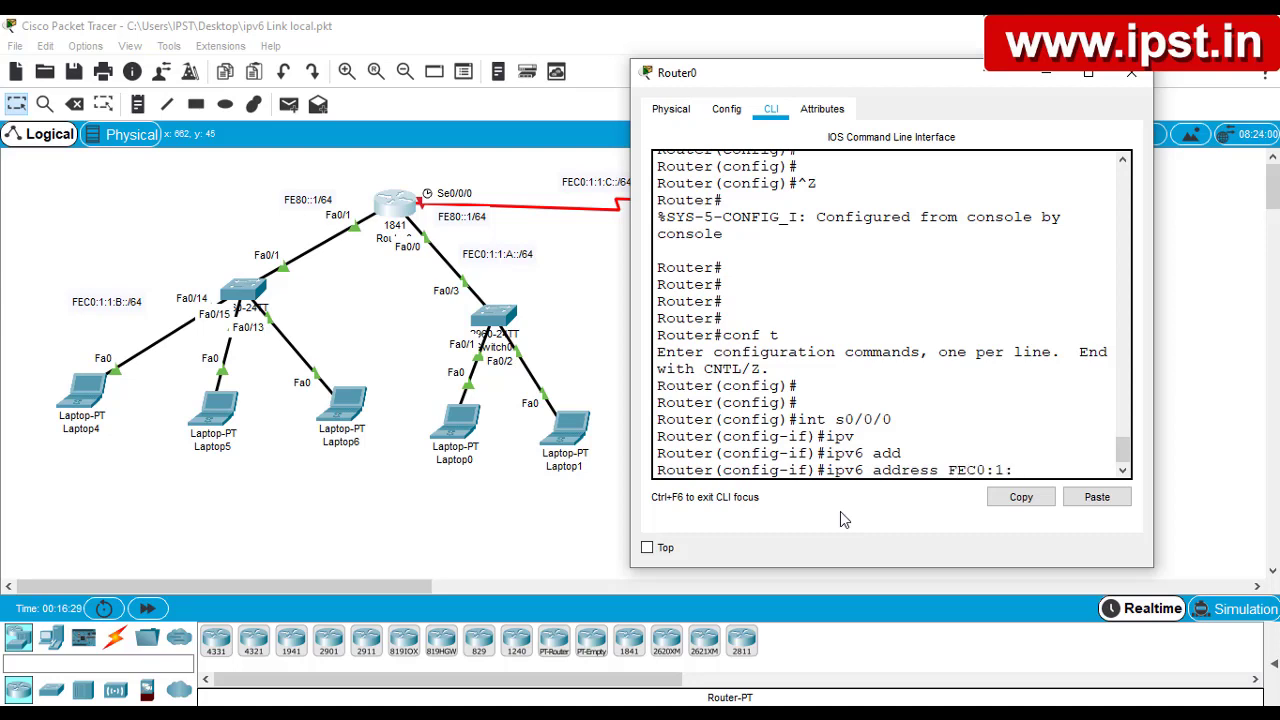
type("1:C::/64")
left_click_drag(1153, 331, 1258, 331)
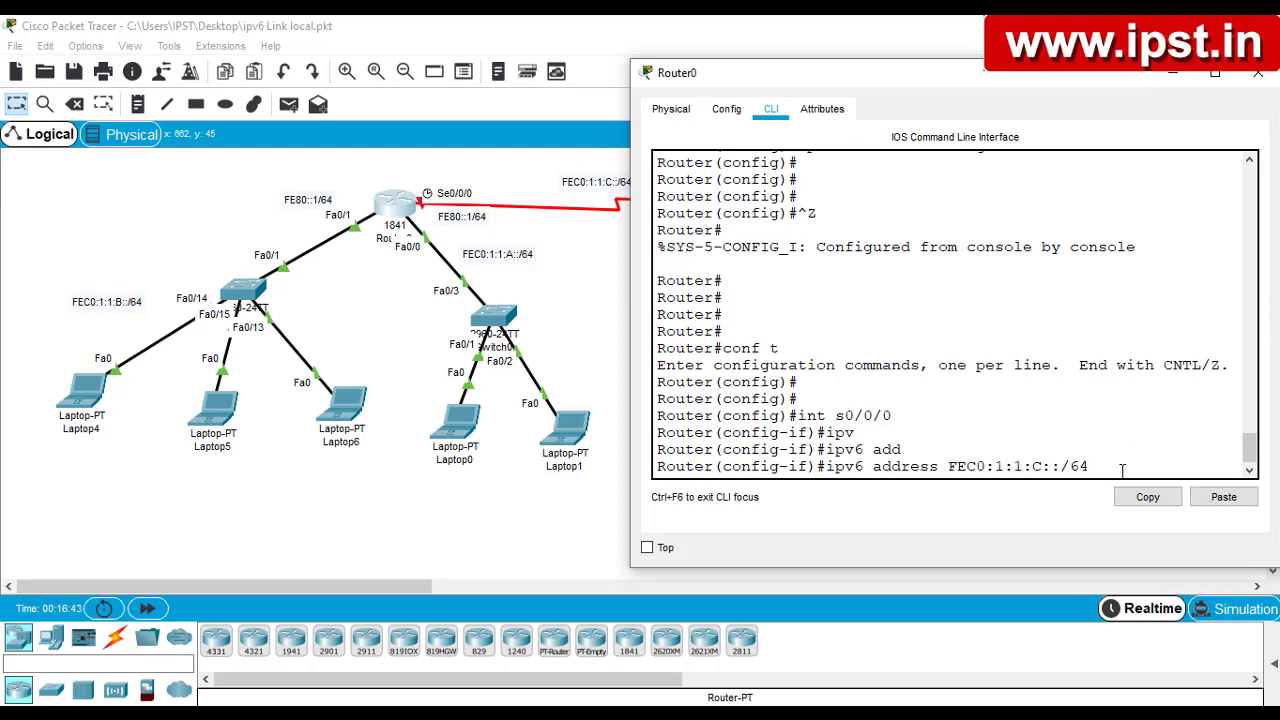
type("eui")
key("Tab")
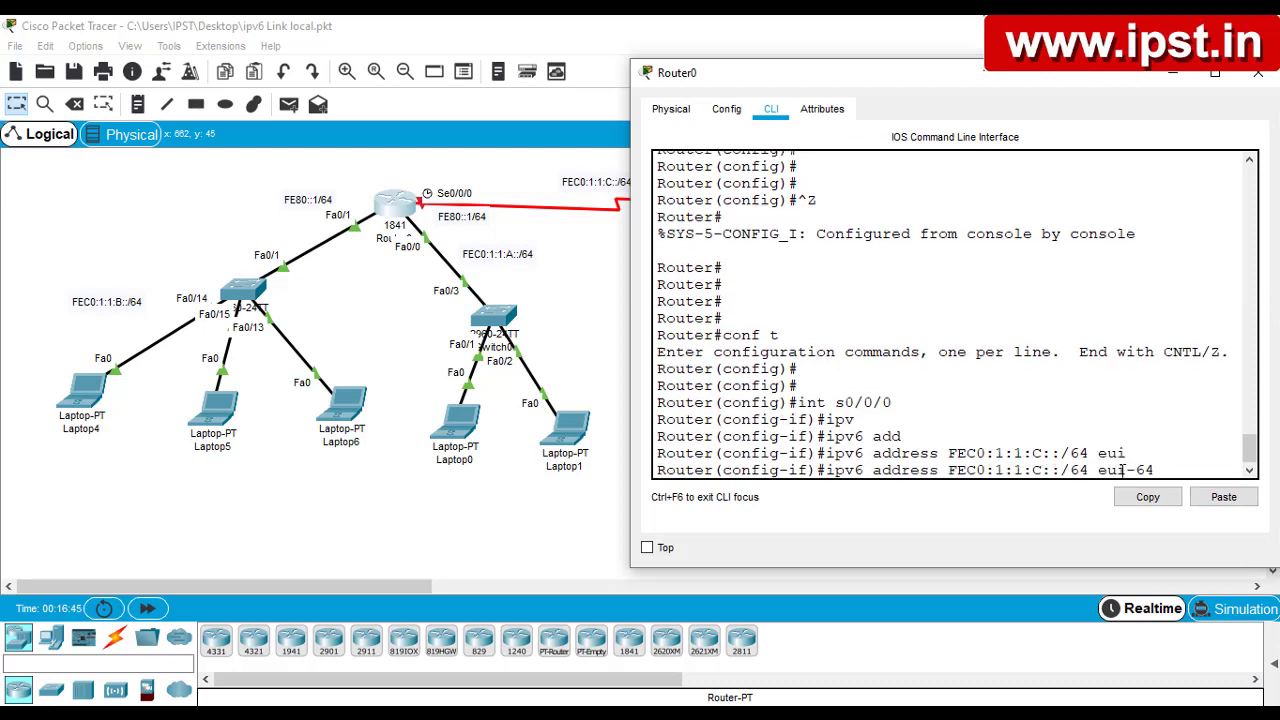
key("Return")
key("Return")
key("Return")
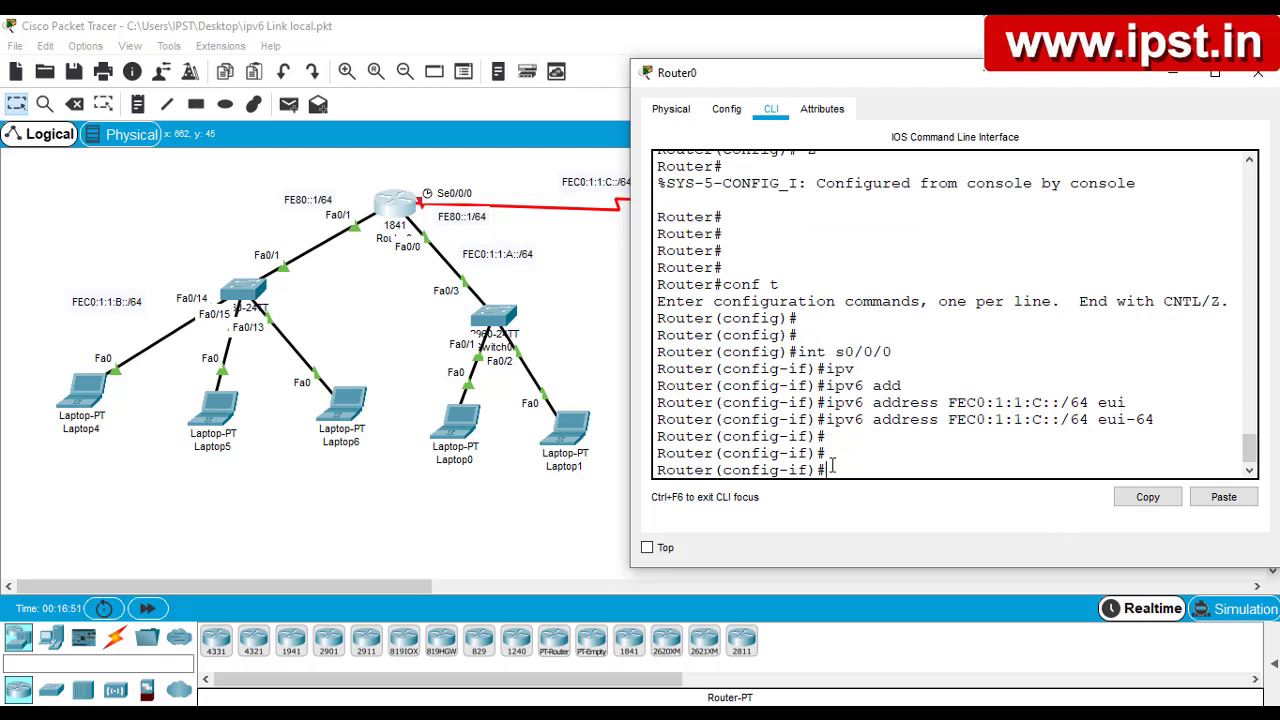
Enable Router0's s0/0/0 interface with no shut, then close the Router0 window
type("no shut")
key("Return")
key("Return")
key("Return")
key("Return")
key("Return")
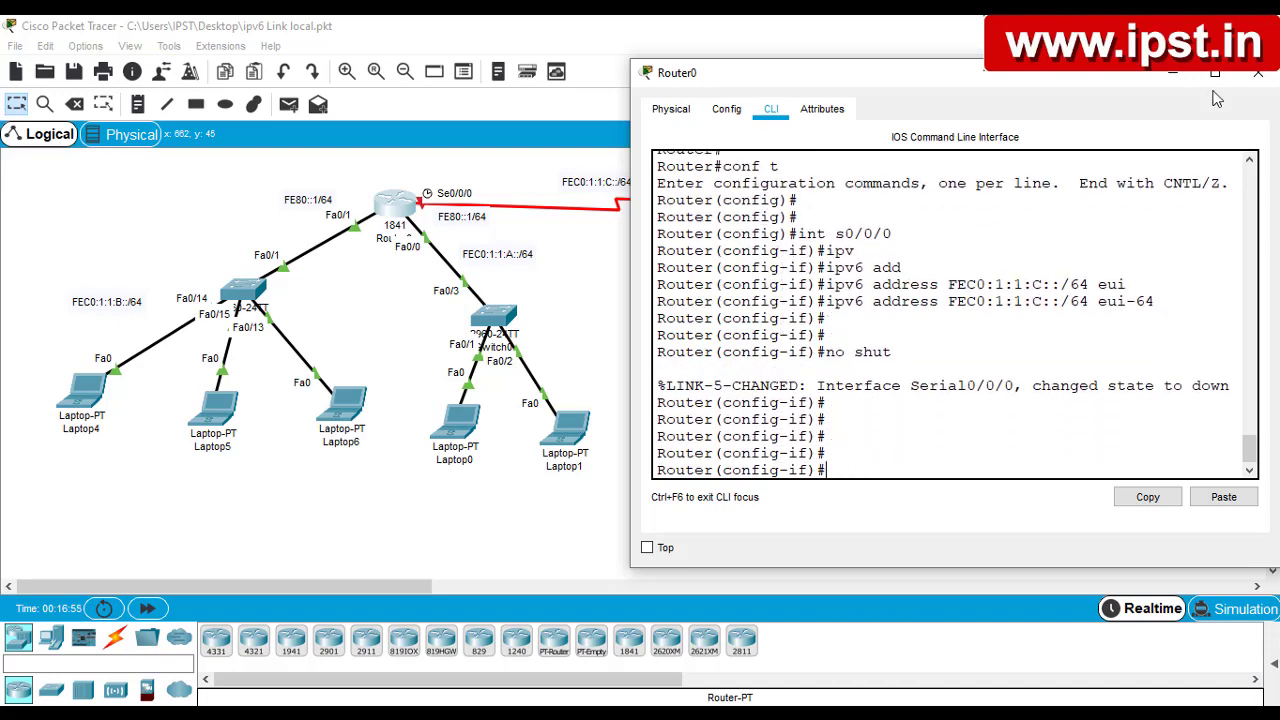
left_click(1258, 73)
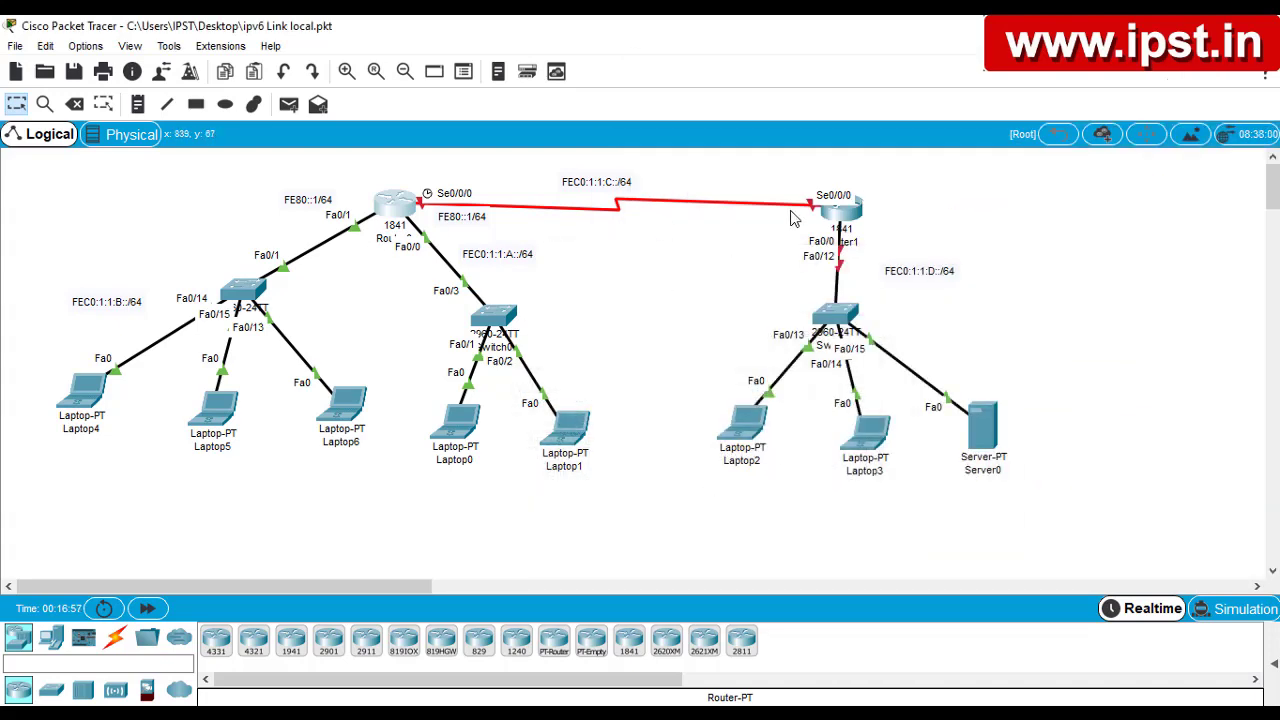
Open Router1's CLI, move its window aside, and start the console session at the user prompt
left_click(840, 208)
left_click(520, 142)
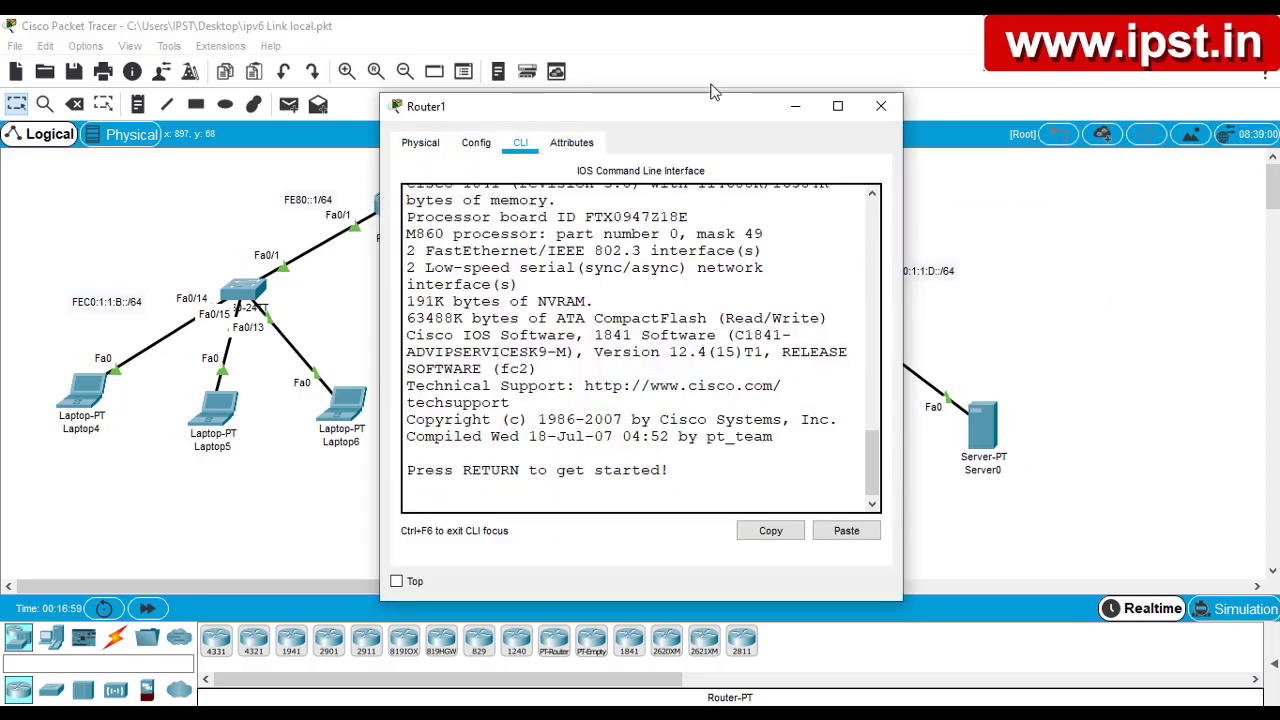
left_click_drag(684, 117, 1045, 112)
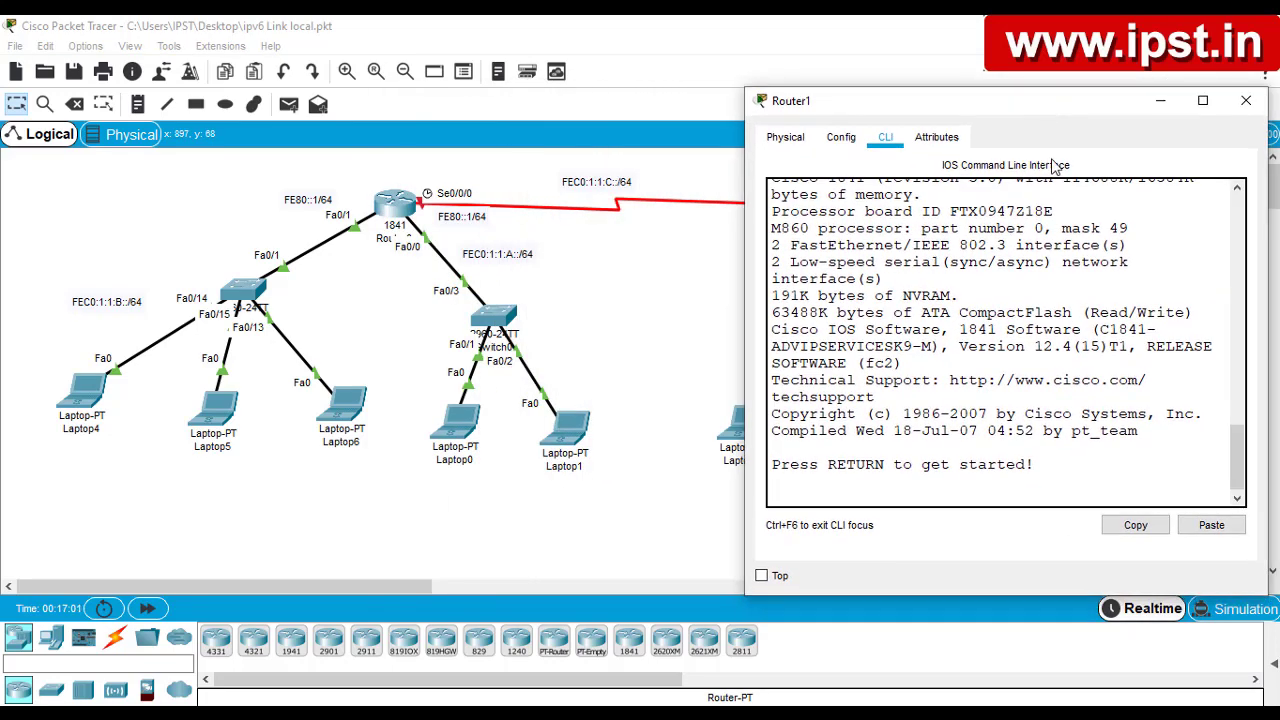
key("Return")
key("Return")
key("Return")
key("Return")
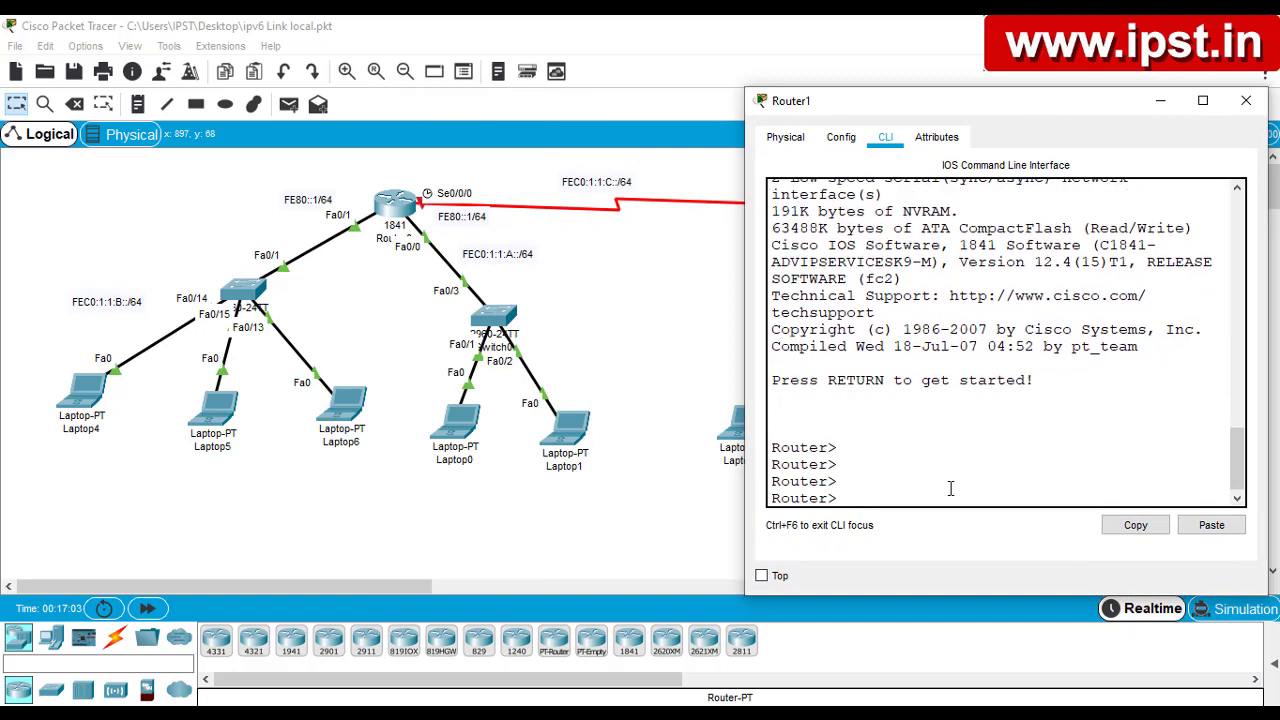
Enter privileged mode on Router1 and go into global configuration mode with conf t
type("en")
key("Return")
key("Return")
type("cofn t")
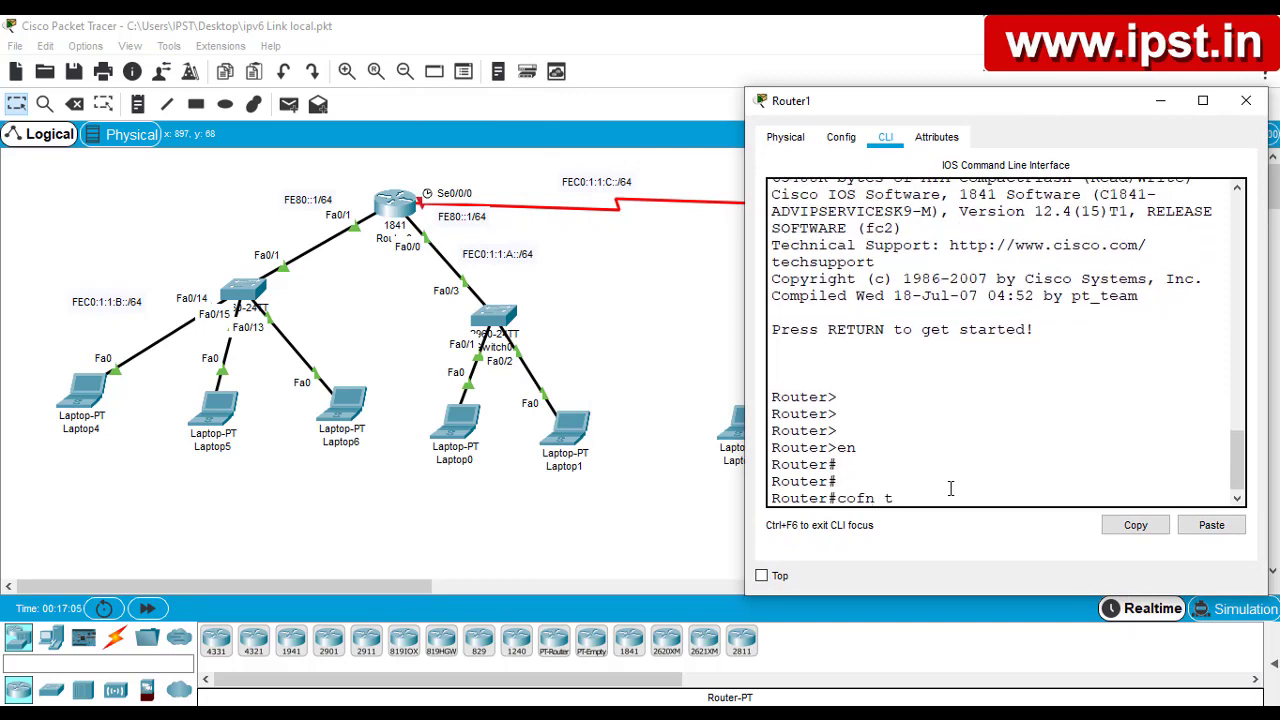
key("Return")
key("Return")
key("Return")
type("conf t")
key("Return")
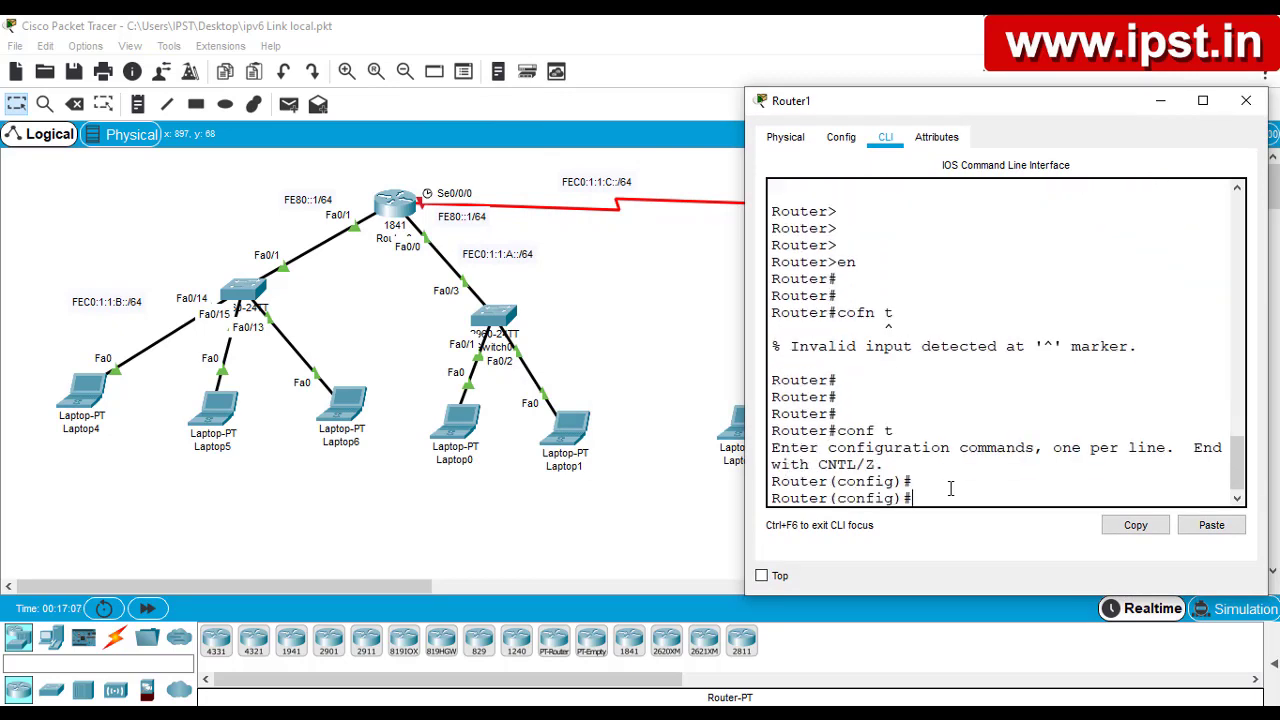
key("Return")
key("Return")
key("Return")
Select Router1's s0/0/0 interface for configuration, moving the CLI window off Router1's side of the topology
type("int")
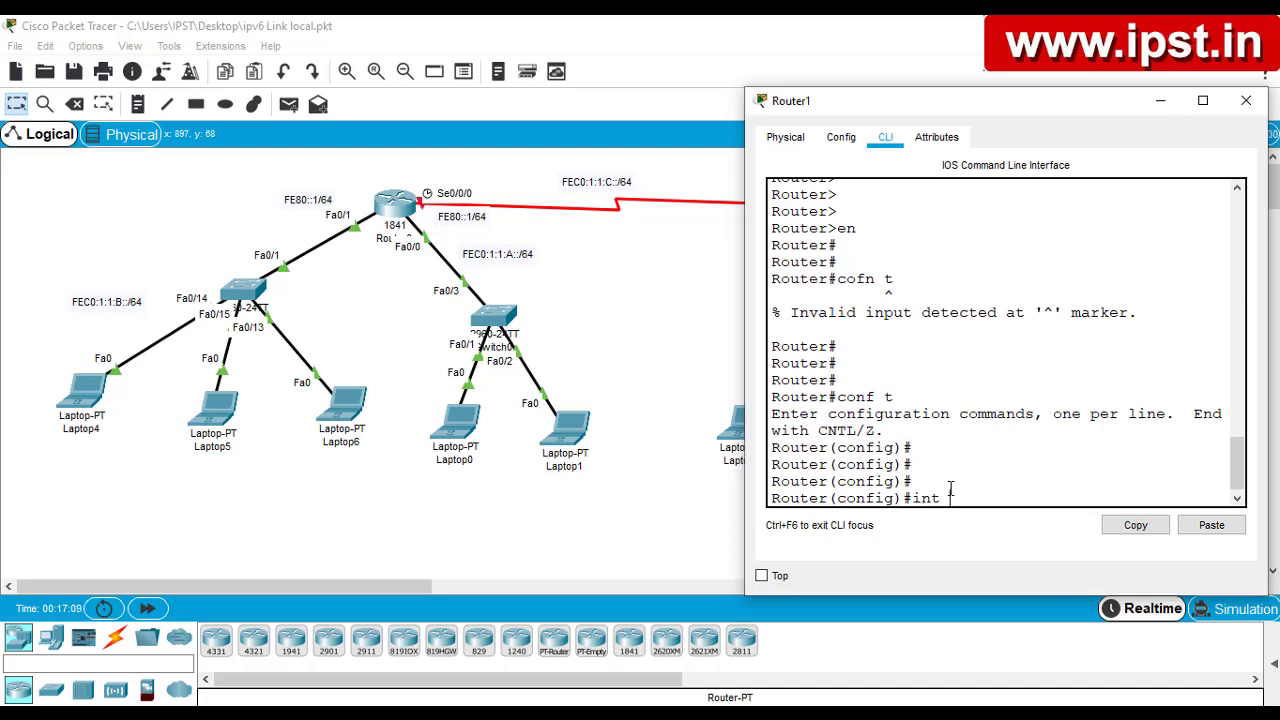
left_click_drag(880, 100, 300, 96)
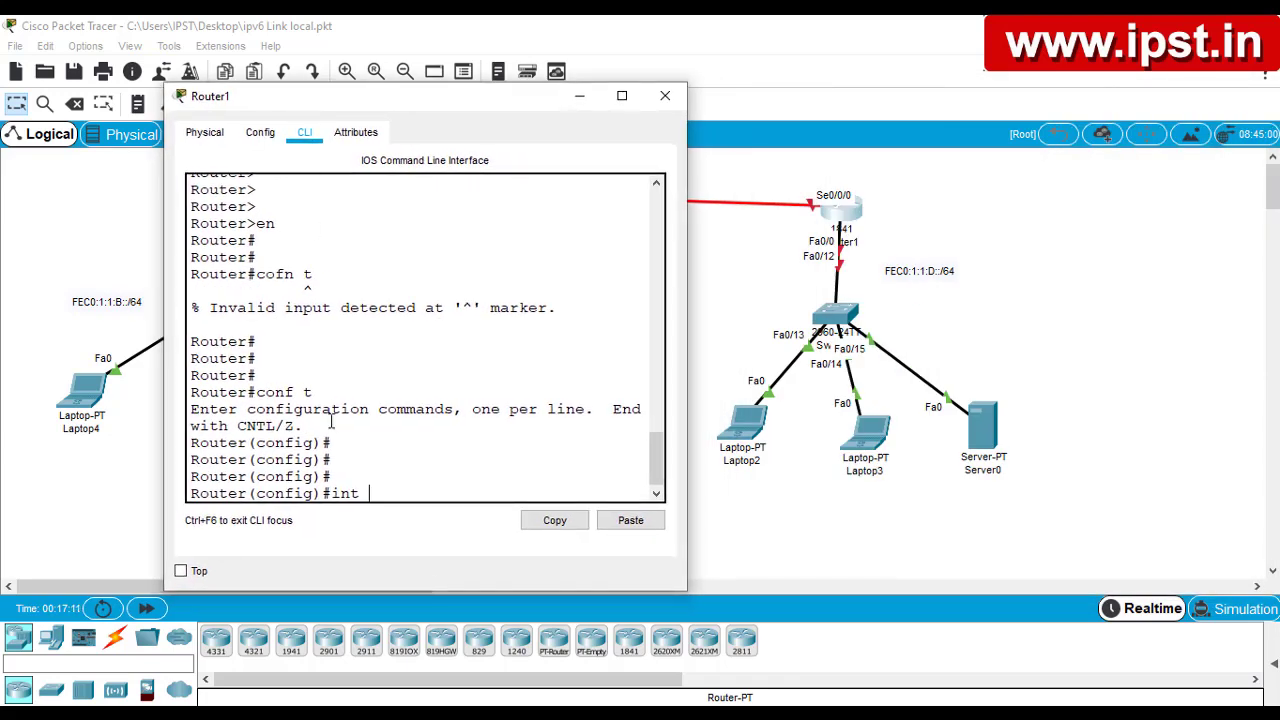
type("s0/0/")
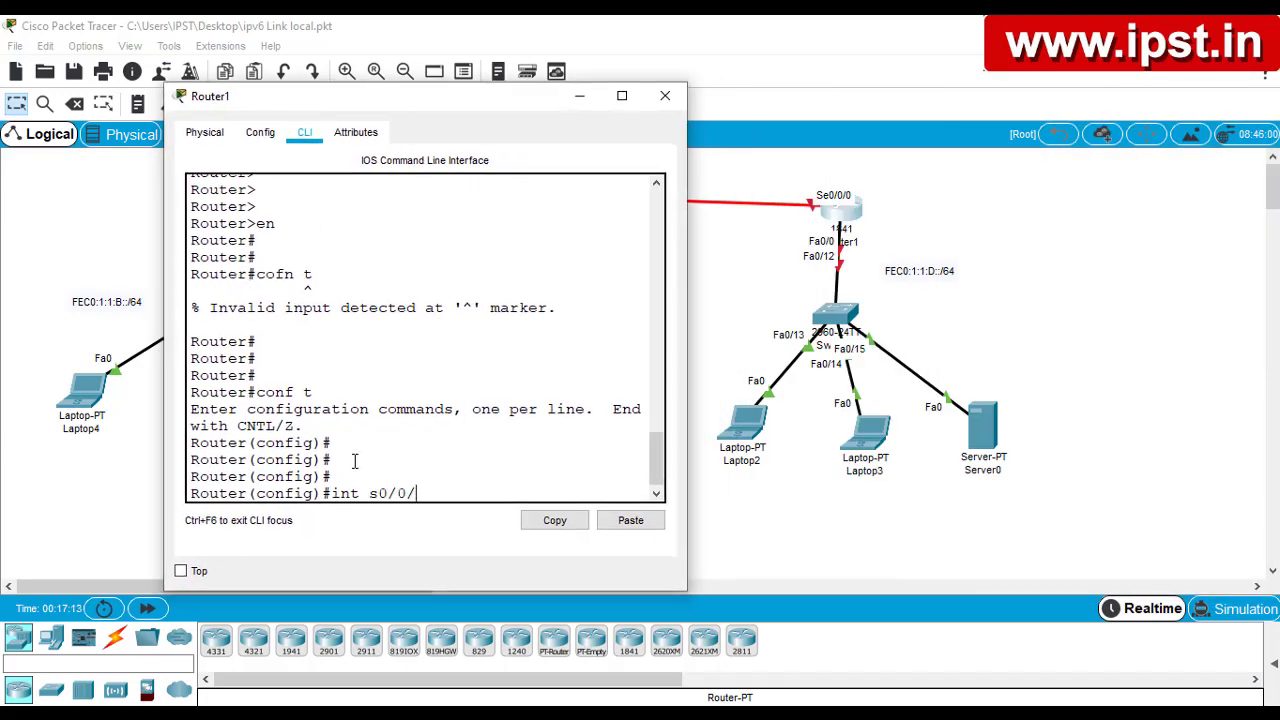
type("0")
key("Return")
Assign the IPv6 address FEC0:1:1:C::/64 with eui-64 to Router1's s0/0/0 interface
type("ipv")
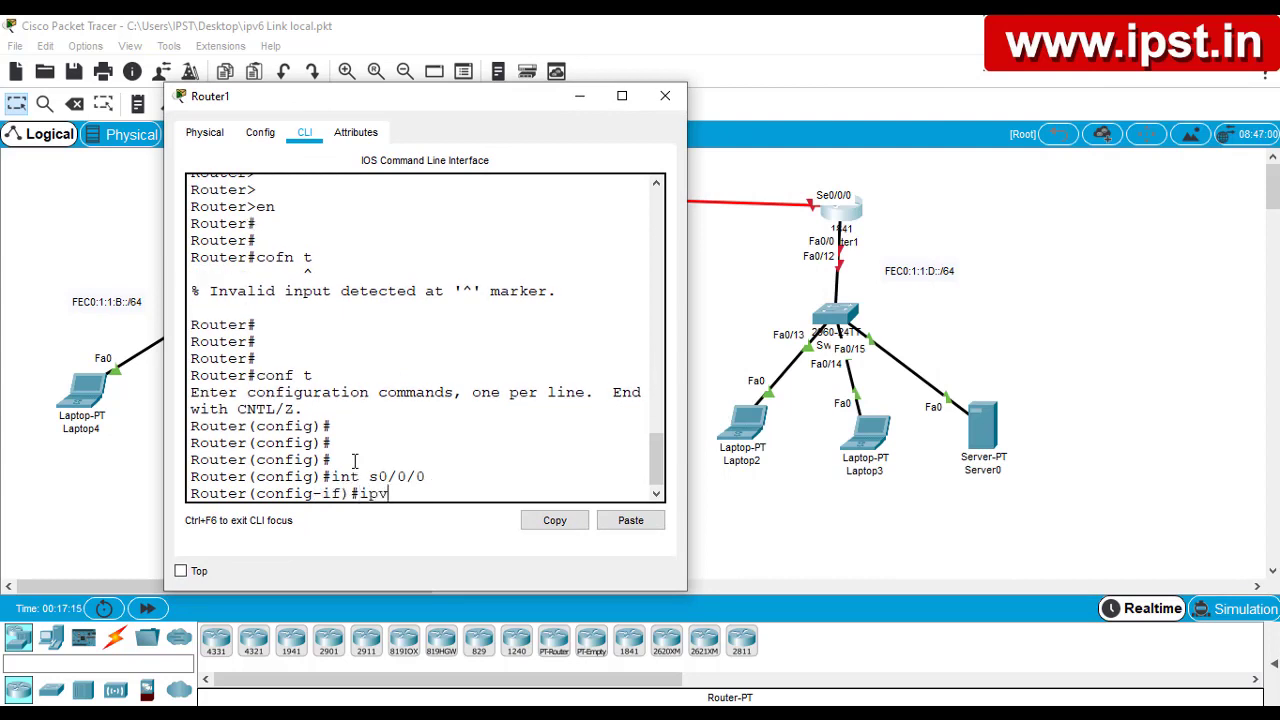
key("Tab")
type("add")
key("Tab")
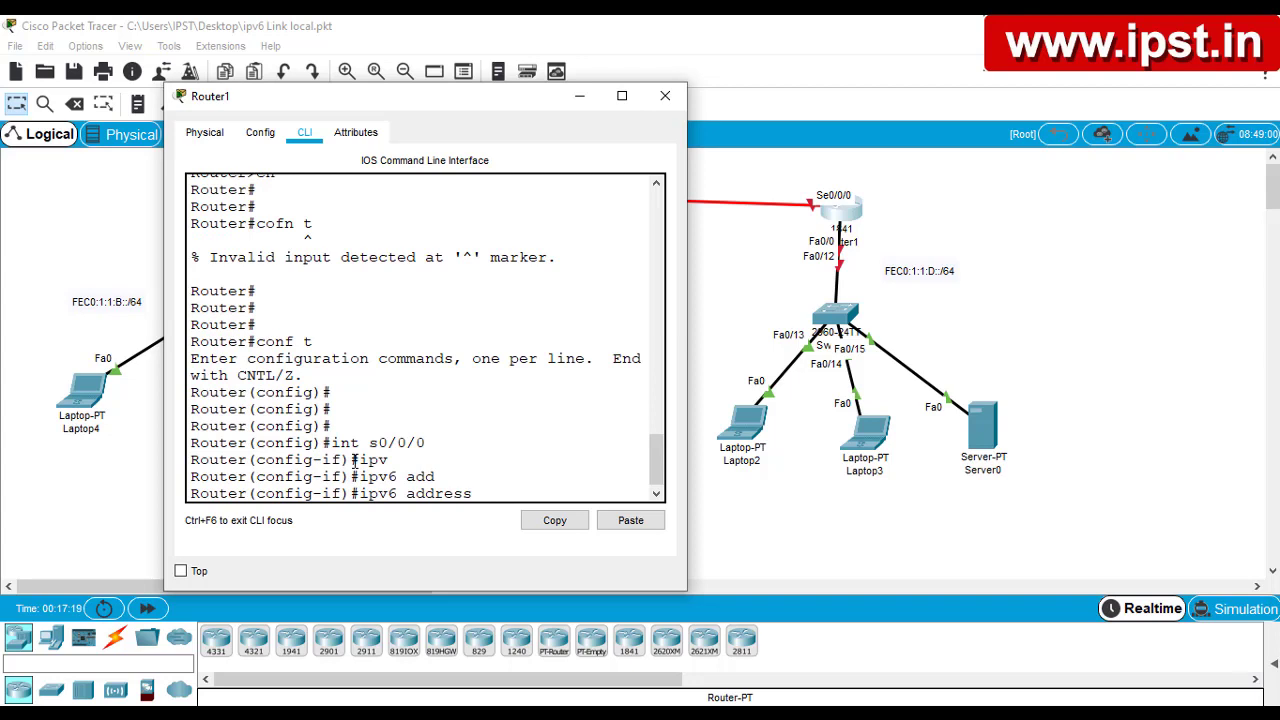
type("FEc")
key("BackSpace")
type("C")
type("0:1:1")
type("eui")
key("Tab")
key("Return")
key("Return")
key("Return")
key("Return")
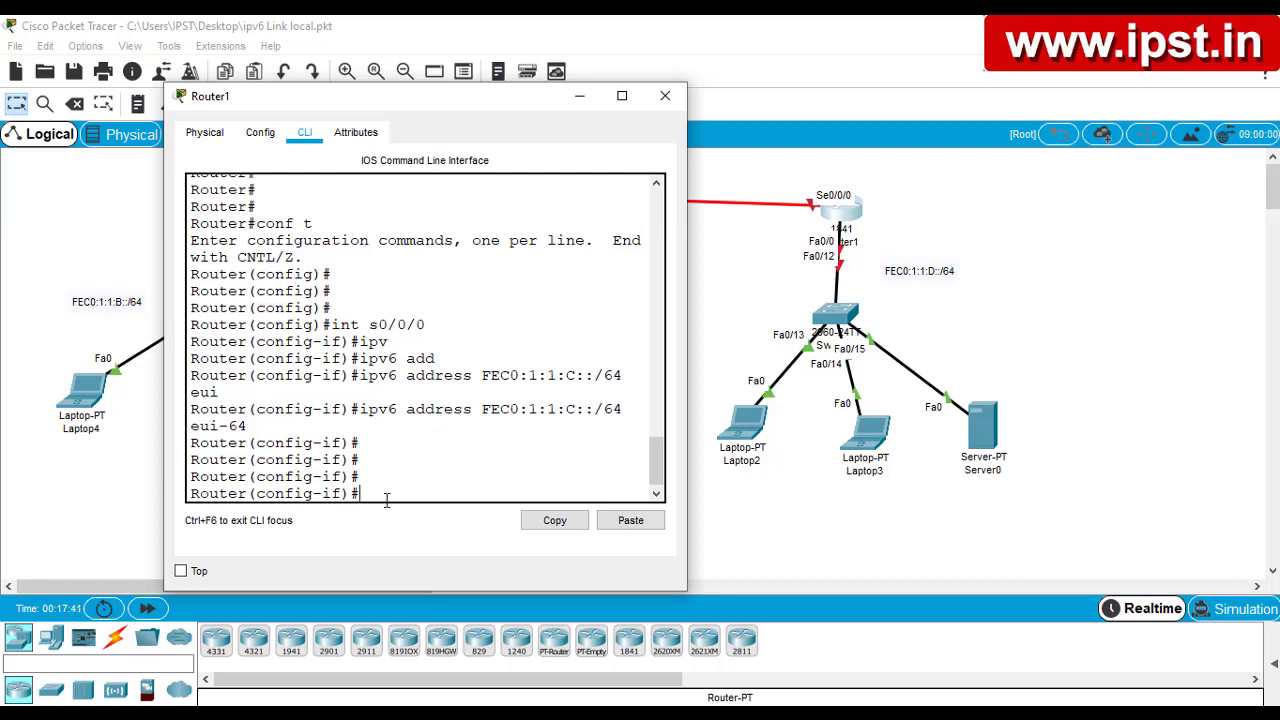
Enable Router1's s0/0/0 interface with no shut and exit to global configuration mode
type("no shut")
key("Return")
key("Return")
key("Return")
key("Return")
key("Return")
key("Return")
type("e")
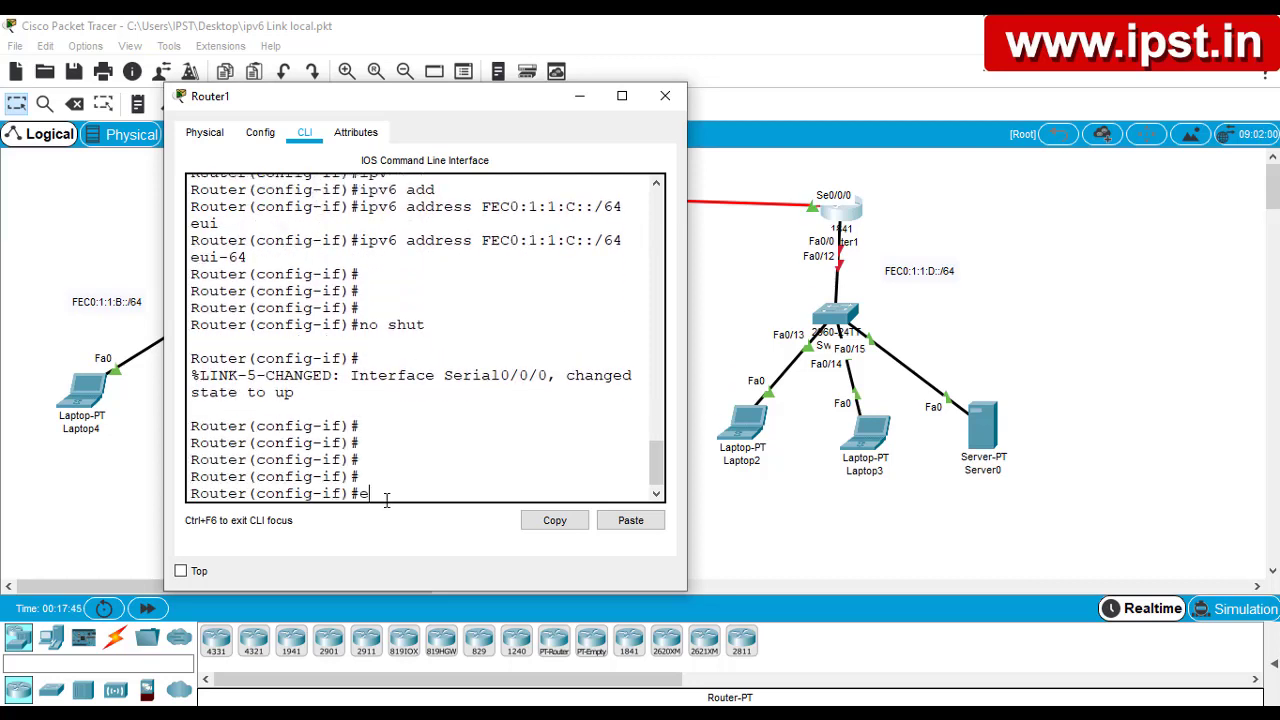
type("xit")
key("Return")
key("Return")
key("Return")
key("Return")
key("Return")
key("Return")
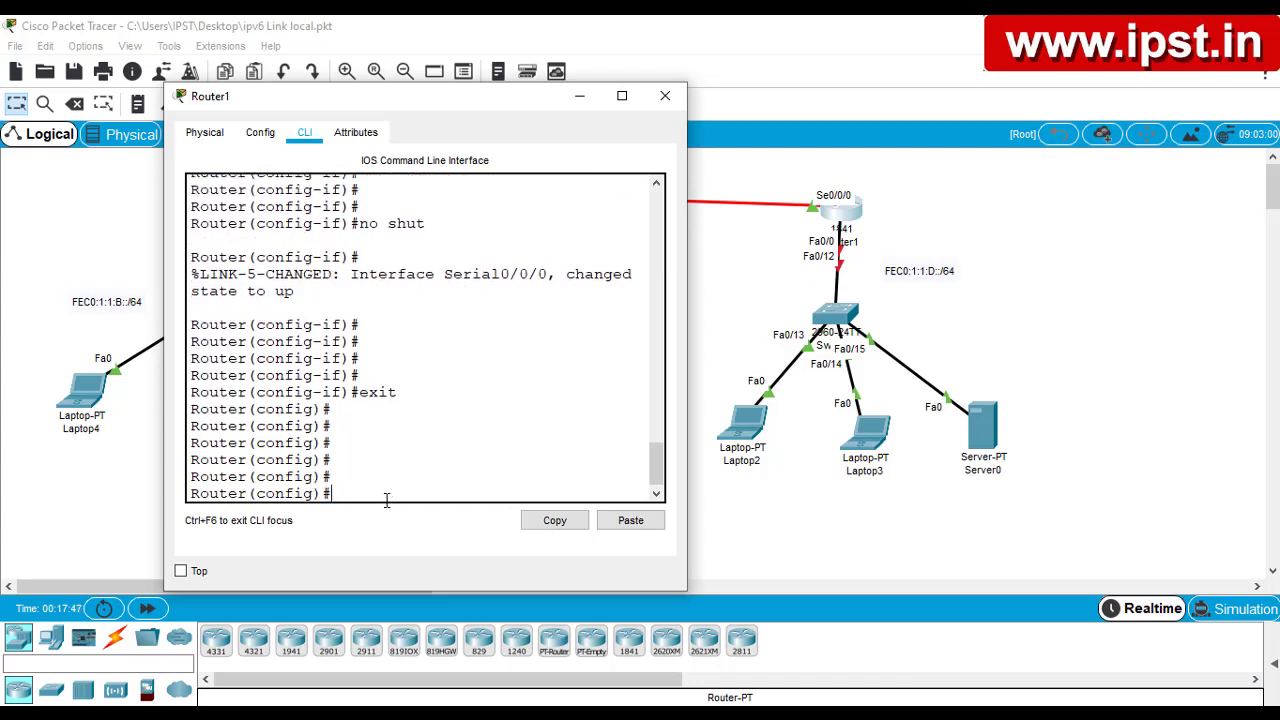
Enable ipv6 unicast-routing on Router1 and return to the privileged prompt
type("ipv")
key("Tab")
type("uni")
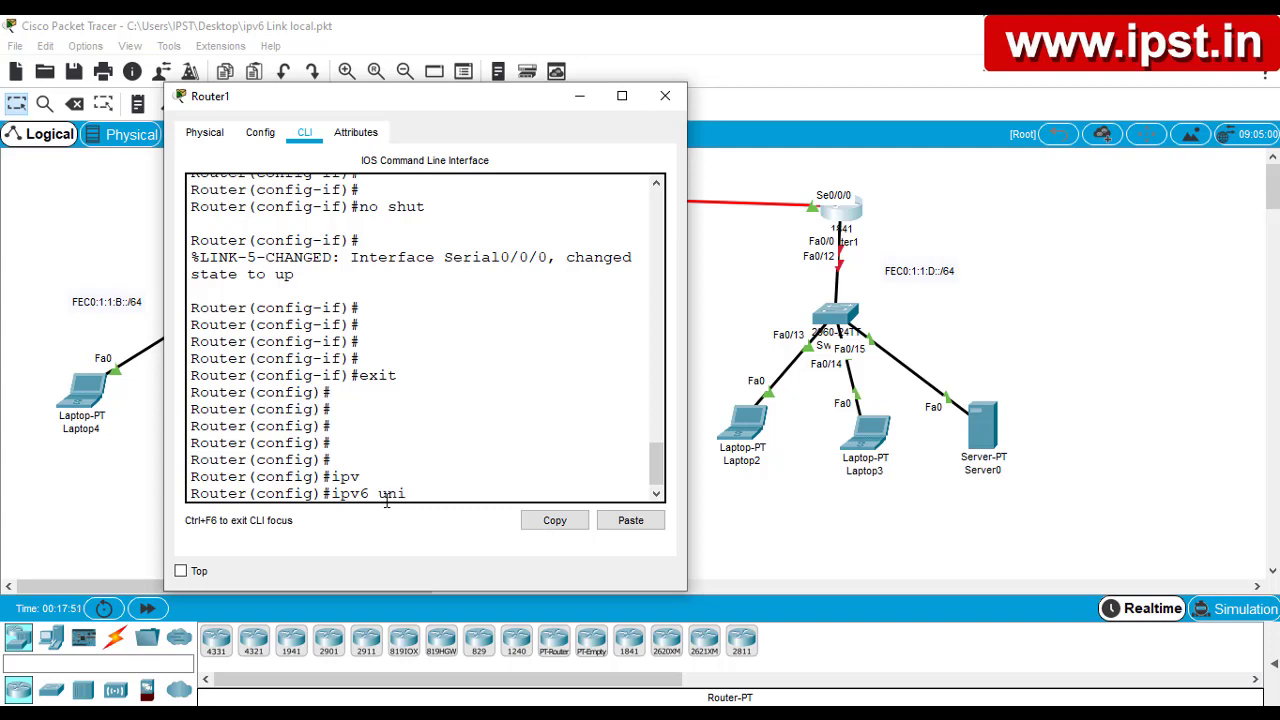
key("Tab")
key("Return")
key("Return")
key("Return")
key("Return")
key("ctrl+z")
key("Return")
key("Return")
key("Return")
key("Return")
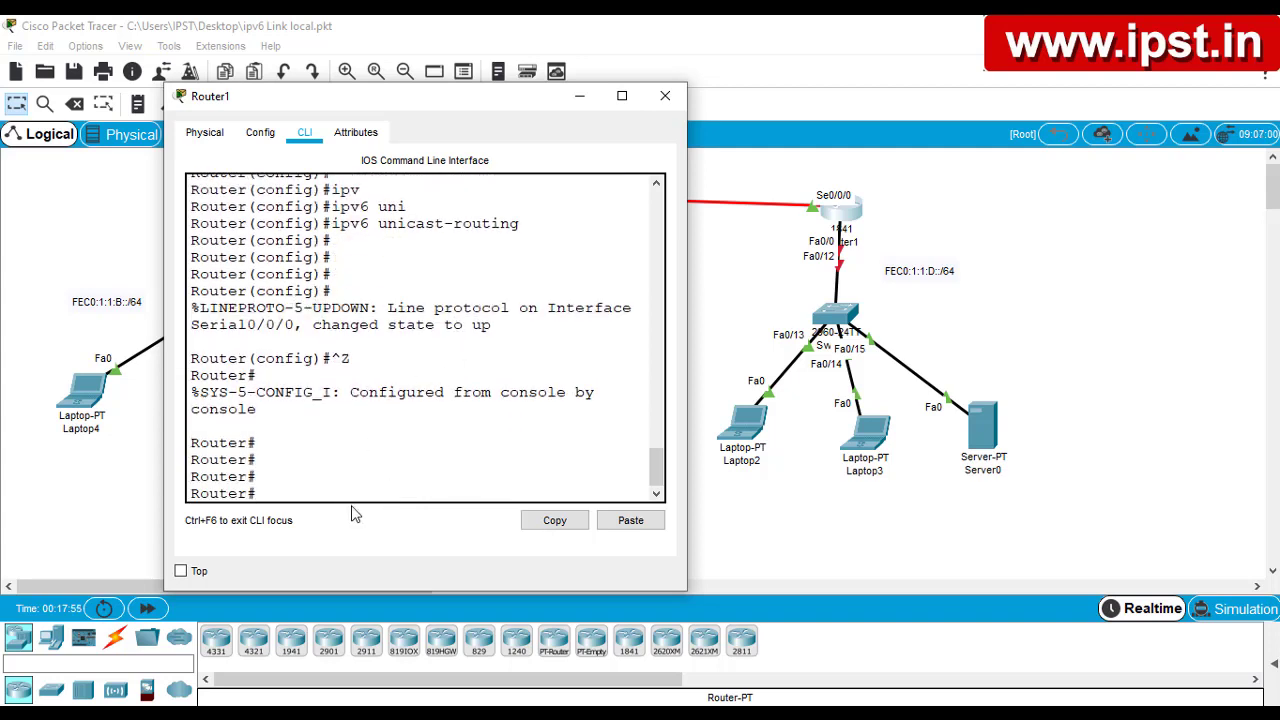
Re-enter global configuration on Router1, select interface fa0/0, and enable it with no shut
type("conf t")
key("Return")
key("Return")
key("Return")
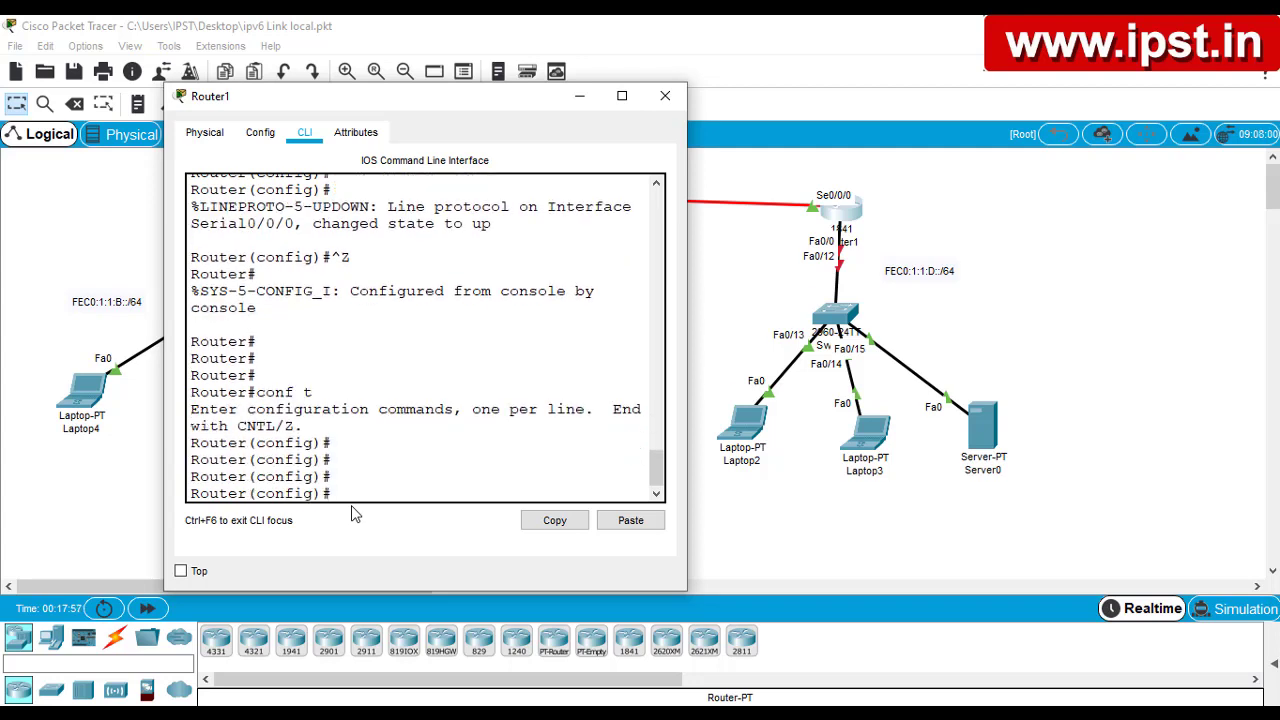
type("int fa0/0")
key("Return")
type("no")
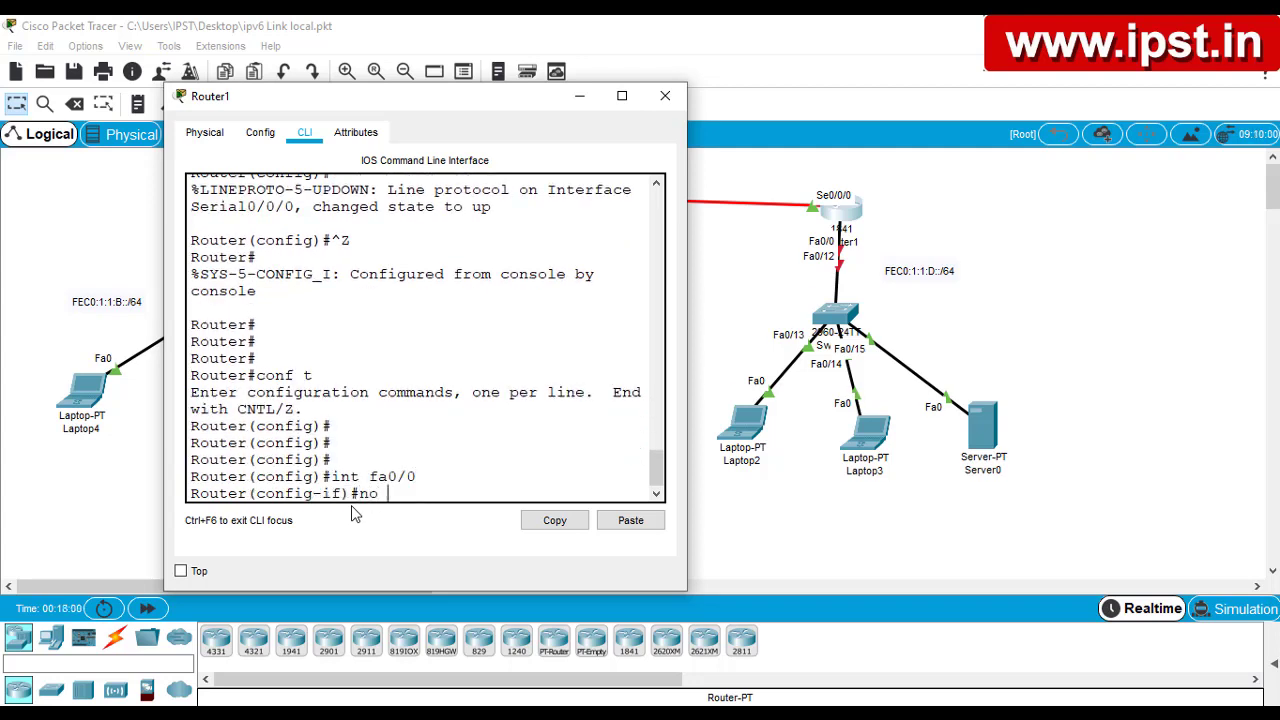
type(" shut")
key("Return")
key("Return")
key("Return")
key("Return")
key("Return")
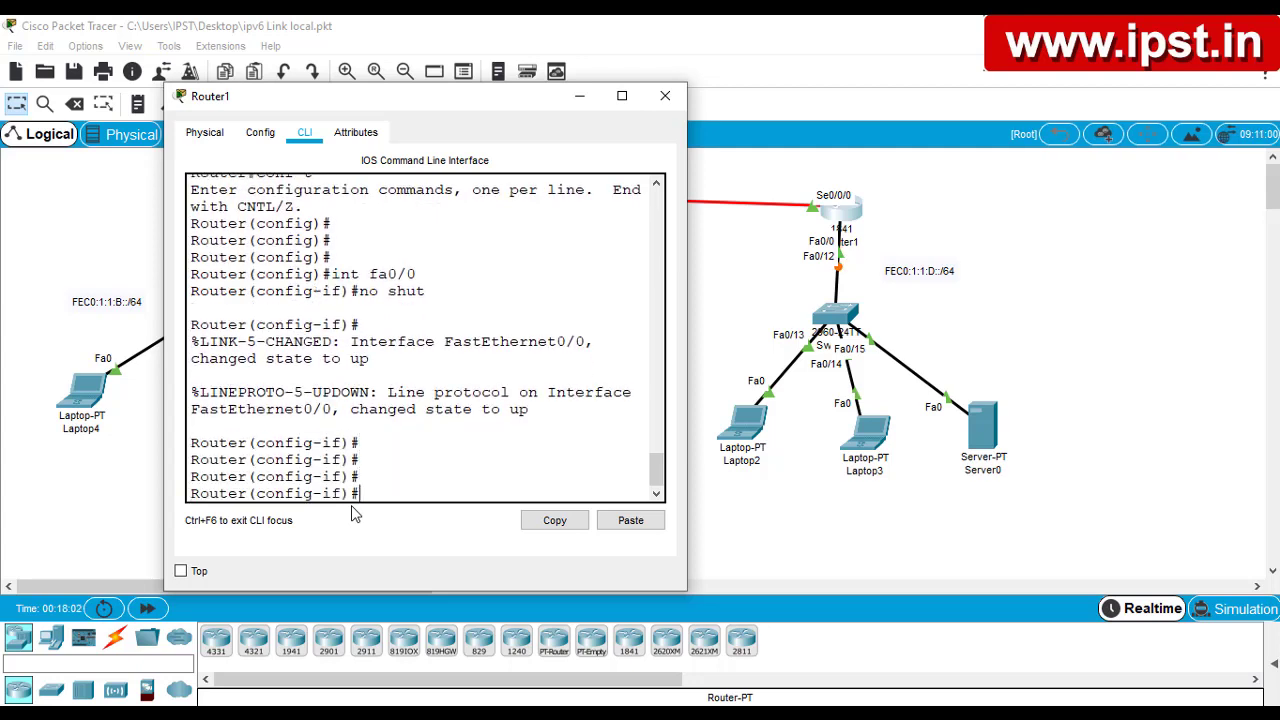
Assign the IPv6 address FEC0:1:1:D::/64 with eui-64 to Router1's fa0/0 interface
type("ipv")
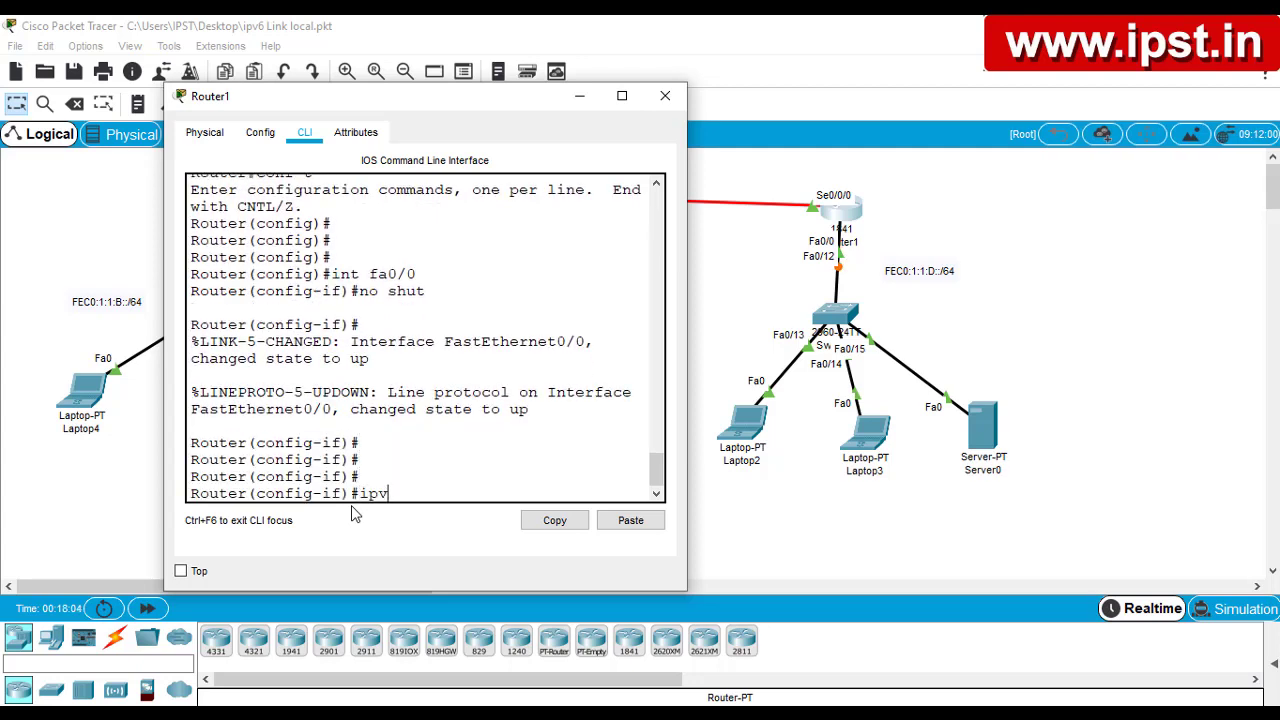
key("Tab")
type("add")
key("Tab")
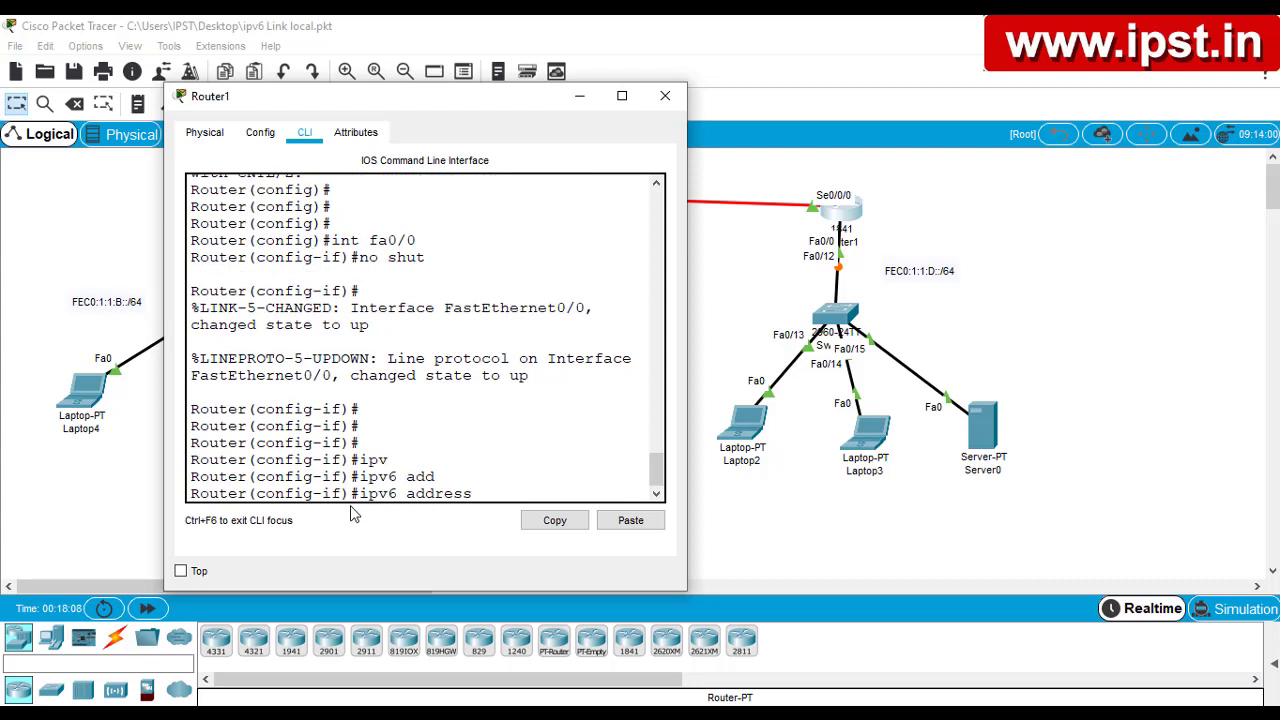
type("FEC0:1:1:D::/64 eui")
key("Tab")
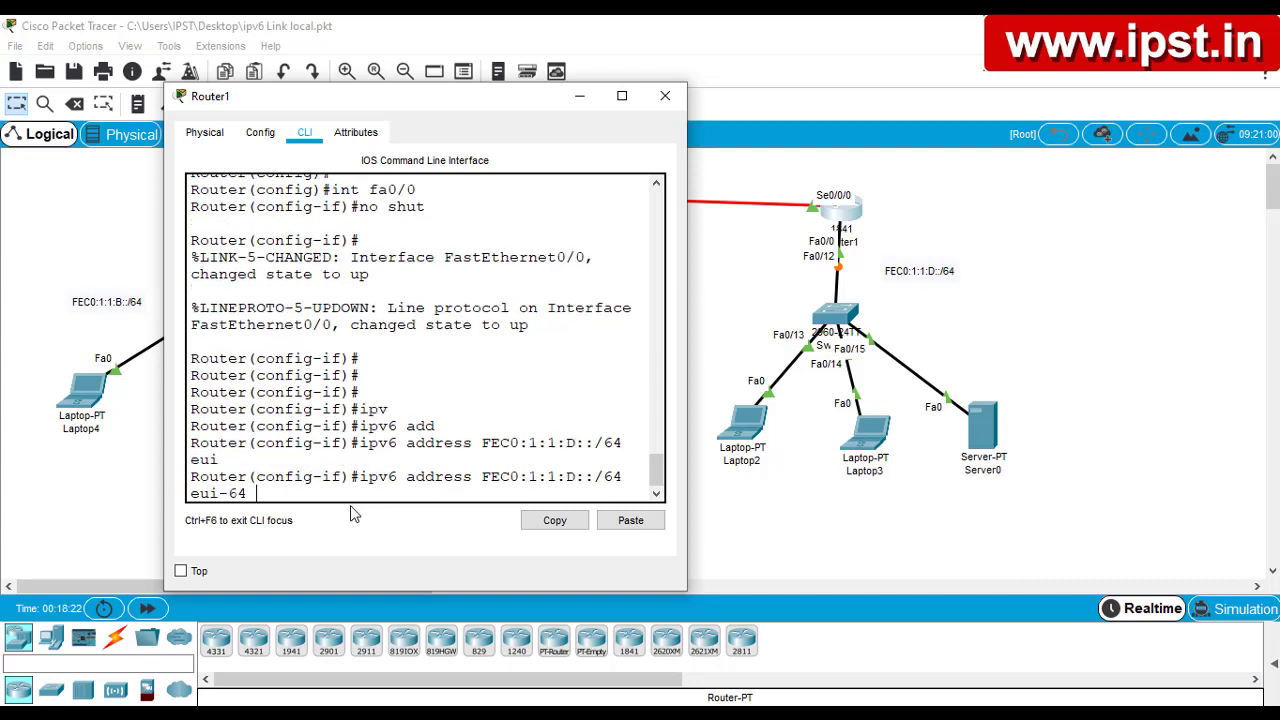
key("Return")
key("Return")
key("Return")
key("Return")
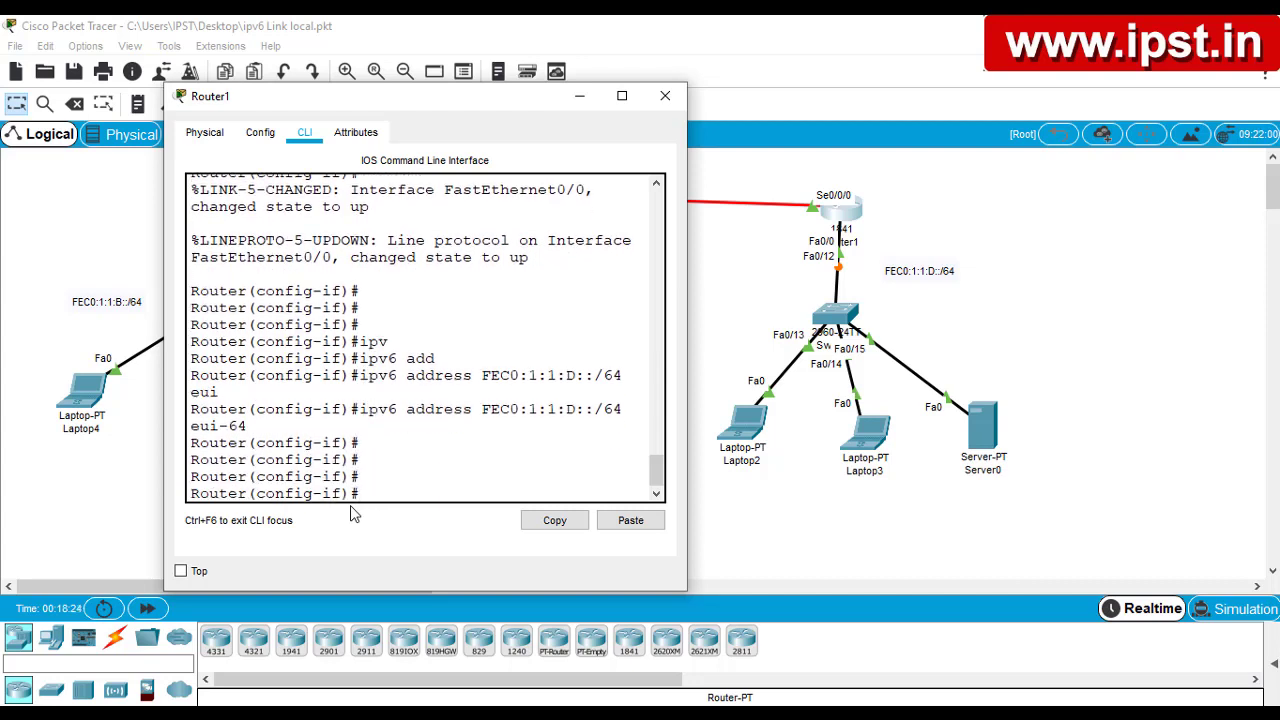
Issue no shut on Router1's fa0/0 again, leave configuration mode, and close the Router1 window
type("no shut")
key("Return")
key("Return")
key("Return")
key("Return")
key("ctrl+z")
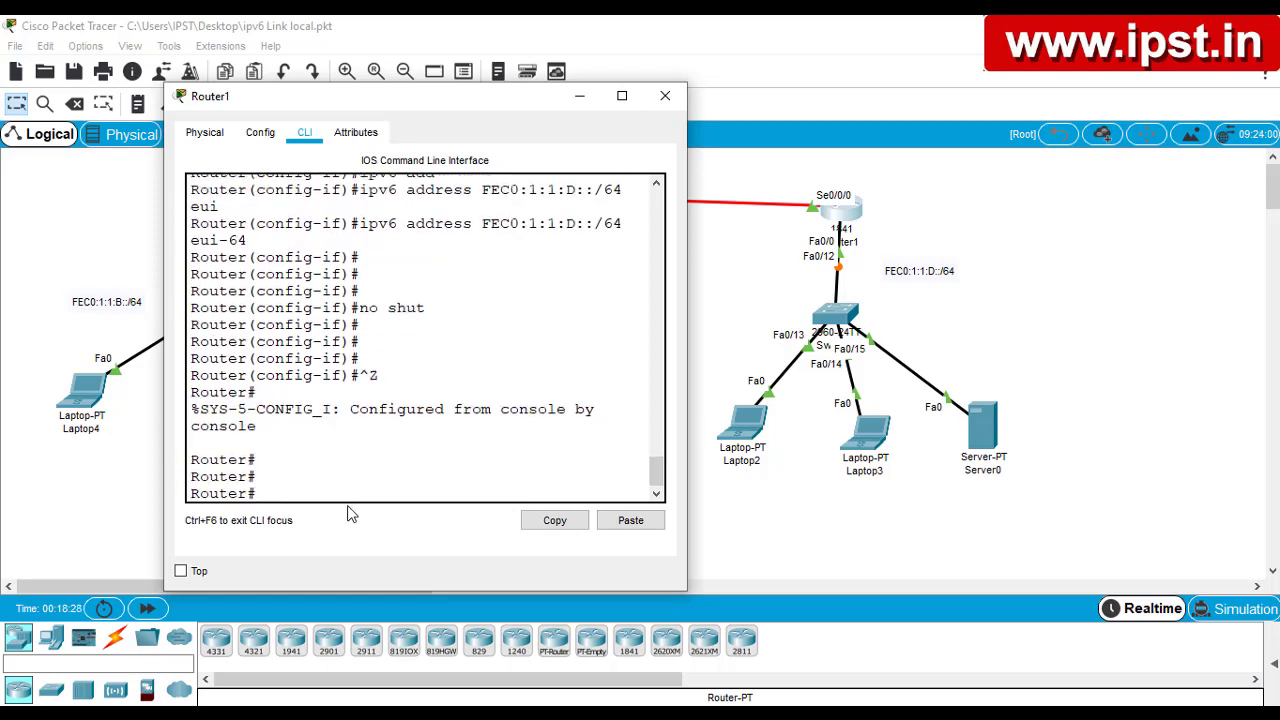
key("Return")
key("Return")
key("Return")
key("Return")
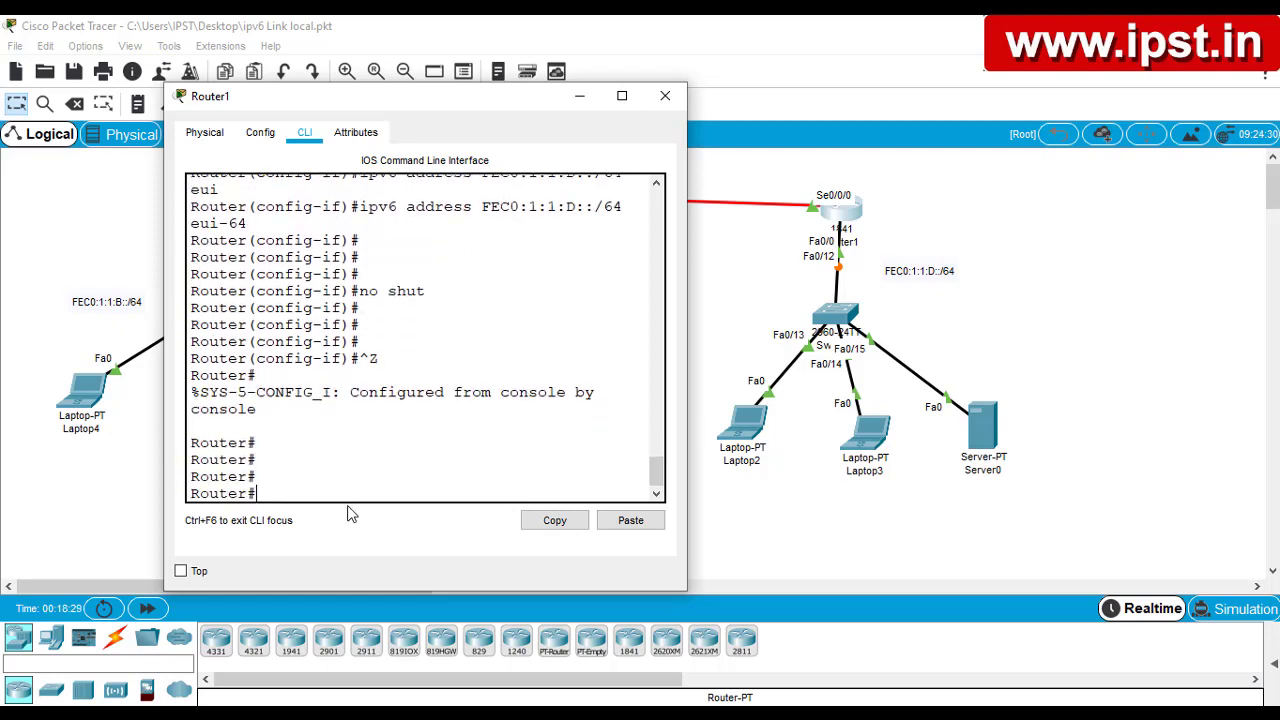
left_click(665, 96)
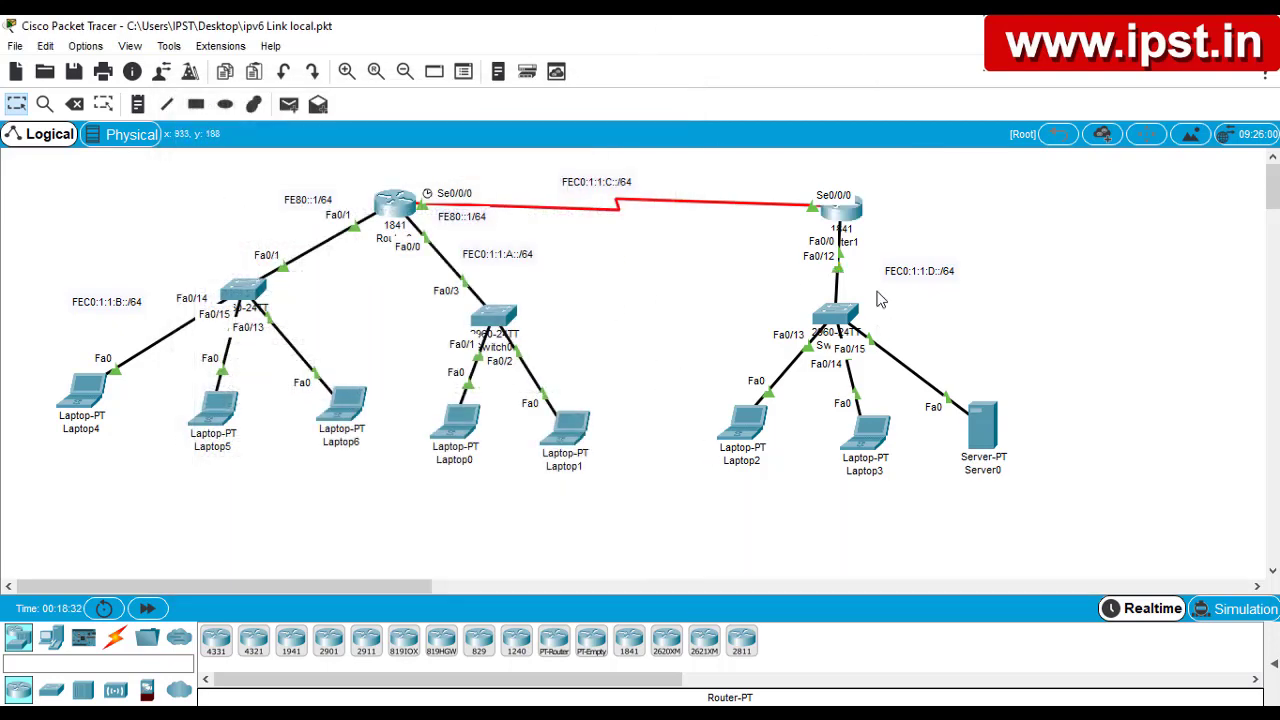
Set Laptop2's IPv6 configuration to Auto Config and close its window
left_click(740, 426)
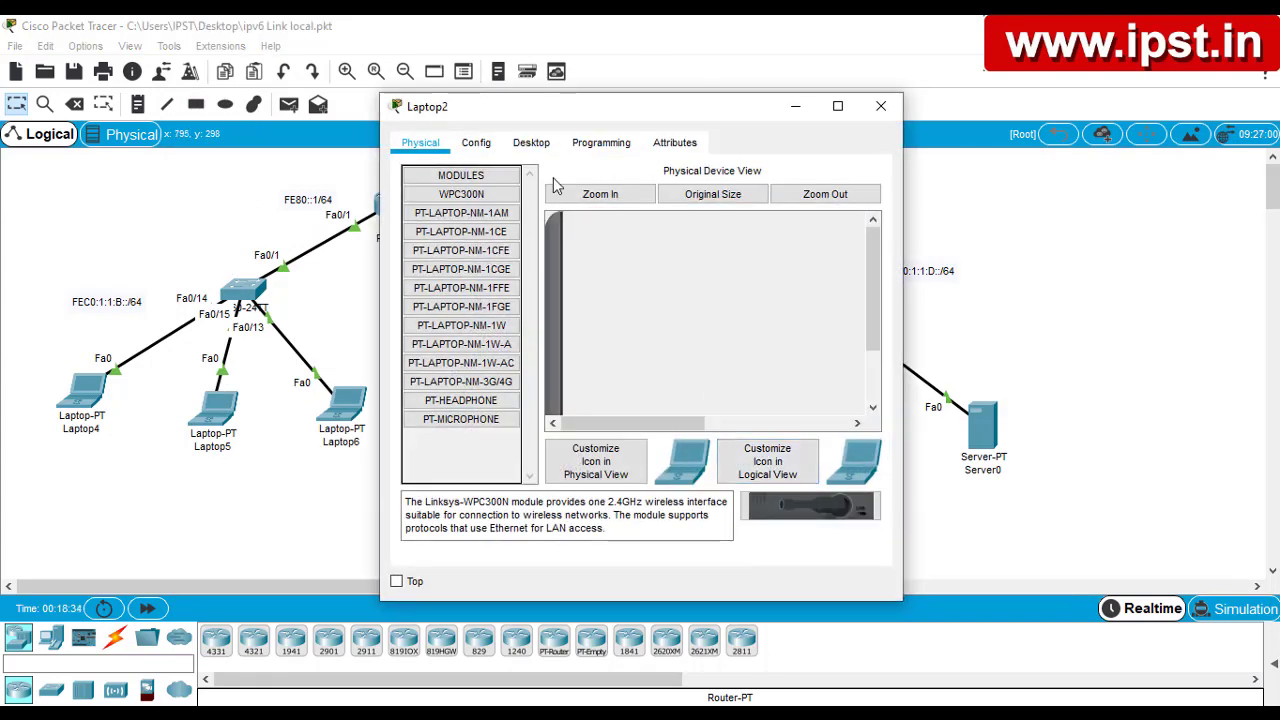
left_click(535, 143)
left_click(475, 232)
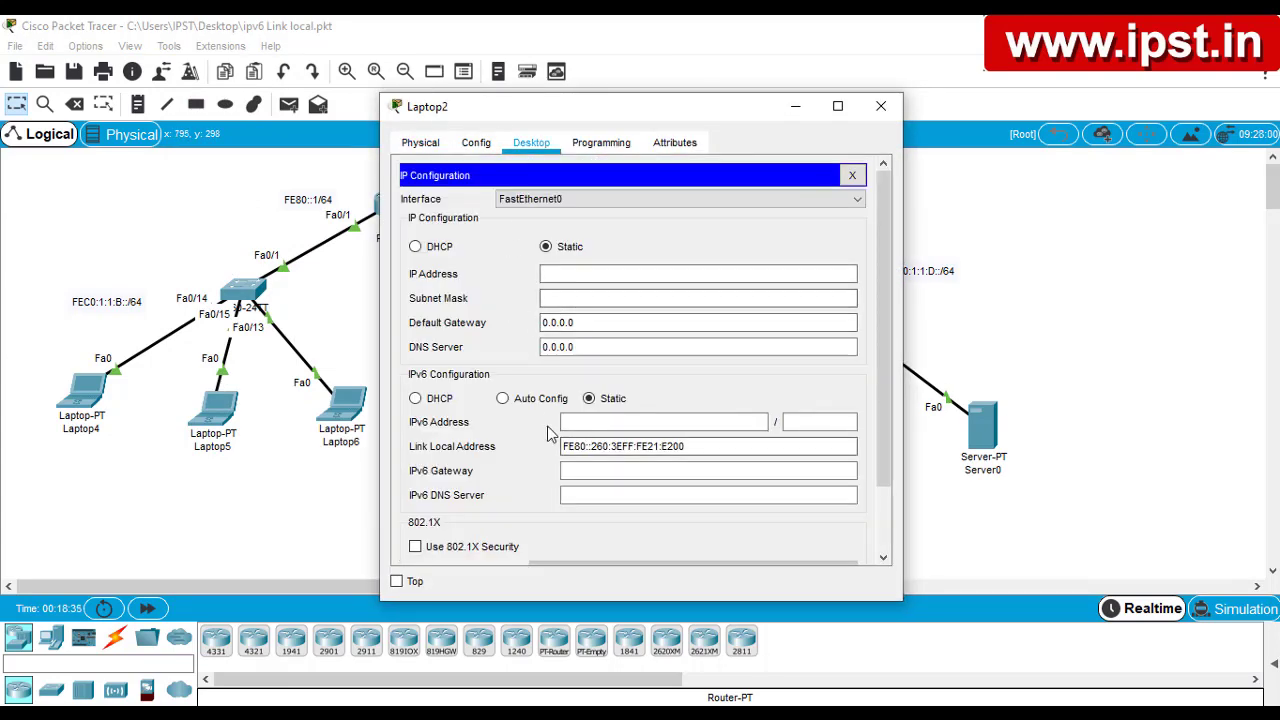
left_click(524, 399)
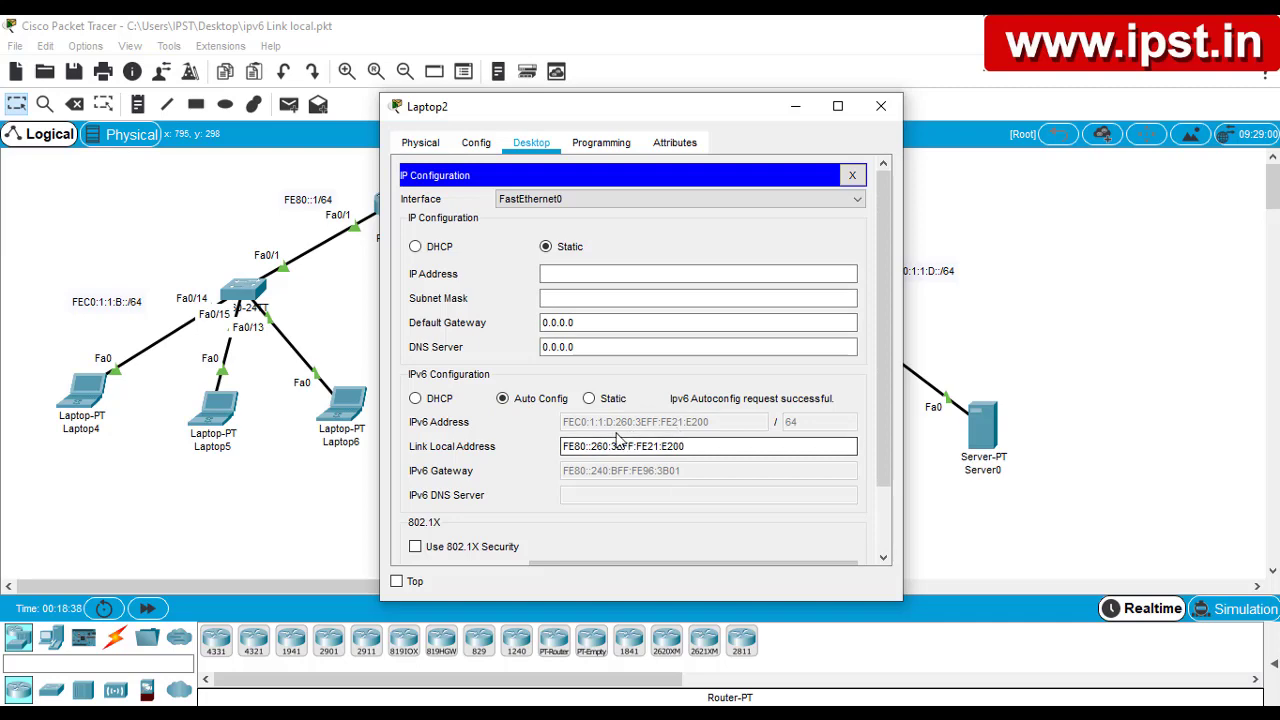
left_click(880, 106)
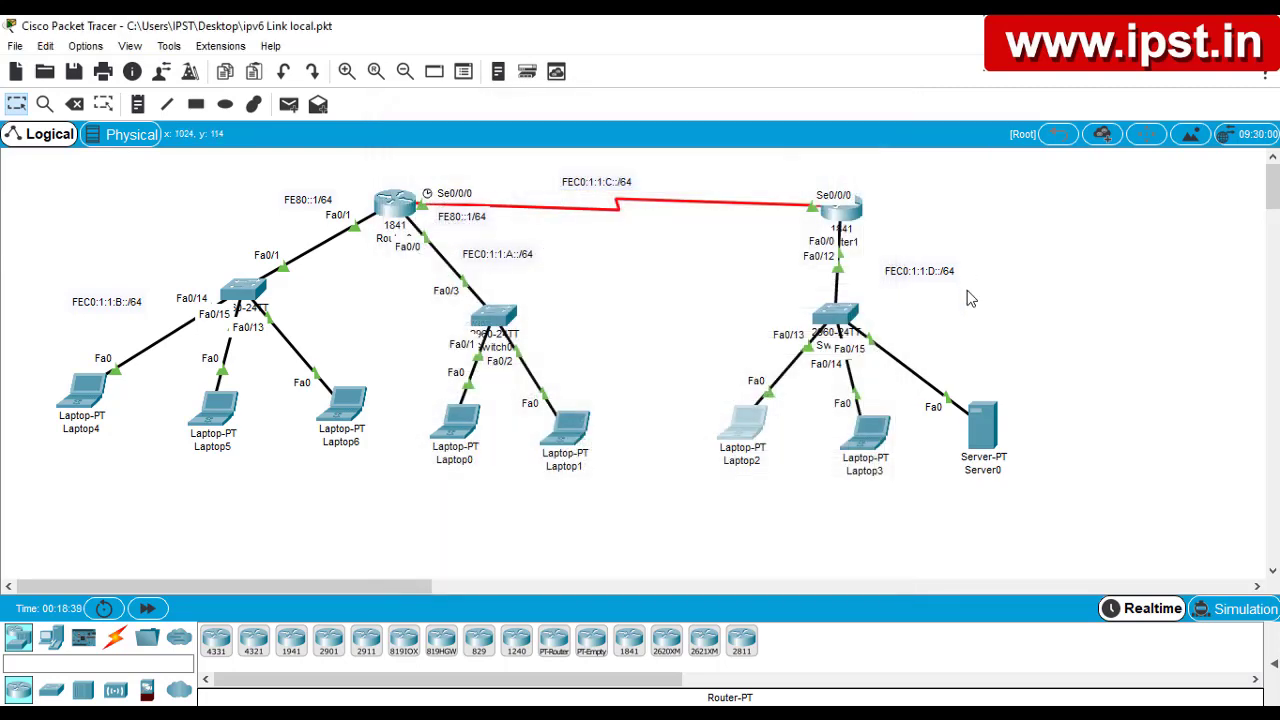
Set Laptop3's IPv6 configuration to Auto Config and close its window
left_click(866, 434)
left_click(531, 142)
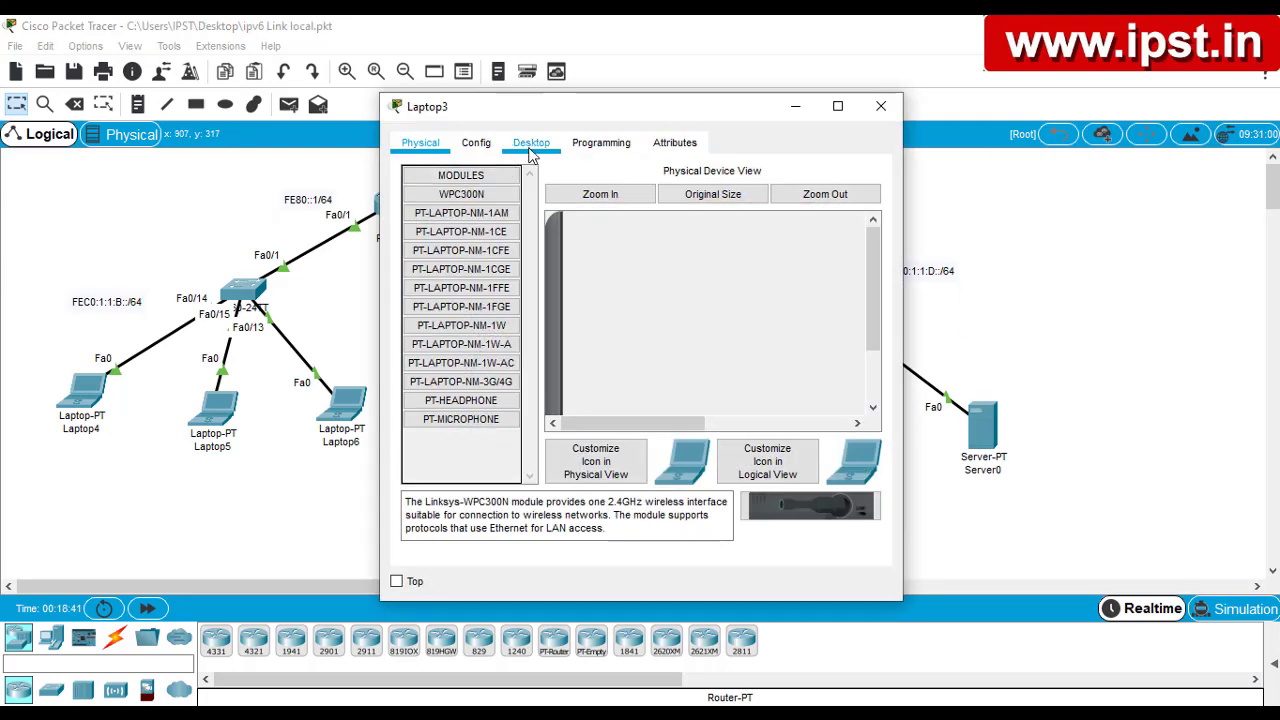
left_click(480, 235)
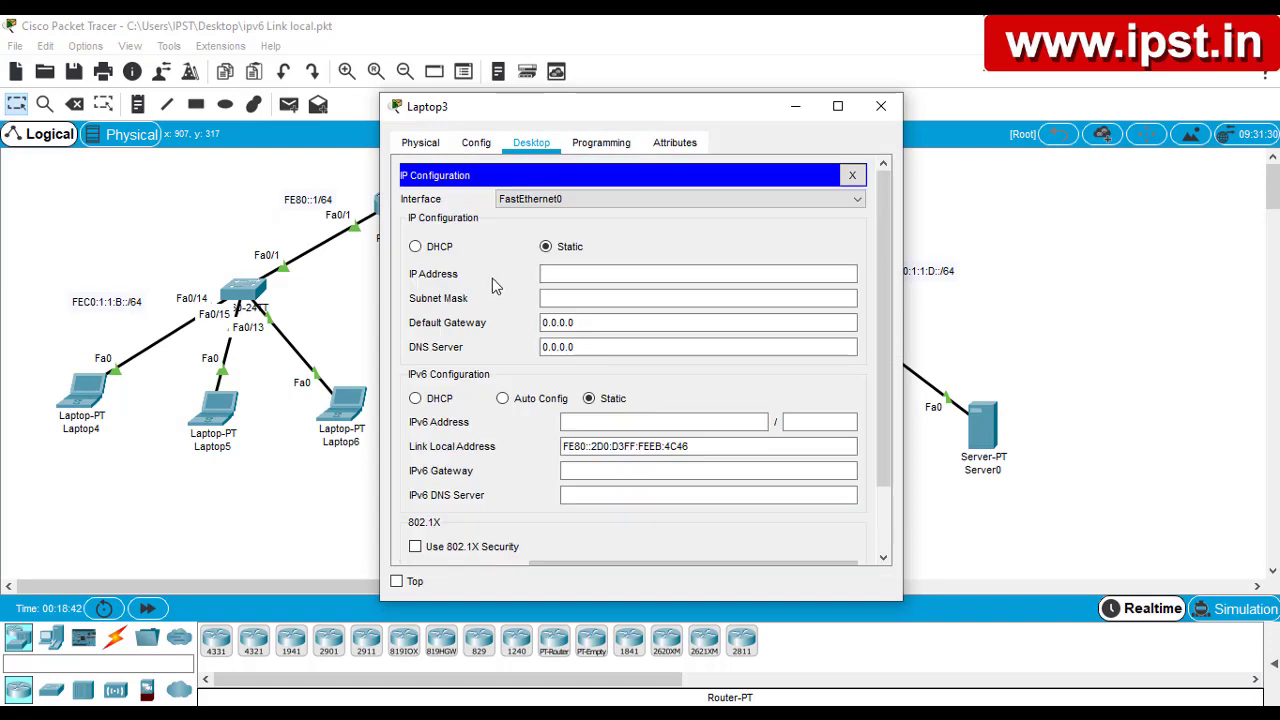
left_click(502, 398)
left_click(880, 106)
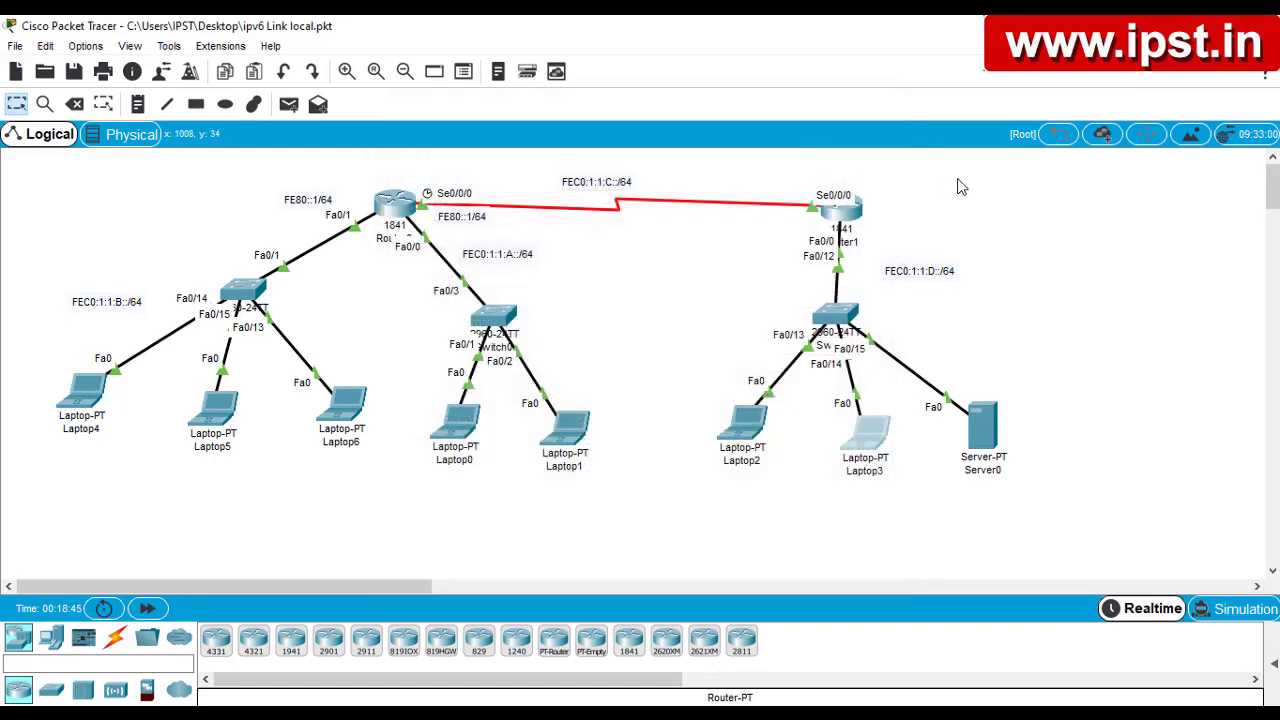
Set Server0's IPv6 configuration to Auto Config and close its window
left_click(980, 425)
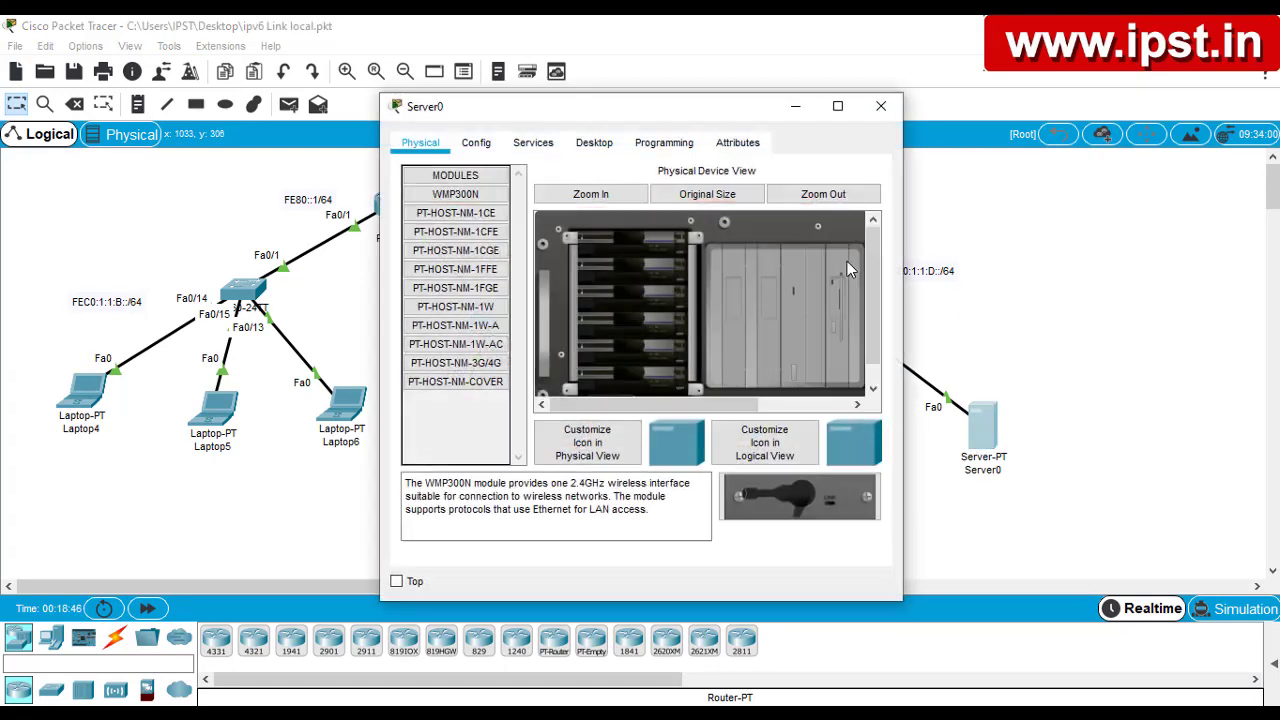
left_click(533, 142)
left_click(605, 148)
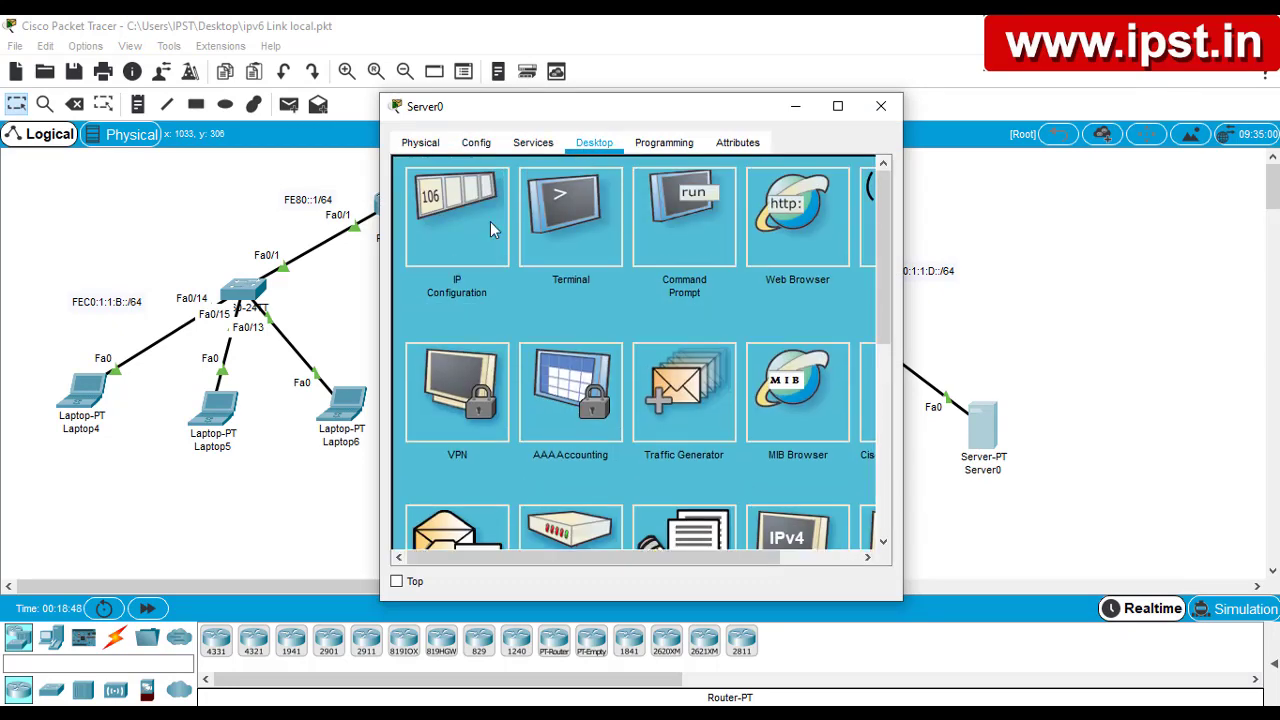
left_click(465, 222)
left_click(502, 376)
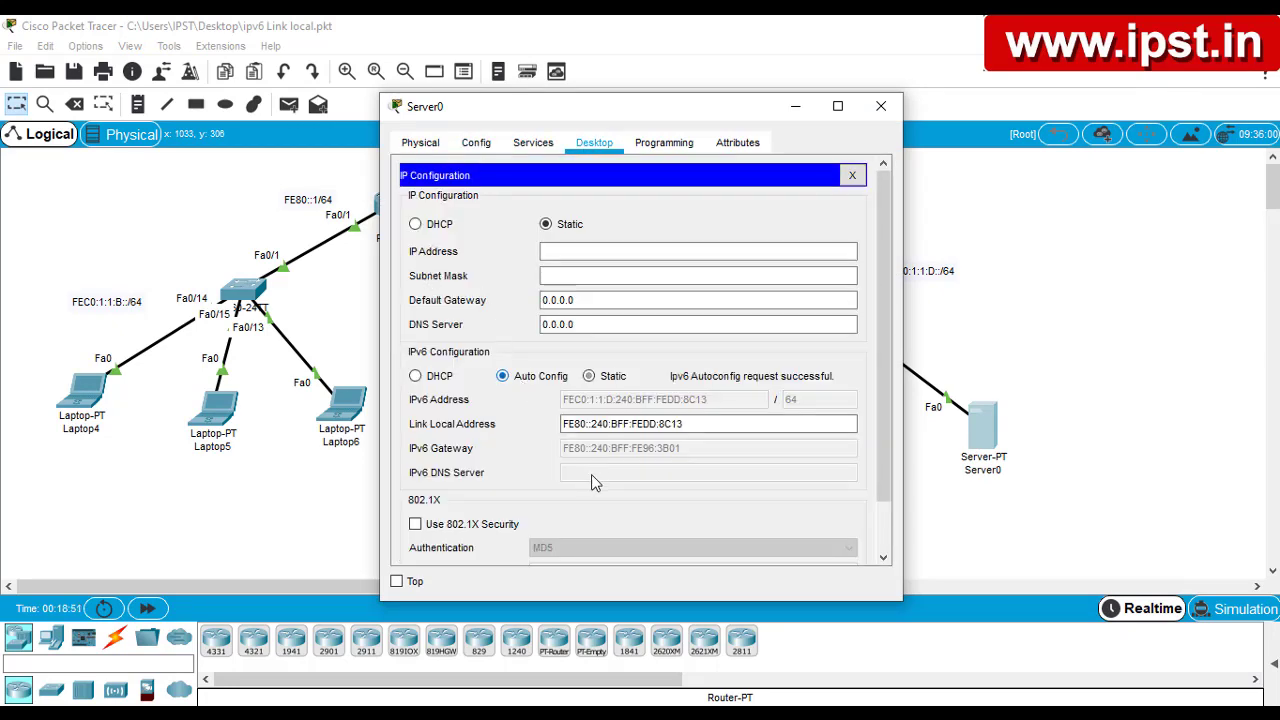
left_click(881, 107)
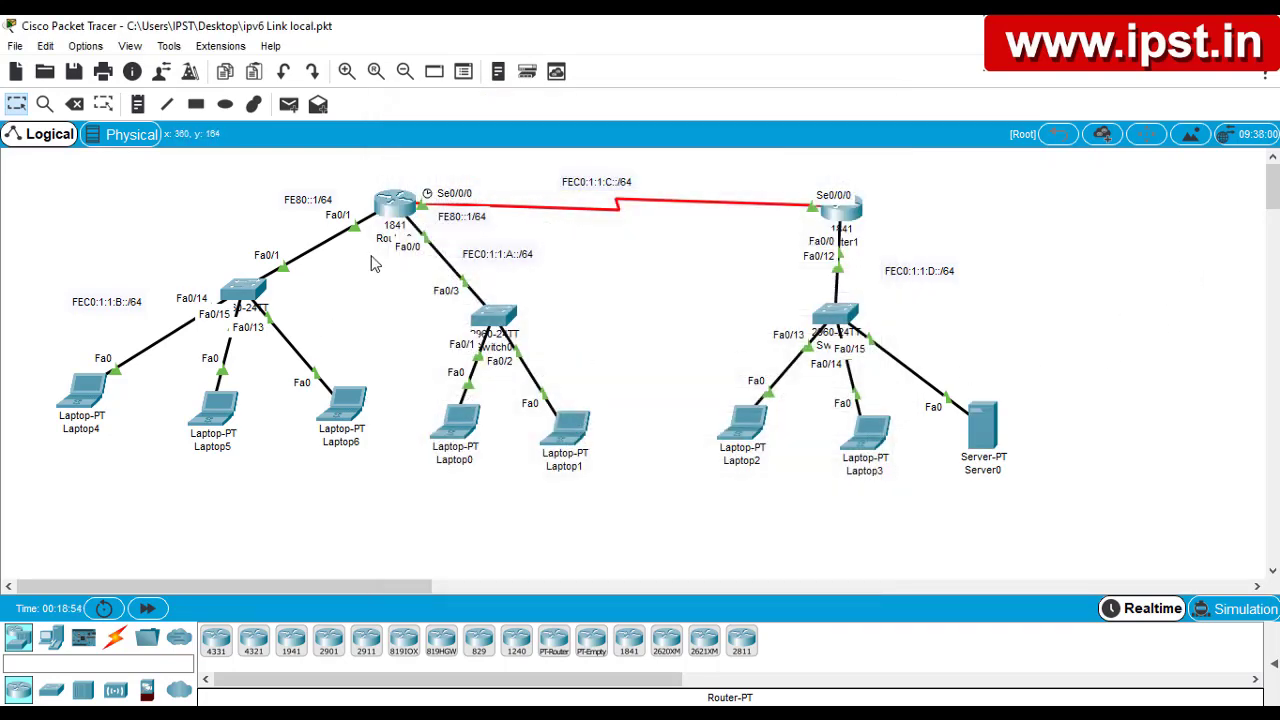
left_click_drag(222, 183, 505, 257)
left_click(603, 275)
left_click_drag(861, 250, 1001, 281)
left_click(1036, 307)
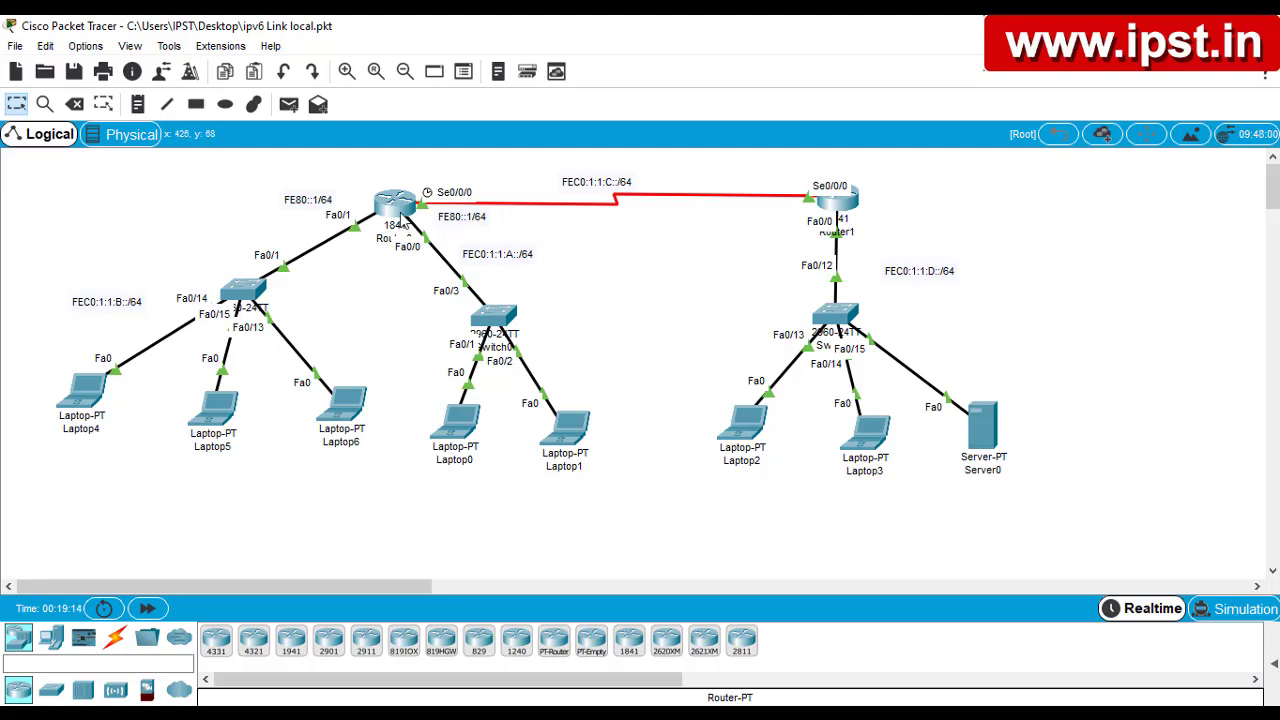
Open Router0's command line and leave interface configuration mode for the privileged prompt
left_click(405, 220)
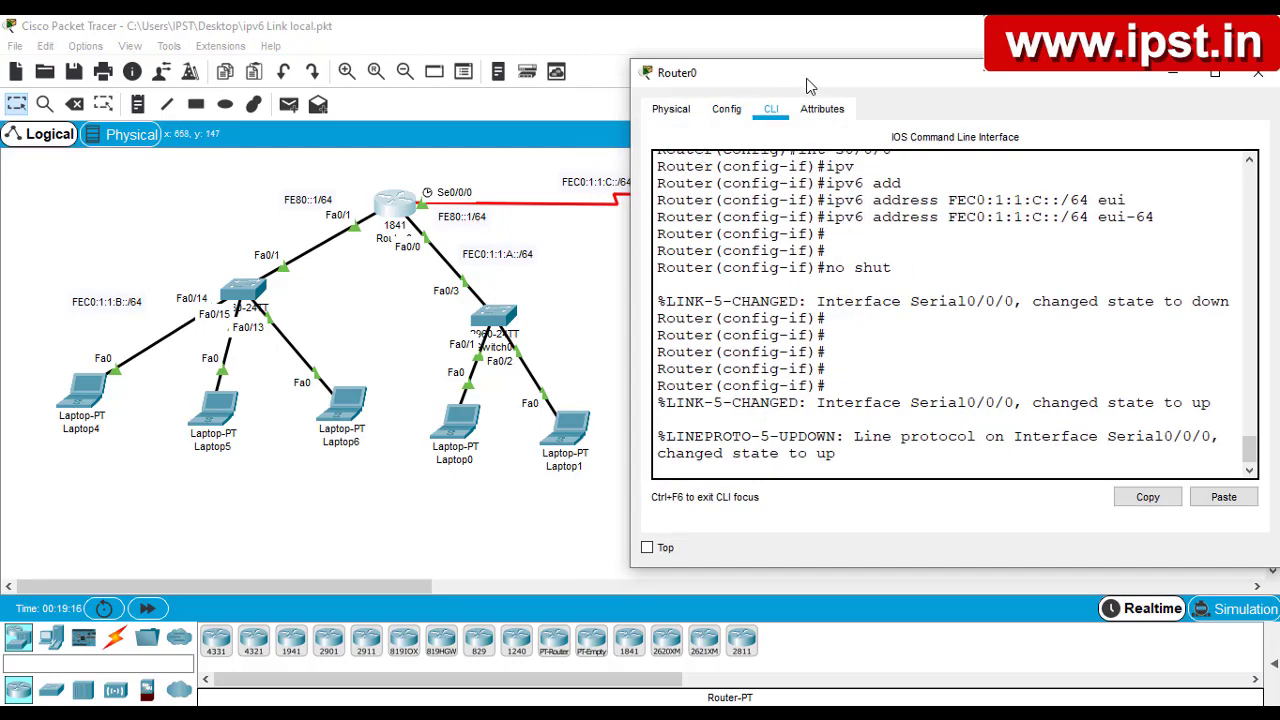
left_click_drag(800, 170, 289, 148)
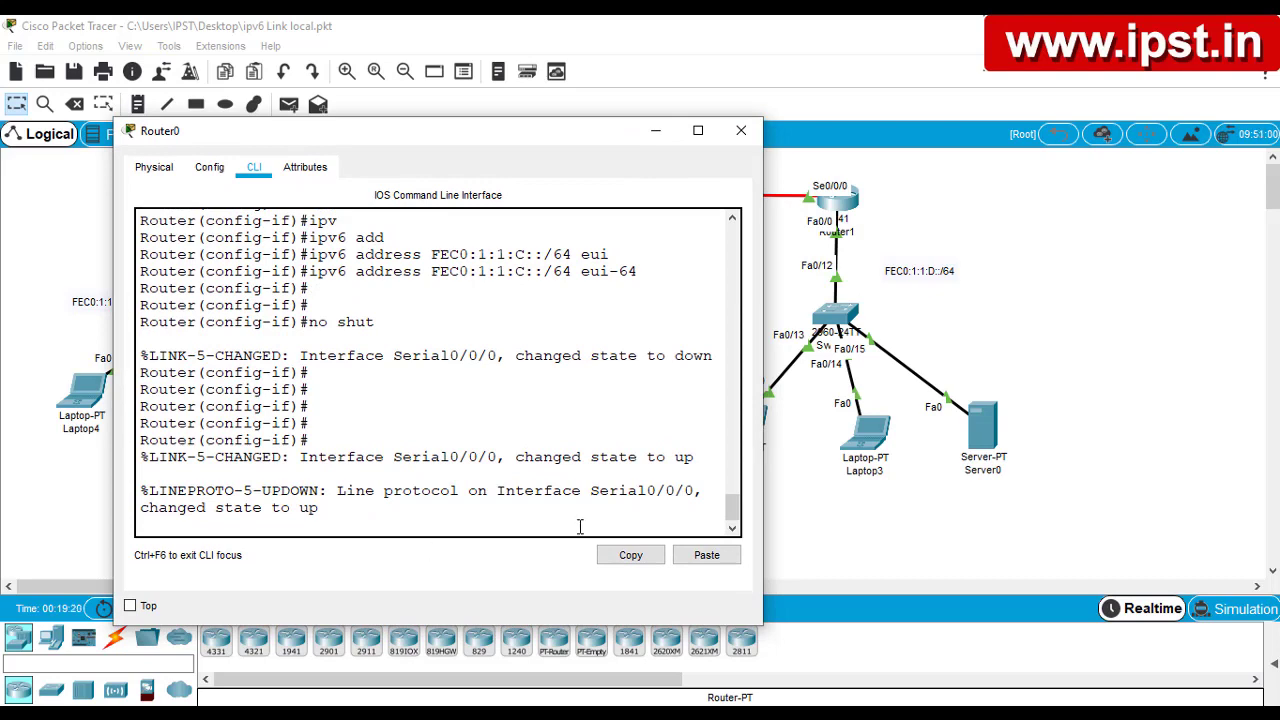
left_click(412, 526)
key("Return")
key("Return")
key("Return")
key("Return")
key("Return")
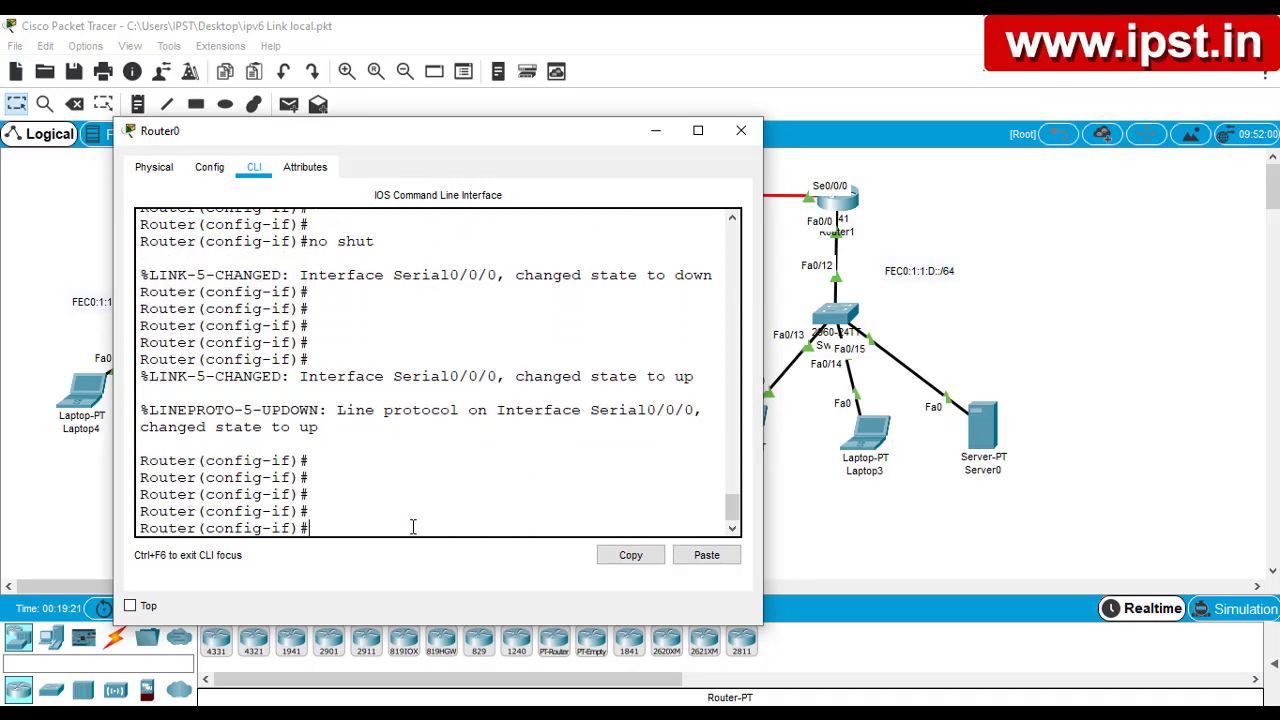
key("ctrl+z")
key("Return")
key("Return")
key("Return")
key("Return")
Enter global configuration mode on Router0 with conf t
type("conf")
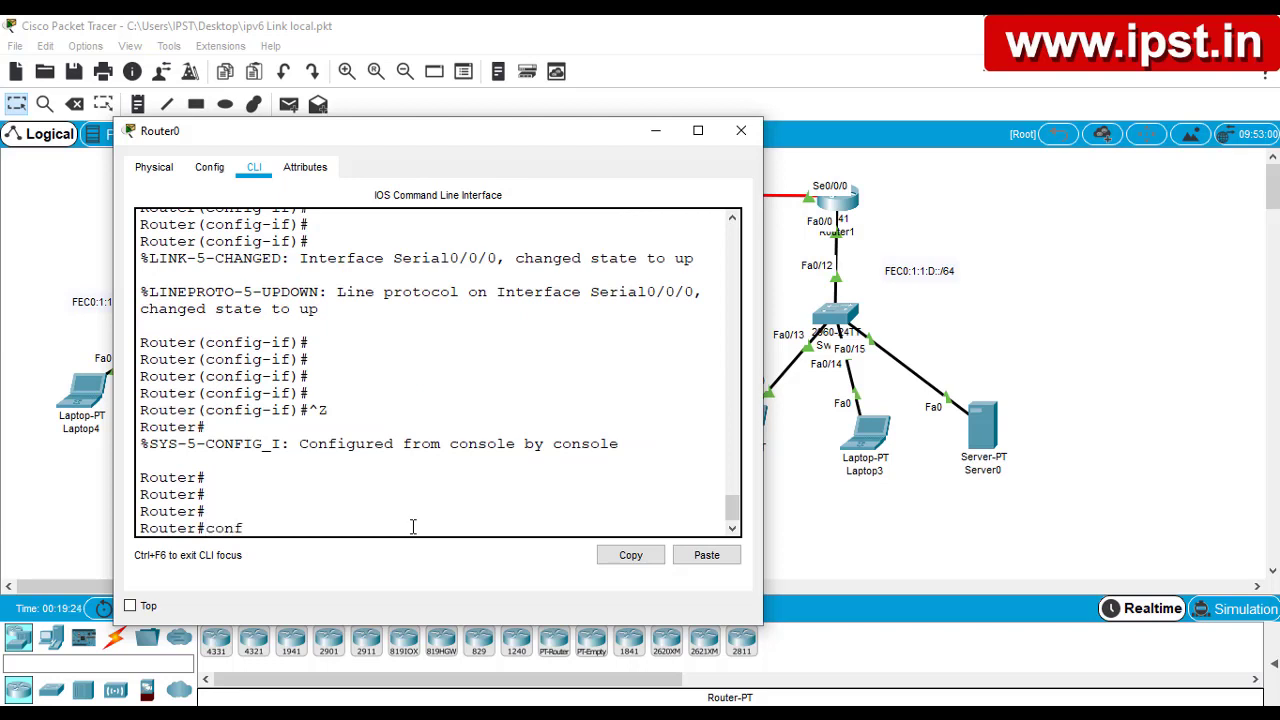
type(" t")
key("Return")
key("Return")
key("Return")
key("Return")
key("Return")
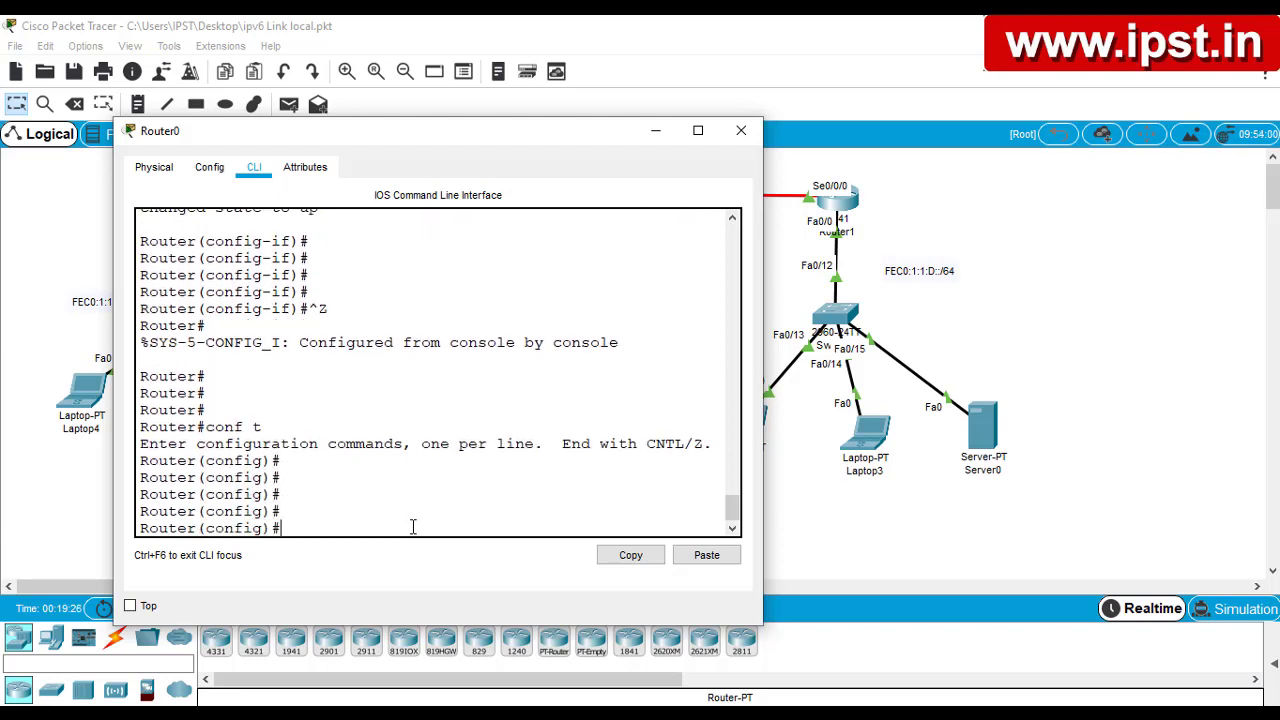
Begin a static route on Router0 with ipv6 route for destination FEC0:1:1:D::/64, leaving the next hop open
type("ipv")
key("Tab")
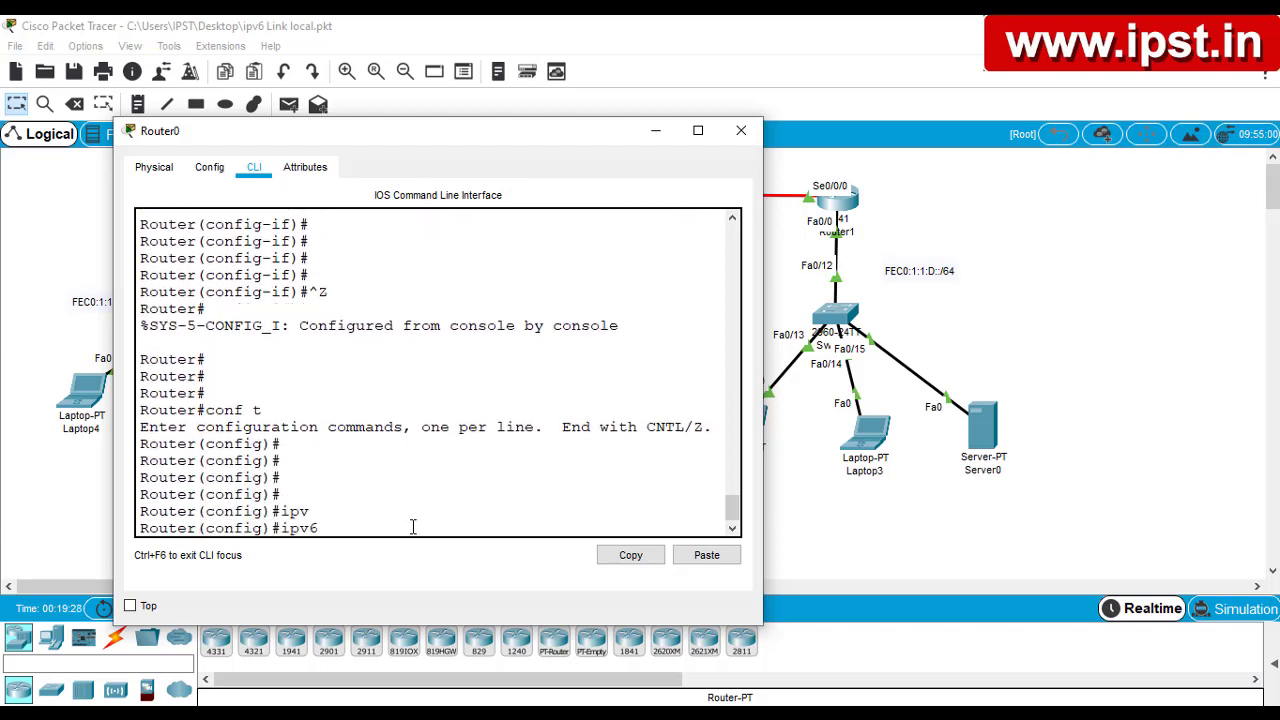
type("rou")
key("Tab")
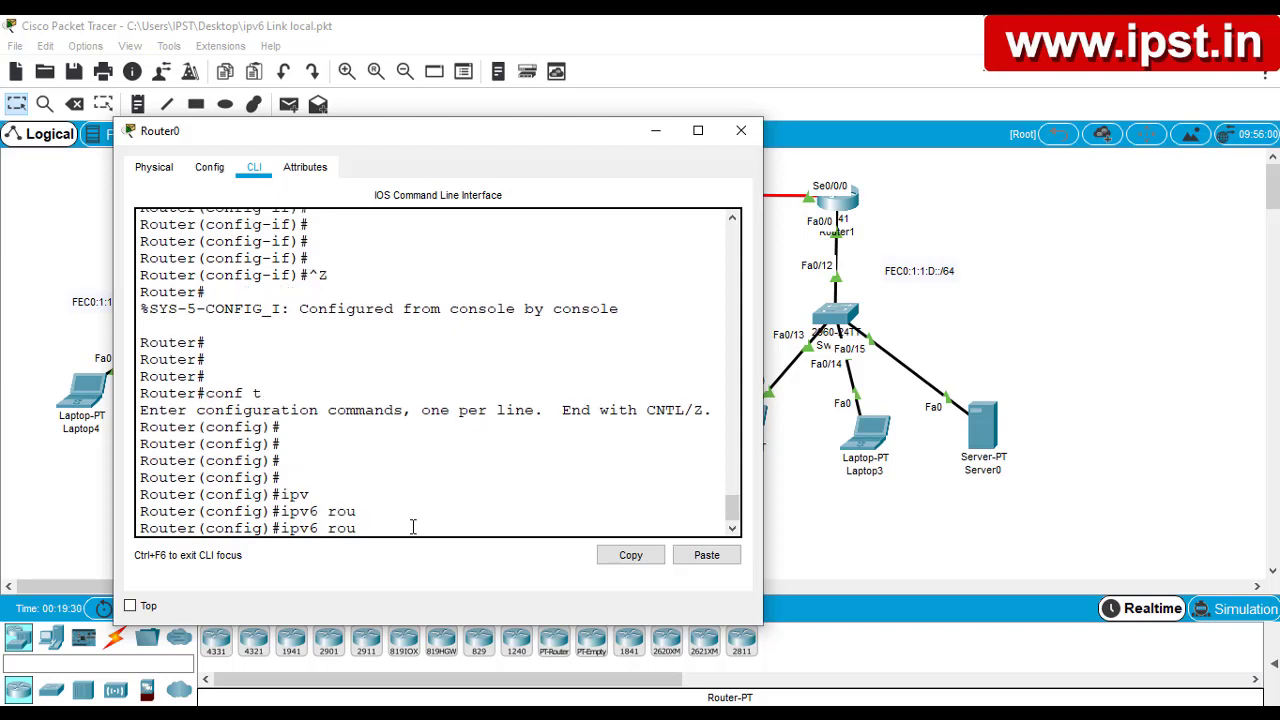
type("t")
key("Tab")
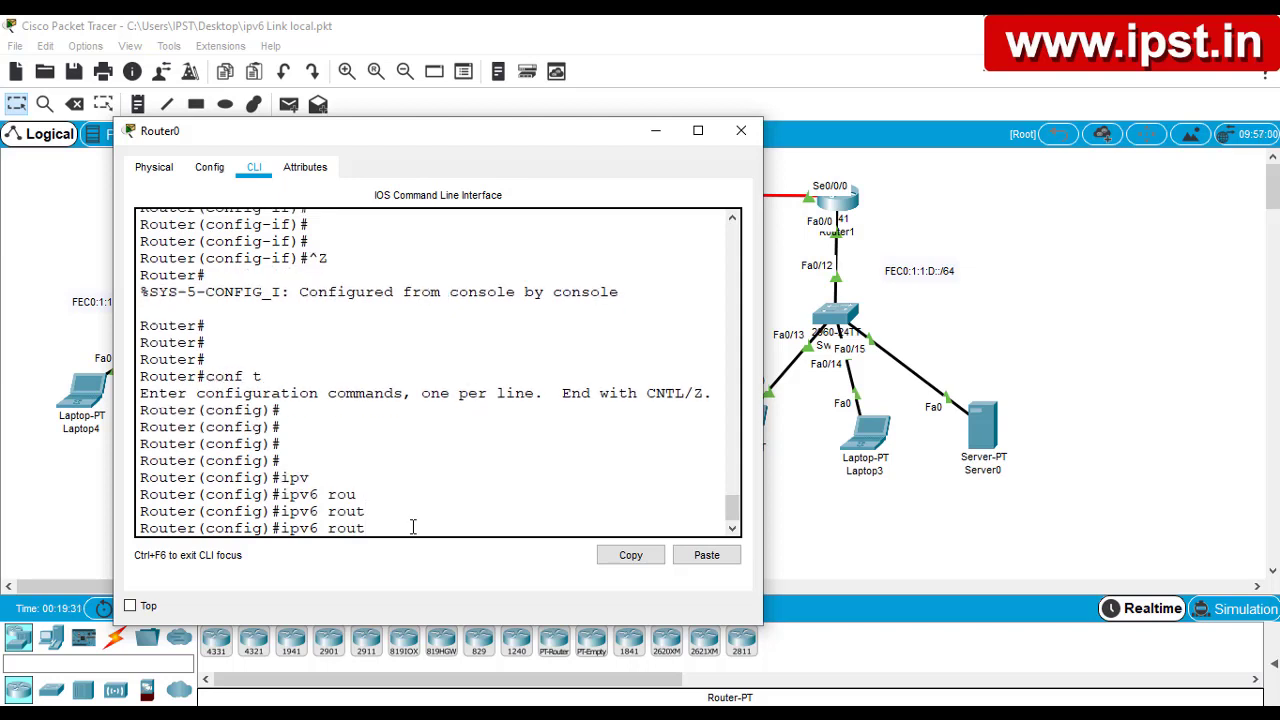
key("BackSpace")
key("BackSpace")
type("route")
left_click_drag(530, 145, 469, 135)
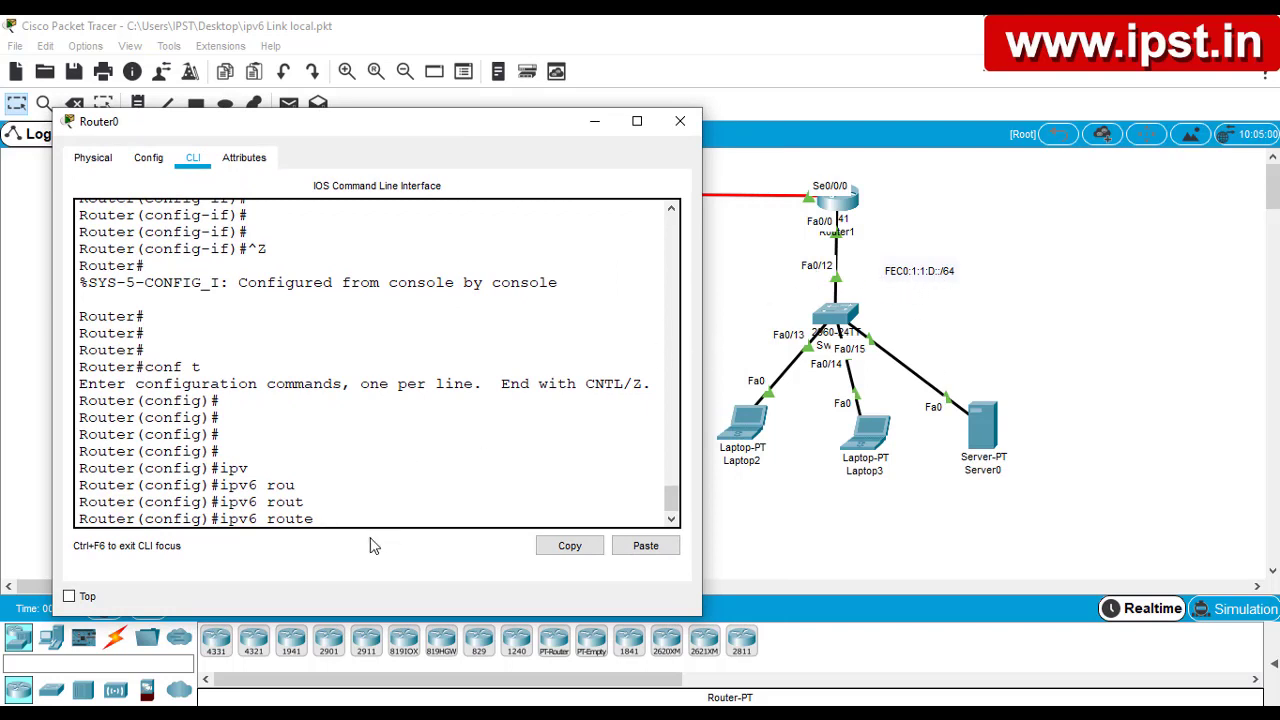
type("FEC0:1")
type(":1:D::/64")
Display the IPv6 details of Router1's serial interface with sh ipv6 int s0/0/0
left_click_drag(517, 128, 677, 365)
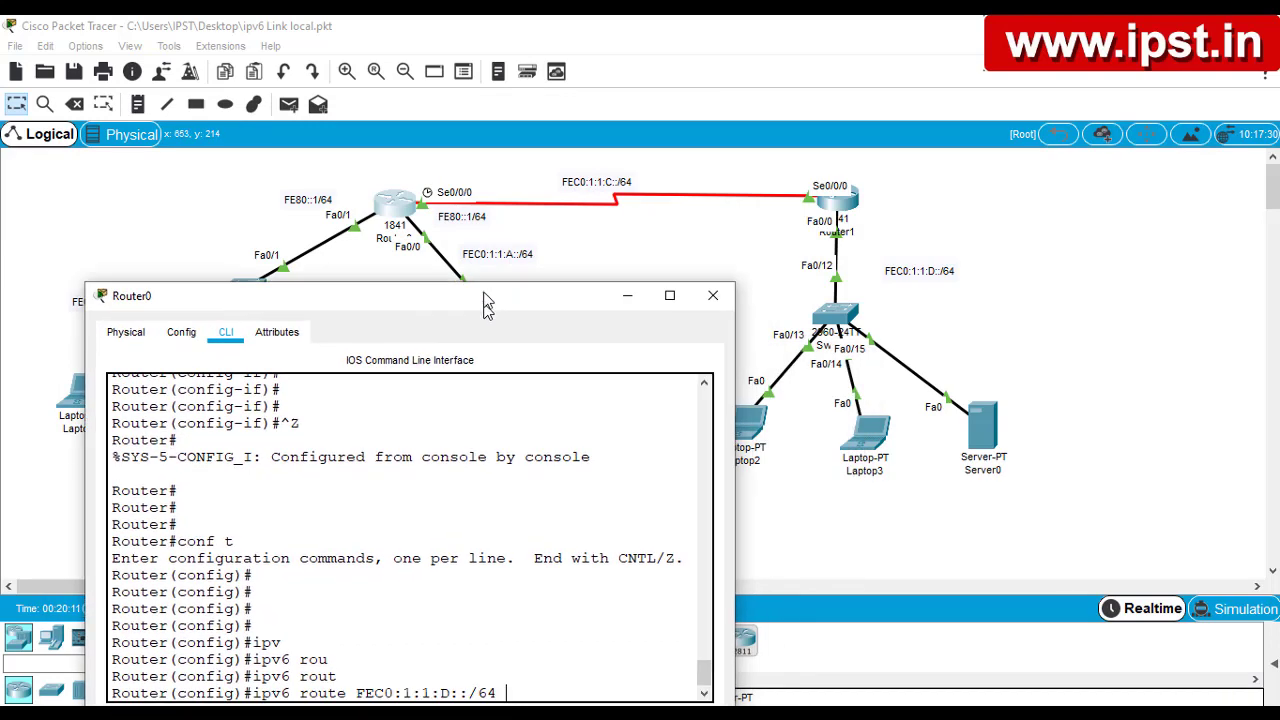
left_click_drag(483, 302, 477, 232)
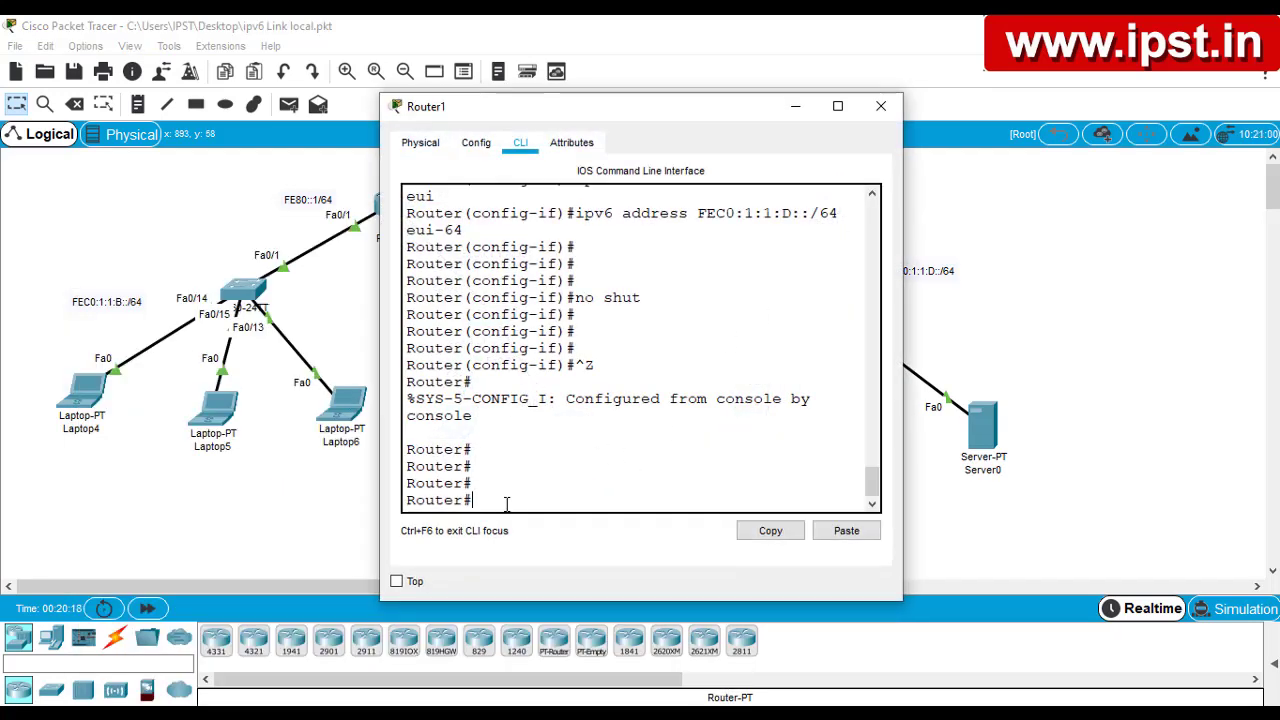
type("sh ip")
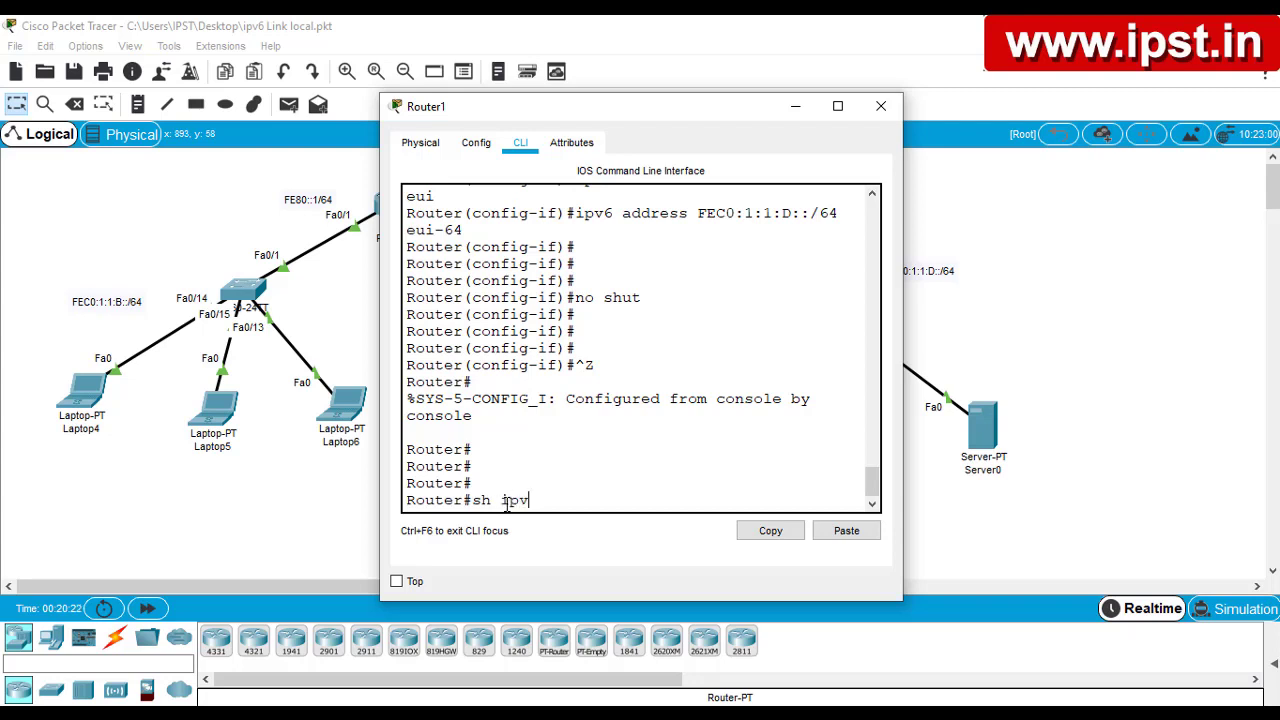
type("v")
key("Tab")
type("int")
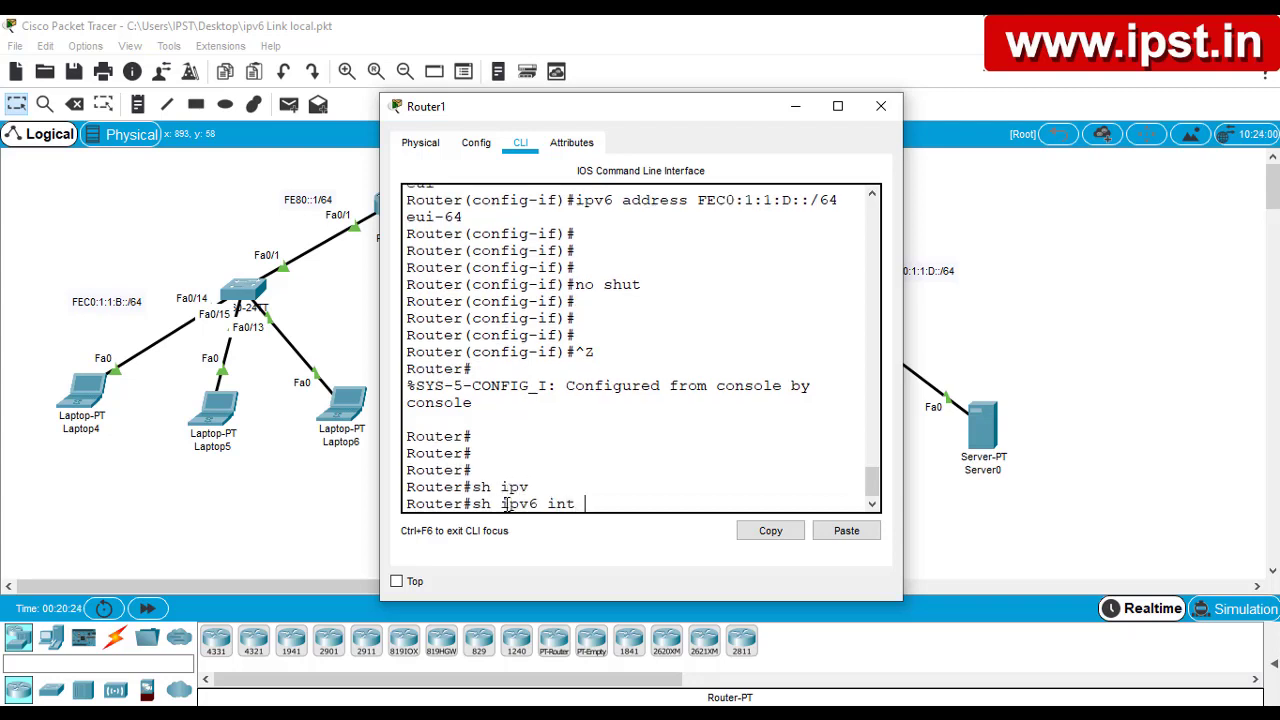
type(" s0/0/0")
key("Return")
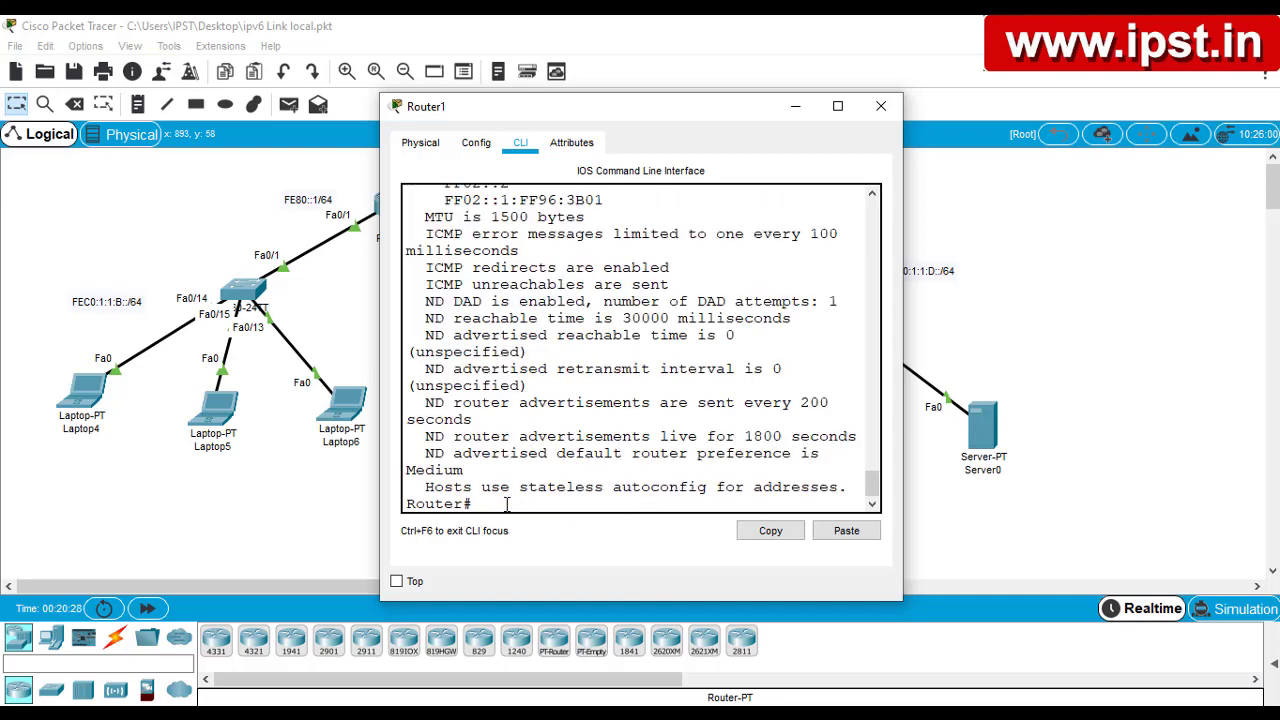
Copy the global unicast address of Router1's s0/0/0 from the command output and close the Router1 window
scroll(508, 432, "up", 5)
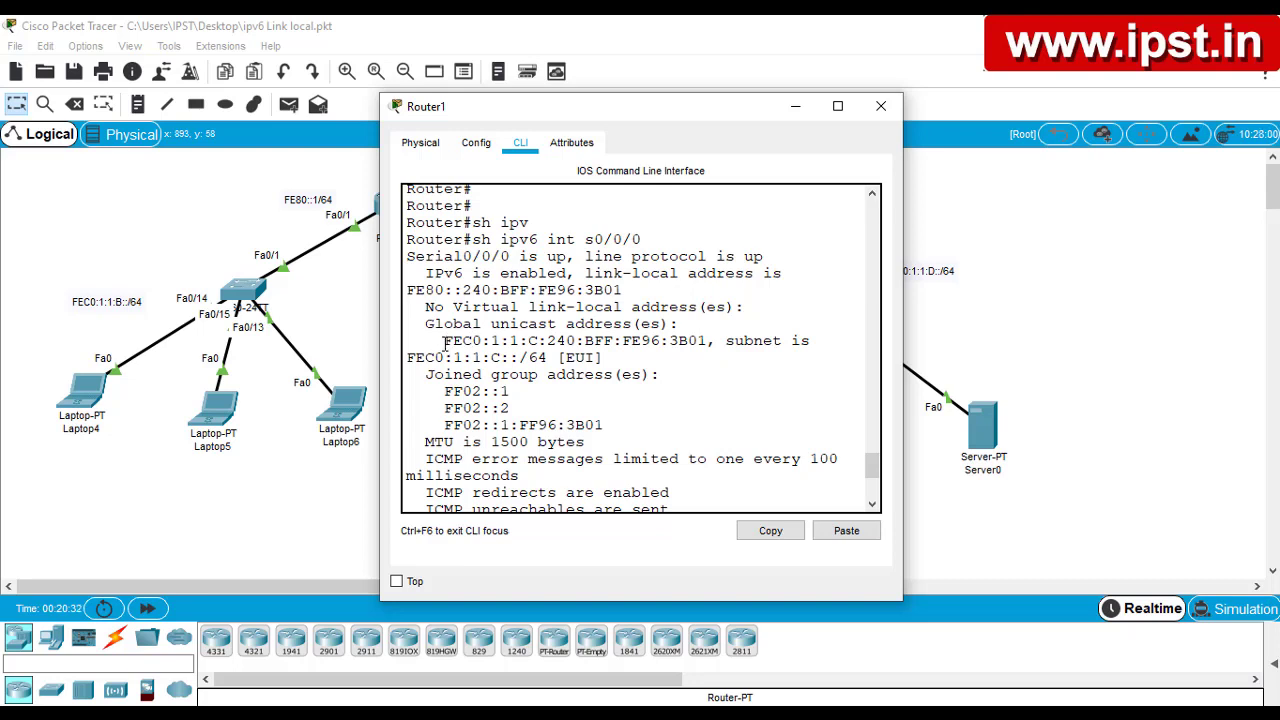
left_click_drag(444, 341, 712, 341)
right_click(678, 344)
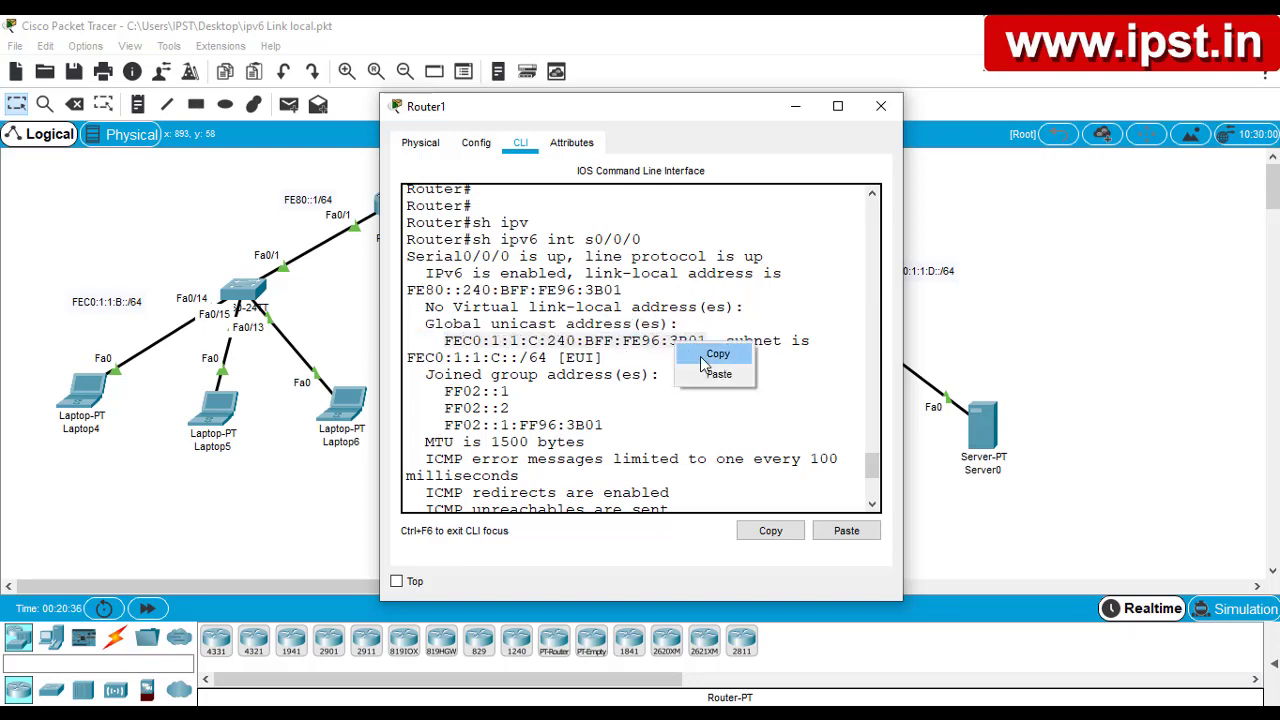
left_click(703, 357)
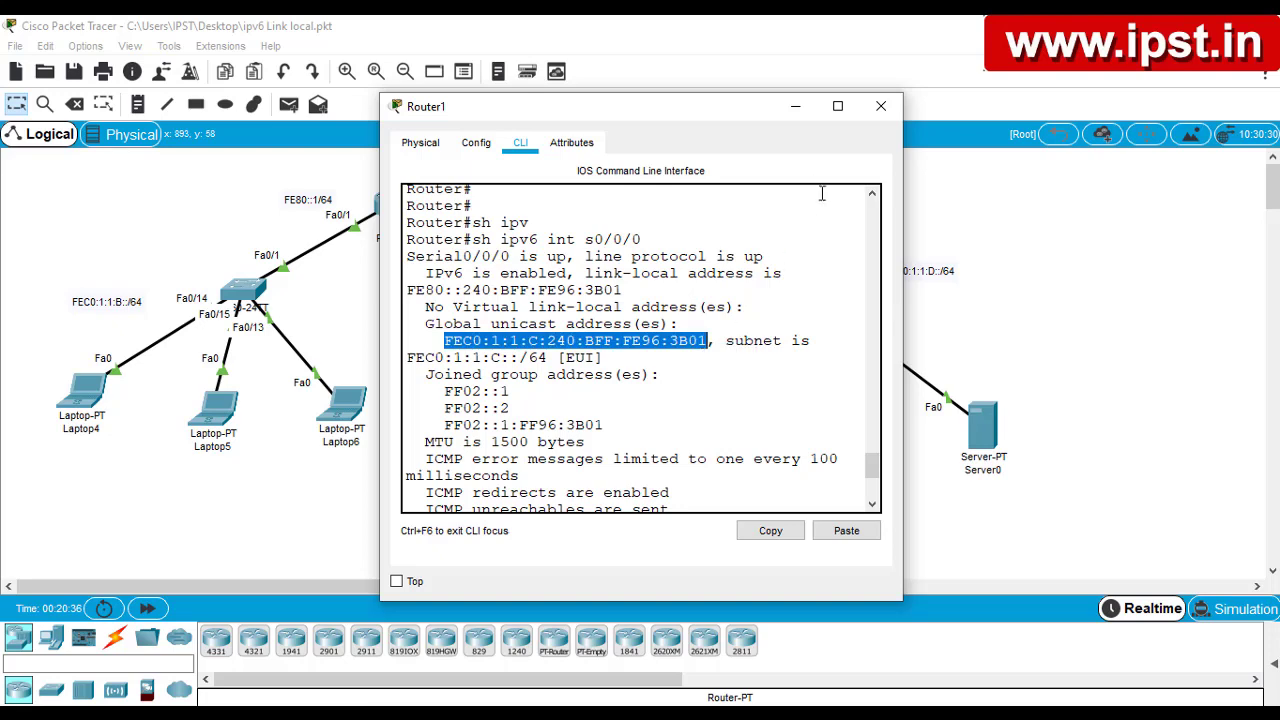
left_click(881, 107)
Complete Router0's static route with the copied next hop FEC0:1:1:C:240:BFF:FE96:3B01, submit it, and close the Router0 window
left_click(408, 204)
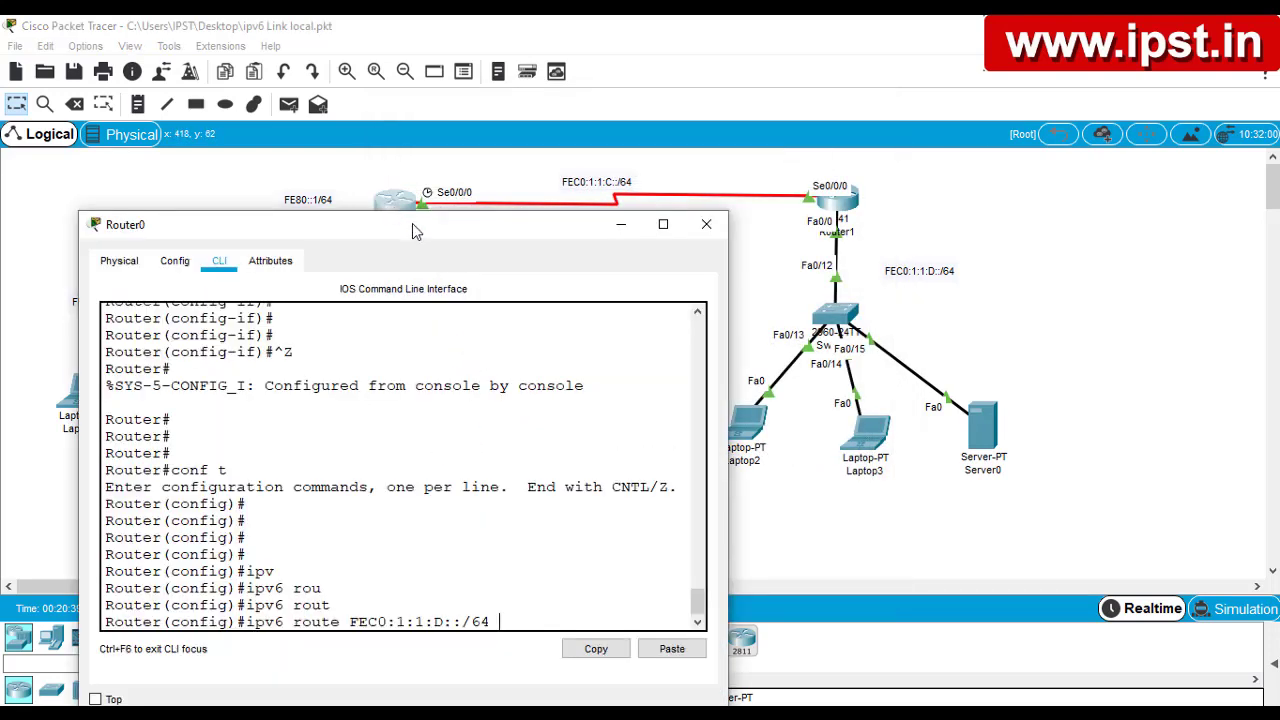
right_click(506, 620)
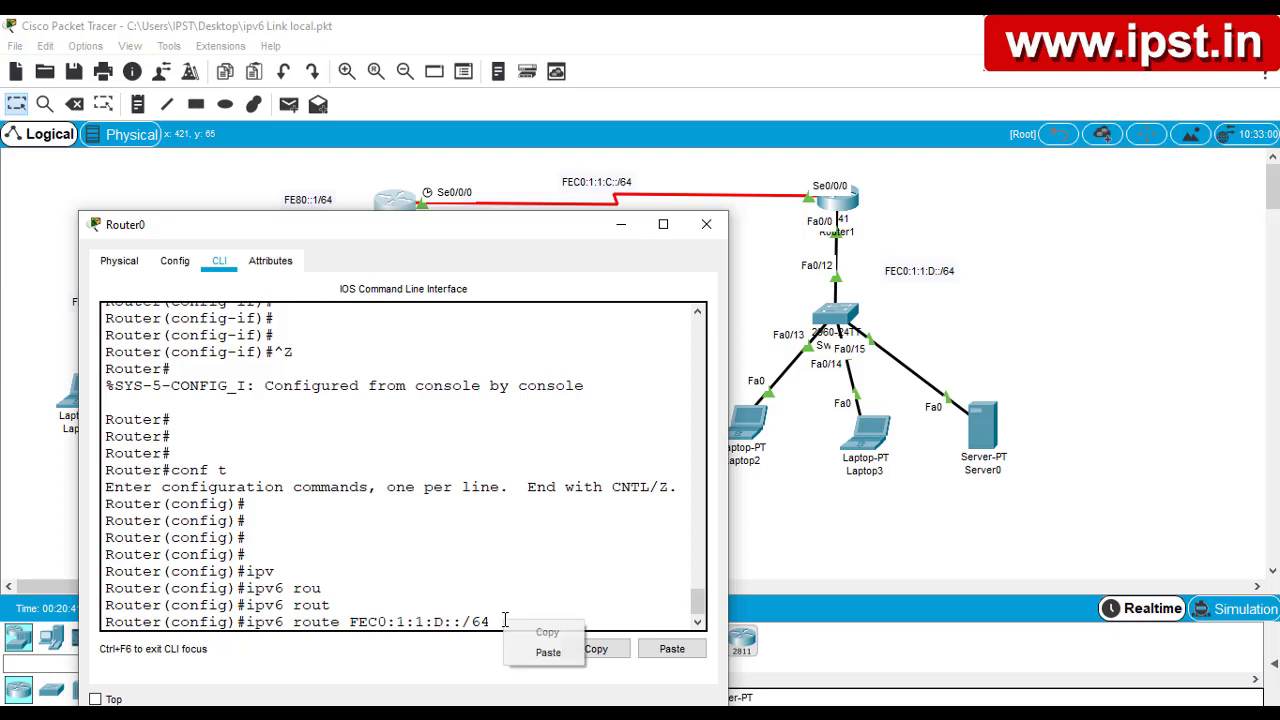
left_click(545, 651)
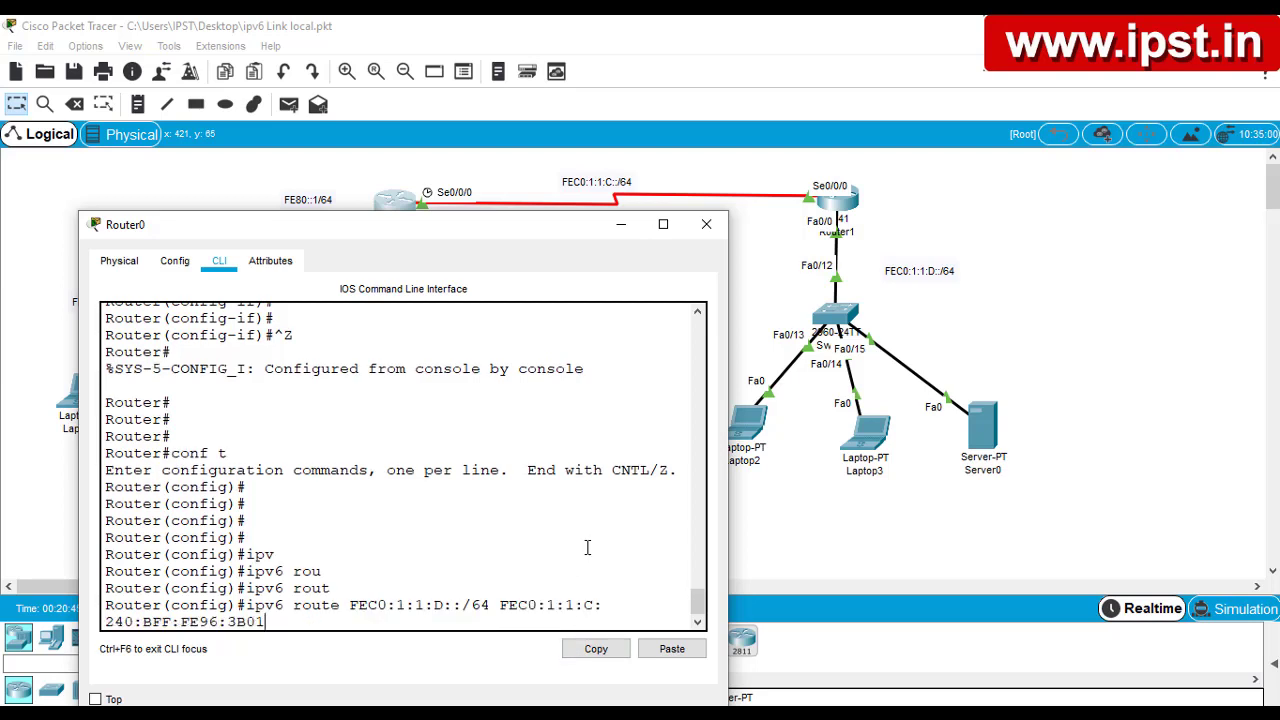
key("Return")
key("Return")
key("Return")
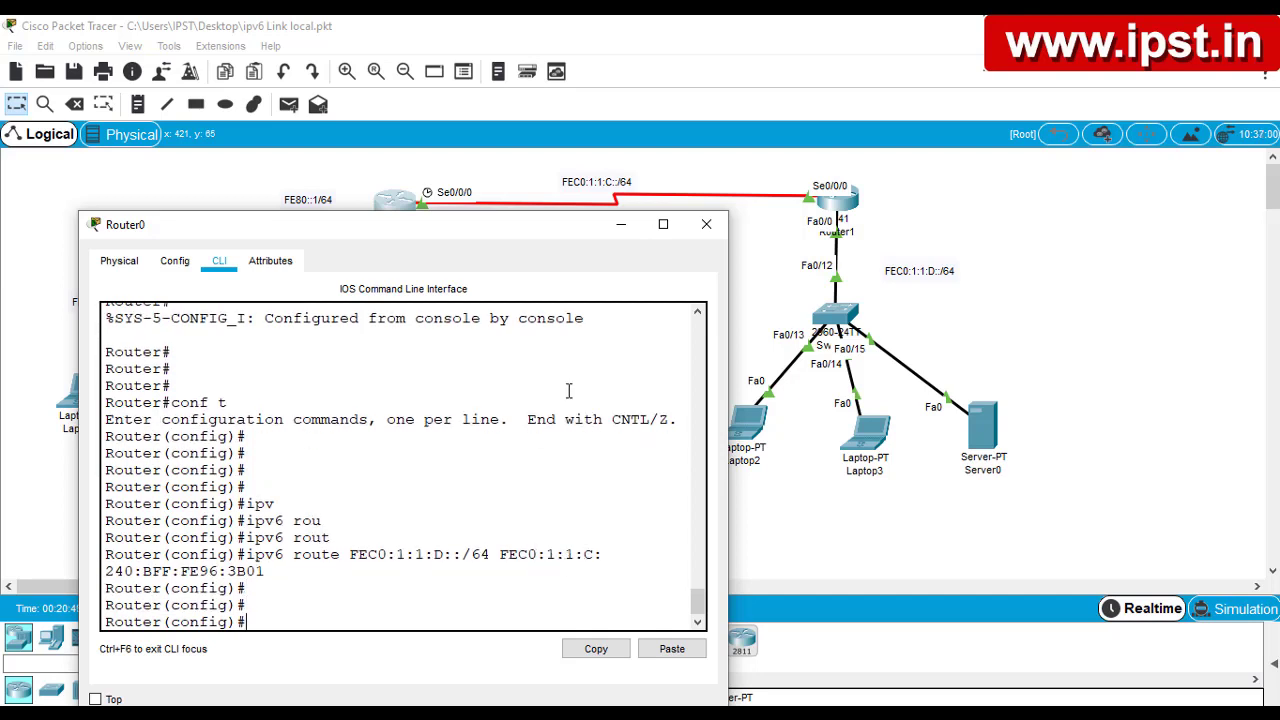
left_click(707, 226)
Open Router1's CLI, shift its window clear of the topology, and enter global configuration mode with conf t
left_click(857, 216)
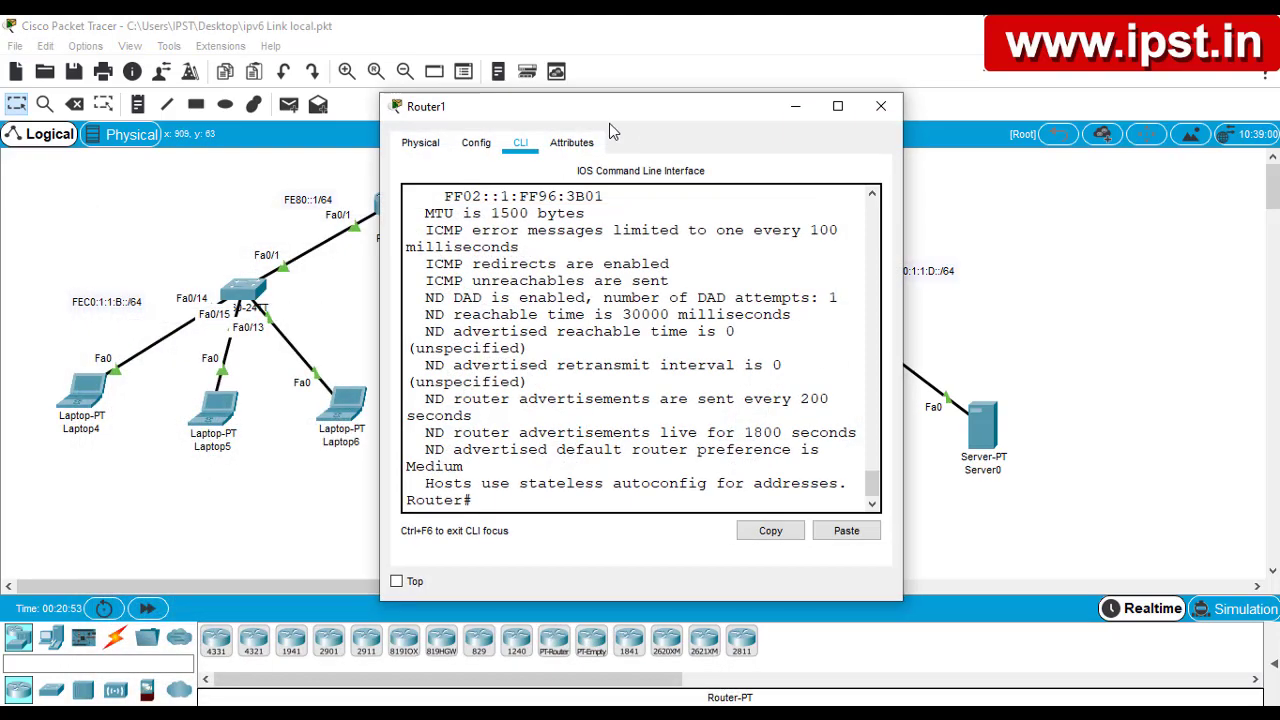
left_click_drag(626, 111, 844, 75)
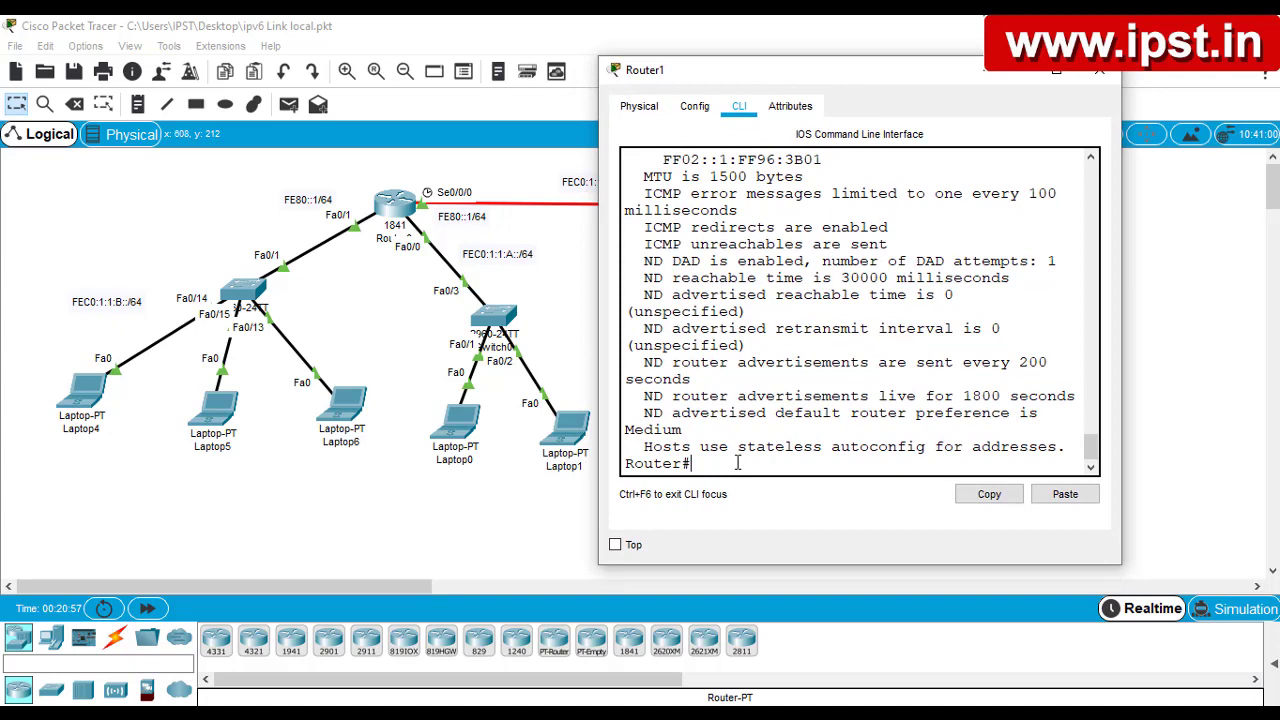
key("Return")
key("Return")
key("Return")
key("Return")
type("conf t")
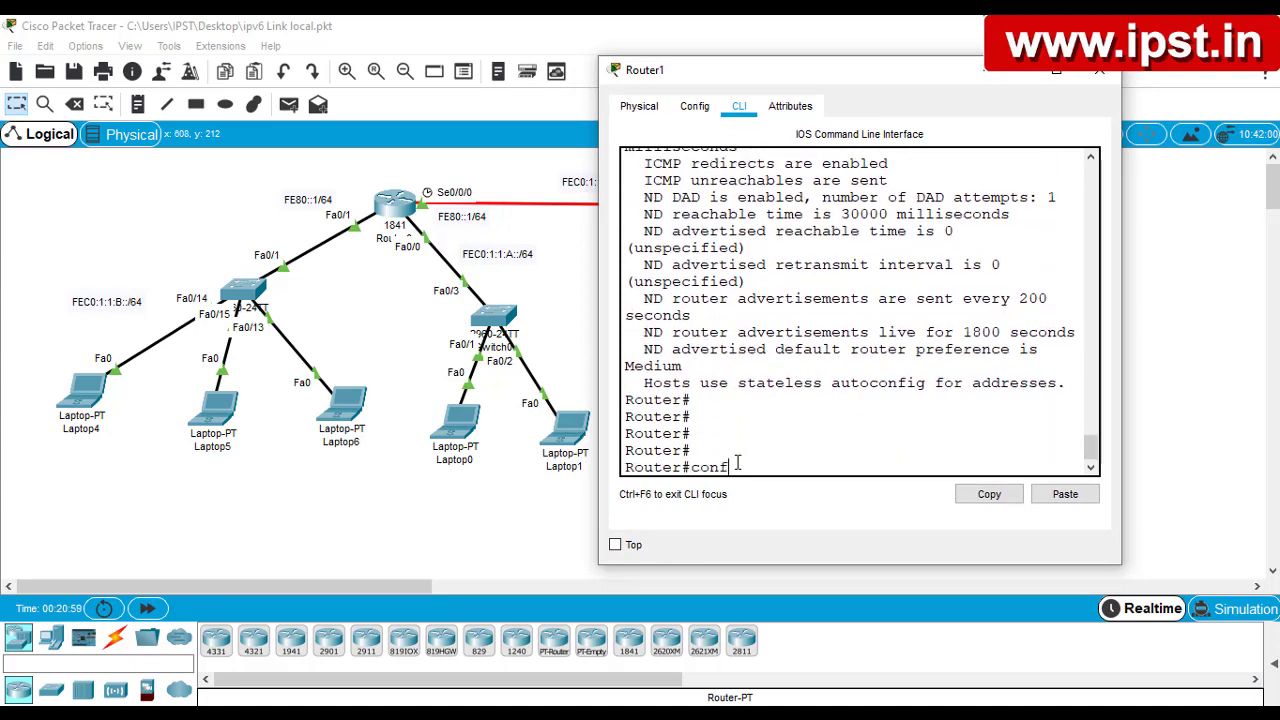
key("Return")
Begin a static route on Router1 with ipv6 route for destination FEC0:1:1:B::/64, leaving the next hop open
key("Return")
key("Return")
key("Return")
type("ipv")
key("Tab")
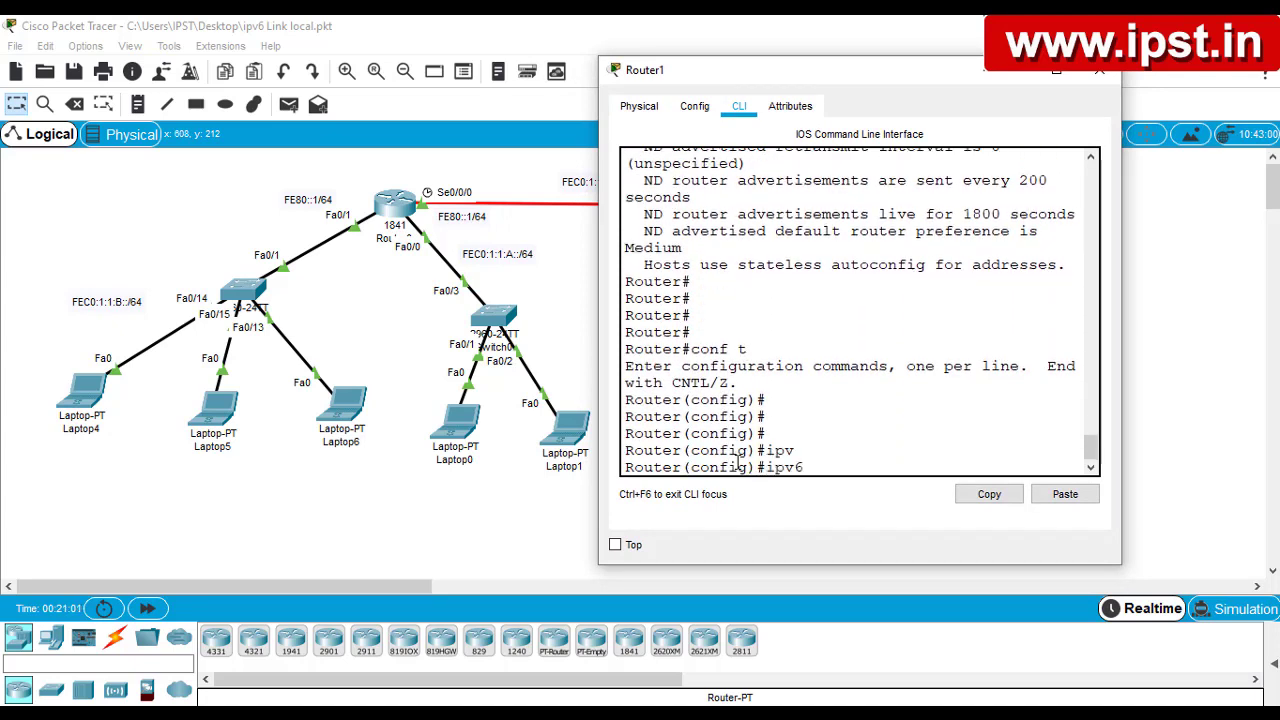
type("route FEC0:1:1:B::/64")
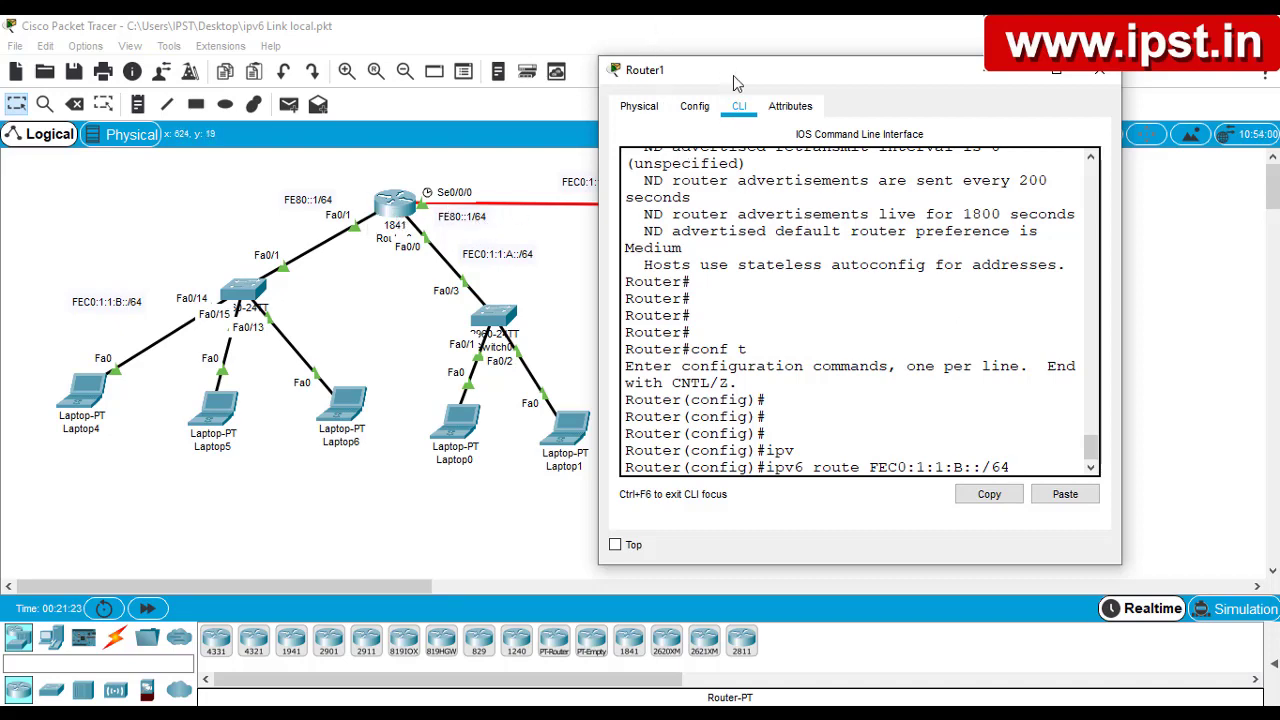
mouse_move(733, 75)
left_mouse_down()
mouse_move(915, 262)
mouse_move(846, 279)
mouse_move(738, 66)
left_mouse_up()
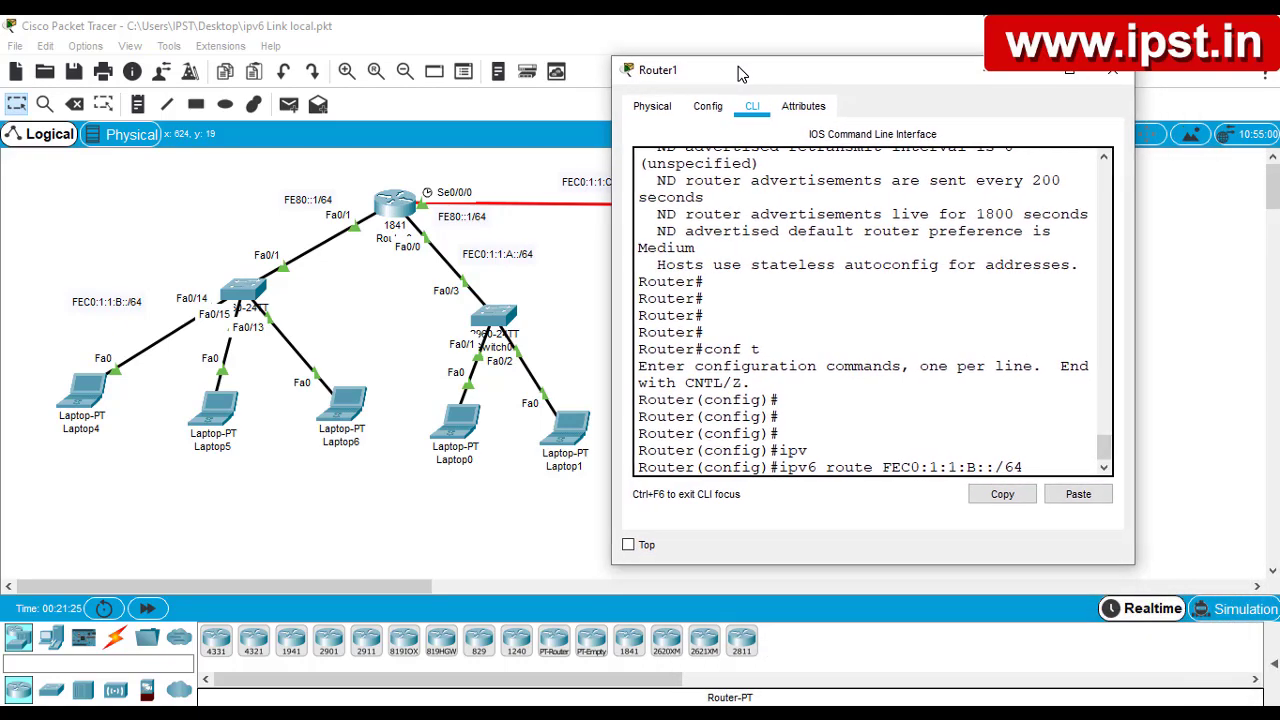
Open Router0's CLI and return from configuration mode to privileged EXEC mode
left_click(399, 213)
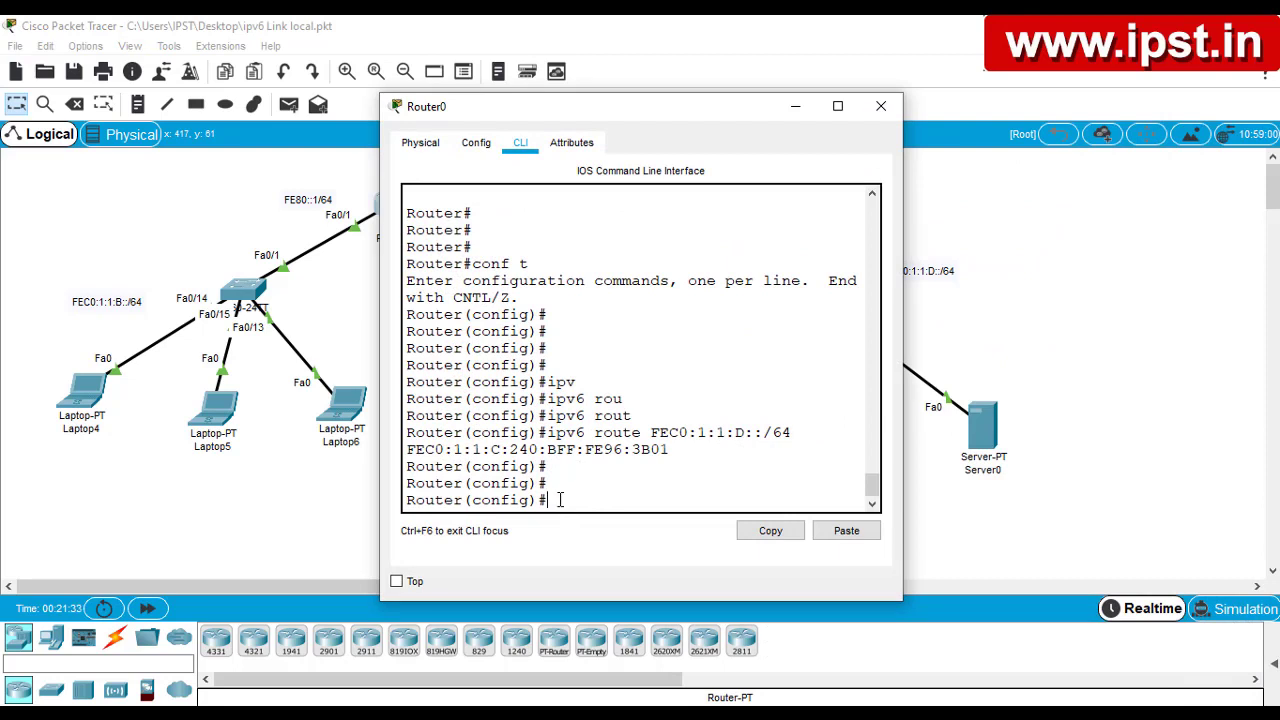
key("Return")
key("Return")
key("ctrl+z")
key("Return")
key("Return")
key("Return")
key("Return")
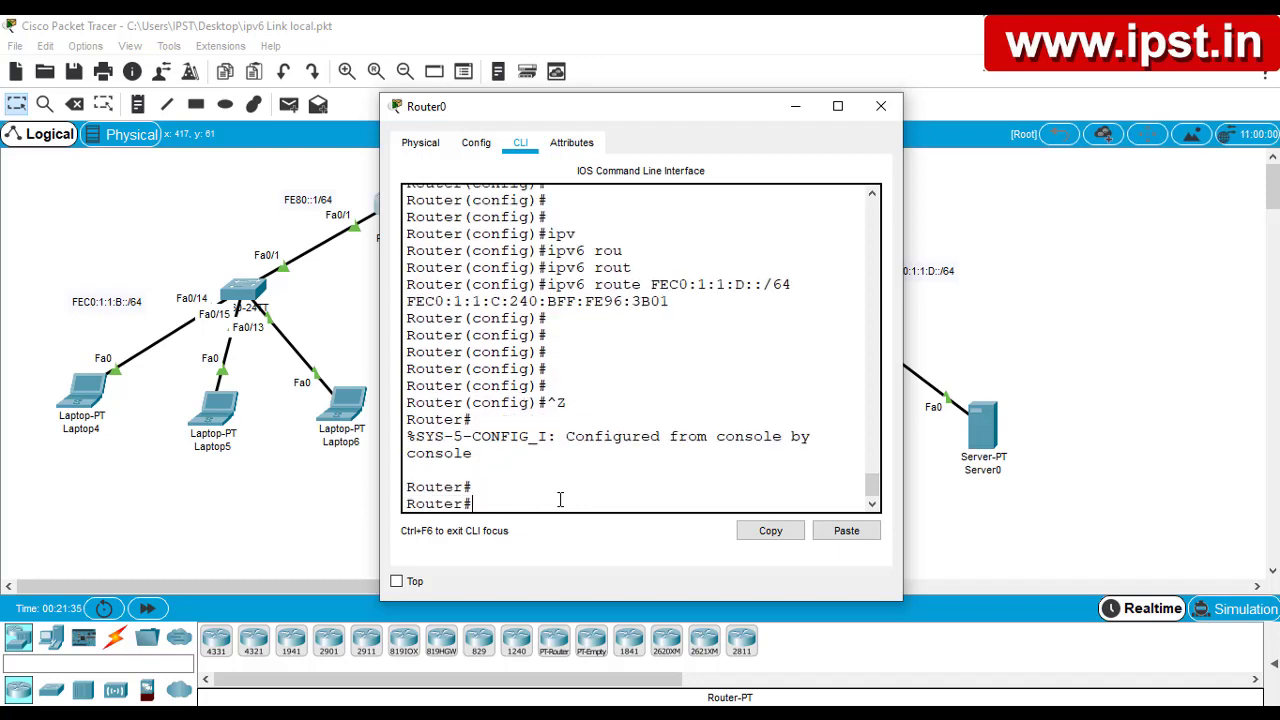
Display the IPv6 details of Router0's serial interface with sh ipv6 int s0/0/0
type("sh ipv")
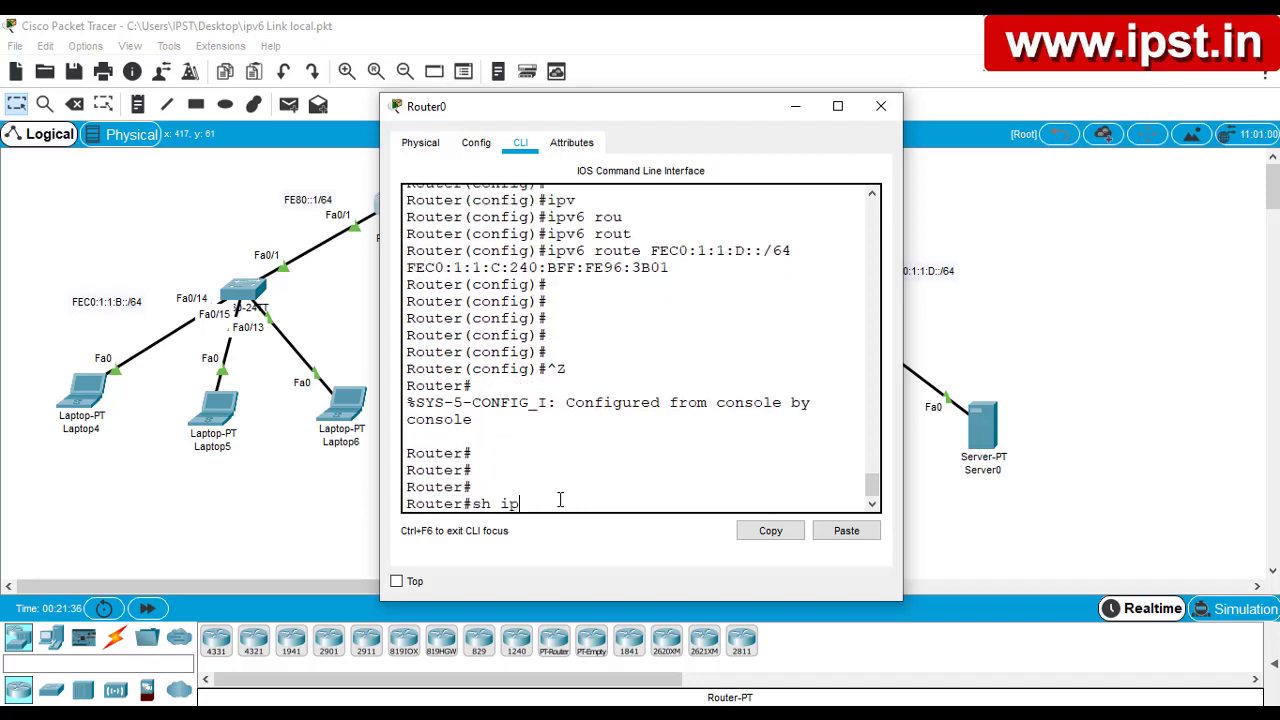
key("Tab")
type("int")
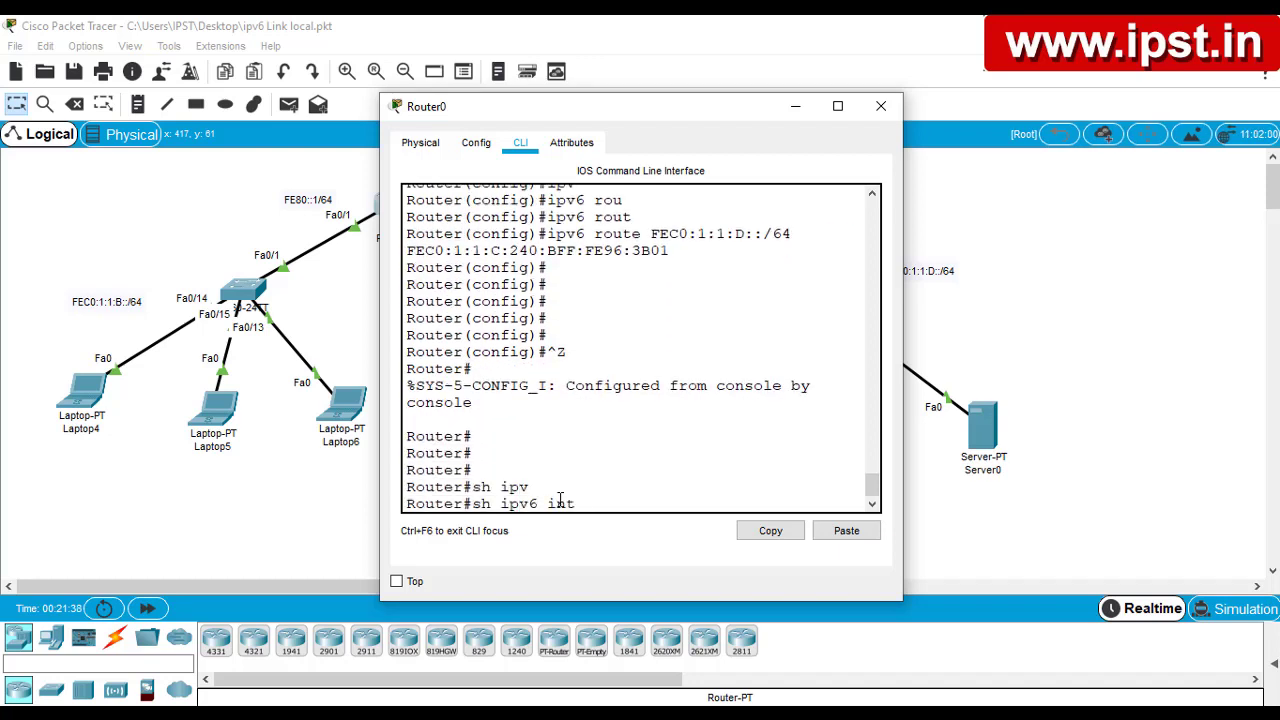
type(" s0/0/0")
key("Return")
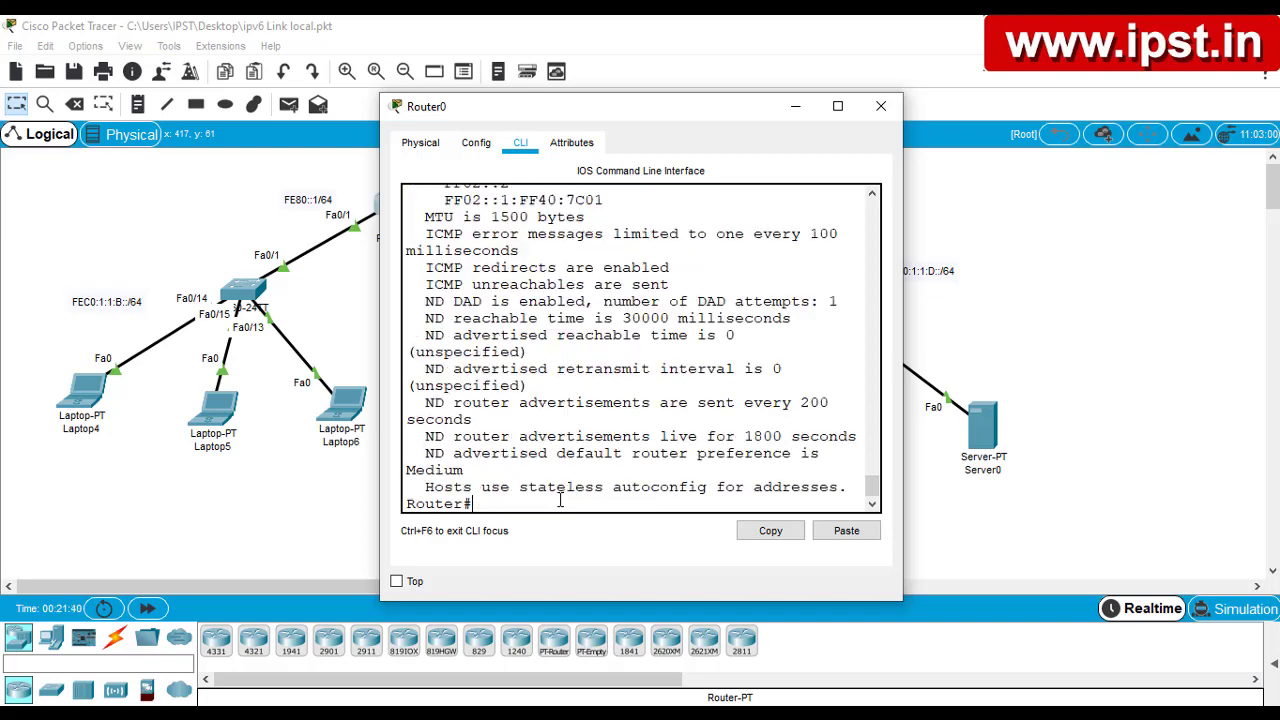
Copy the global unicast address of Router0's s0/0/0 from the command output and close the Router0 window
scroll(633, 393, "up", 4)
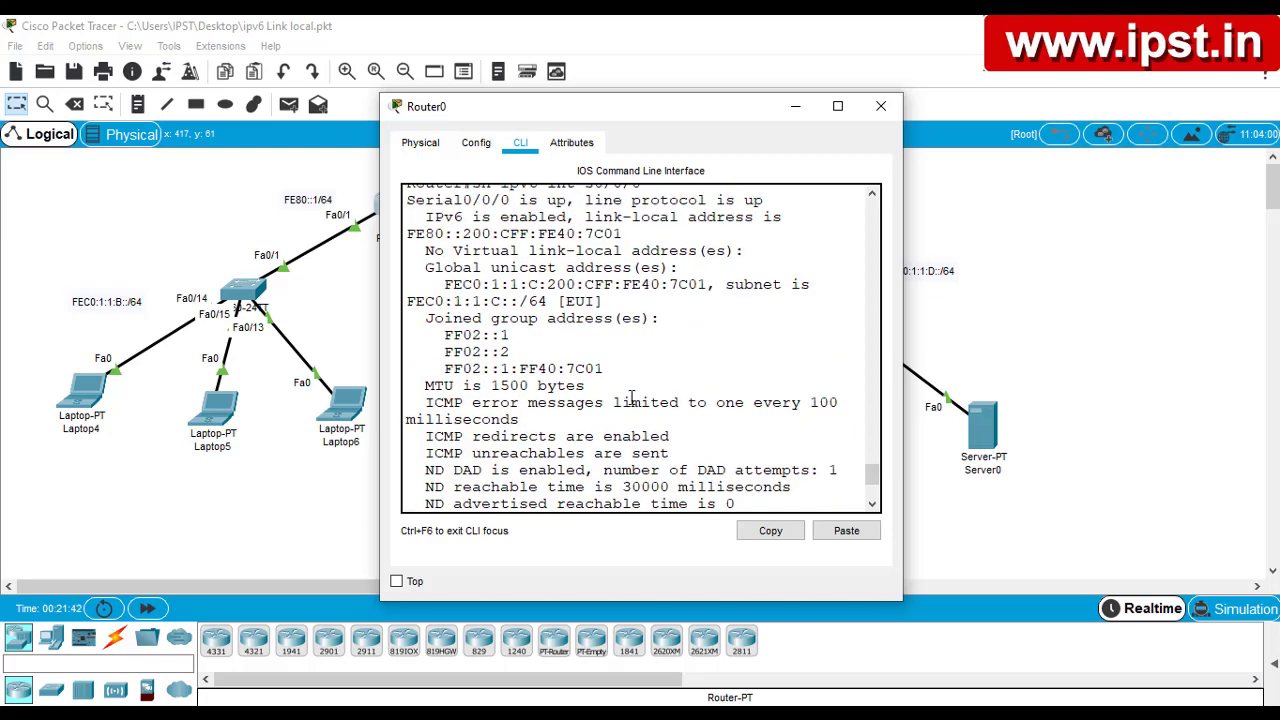
left_click_drag(441, 285, 708, 285)
right_click(702, 288)
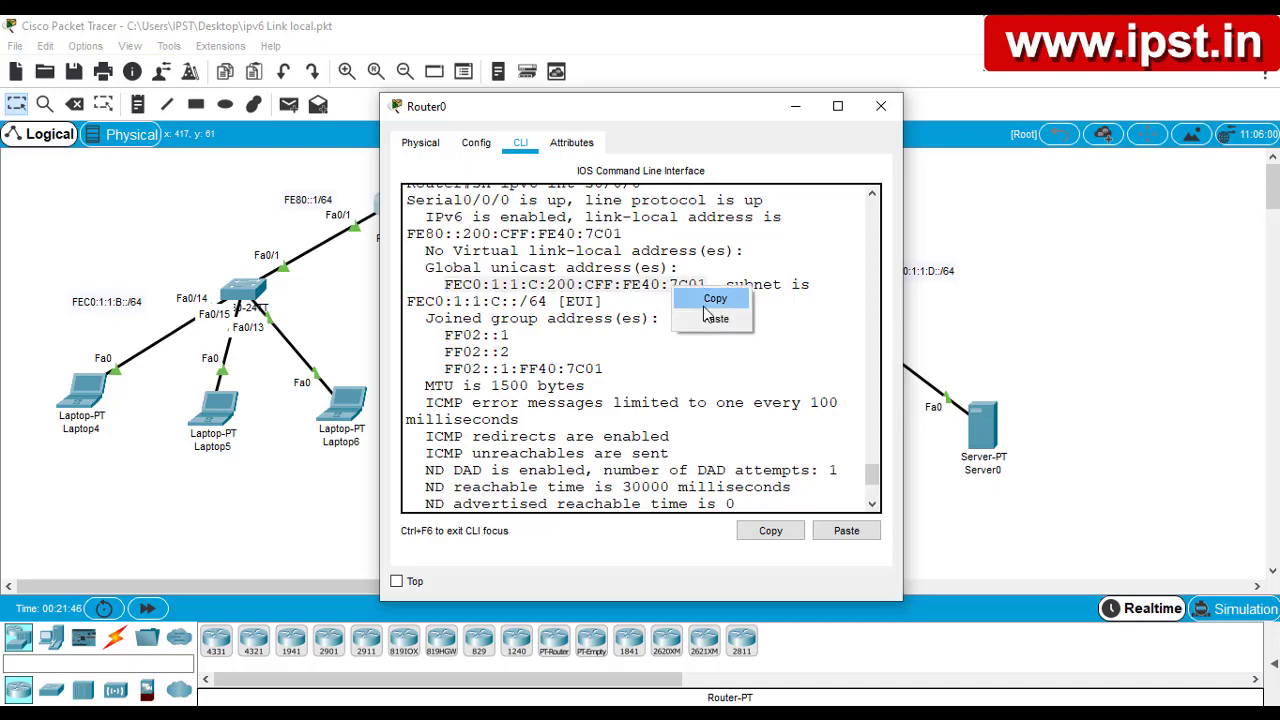
left_click(722, 300)
left_click(881, 108)
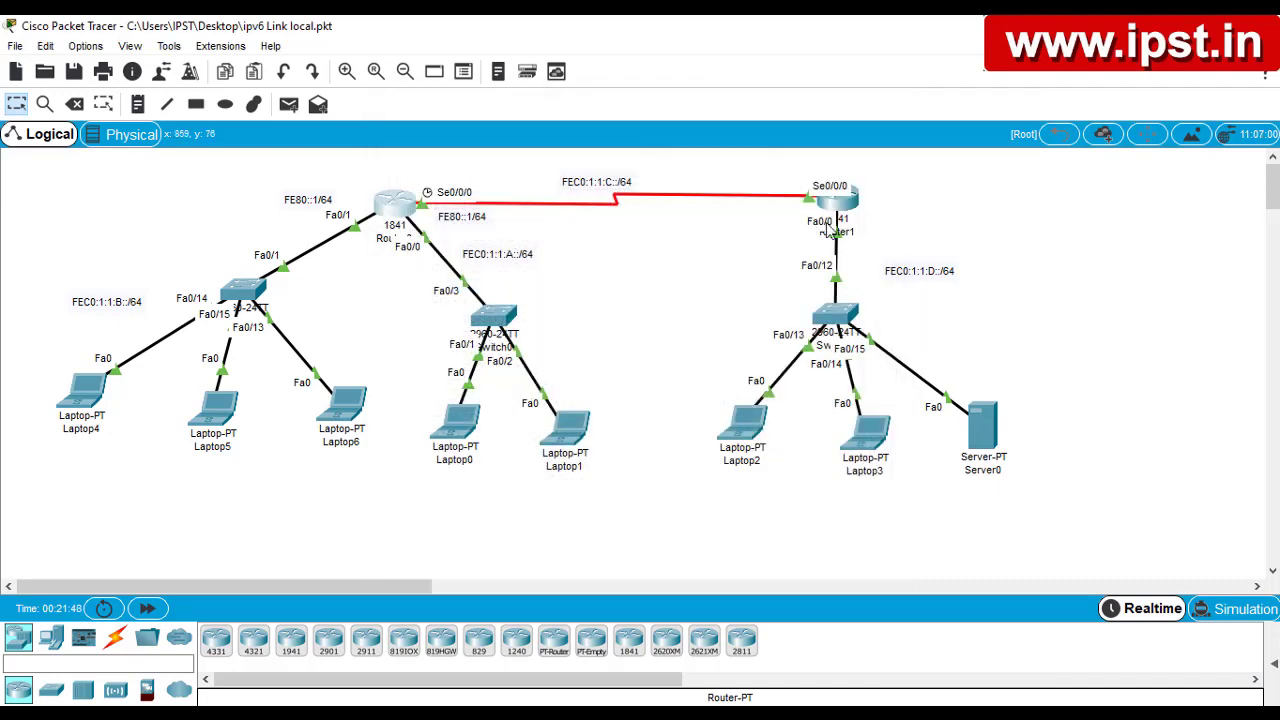
Complete Router1's FEC0:1:1:B::/64 static route with the copied next hop FEC0:1:1:C:200:CFF:FE40:7C01 and submit it
left_click(836, 205)
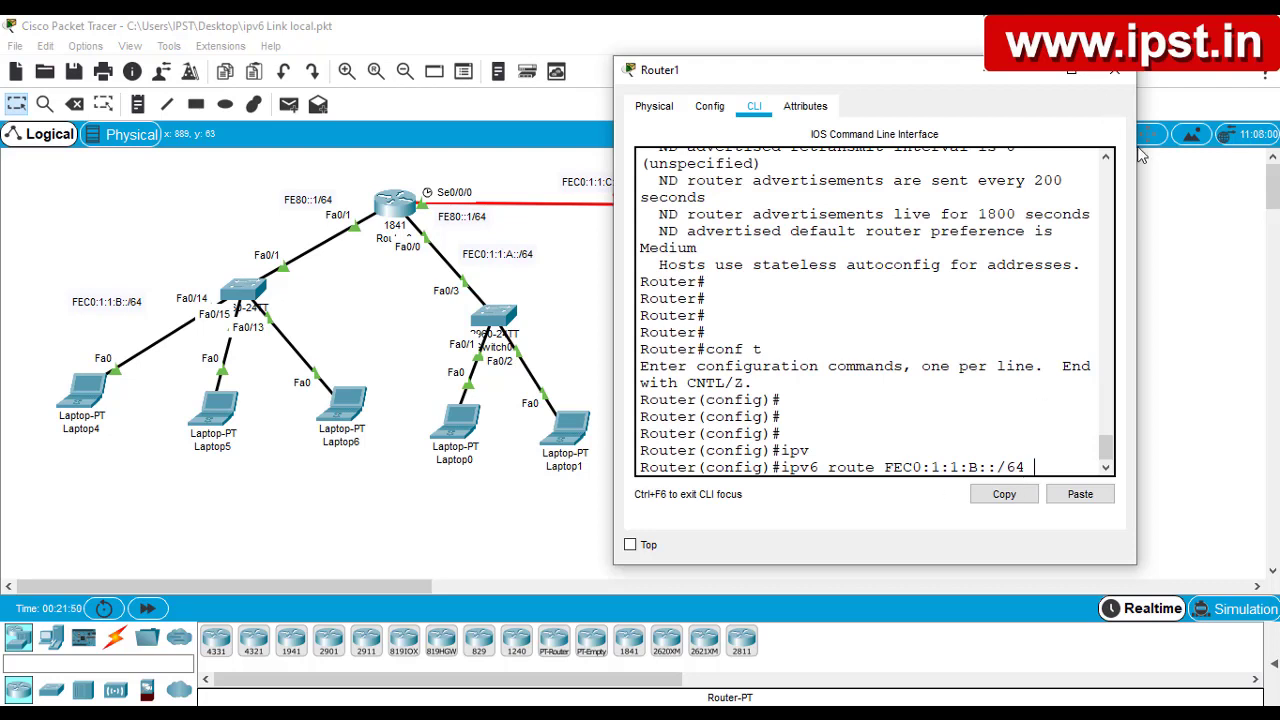
left_click_drag(1137, 155, 1273, 155)
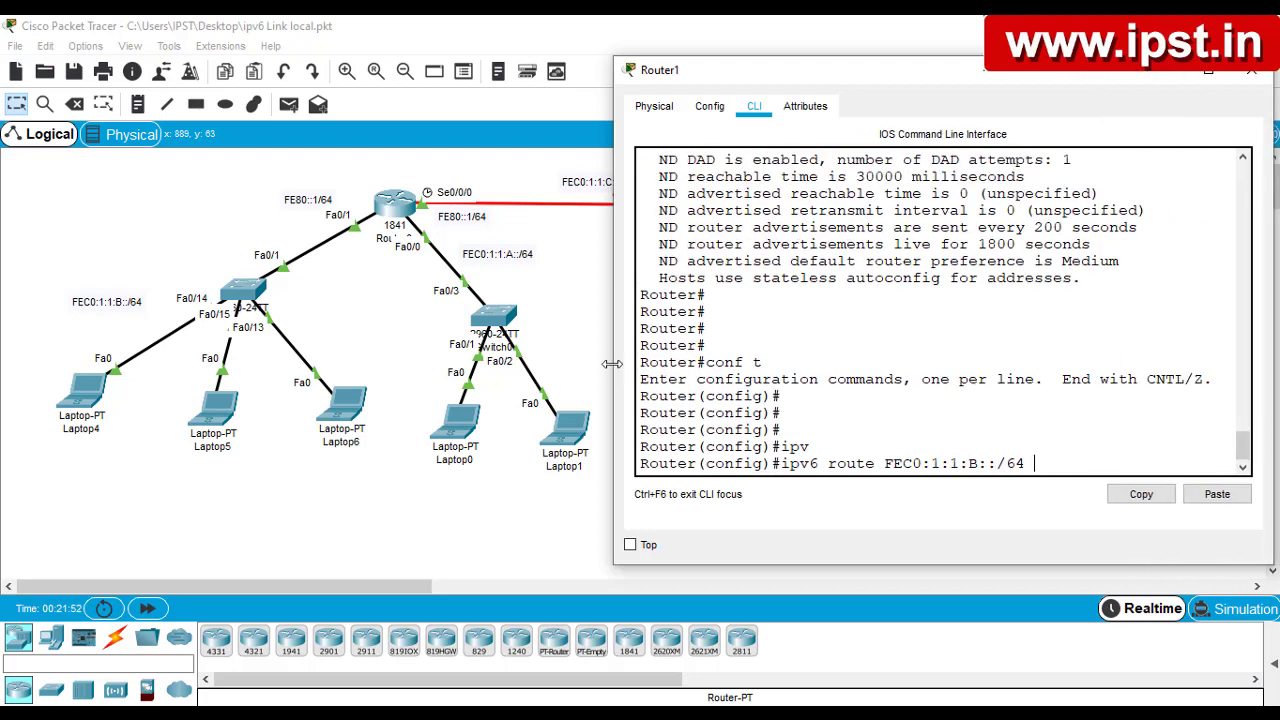
right_click(1036, 460)
left_click(1077, 498)
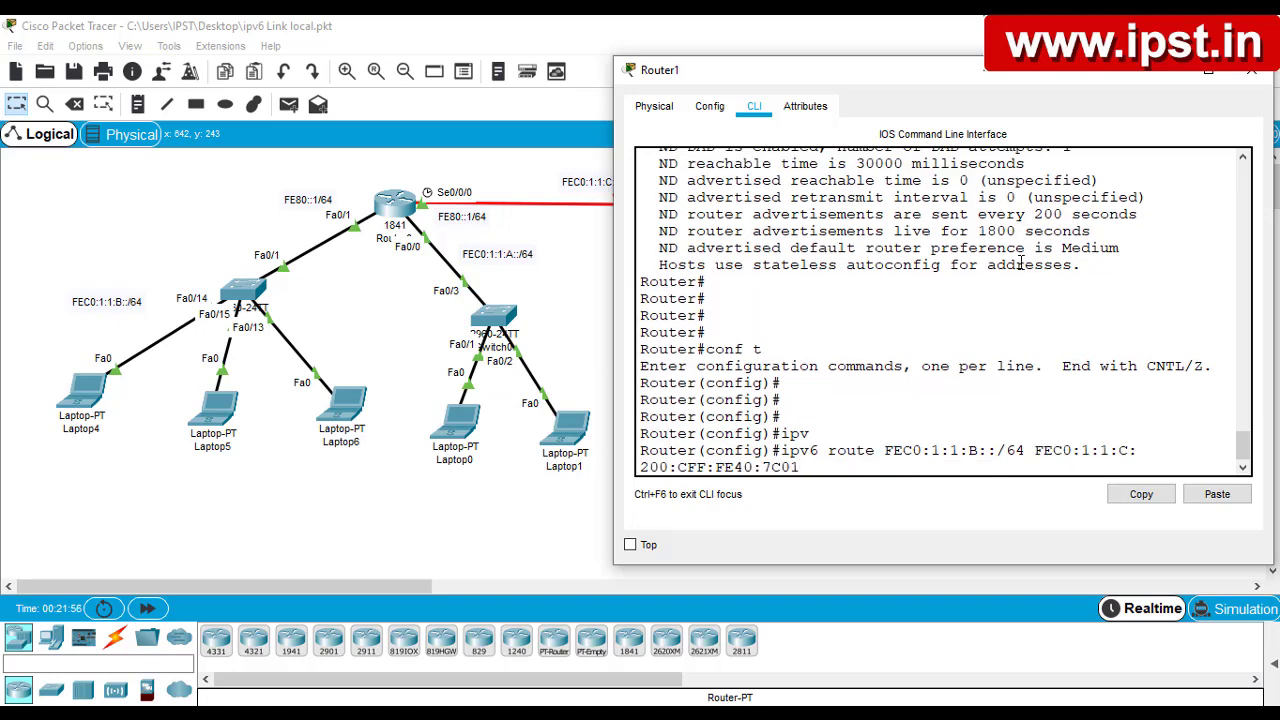
key("Return")
key("Return")
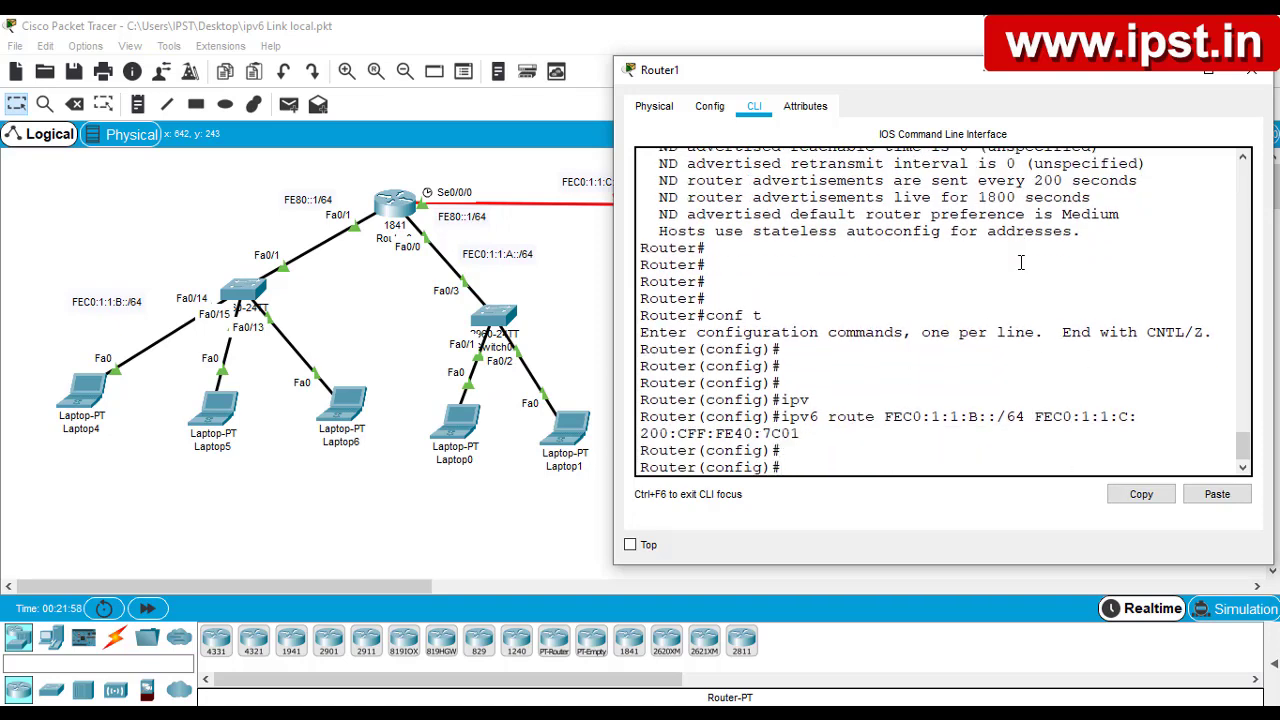
key("Up")
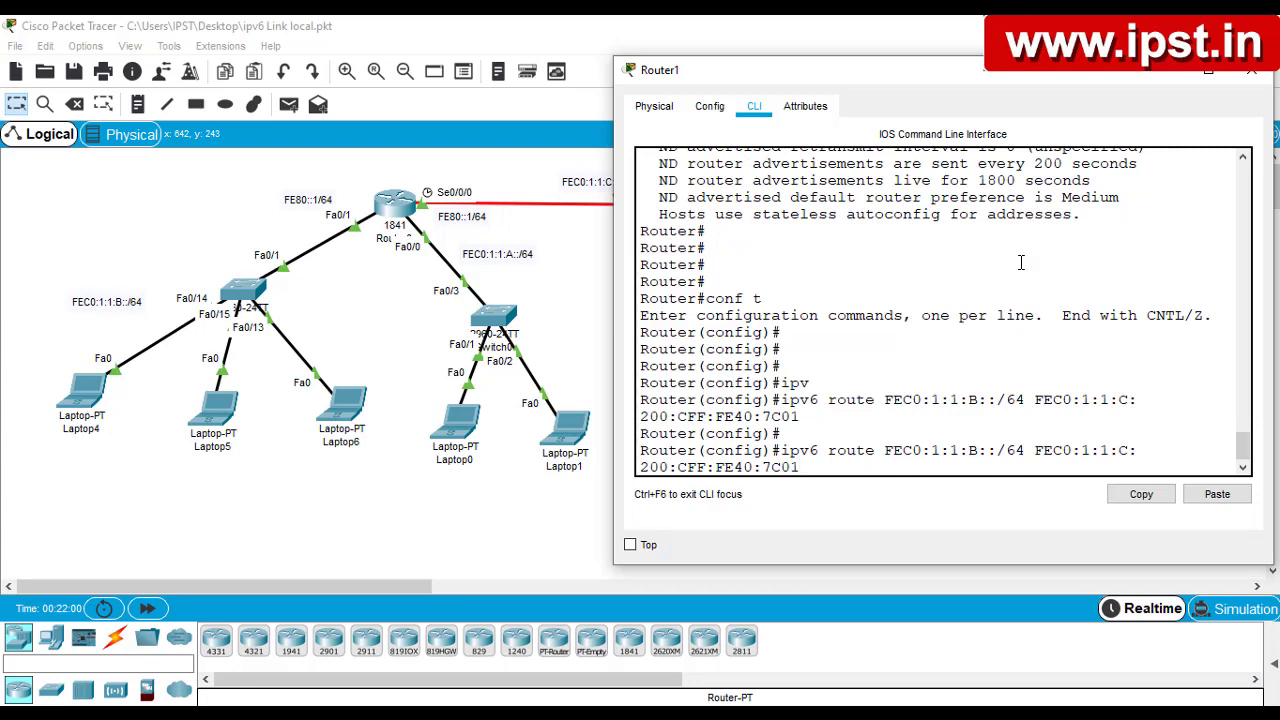
key("Left")
key("Left")
key("Left")
key("Left")
key("Left")
key("Left")
key("Left")
left_click(1251, 70)
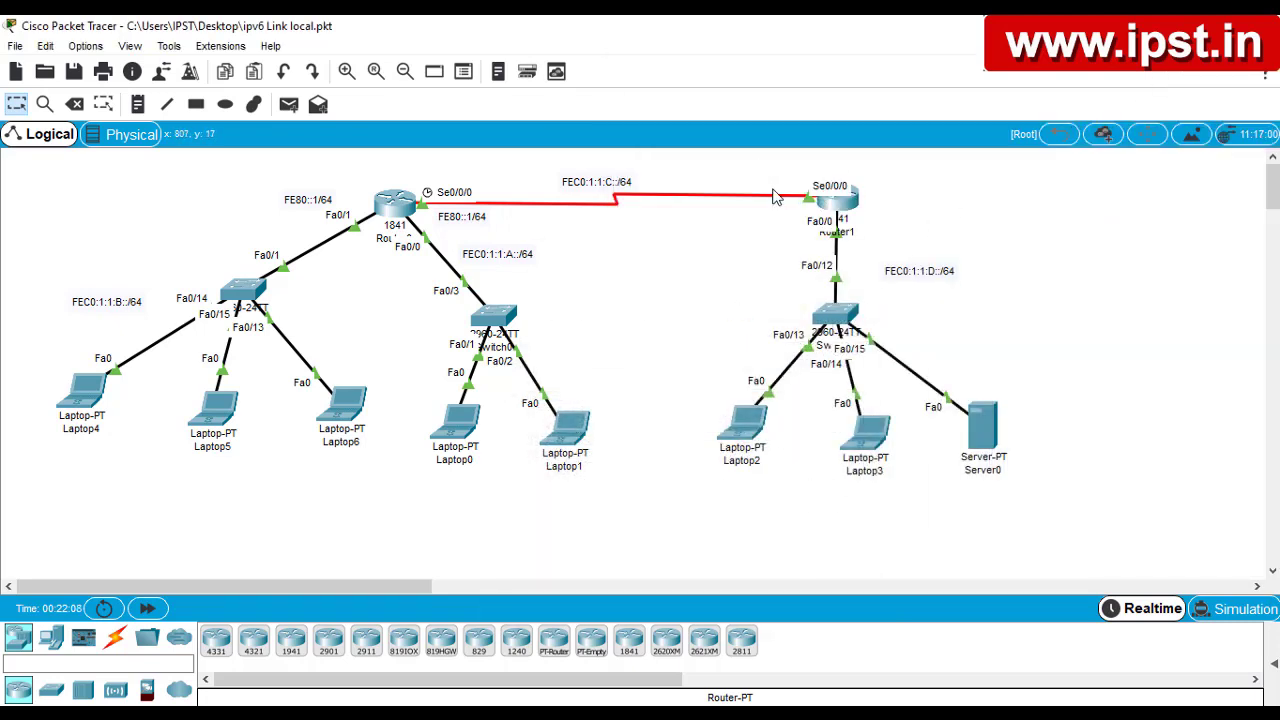
Examine the FEC0:1:1:D::/64, FEC0:1:1:A::/64 and FEC0:1:1:B::/64 networks on the topology to see which ones Router1 must reach
left_click_drag(758, 163, 926, 293)
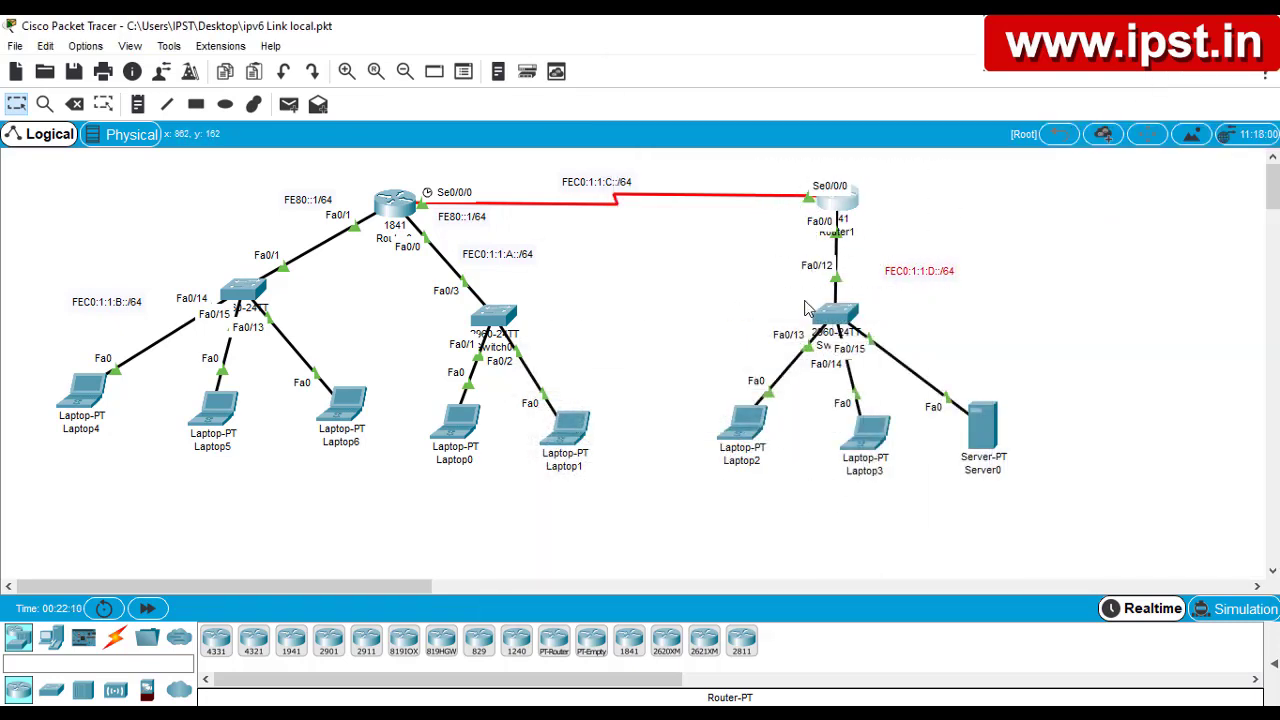
left_click_drag(443, 238, 554, 296)
left_click(572, 307)
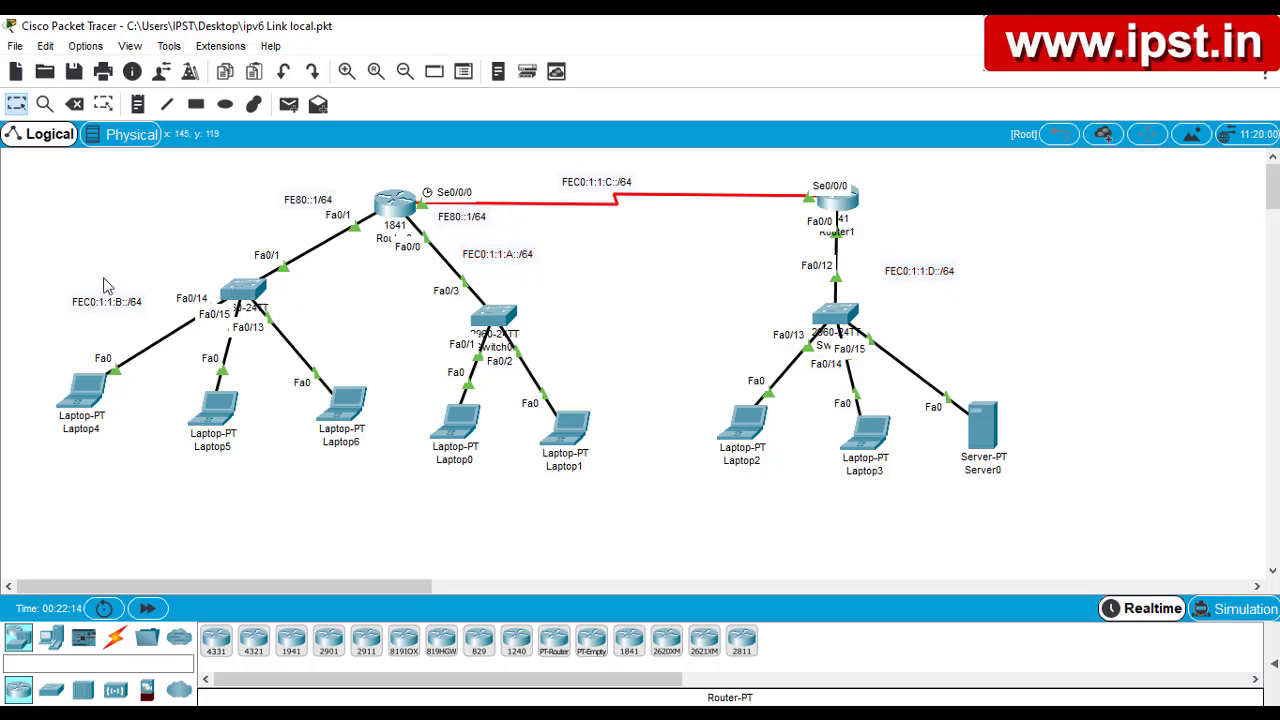
left_click_drag(38, 284, 168, 362)
left_click_drag(20, 254, 190, 348)
left_click_drag(852, 216, 855, 204)
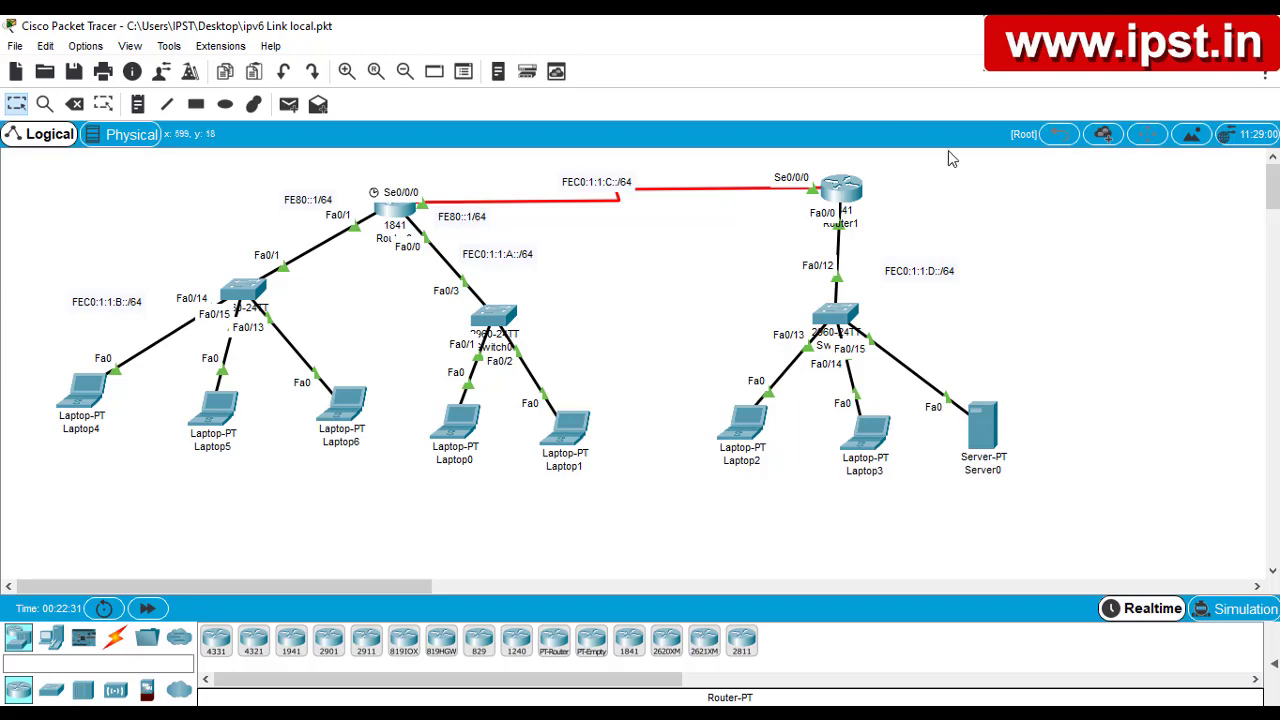
Reopen Router1's CLI, abandon the recalled FEC0:1:1:B::/64 route command, and leave configuration mode
left_click(843, 186)
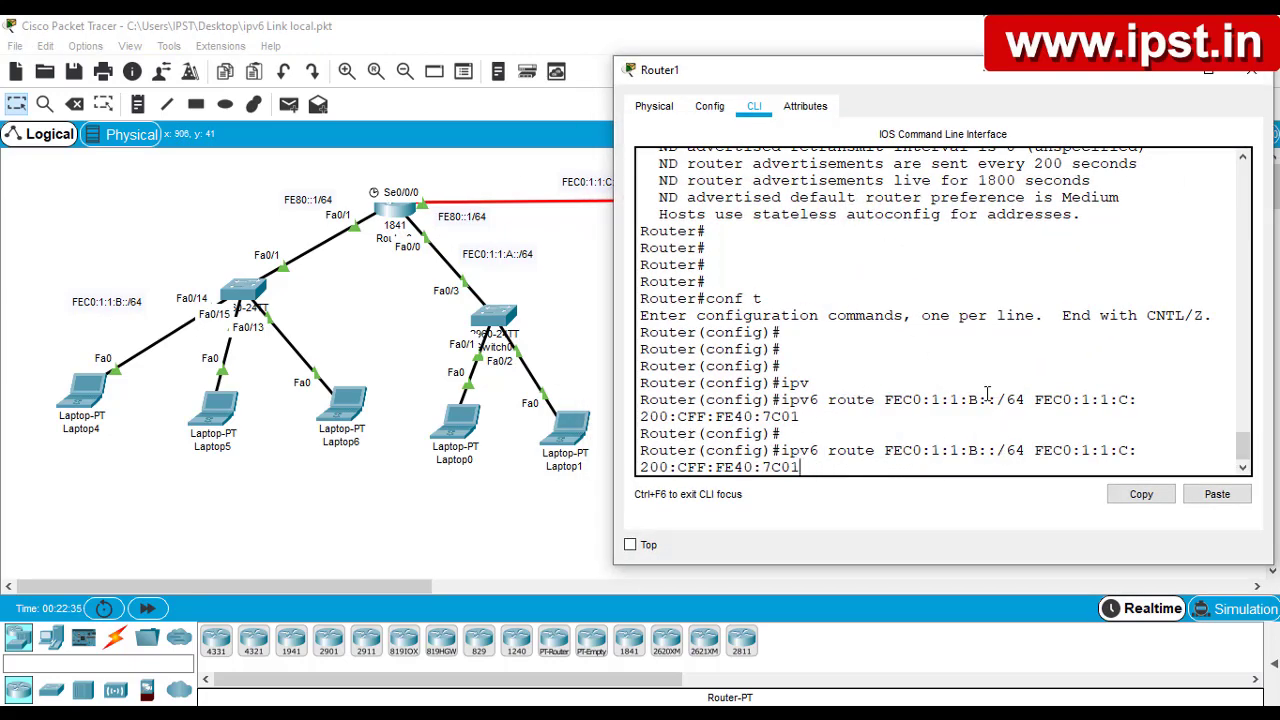
left_click(975, 451)
key("Right")
key("Right")
key("Delete")
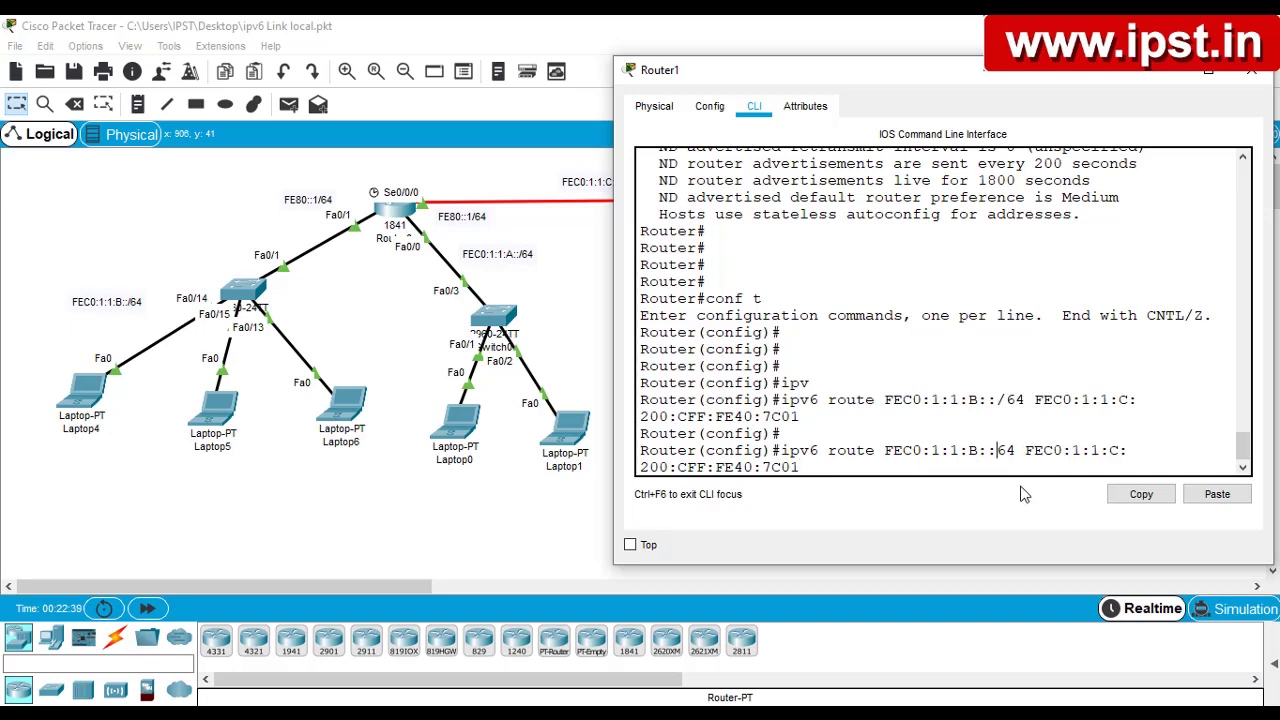
key("ctrl+z")
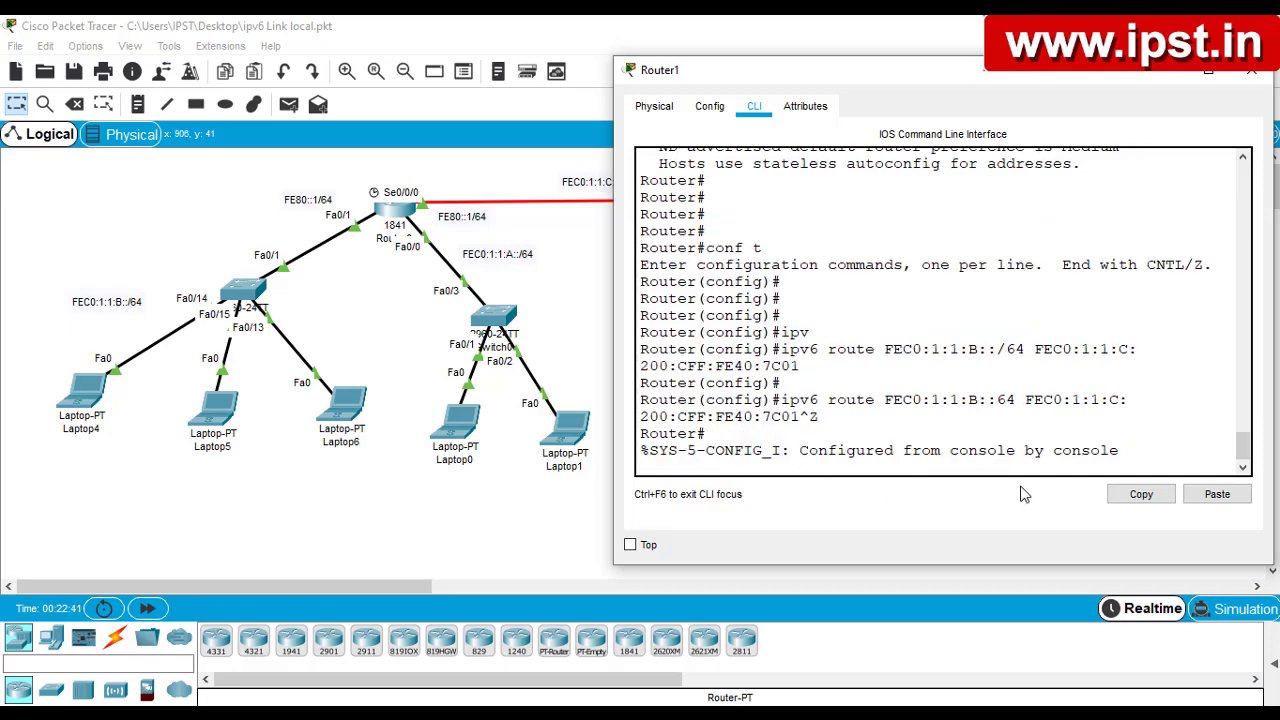
Enter global configuration mode again on Router1 with conf t
key("Return")
key("Return")
key("Return")
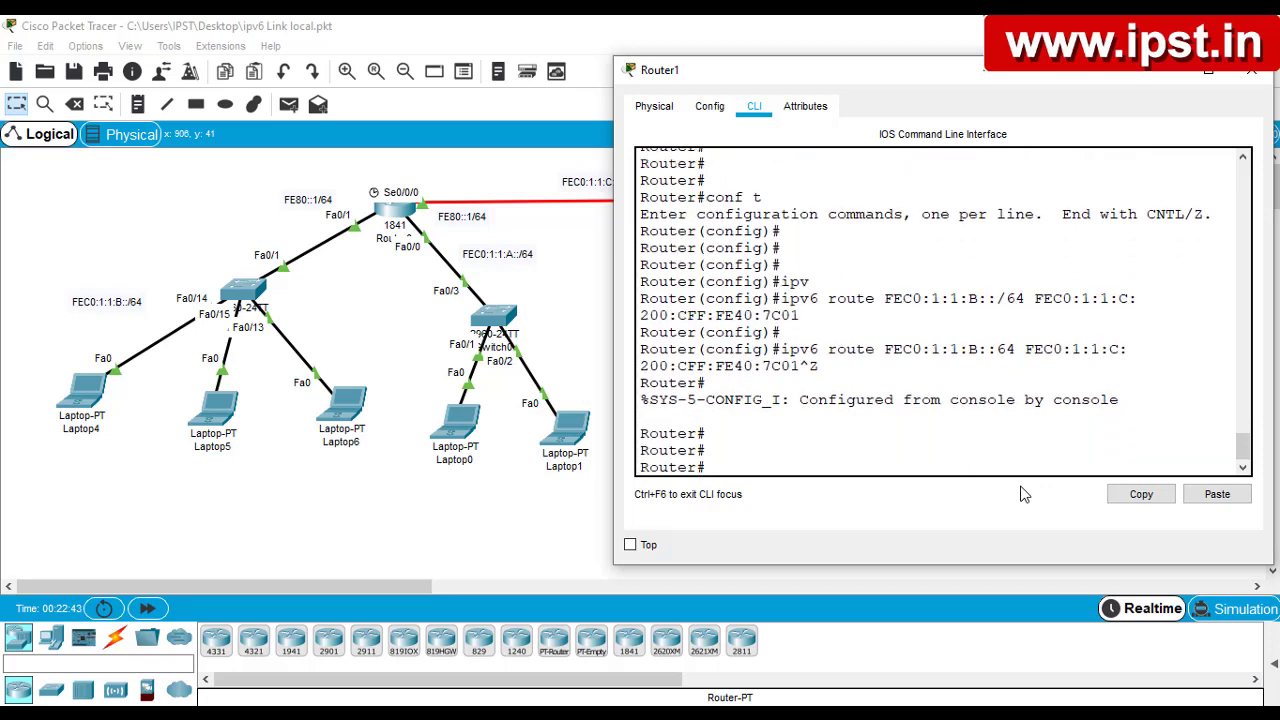
type("conf t")
key("Return")
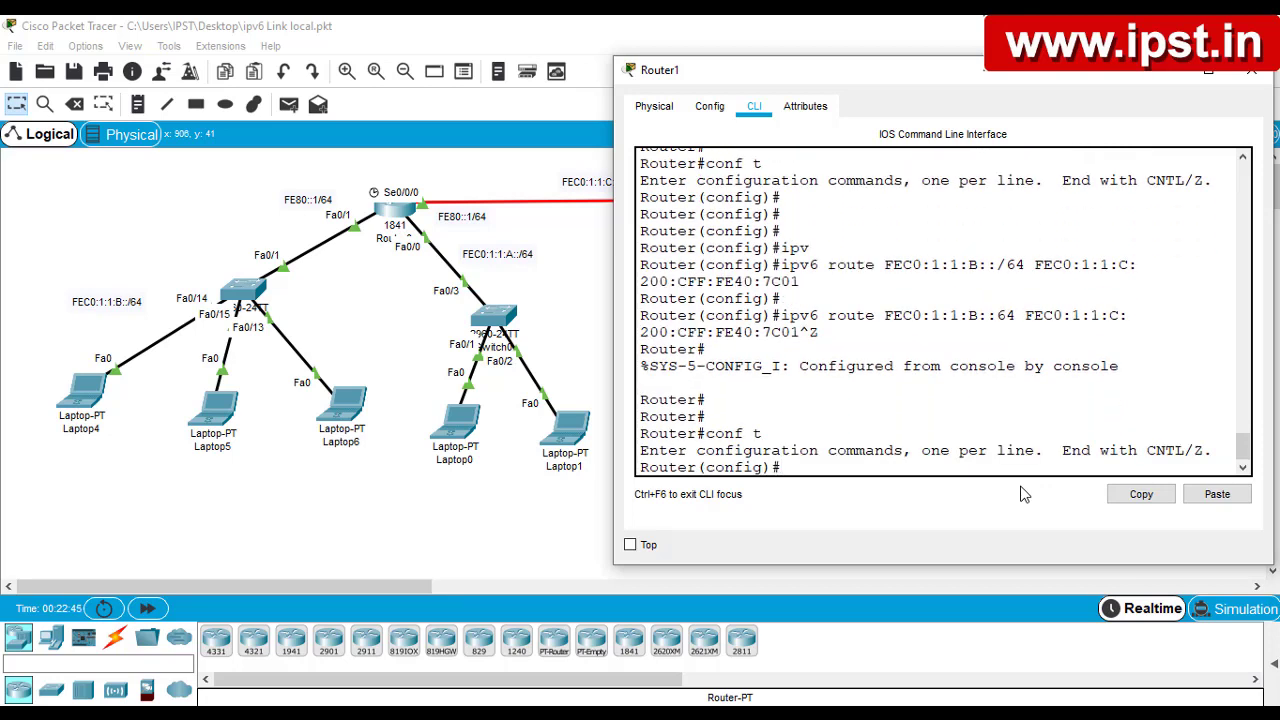
key("Return")
type("ipv6 address FEC0:1:1:1:D::/64 eui-64")
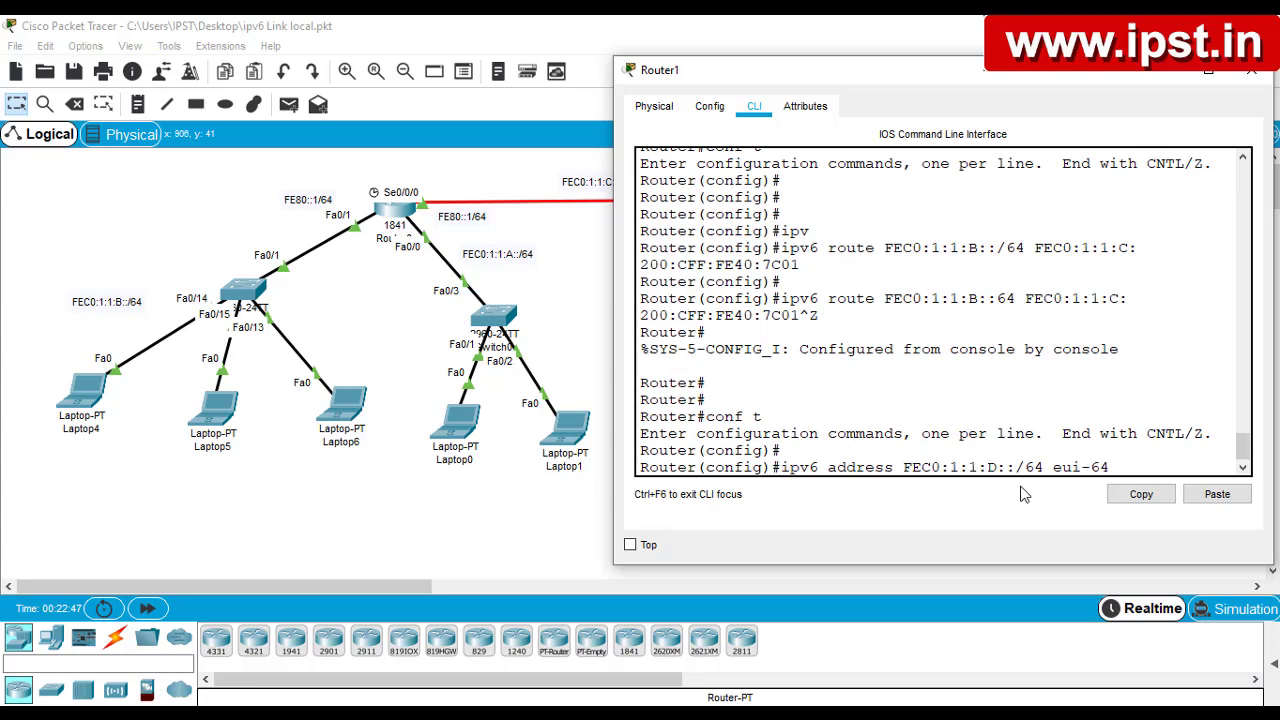
key("BackSpace")
key("BackSpace")
key("BackSpace")
key("BackSpace")
key("BackSpace")
key("BackSpace")
key("BackSpace")
key("BackSpace")
key("BackSpace")
key("BackSpace")
key("BackSpace")
key("BackSpace")
key("BackSpace")
key("BackSpace")
key("BackSpace")
key("BackSpace")
key("BackSpace")
key("BackSpace")
key("BackSpace")
key("BackSpace")
type("int fa0/0")
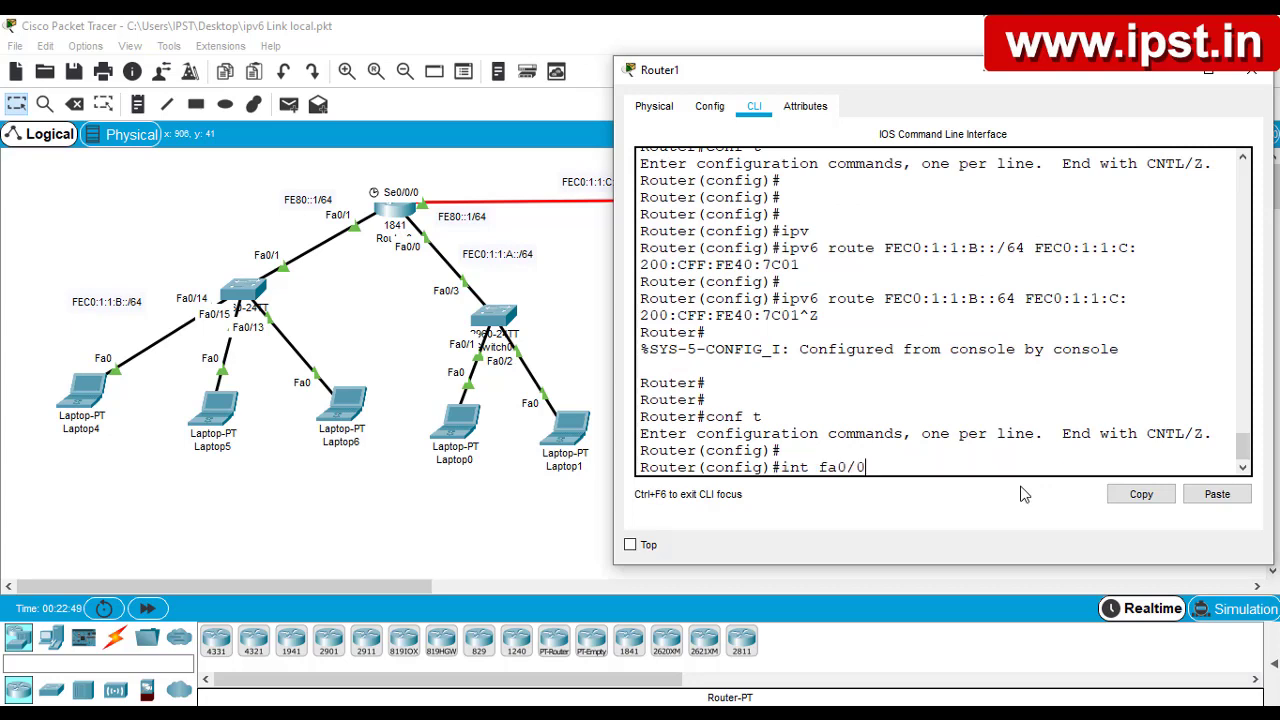
key("BackSpace")
key("BackSpace")
key("BackSpace")
key("BackSpace")
key("BackSpace")
key("BackSpace")
key("BackSpace")
key("BackSpace")
key("BackSpace")
type("ipv6 unicast-routing")
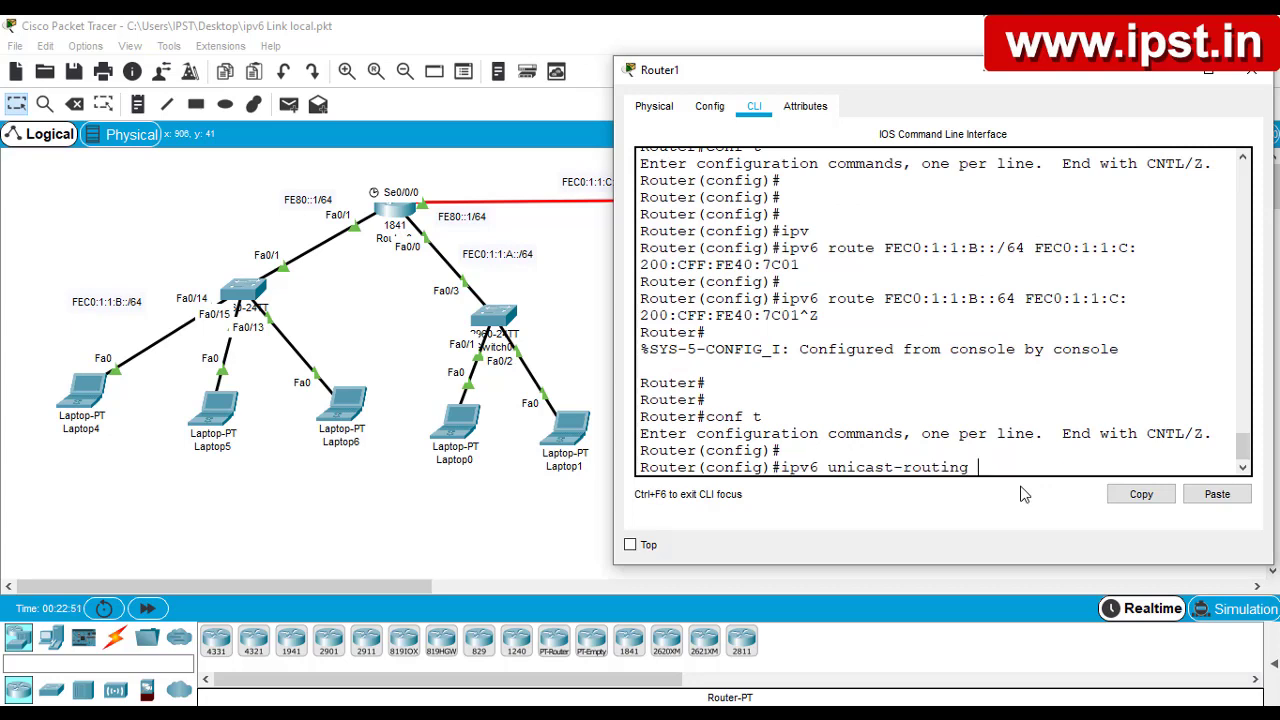
key("Up")
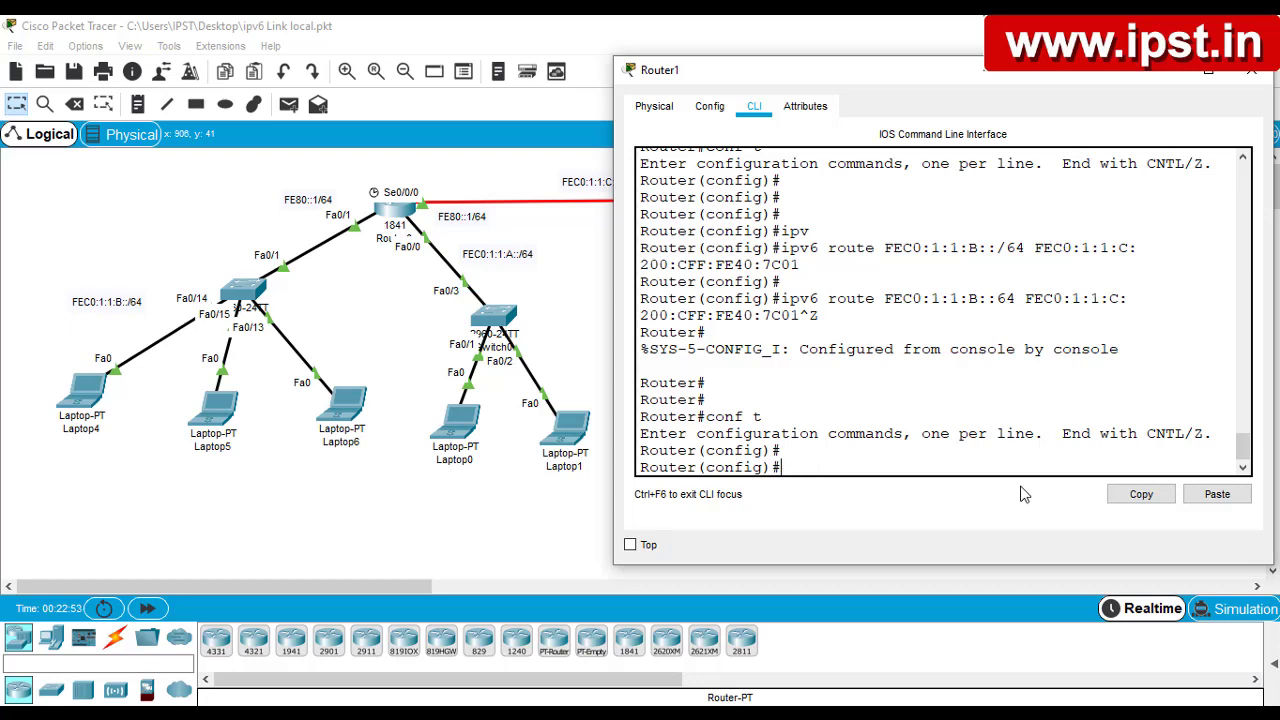
Add a static IPv6 route on Router1 to FEC0:1:1:A::/64 via the copied next hop FEC0:1:1:C:200:CFF:FE40:7C01, and leave configuration mode
type("v6")
key("Tab")
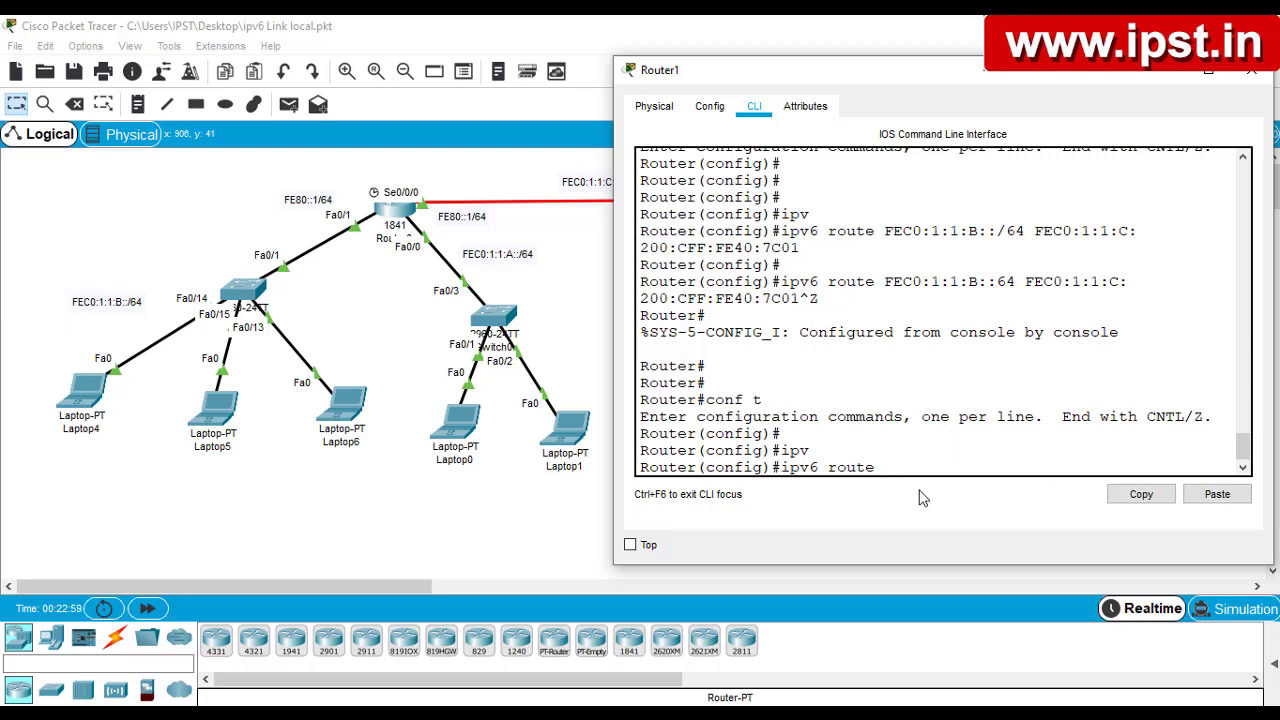
type("FEC0:1:1:A::/64")
right_click(1035, 467)
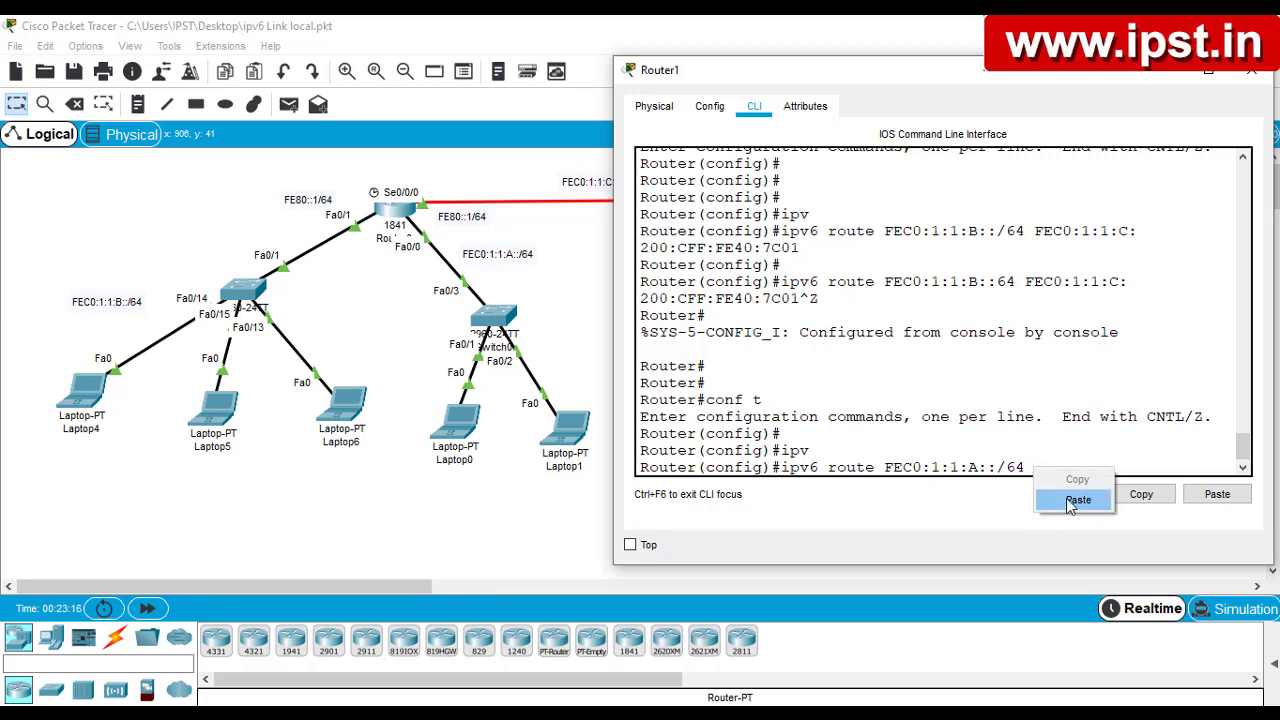
left_click(1070, 502)
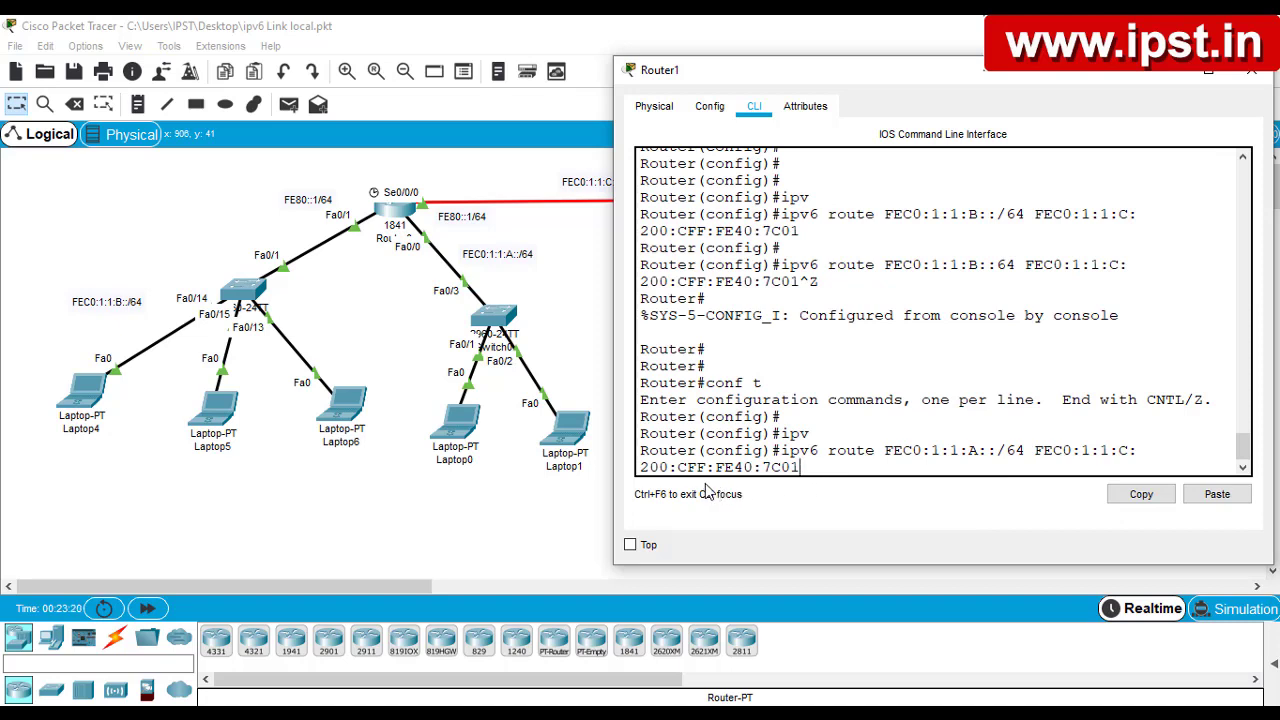
key("Return")
key("Return")
key("Return")
key("Return")
key("Return")
key("Return")
key("ctrl+z")
key("Return")
key("Return")
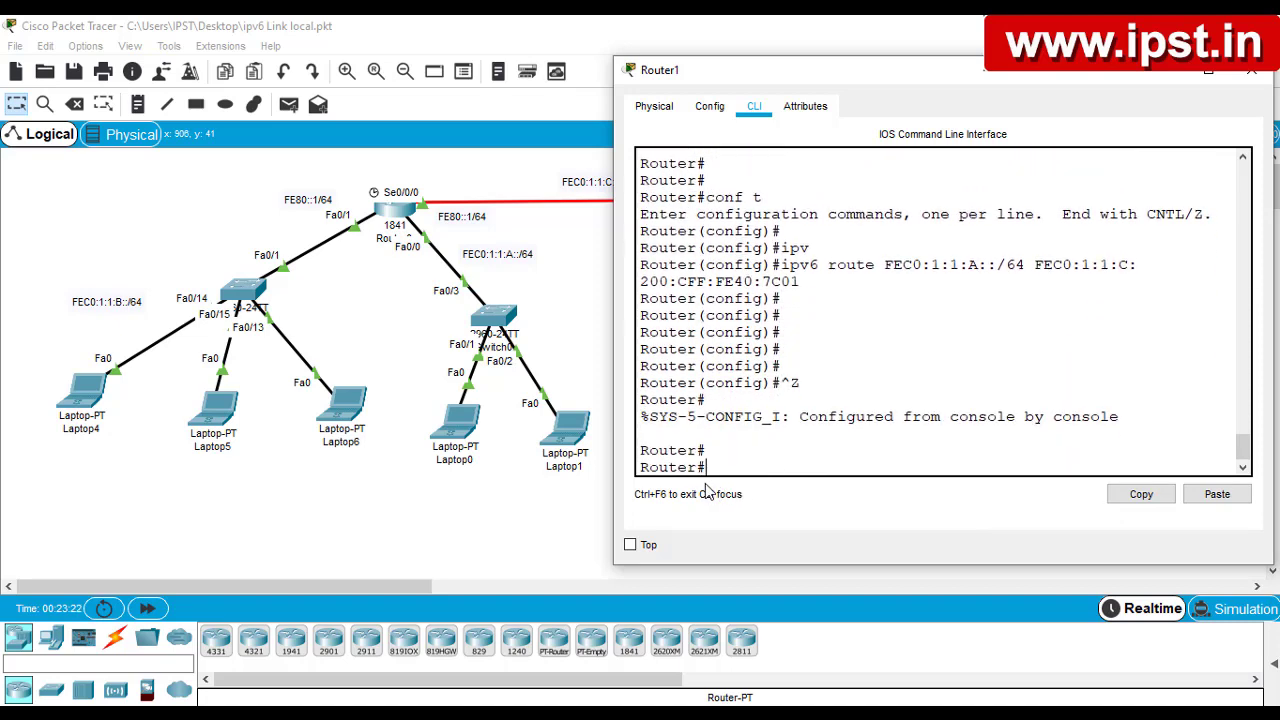
left_click(1251, 70)
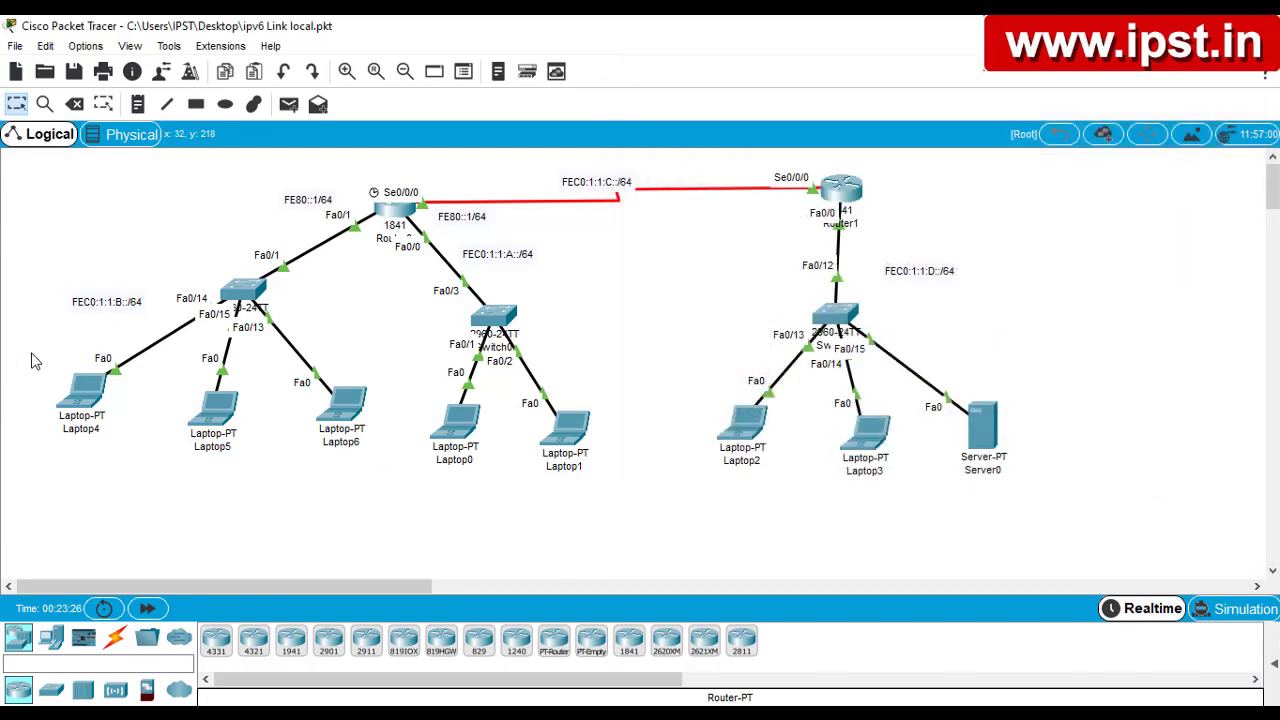
Open Router0's CLI in a widened window and display its IPv6 routing table with sh ipv6 route
left_click_drag(25, 255, 584, 560)
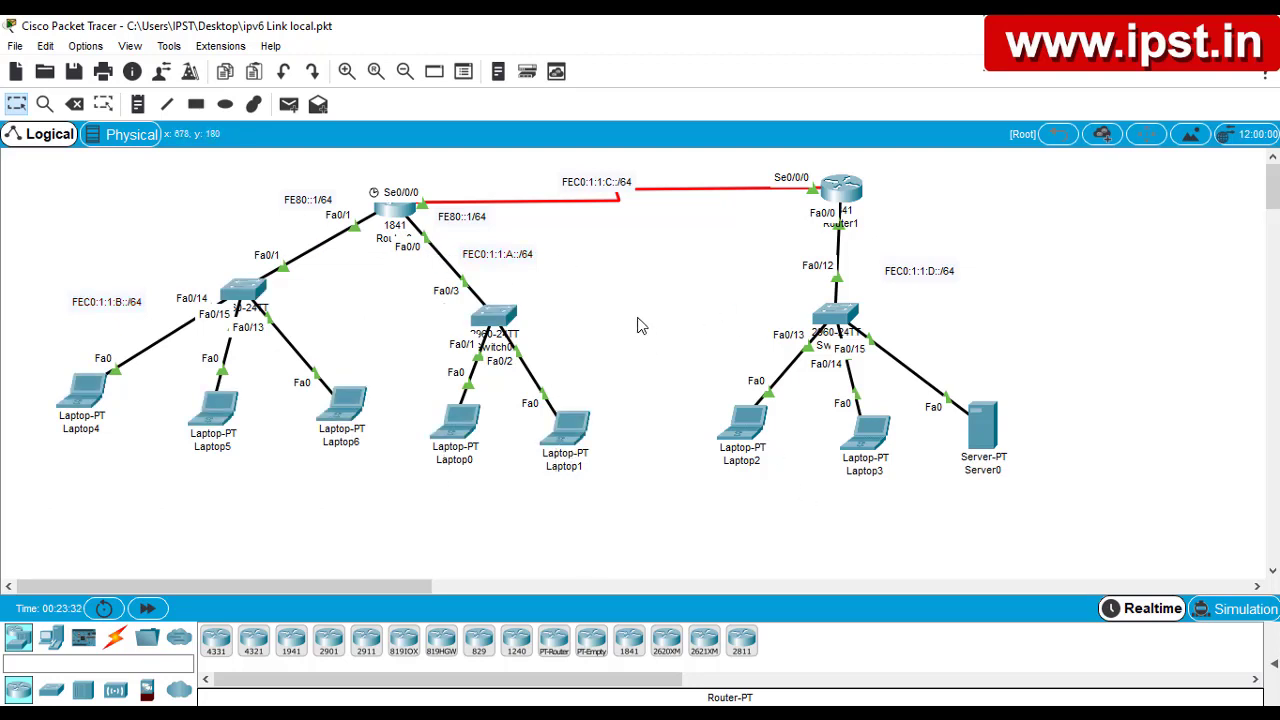
left_click(400, 212)
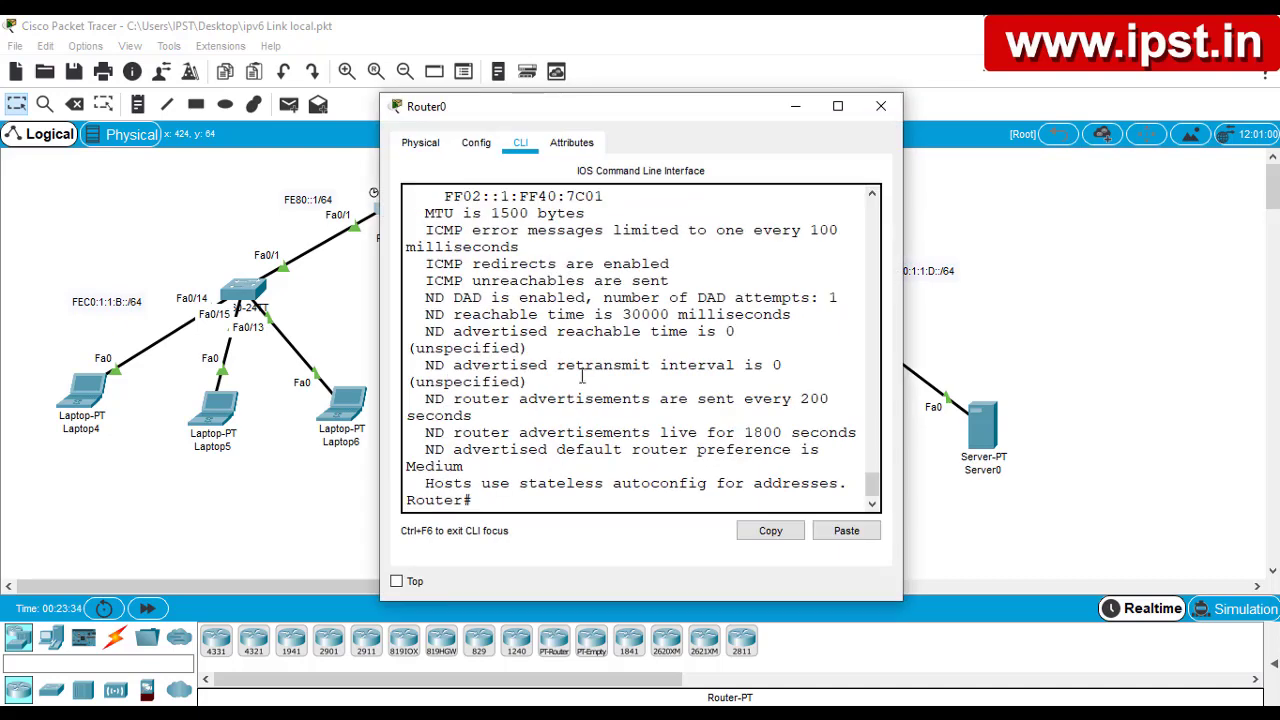
left_click_drag(903, 253, 1246, 274)
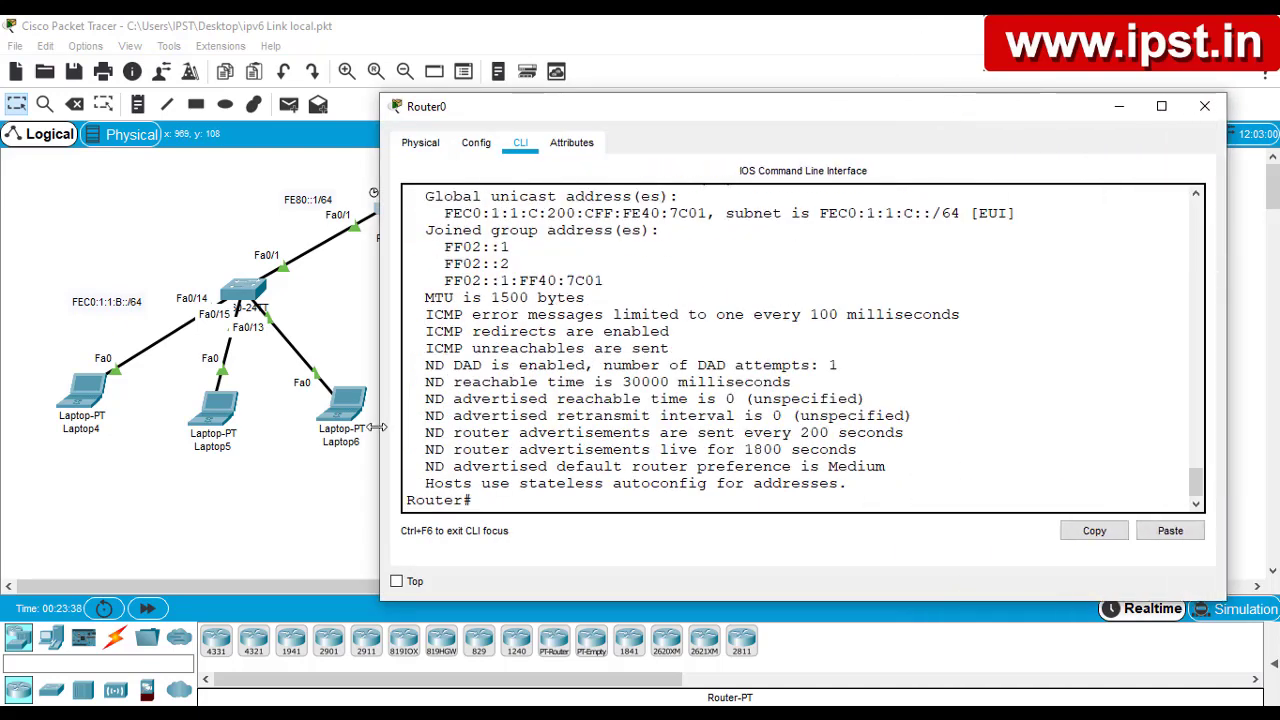
left_click_drag(380, 427, 131, 427)
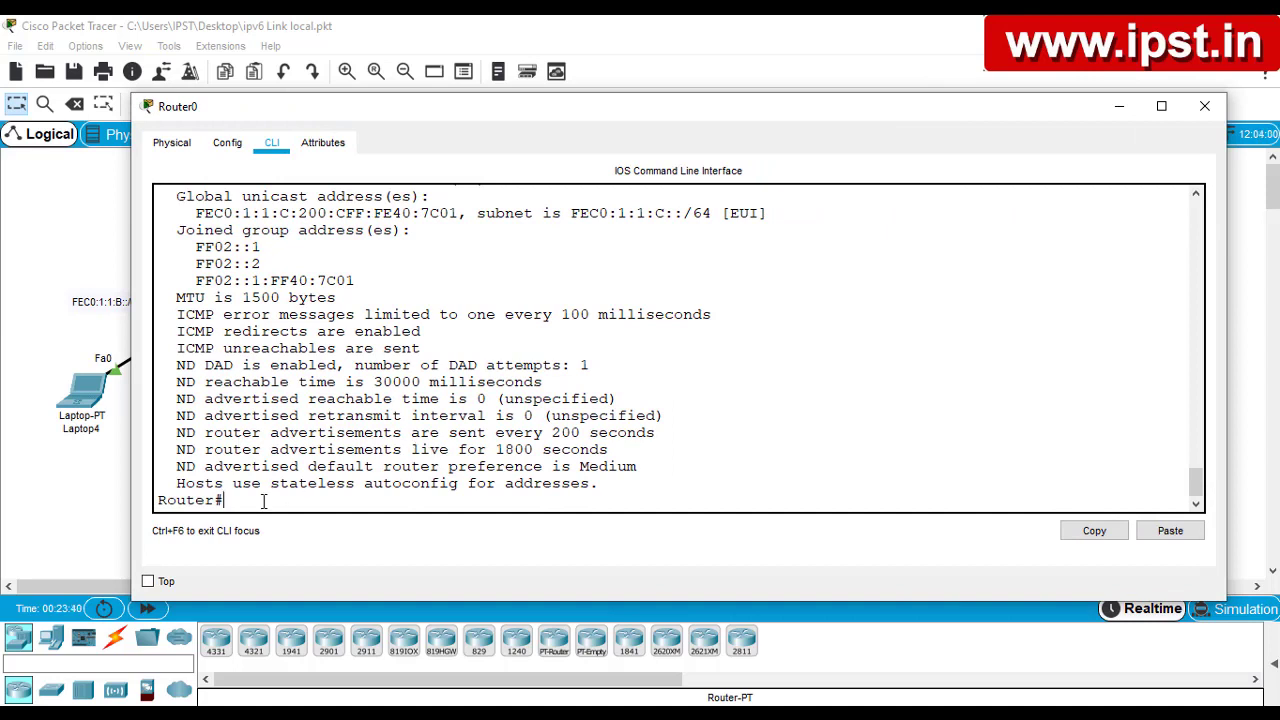
key("Return")
key("Return")
key("Return")
key("Return")
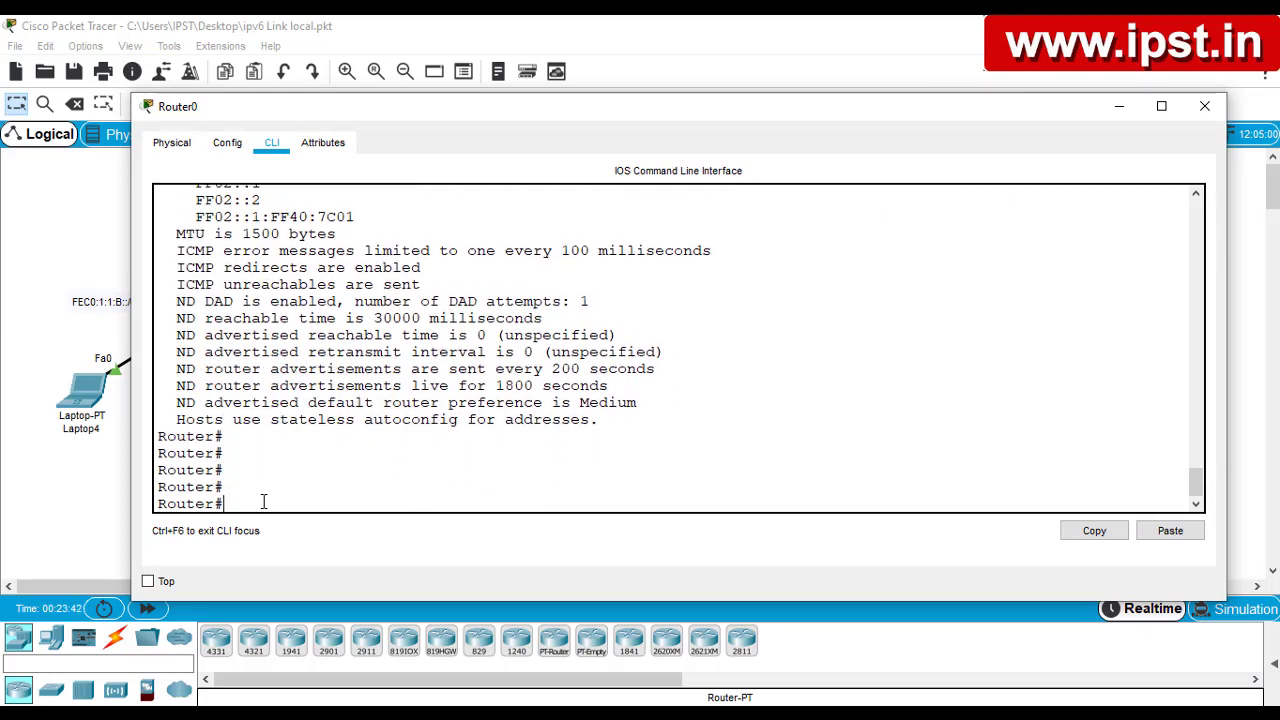
type("sh ipv")
key("Tab")
type("rou")
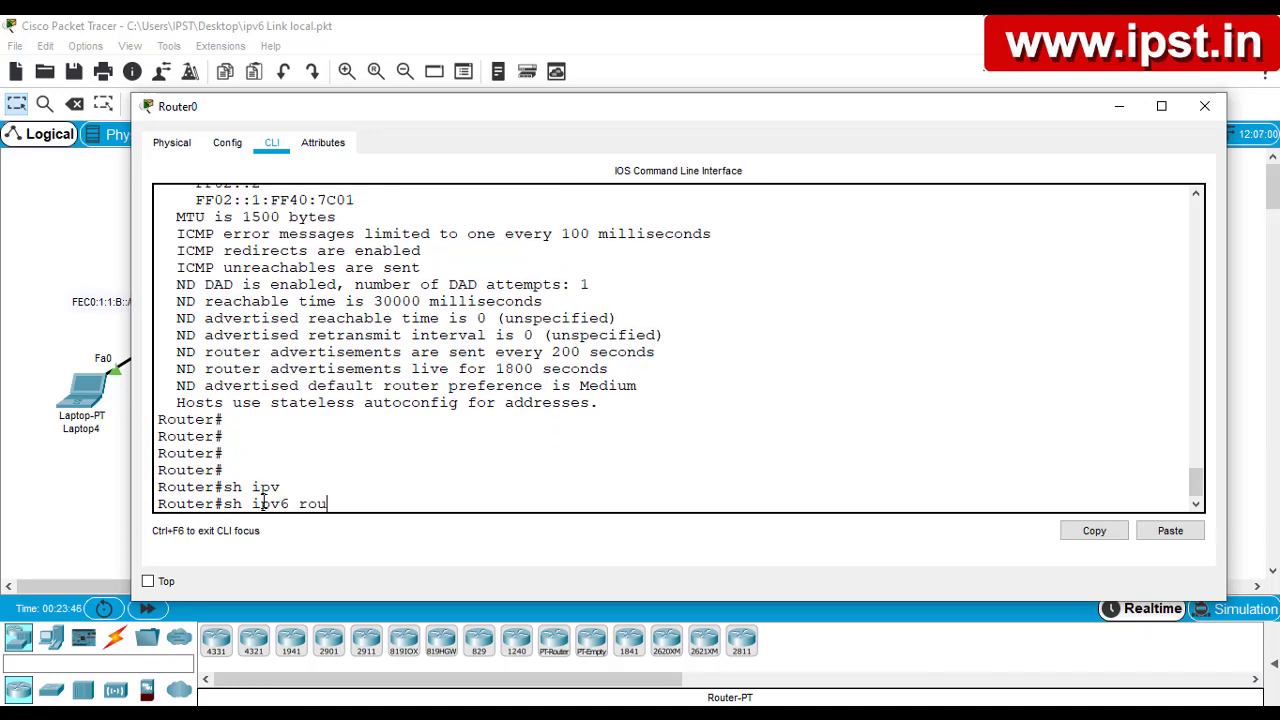
type("te")
key("Return")
key("space")
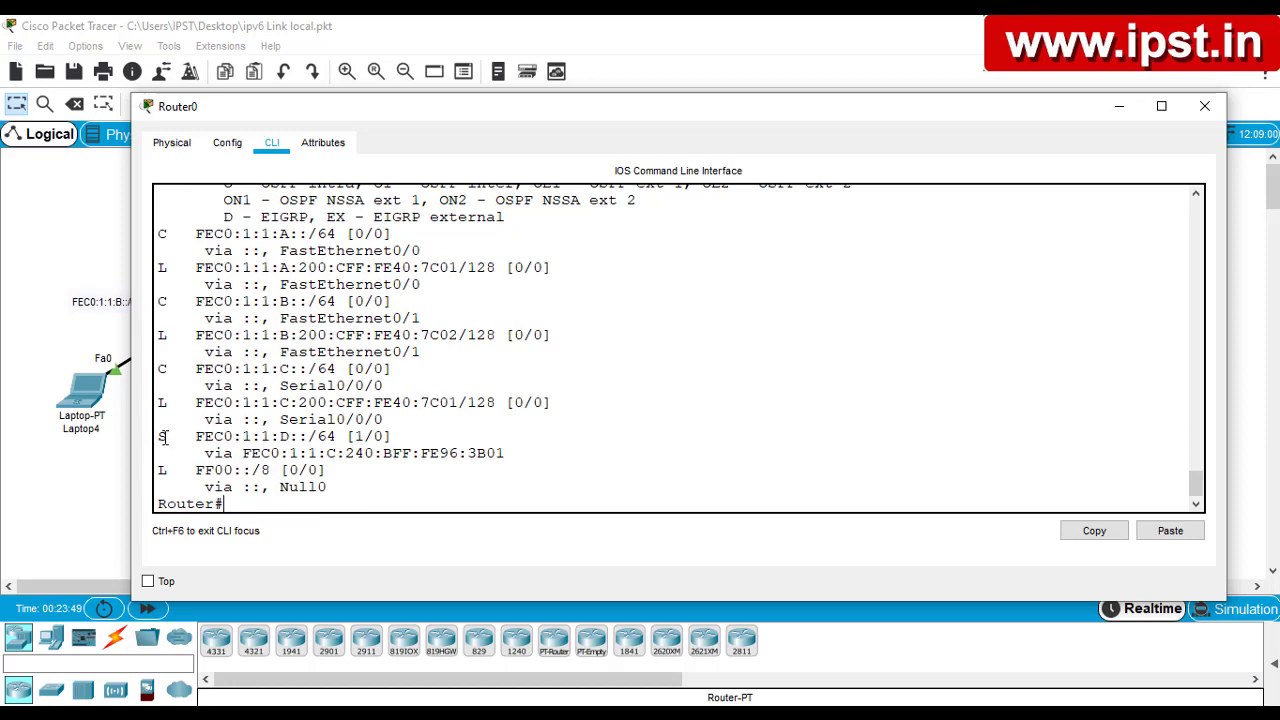
Examine Router0's static route to FEC0:1:1:D::/64, compare it with that network on the topology, and close the router's window
left_click_drag(159, 437, 537, 451)
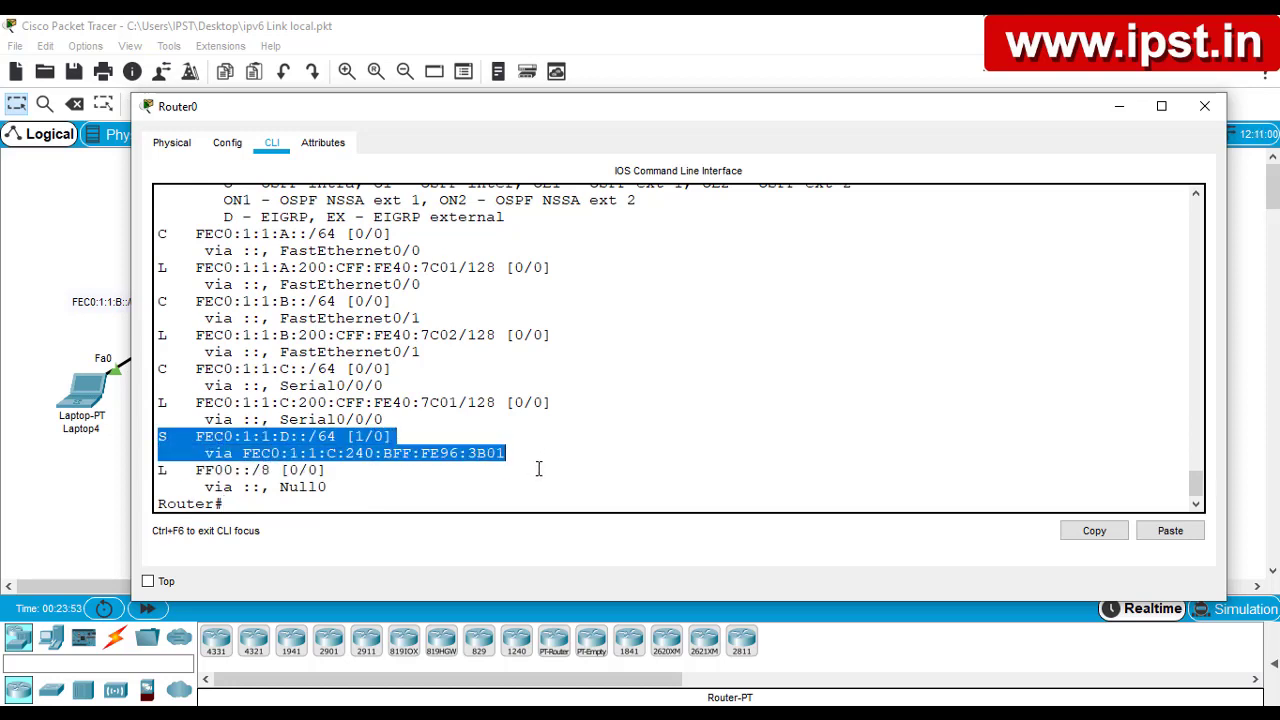
left_click(283, 438)
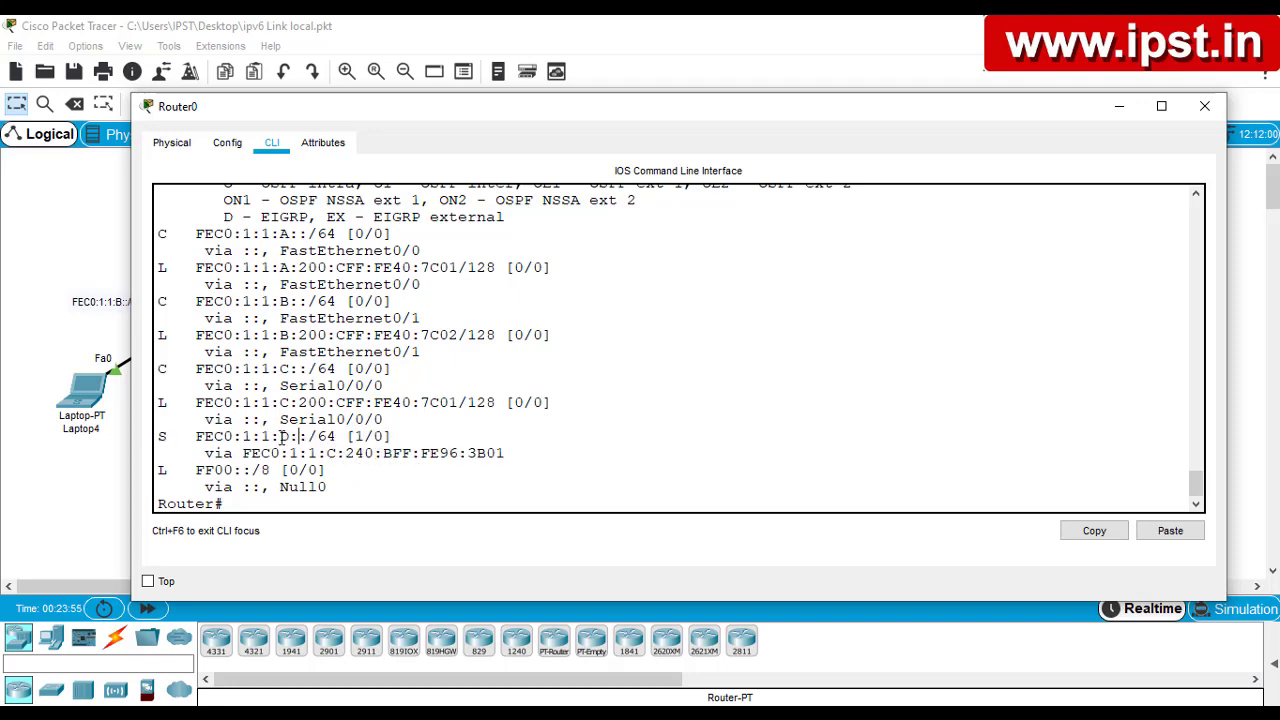
left_click_drag(424, 118, 378, 452)
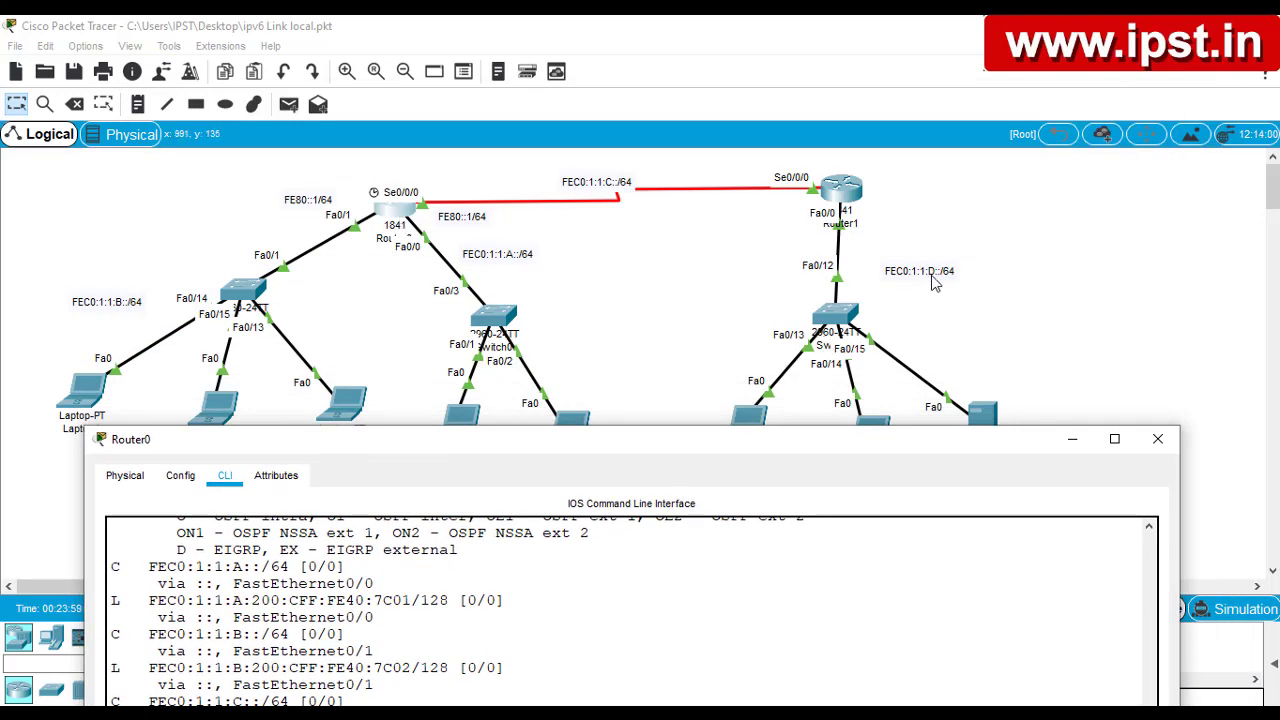
left_click_drag(723, 449, 685, 270)
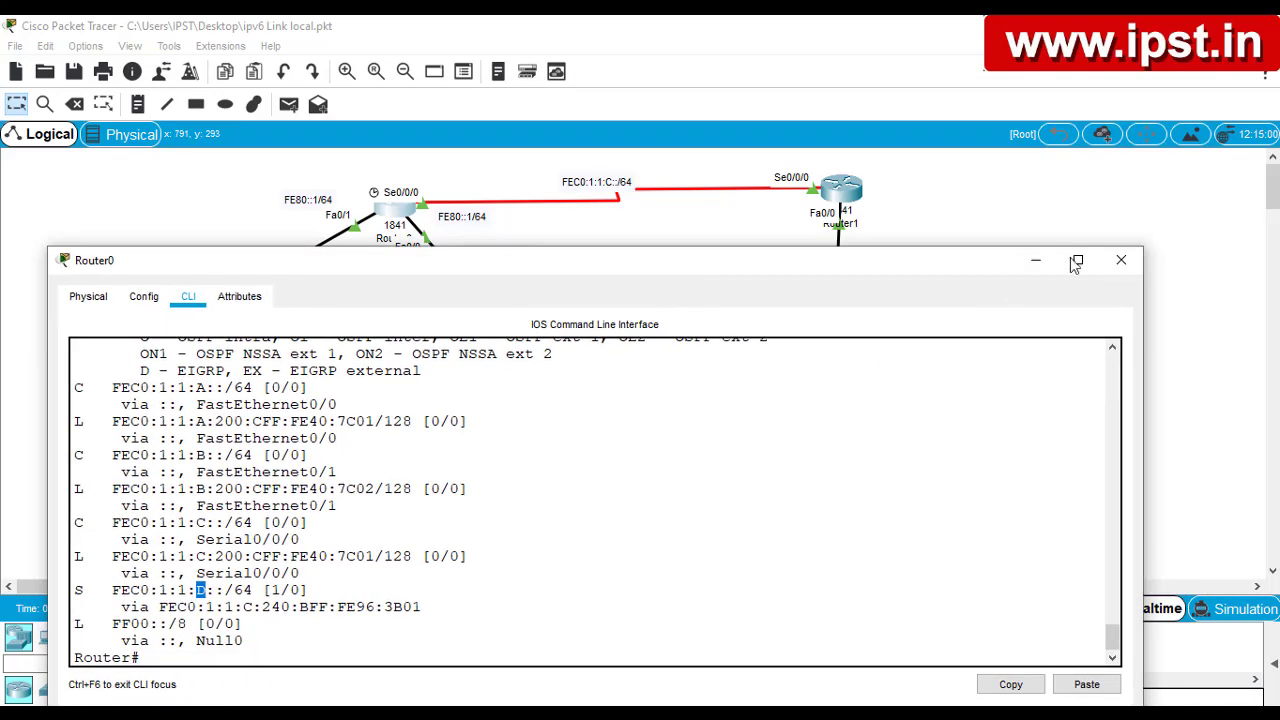
left_click(1121, 260)
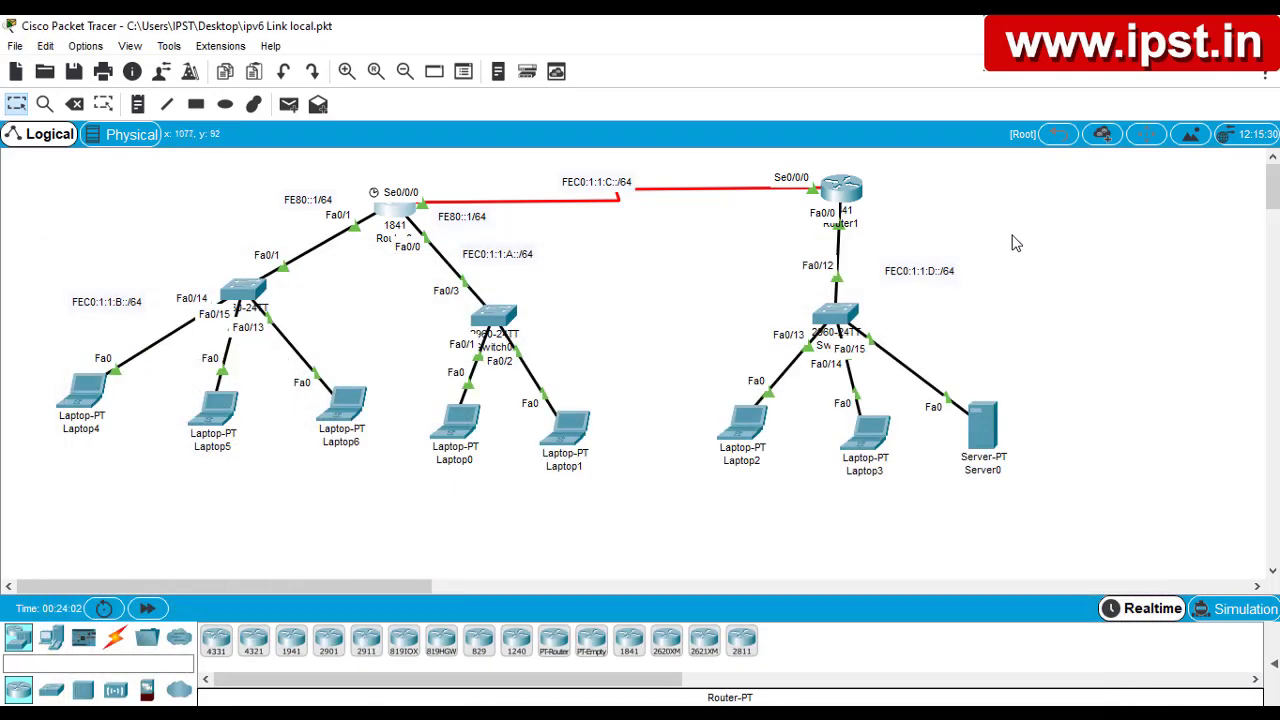
Display Router1's IPv6 routing table in its CLI with sh ipv6 route
left_click(853, 197)
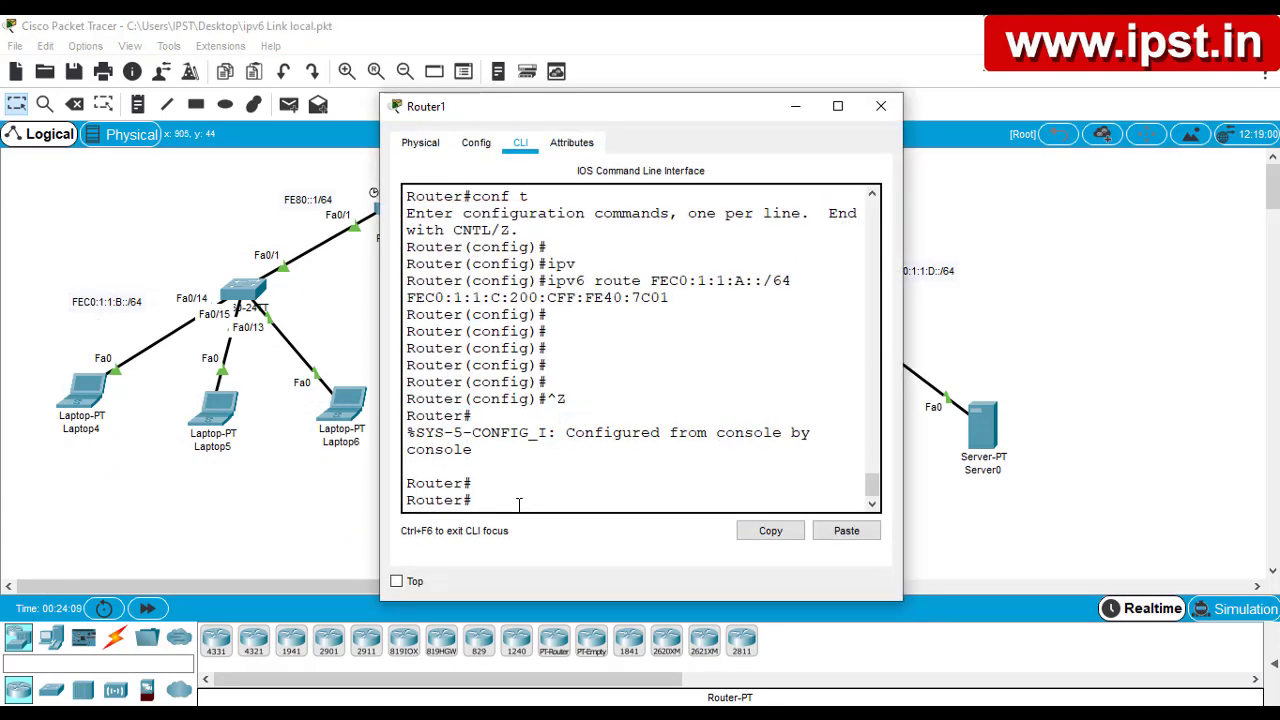
type("sh ipv")
key("Tab")
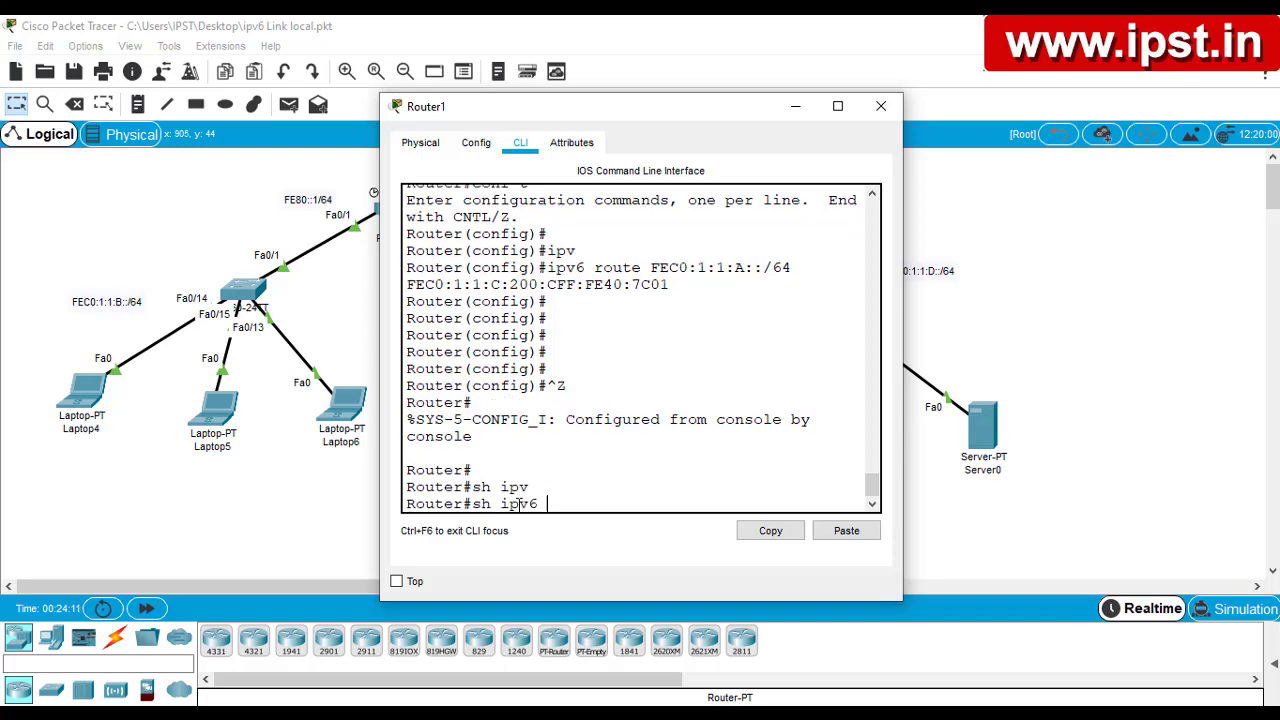
type("ro")
key("Tab")
key("Return")
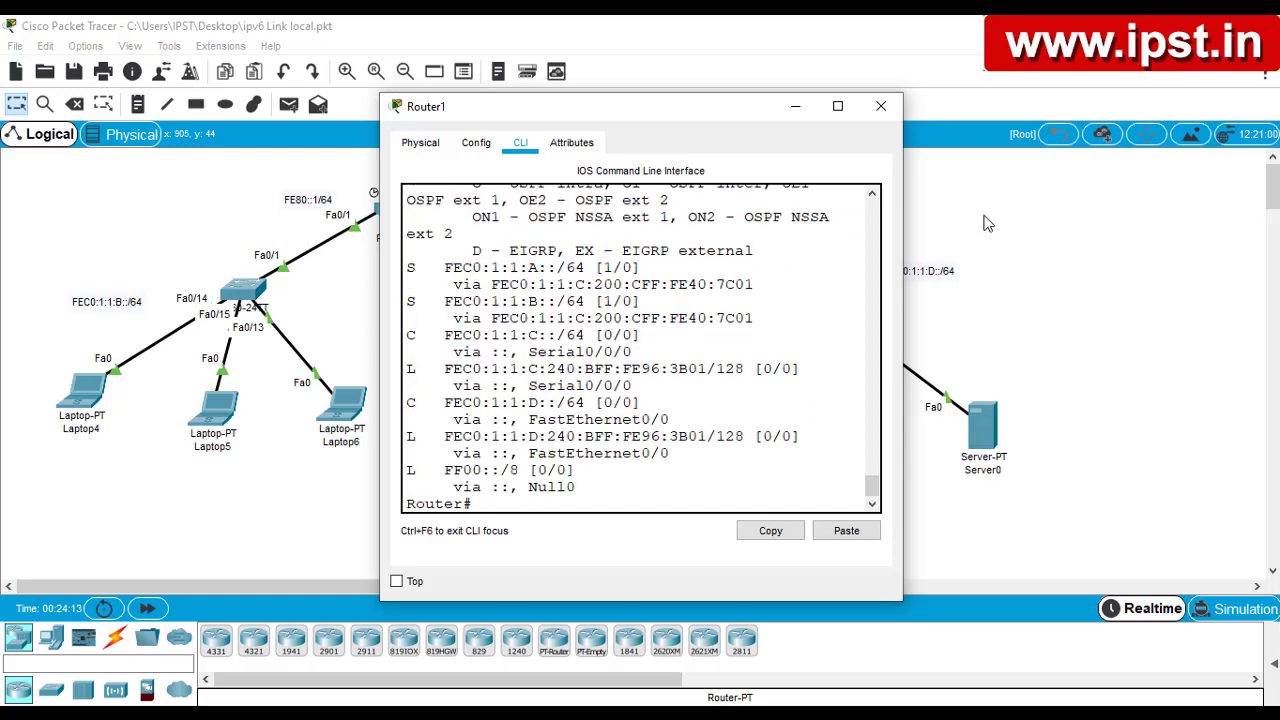
Enlarge Router1's window and examine the static routes to FEC0:1:1:A::/64 and FEC0:1:1:B::/64, and the connected and local entries
left_click(838, 106)
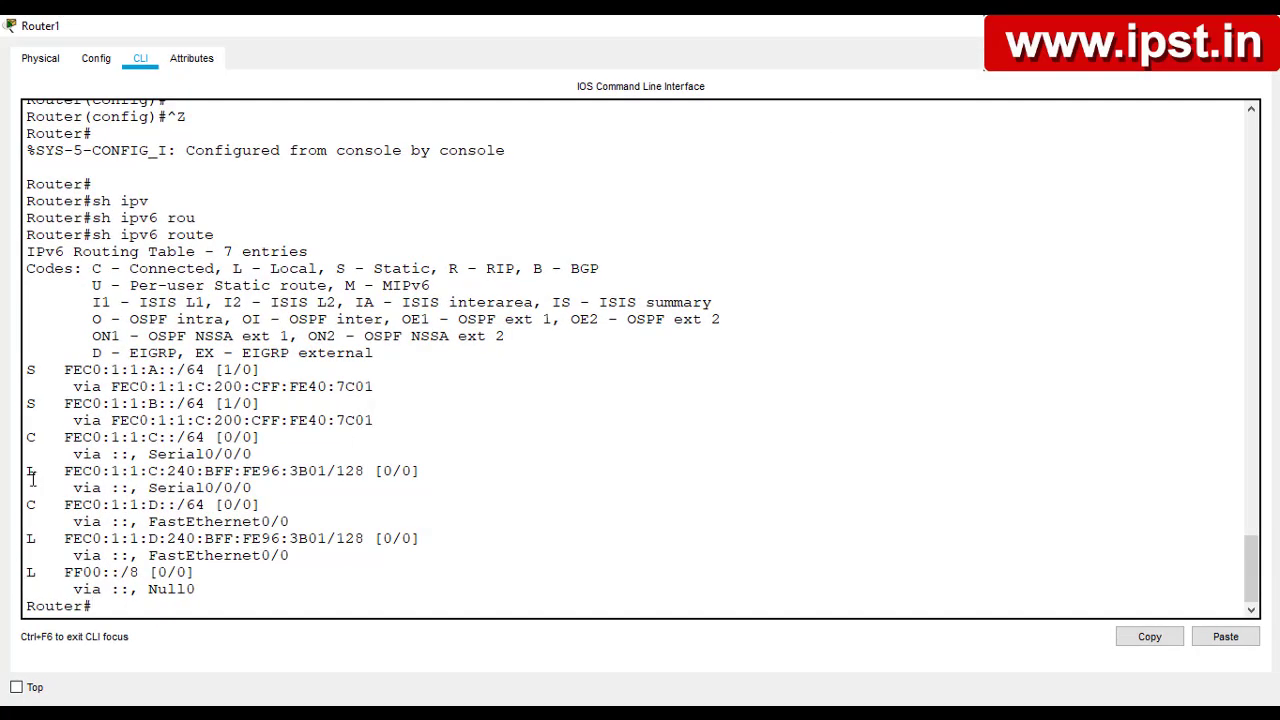
left_click_drag(64, 403, 291, 411)
left_click(131, 427)
left_click_drag(147, 403, 158, 369)
left_click(149, 369)
left_click_drag(28, 437, 57, 588)
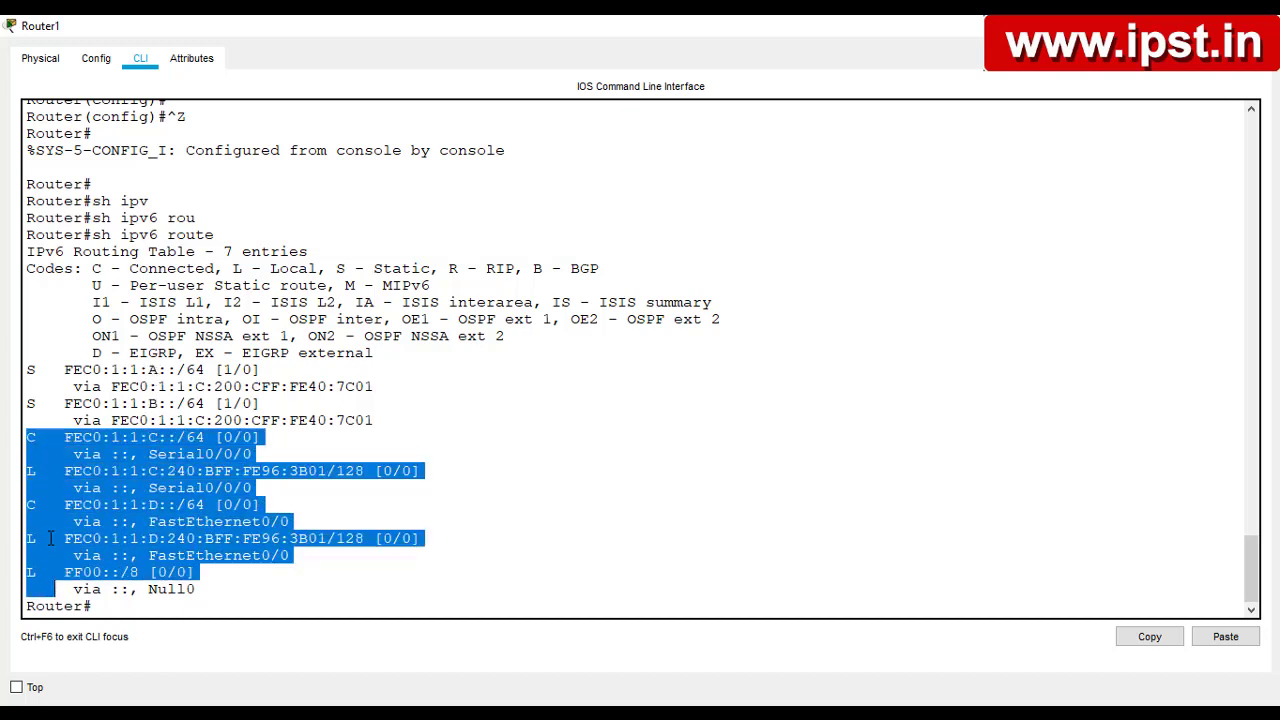
left_click(306, 522)
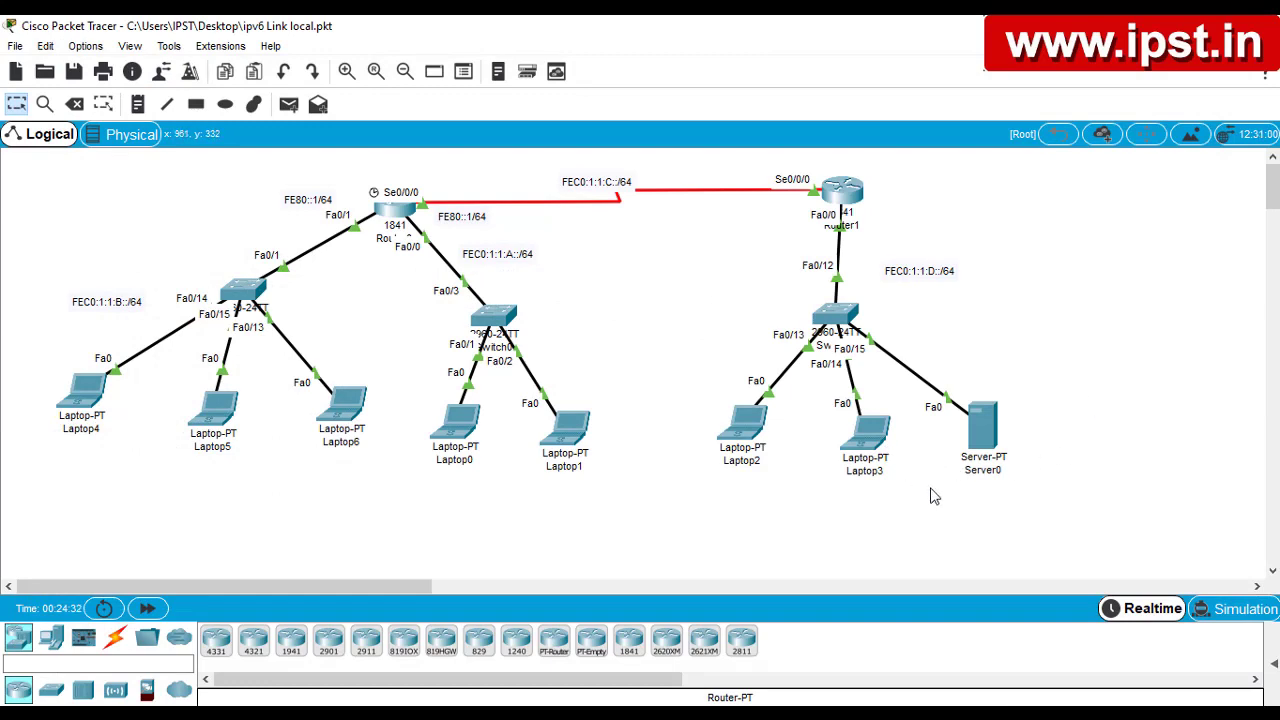
Show Laptop3's full IPv6 configuration in its Command Prompt with ipv6config /all
left_click(882, 448)
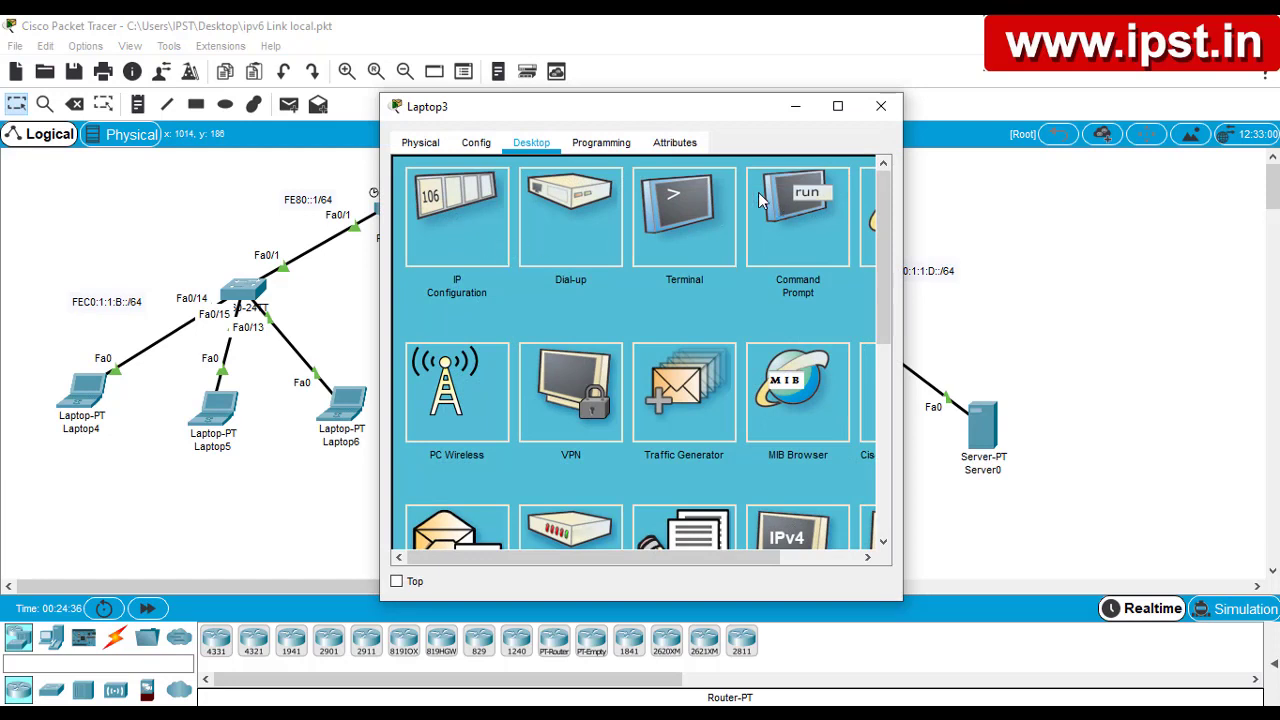
left_click(800, 240)
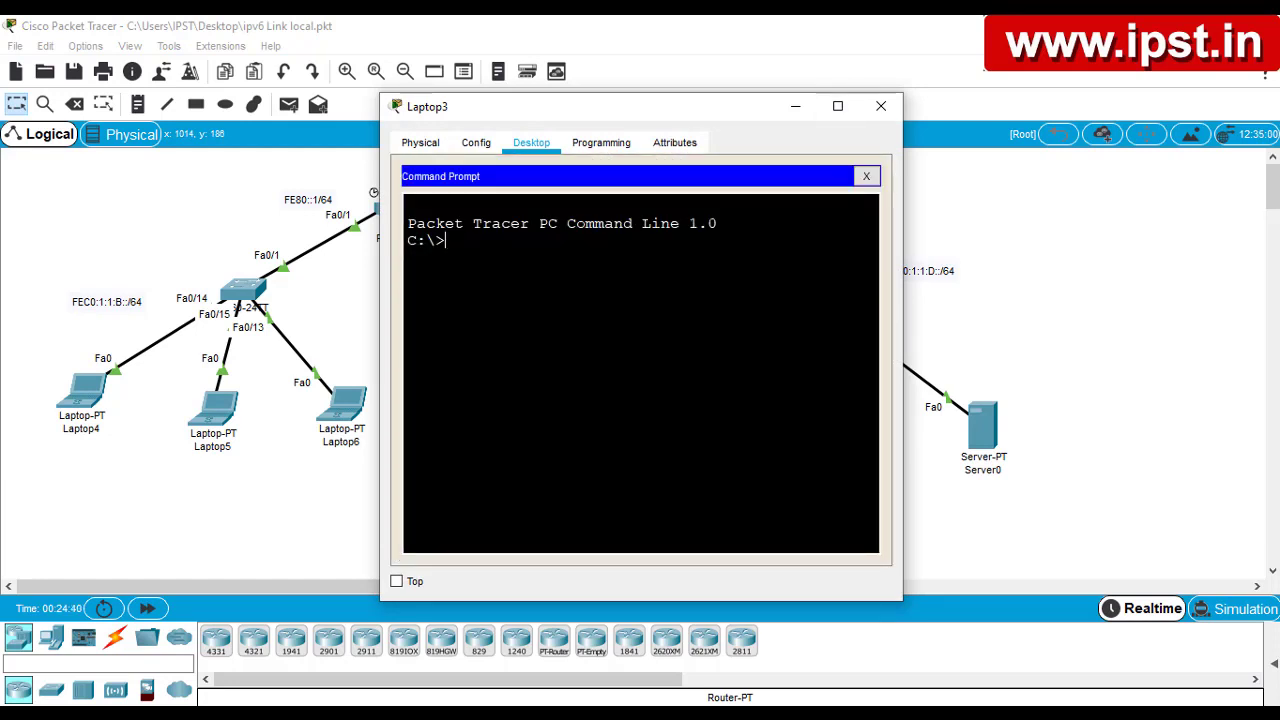
type("ip")
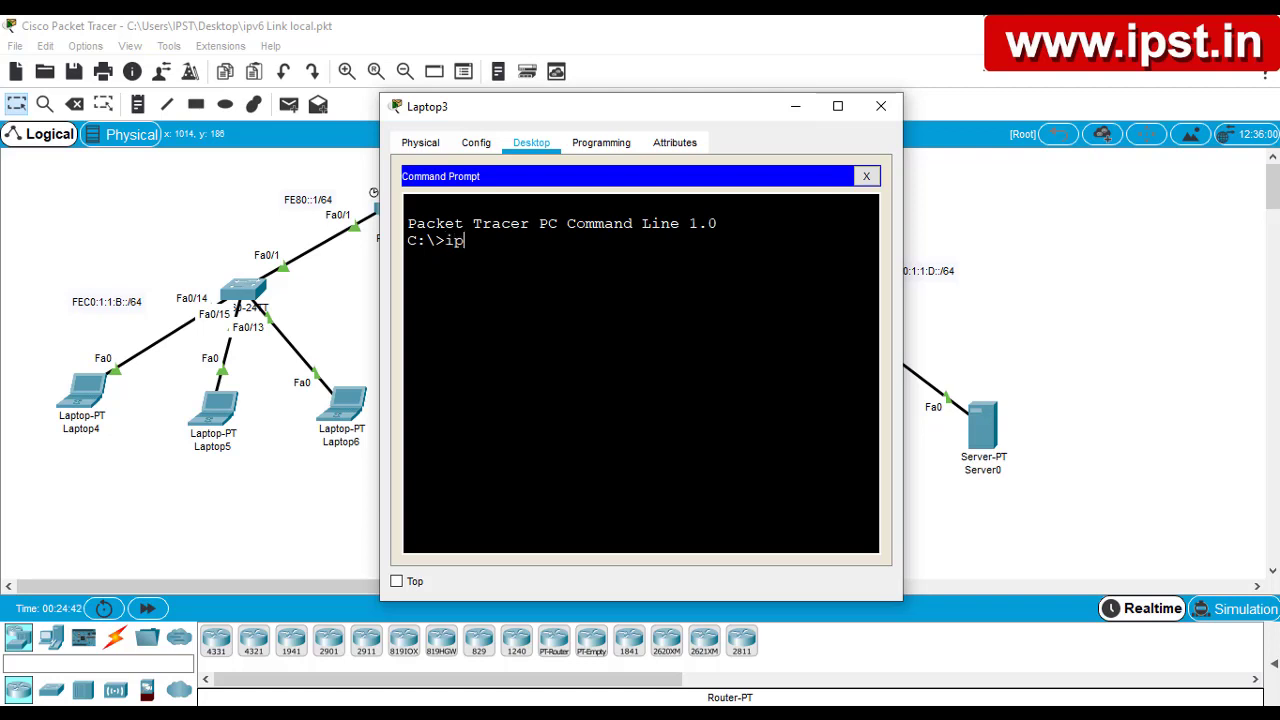
type("v6config /all")
key("Return")
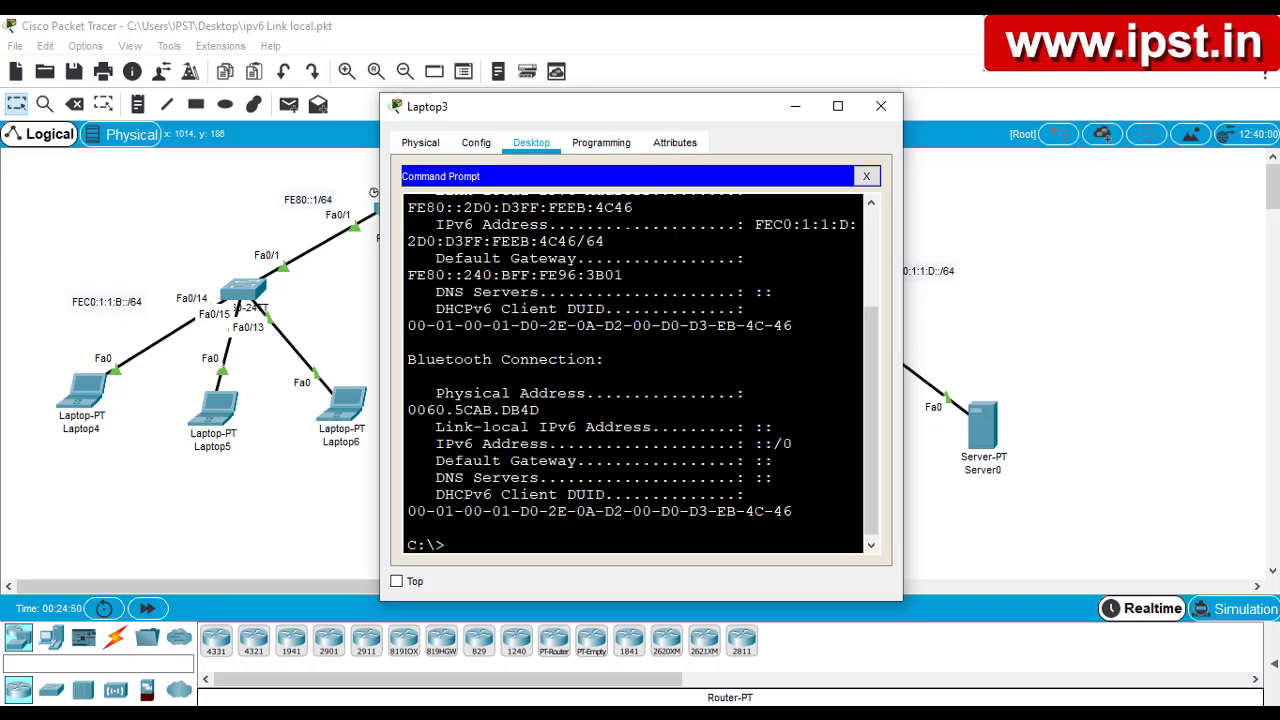
Copy Laptop3's site-local IPv6 address FEC0:1:1:D:2D0:D3FF:FEEB:4C46, without the prefix length, from the enlarged output and close its window
left_click(838, 106)
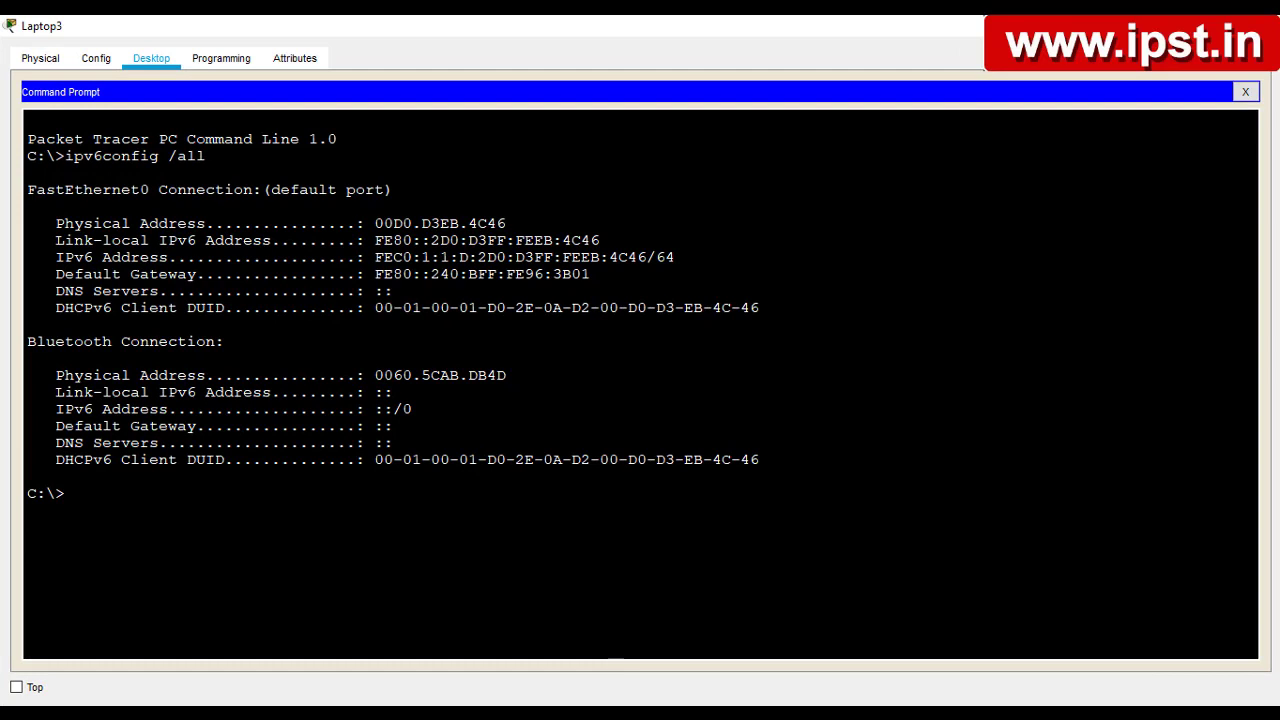
left_click_drag(58, 257, 652, 246)
left_click(640, 275)
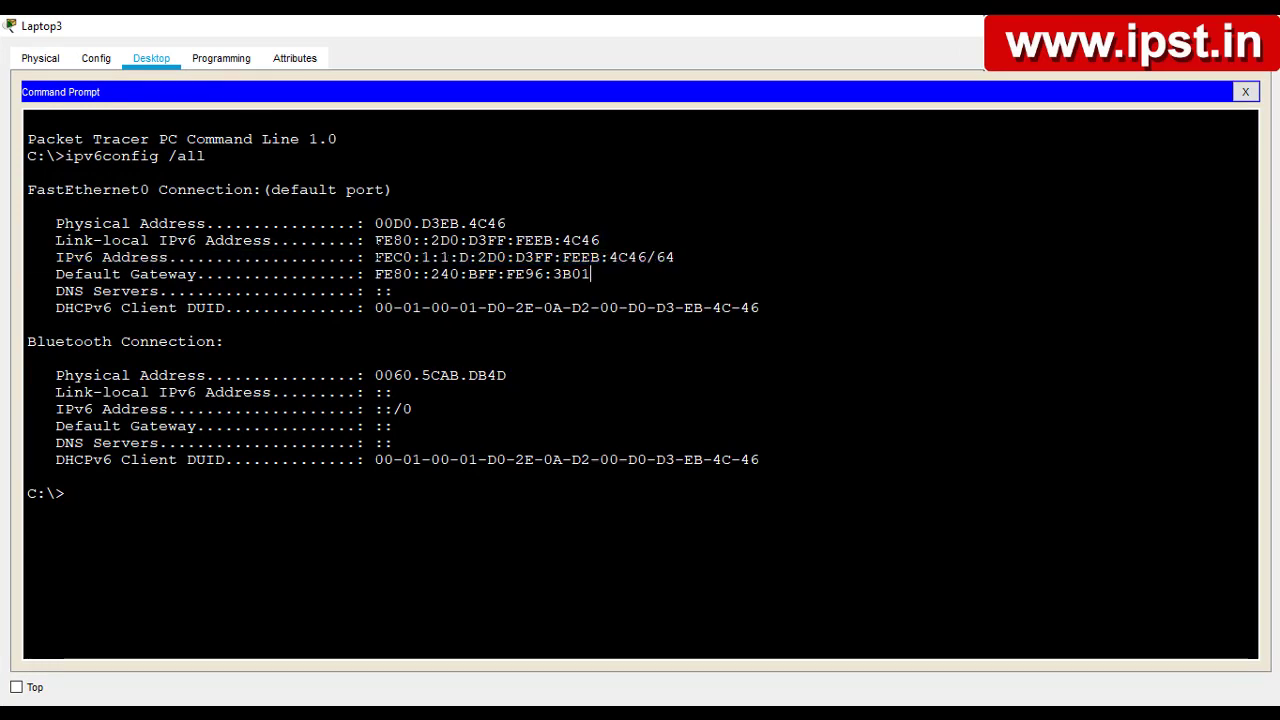
left_click_drag(375, 257, 647, 257)
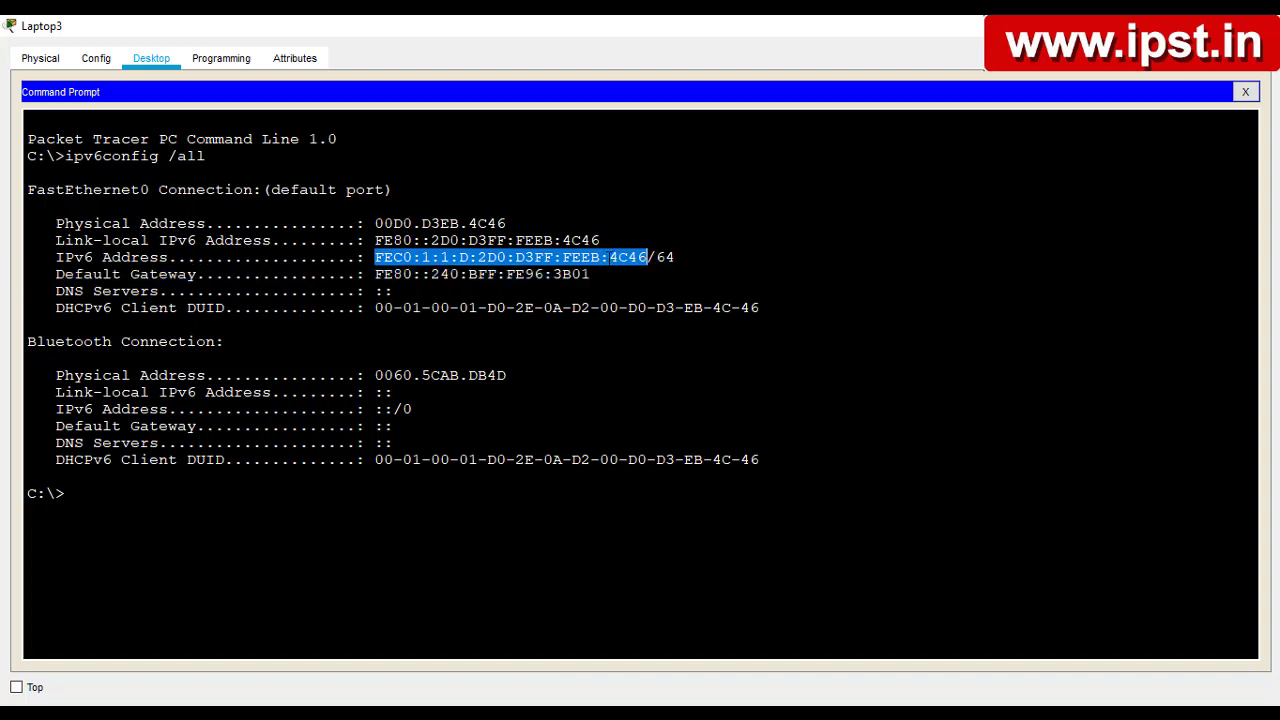
right_click(611, 257)
left_click(640, 269)
left_click(1257, 26)
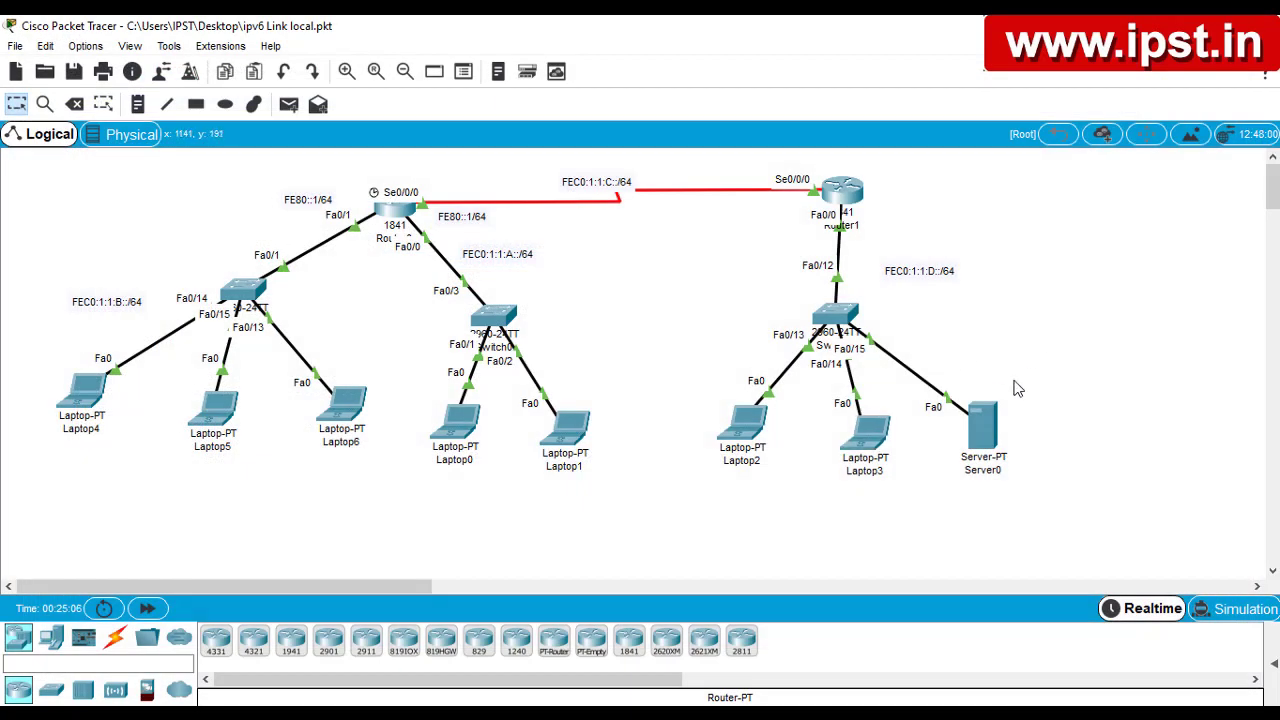
Ping Laptop3's copied address FEC0:1:1:D:2D0:D3FF:FEEB:4C46 from Laptop4's enlarged Command Prompt, and close the laptop's window
left_click(83, 405)
left_click(795, 235)
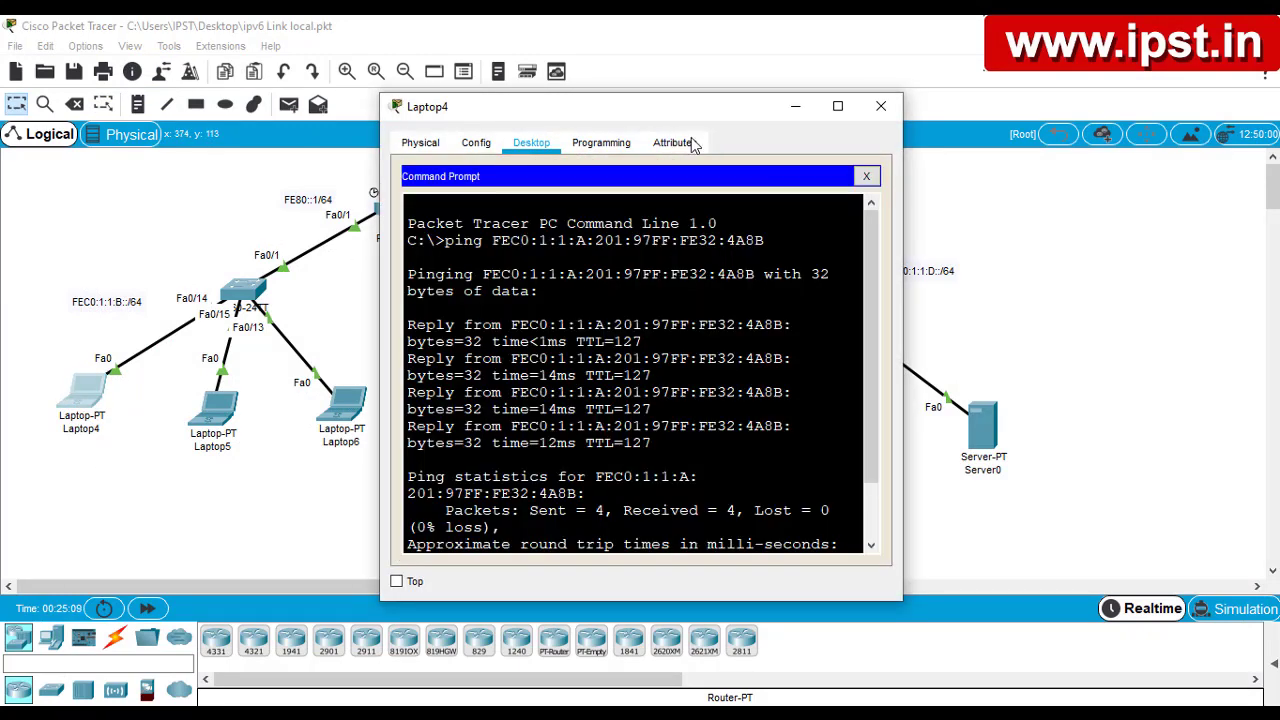
left_click_drag(632, 110, 427, 104)
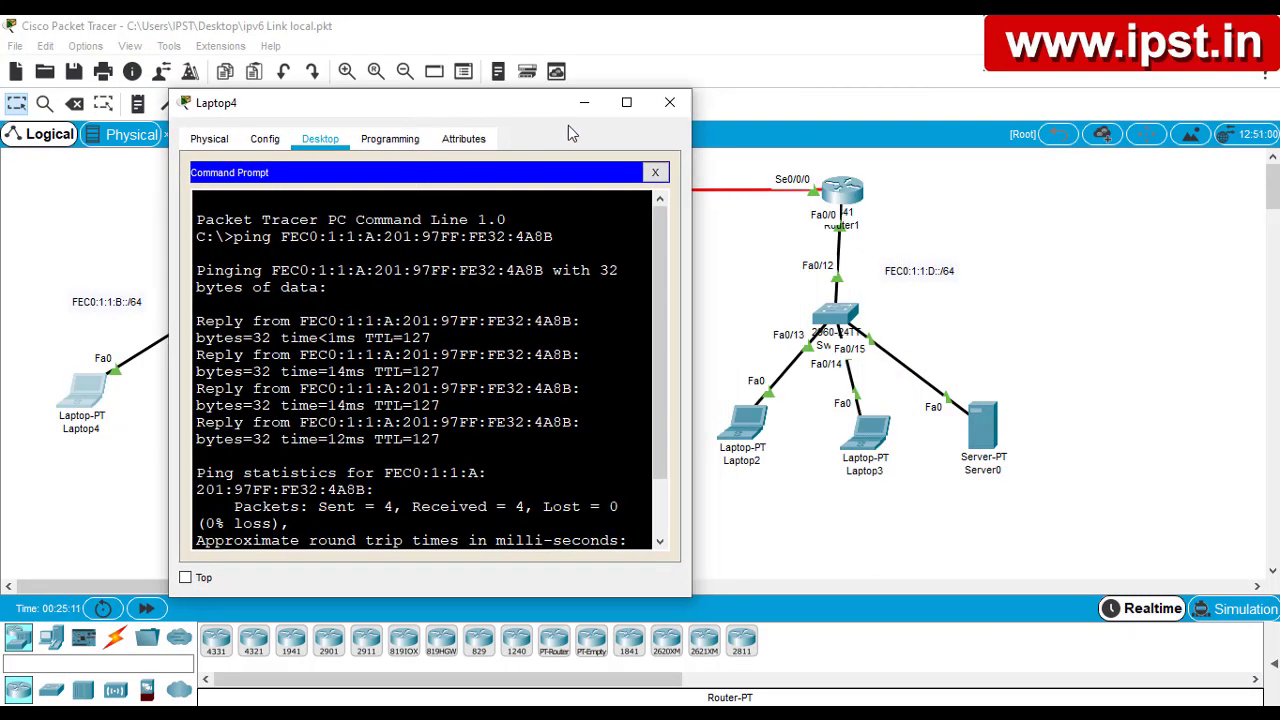
left_click(635, 96)
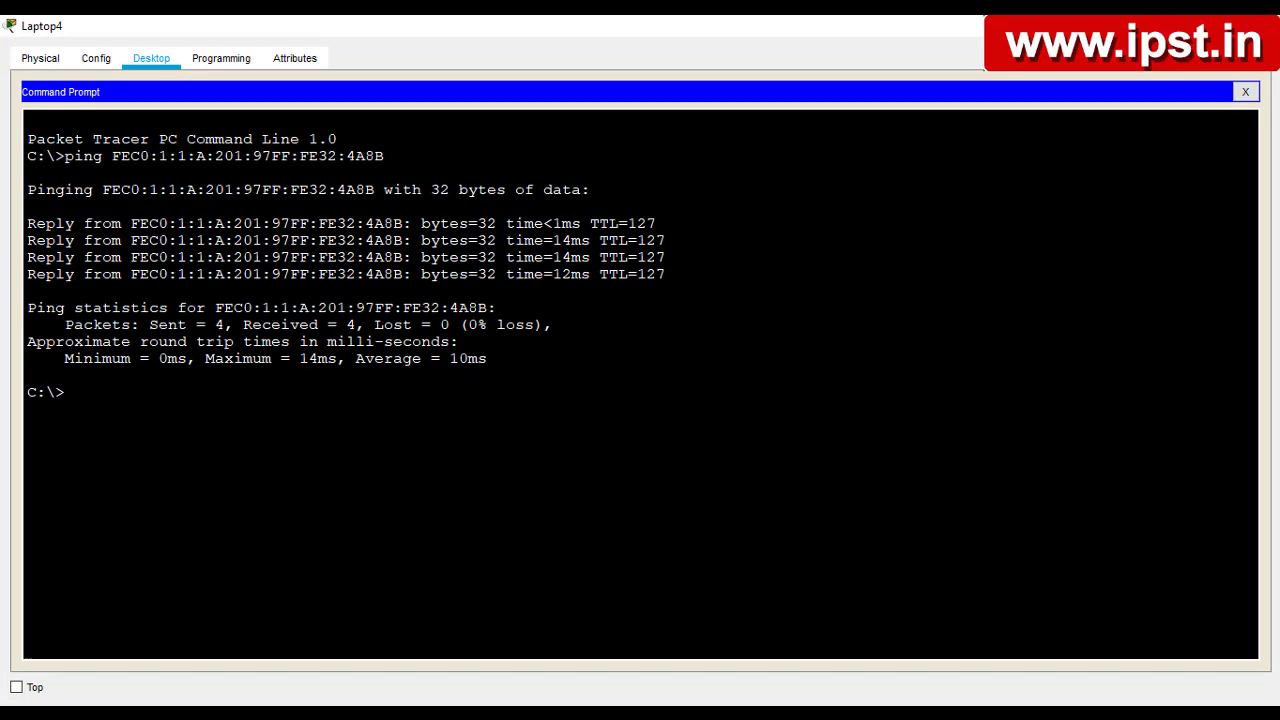
type("ping")
right_click(126, 398)
left_click(150, 432)
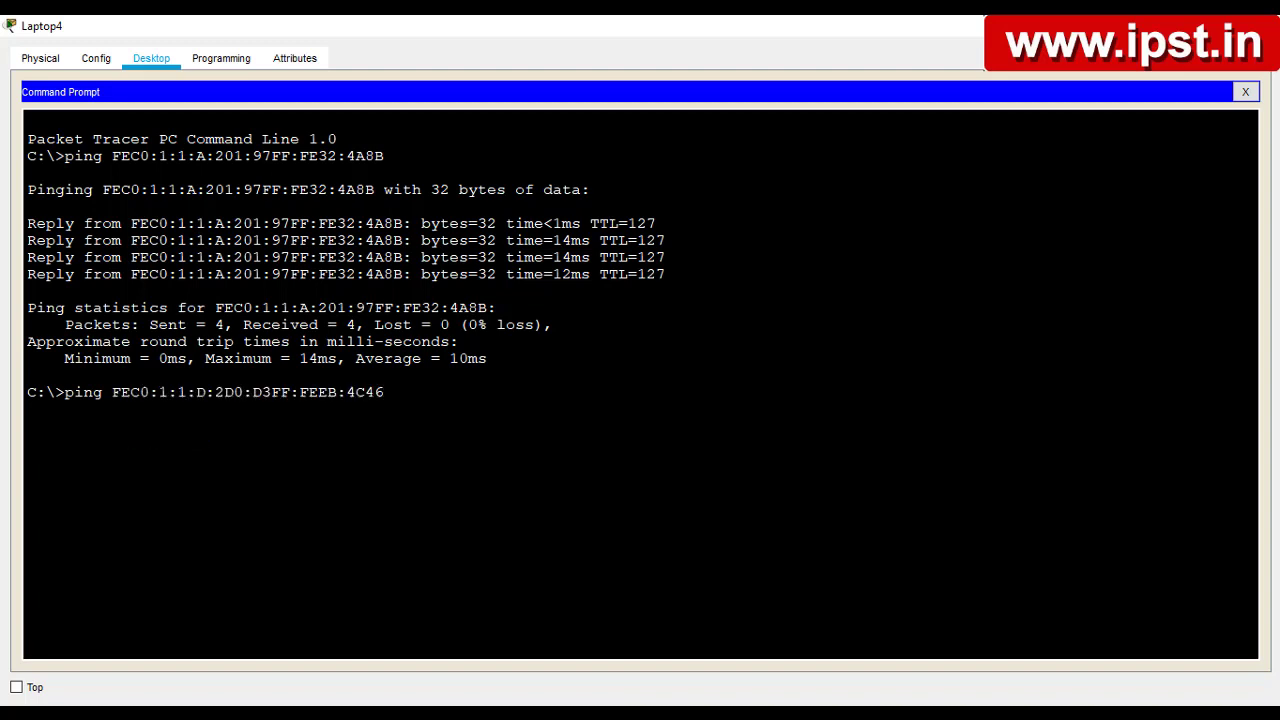
key("Return")
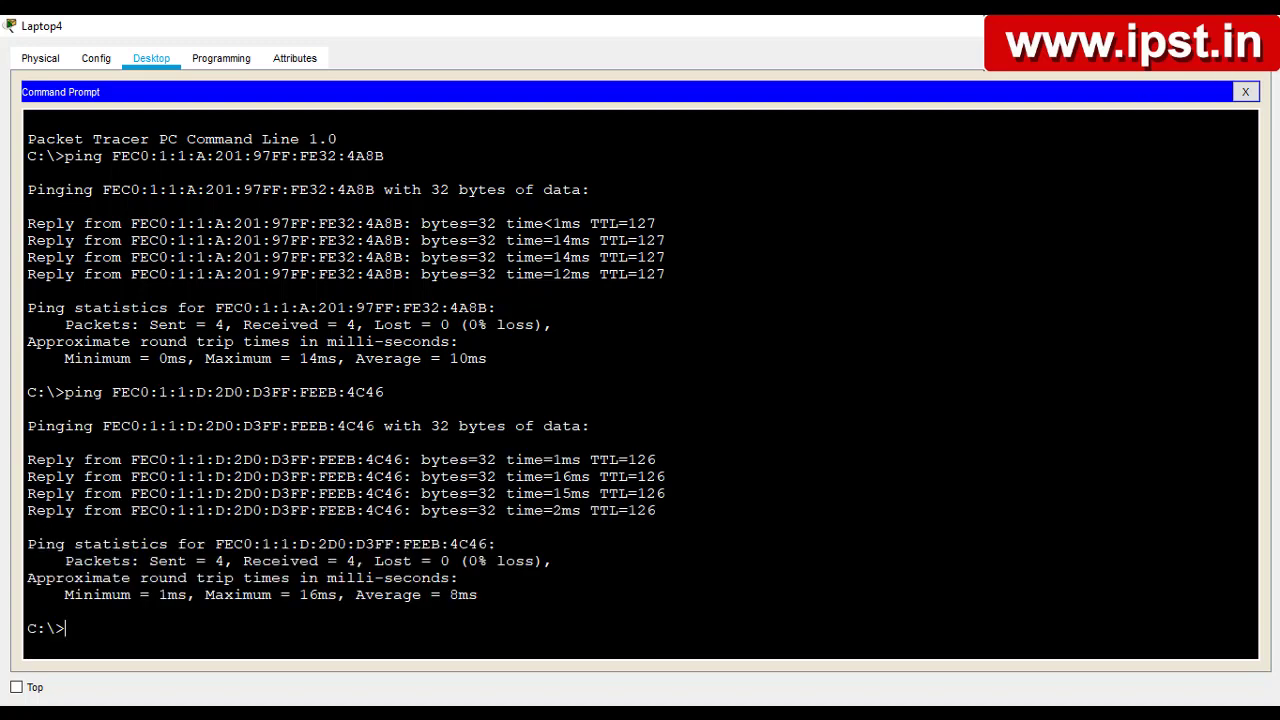
left_click(1265, 26)
Examine the FEC0:1:1:B::/64 and FEC0:1:1:D::/64 networks and Router0 on the topology to trace the ping's path
left_click_drag(51, 225, 289, 545)
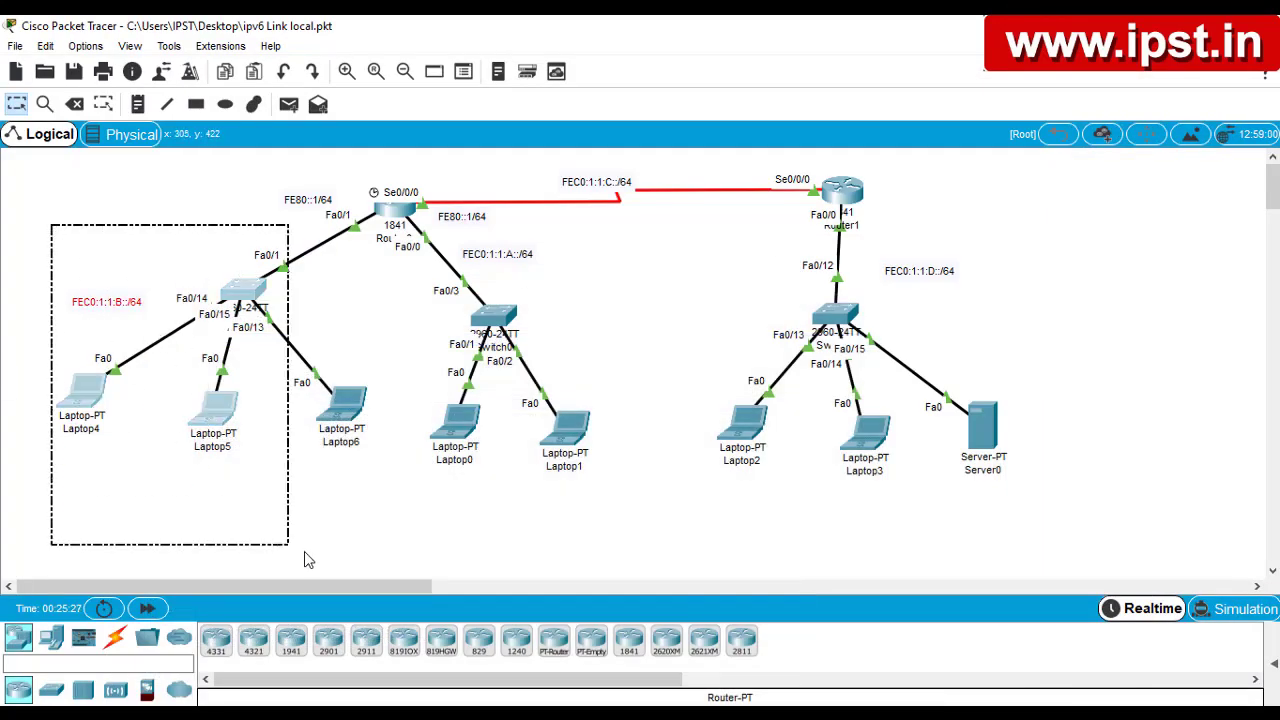
left_click(330, 562)
left_click_drag(738, 236, 1081, 559)
left_click(1196, 482)
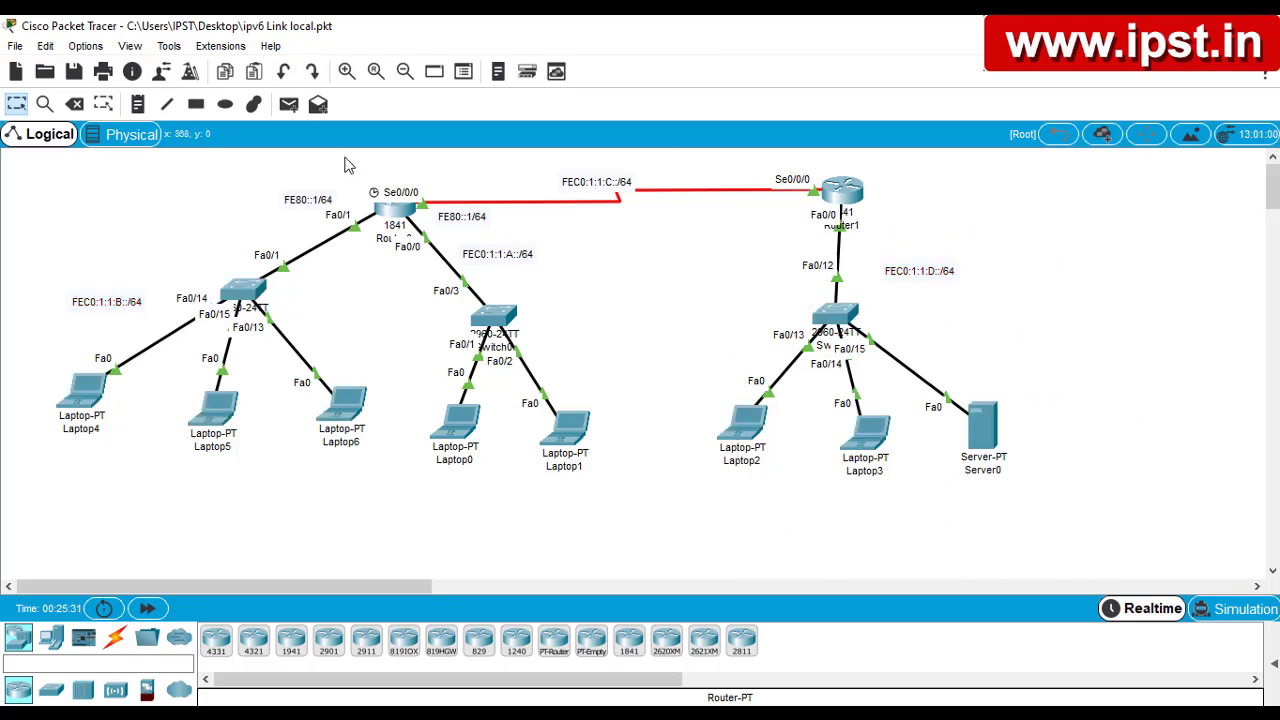
mouse_move(325, 167)
left_mouse_down()
mouse_move(377, 246)
mouse_move(466, 306)
left_mouse_up()
left_click(645, 277)
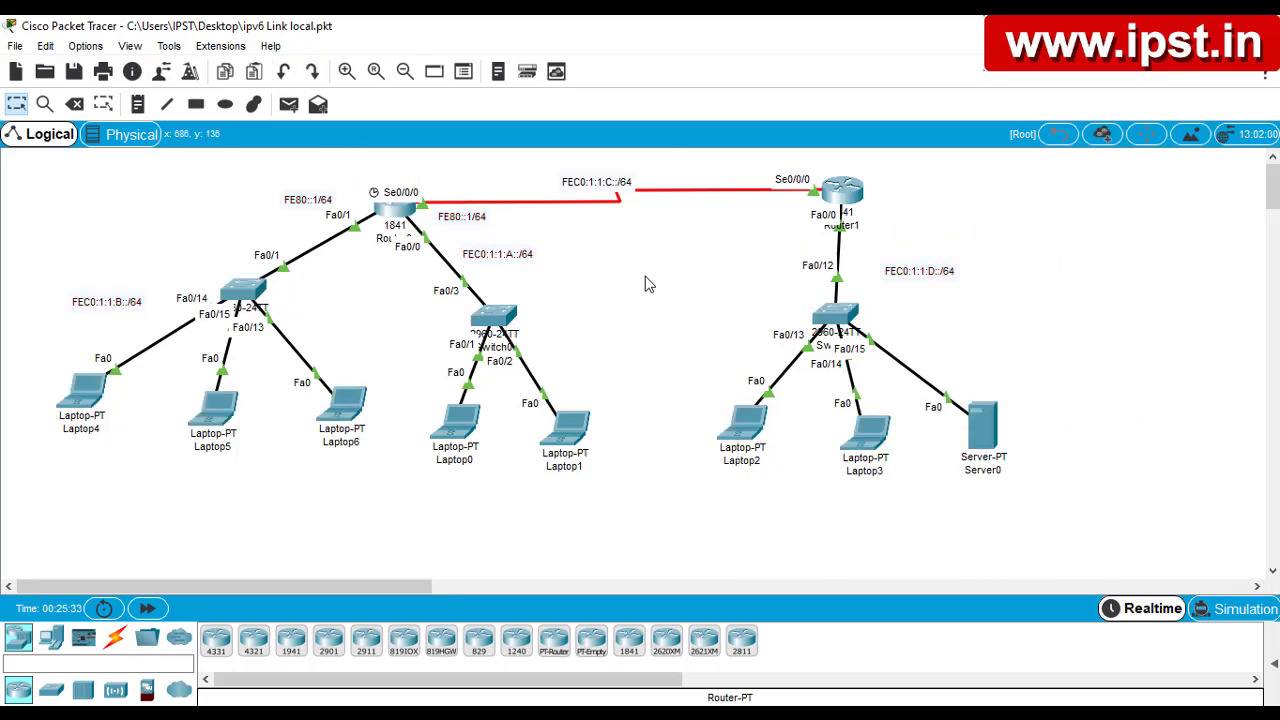